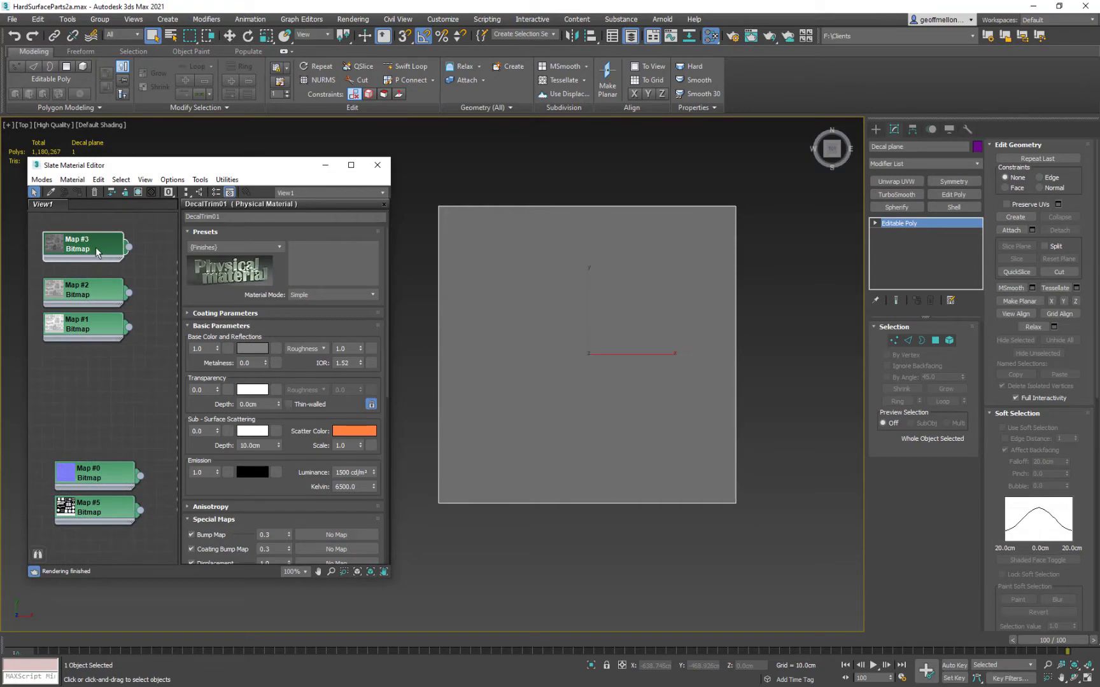
# Step: Inspect the image file assigned to each of the five bitmap nodes, Map #3, #2, #1, #0 and #5
pyautogui.doubleClick(93, 246)
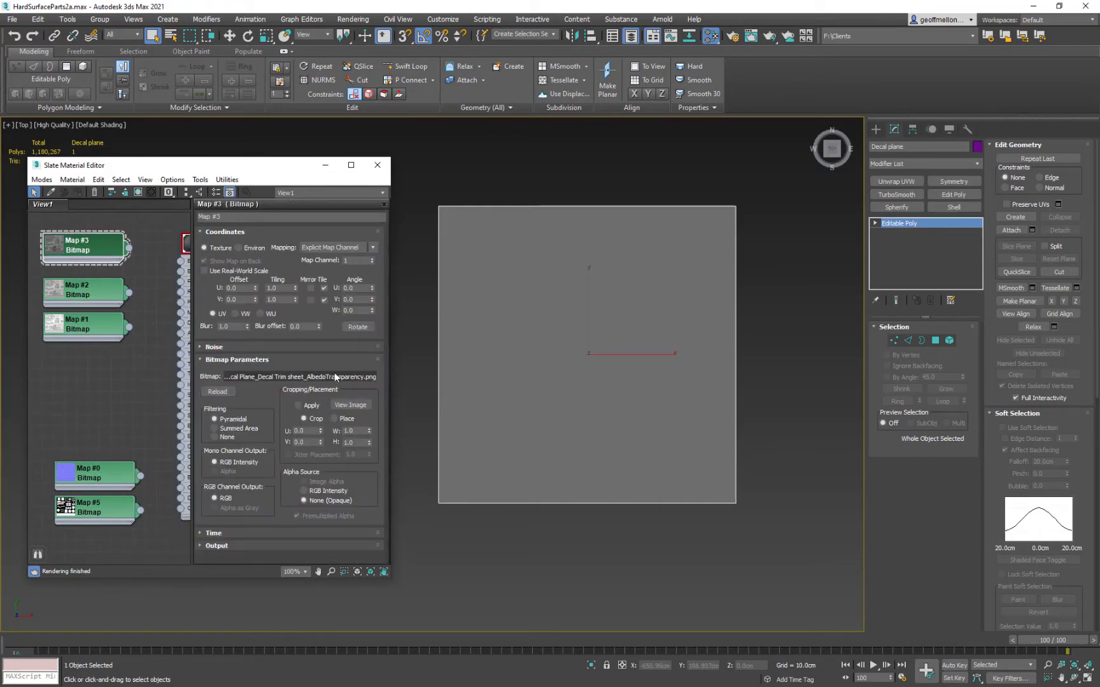
pyautogui.doubleClick(89, 286)
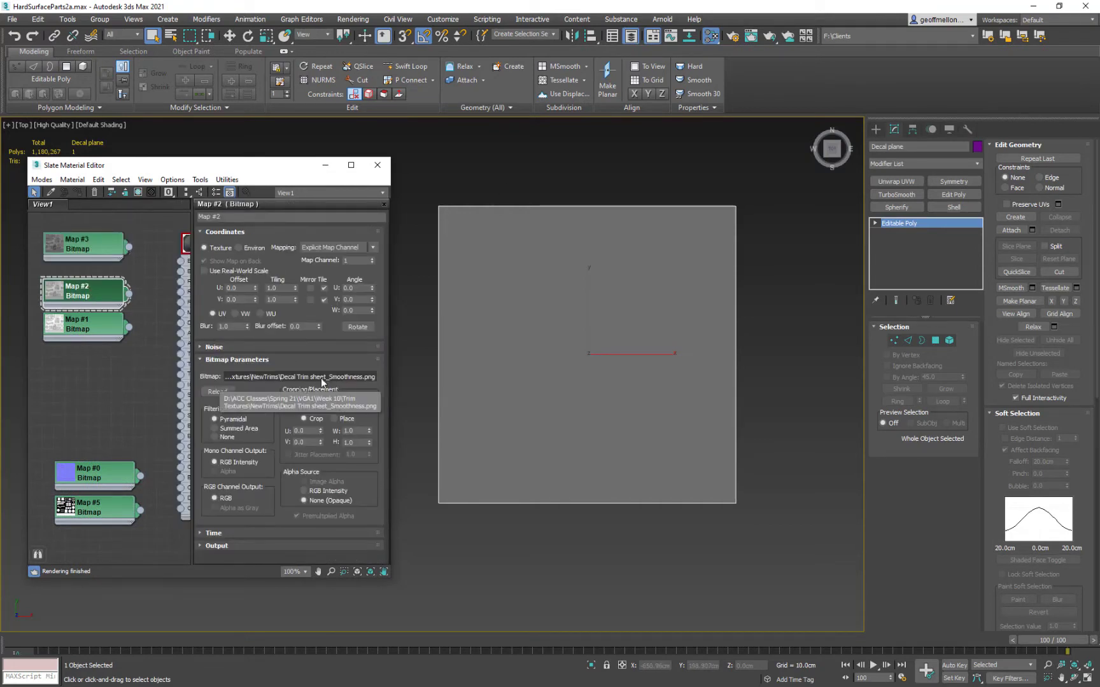
pyautogui.doubleClick(88, 327)
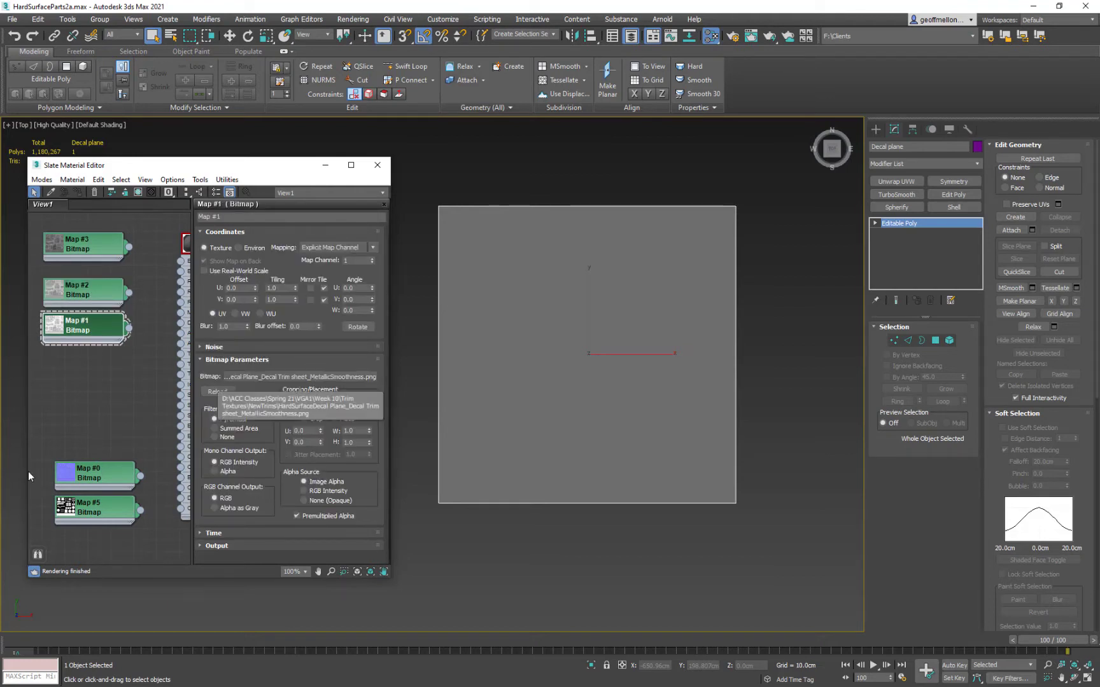
pyautogui.doubleClick(89, 474)
pyautogui.doubleClick(87, 509)
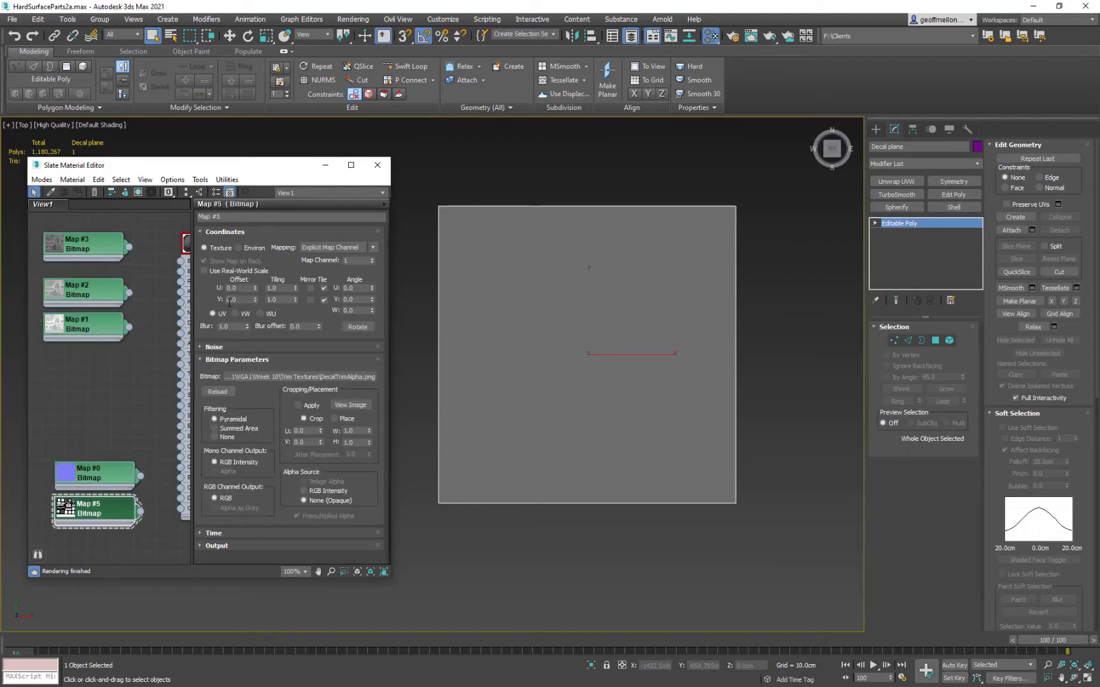
# Step: Connect Map #3 to the DecalTrim01 material's Base Color Map, Map #2 to Roughness Map and Map #1 to Metalness Map
pyautogui.scroll(-4, 117, 275)
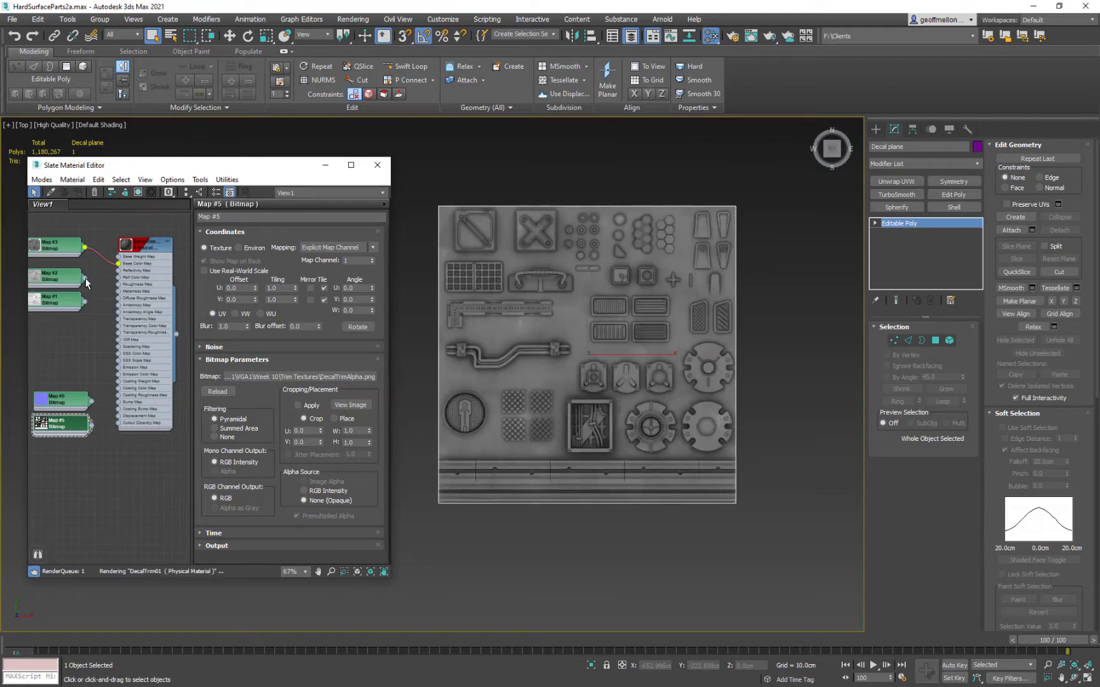
pyautogui.moveTo(84, 278); pyautogui.dragTo(117, 284)
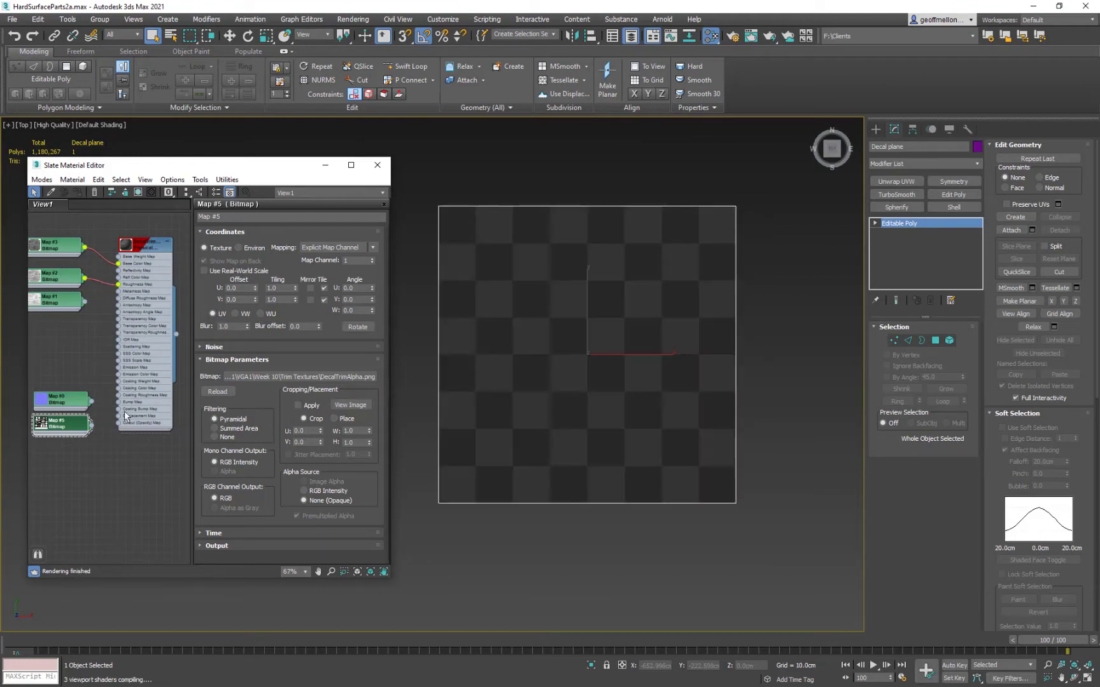
pyautogui.moveTo(85, 301); pyautogui.dragTo(118, 292)
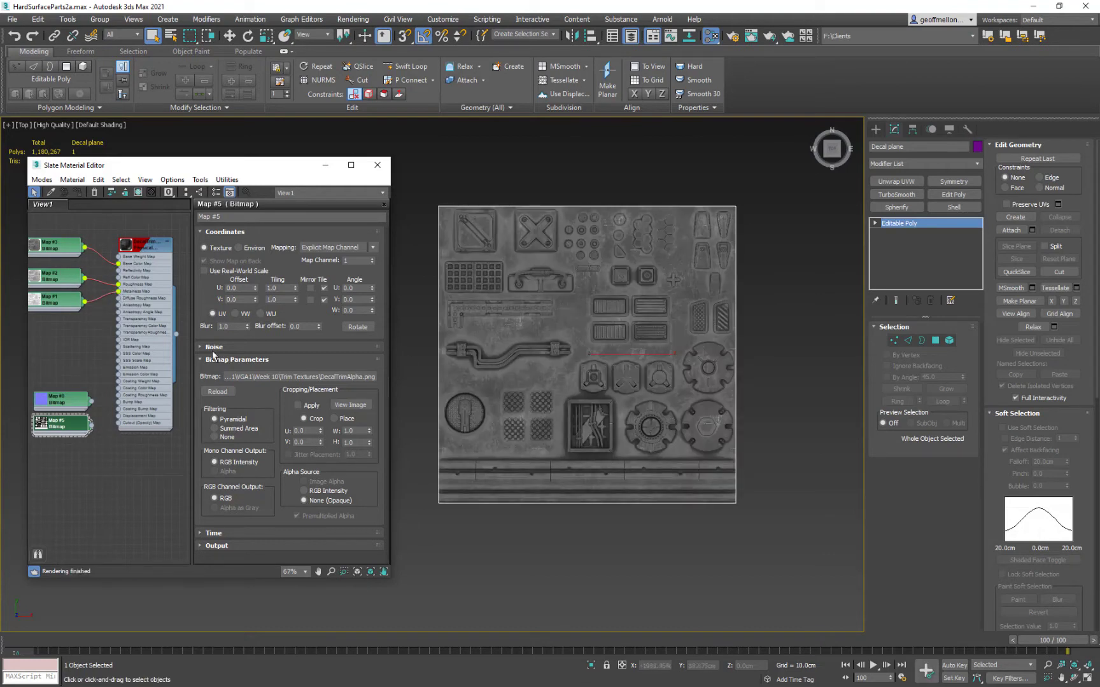
pyautogui.moveTo(647, 434)
pyautogui.keyDown('alt'); pyautogui.mouseDown(button='middle')
pyautogui.moveTo(644, 382)
pyautogui.moveTo(634, 417)
pyautogui.mouseUp(button='middle'); pyautogui.keyUp('alt')
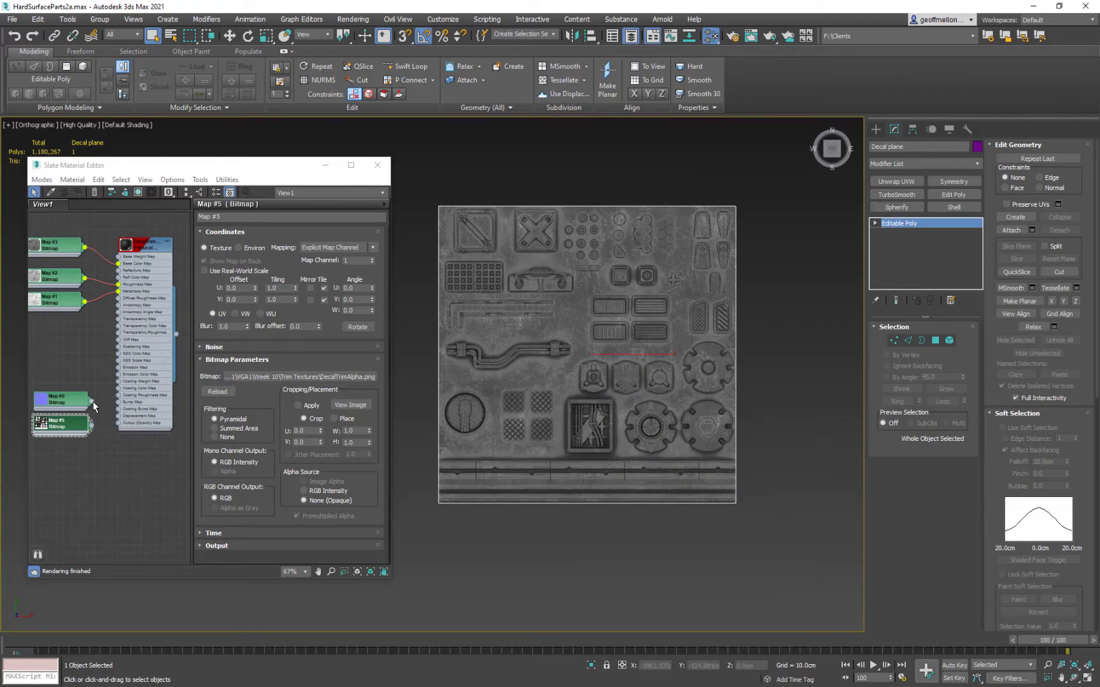
# Step: Connect Map #0 to the material's Bump Map and Map #5 to its Cutout Opacity Map
pyautogui.moveTo(92, 401); pyautogui.dragTo(118, 402)
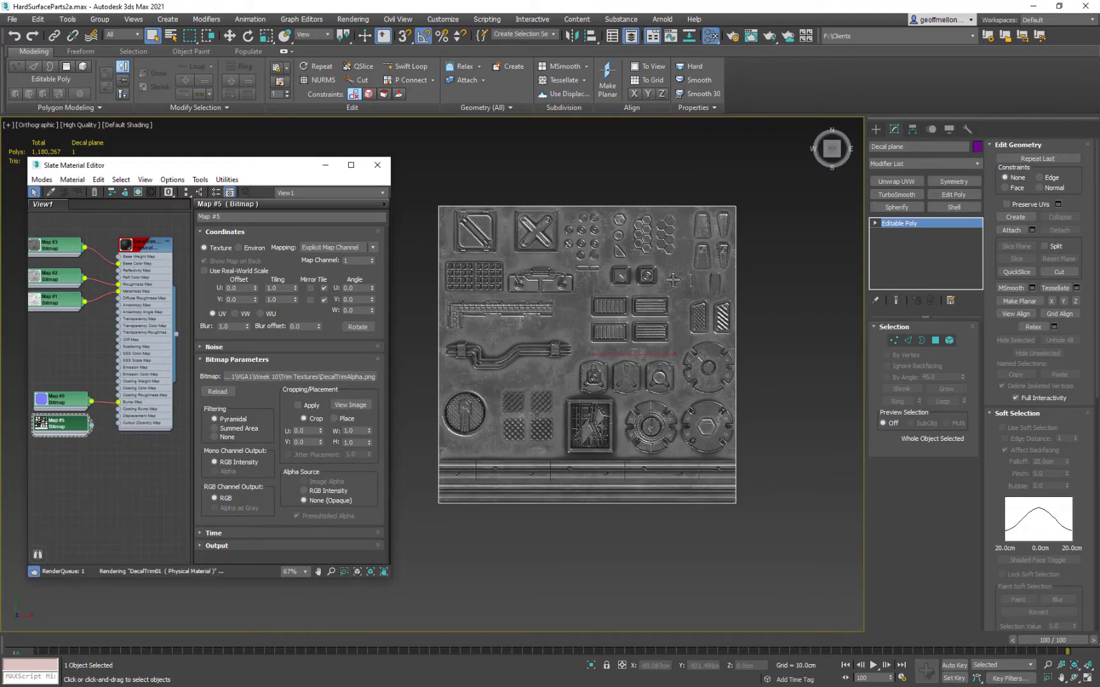
pyautogui.keyDown('alt'); pyautogui.moveTo(637, 414); pyautogui.dragTo(635, 412, button='middle'); pyautogui.keyUp('alt')
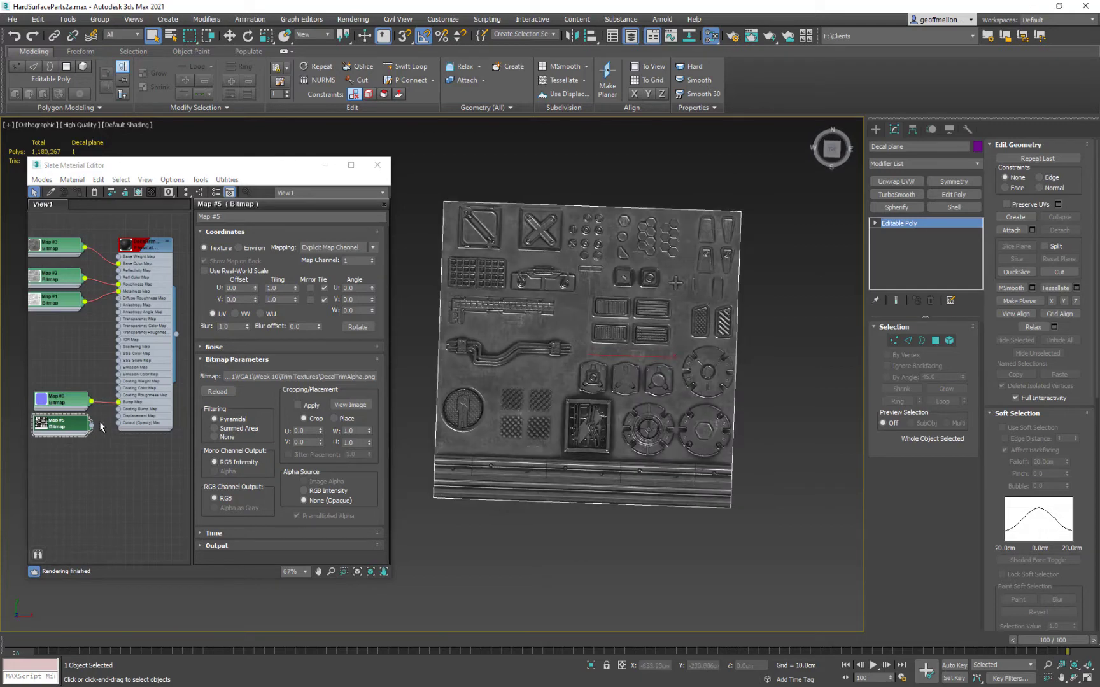
pyautogui.click(89, 426)
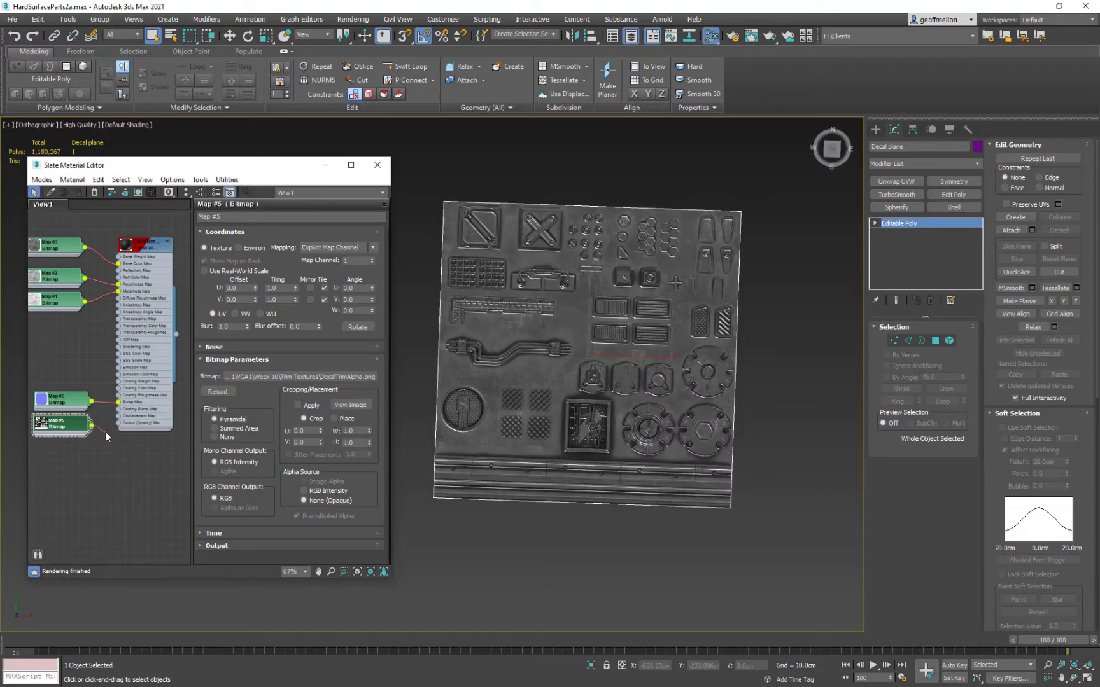
pyautogui.moveTo(104, 412); pyautogui.dragTo(118, 423)
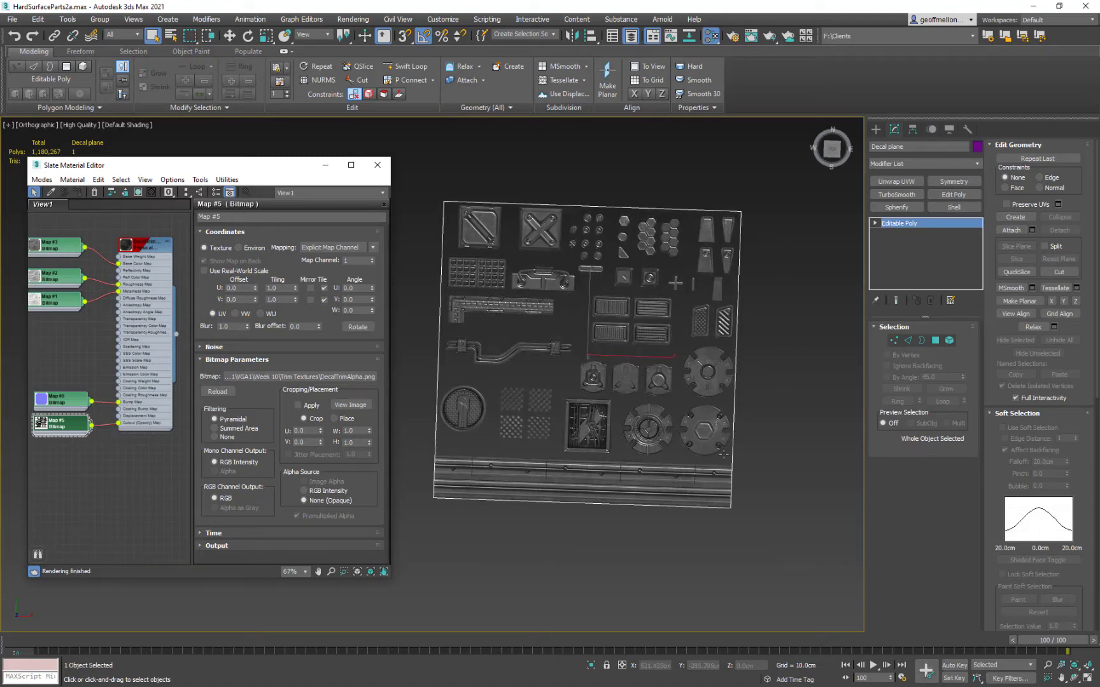
# Step: Close the Slate Material Editor and show the decal plane in Top view
pyautogui.click(381, 165)
pyautogui.moveTo(794, 362); pyautogui.dragTo(651, 373, button='middle')
pyautogui.keyDown('alt'); pyautogui.moveTo(651, 373); pyautogui.dragTo(627, 387, button='middle'); pyautogui.keyUp('alt')
pyautogui.press('t')
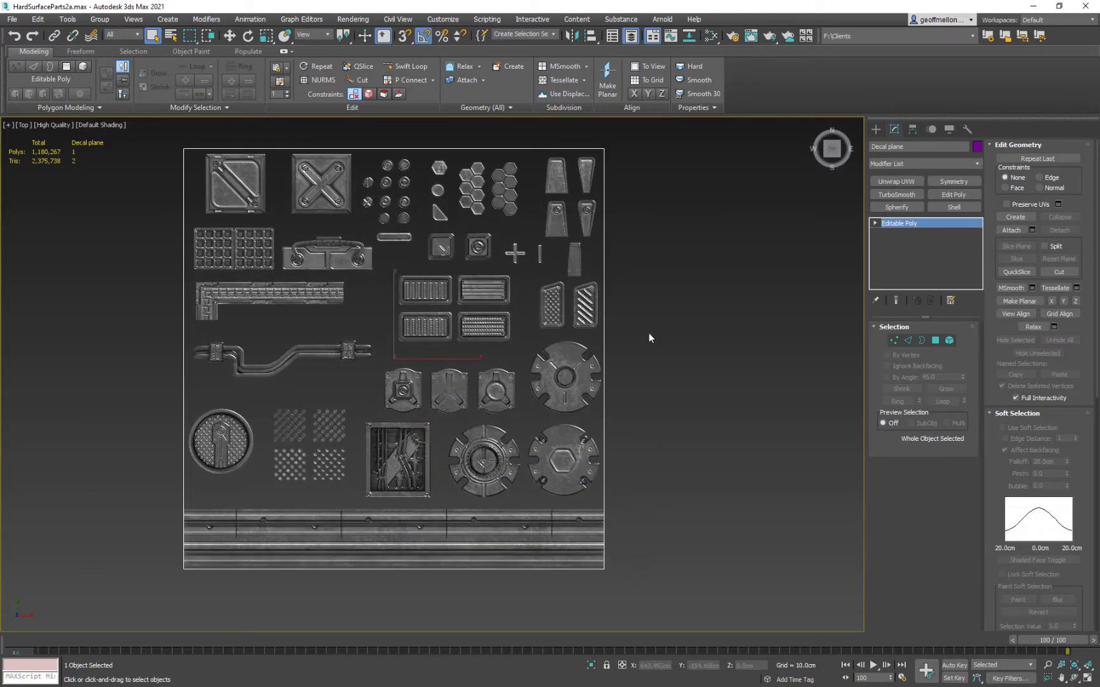
# Step: Examine the textured decals on the plane up close, including the vents, round hatch and dot patterns
pyautogui.scroll(6, 459, 311)
pyautogui.moveTo(713, 341); pyautogui.dragTo(335, 344, button='middle')
pyautogui.scroll(-6, 373, 341)
pyautogui.scroll(4, 384, 315)
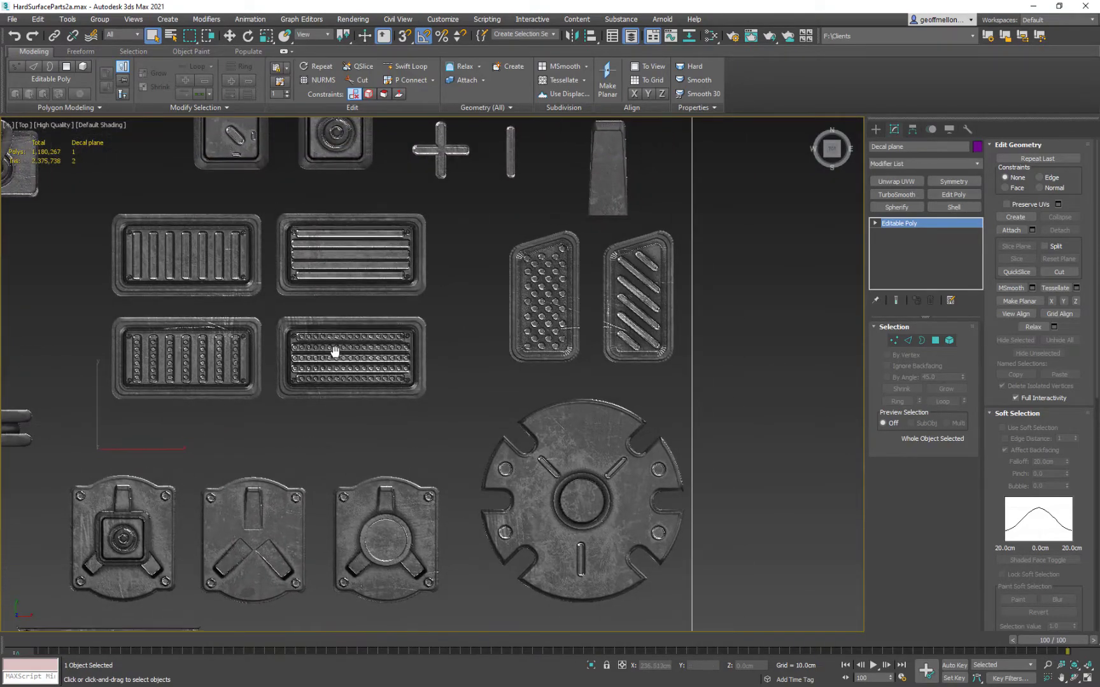
pyautogui.scroll(-4, 335, 344)
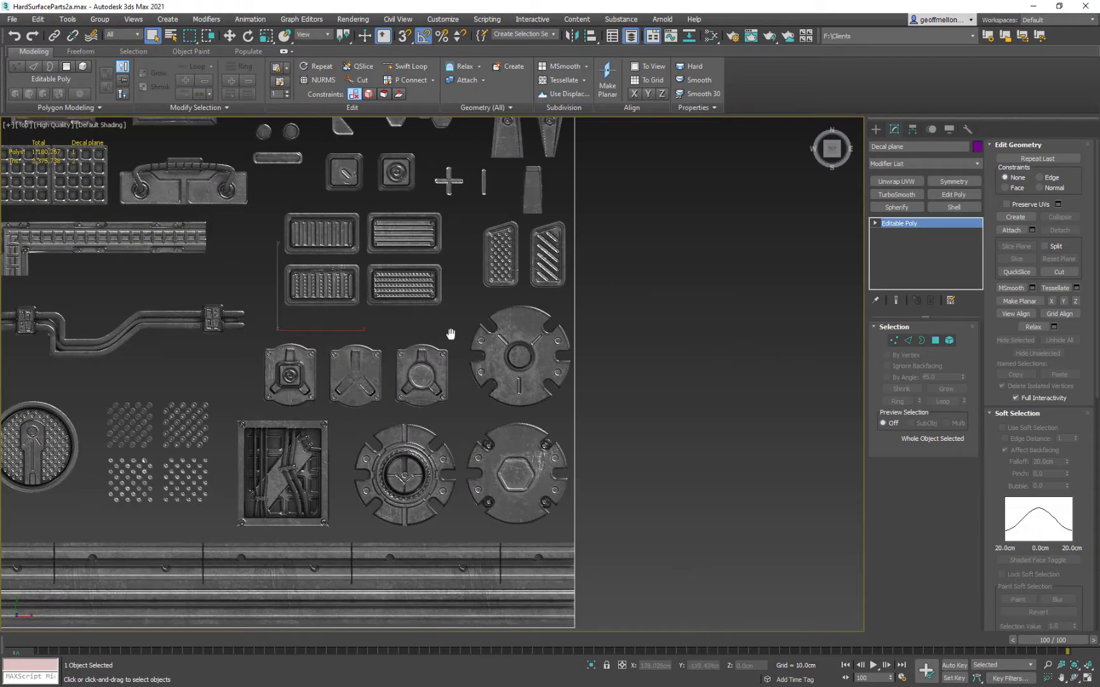
pyautogui.moveTo(452, 334); pyautogui.dragTo(526, 297, button='middle')
pyautogui.scroll(-4, 465, 403)
pyautogui.scroll(3, 465, 403)
pyautogui.scroll(5, 260, 381)
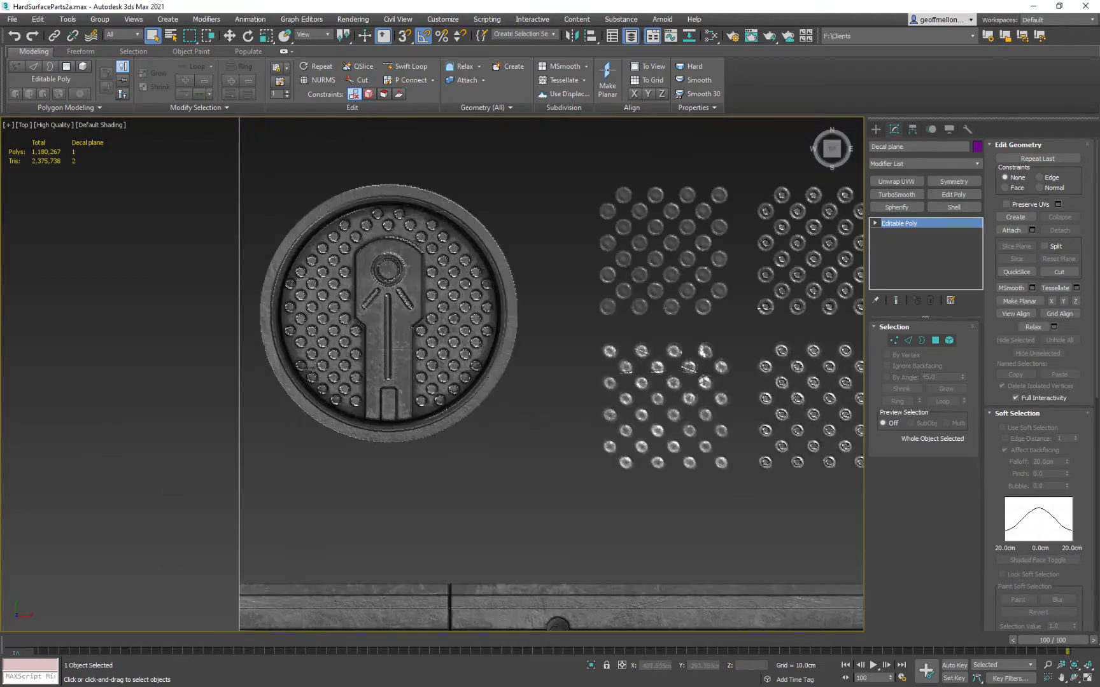
pyautogui.moveTo(537, 371); pyautogui.dragTo(265, 386, button='middle')
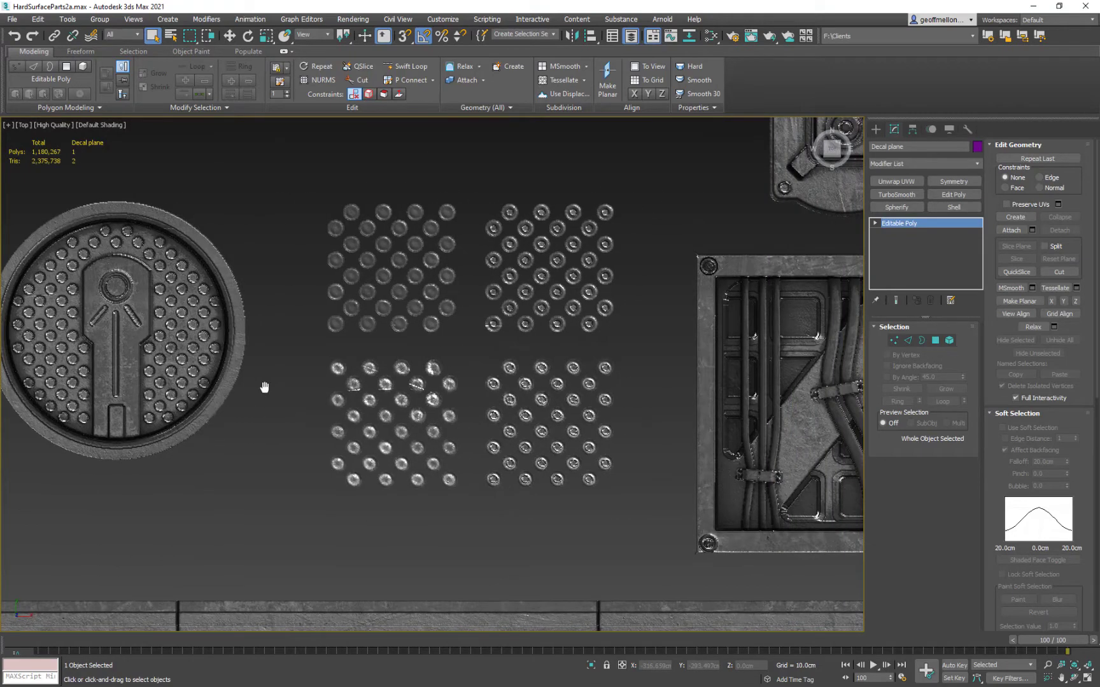
pyautogui.scroll(-6, 266, 386)
pyautogui.moveTo(501, 476); pyautogui.dragTo(511, 459, button='middle')
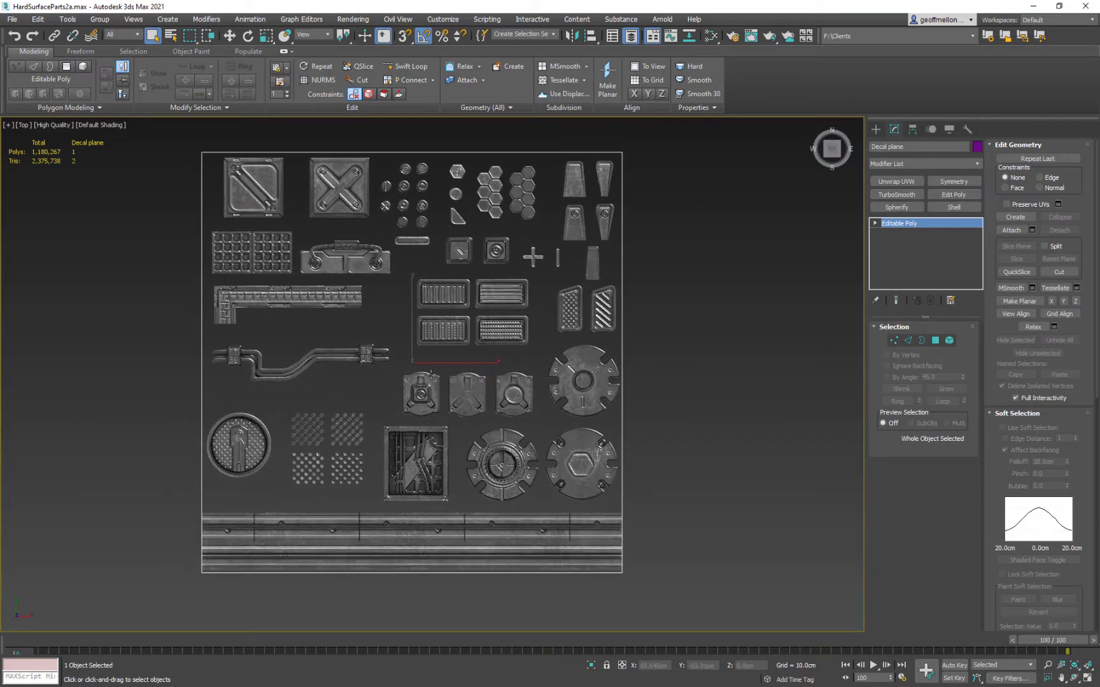
pyautogui.moveTo(634, 284); pyautogui.dragTo(665, 295, button='middle')
pyautogui.moveTo(712, 412); pyautogui.dragTo(670, 418, button='middle')
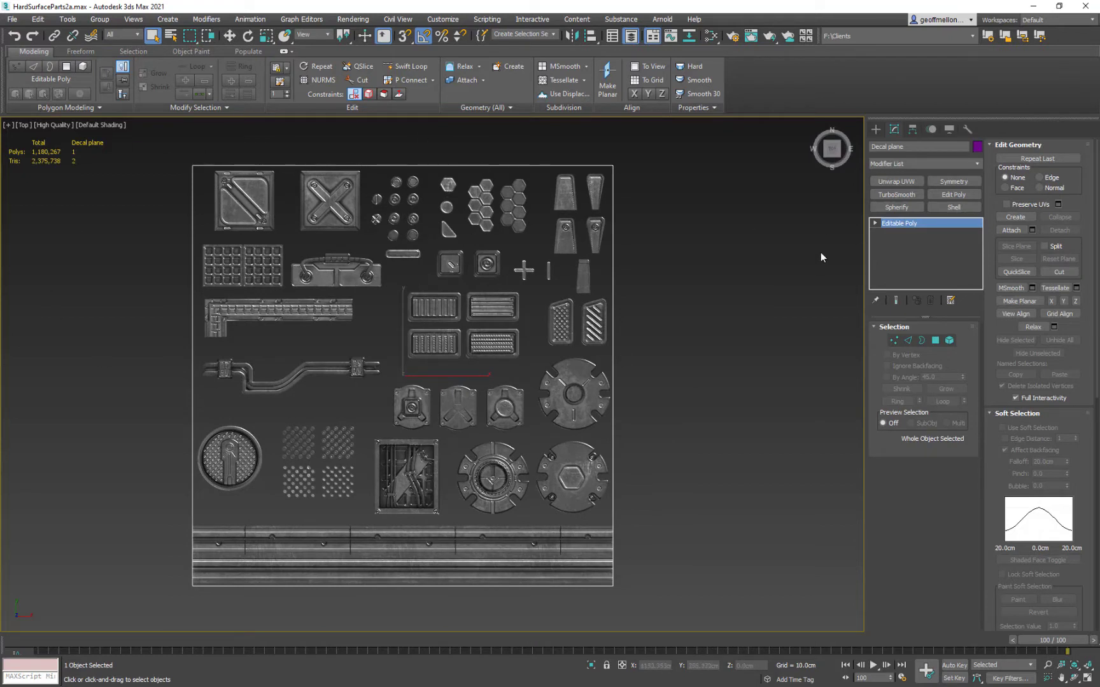
pyautogui.moveTo(719, 308); pyautogui.dragTo(700, 297, button='middle')
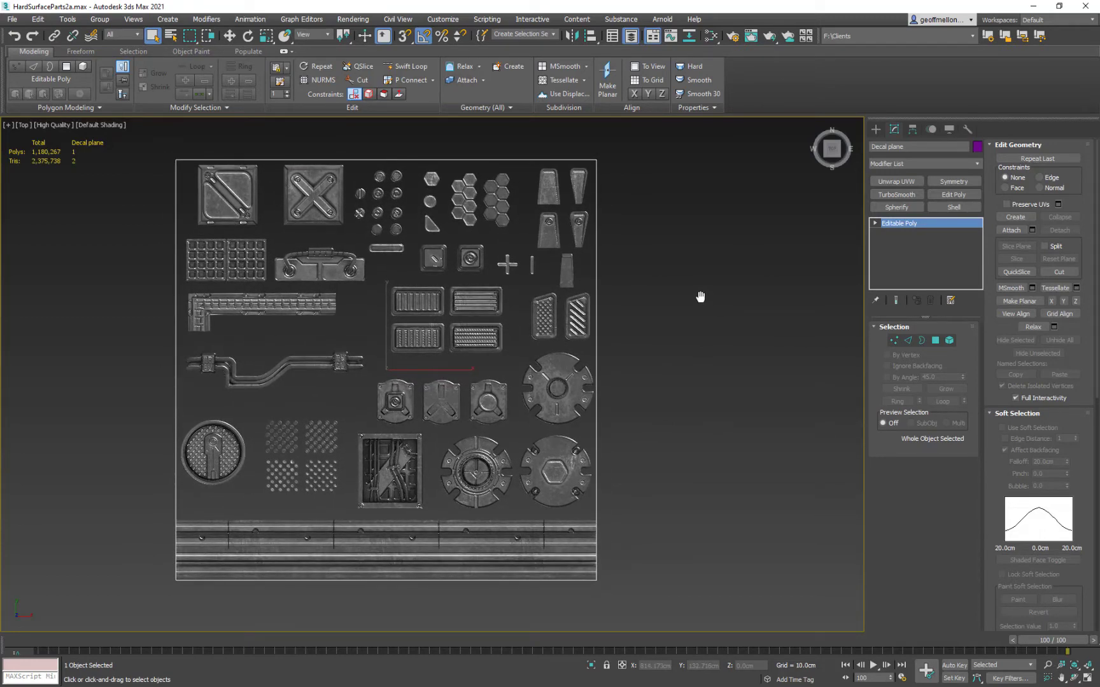
pyautogui.moveTo(700, 297); pyautogui.dragTo(712, 290, button='middle')
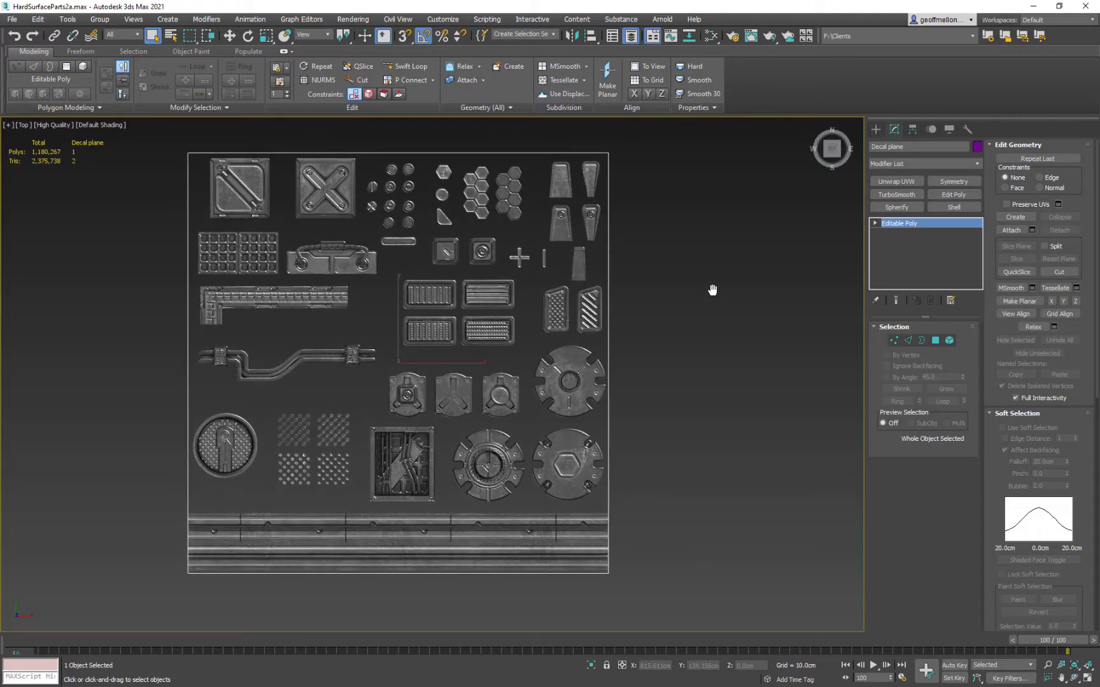
pyautogui.moveTo(712, 290); pyautogui.dragTo(743, 285, button='middle')
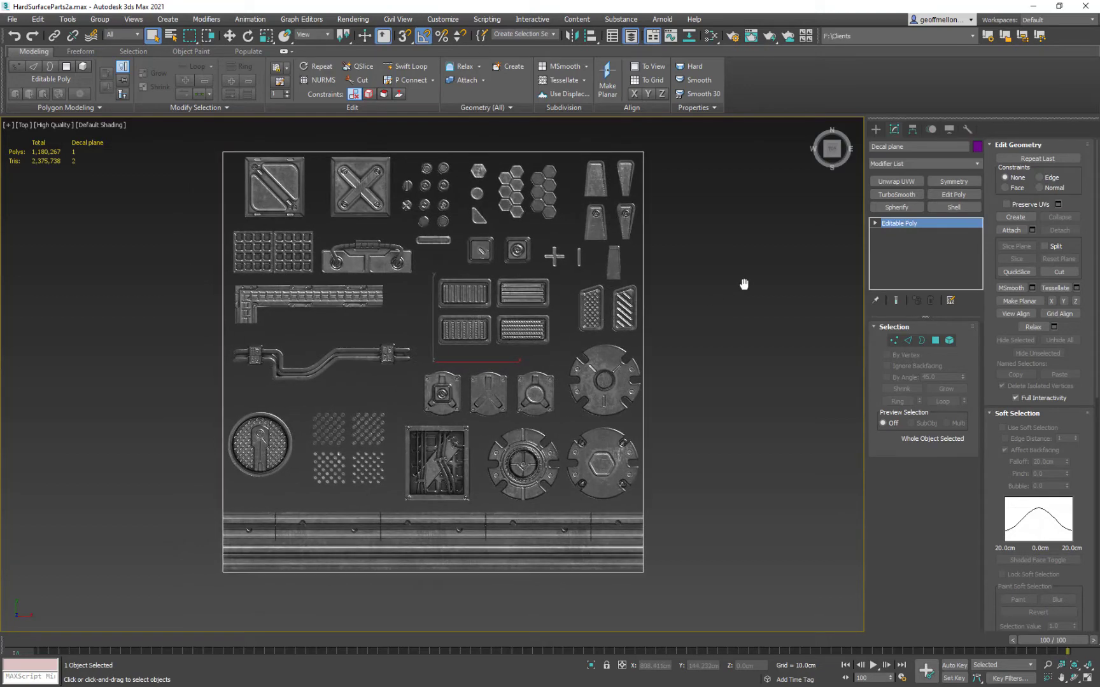
# Step: Disconnect Map #5 from the material's Cutout Opacity Map and minimize the Slate Material Editor
pyautogui.click(894, 340)
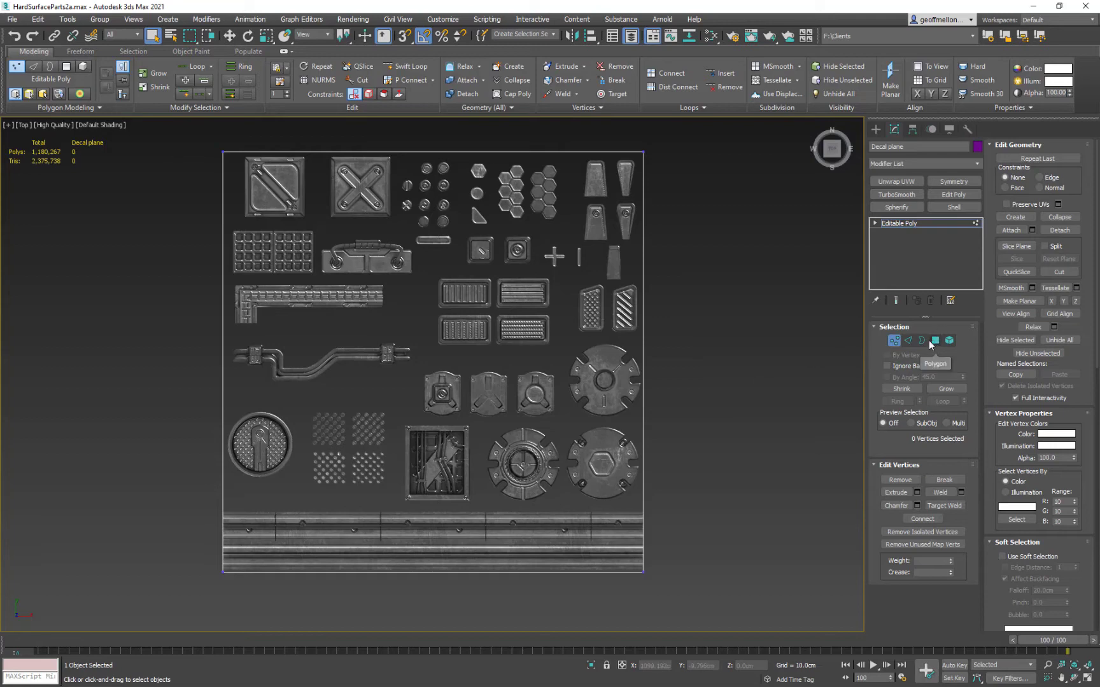
pyautogui.moveTo(718, 385); pyautogui.dragTo(730, 362, button='middle')
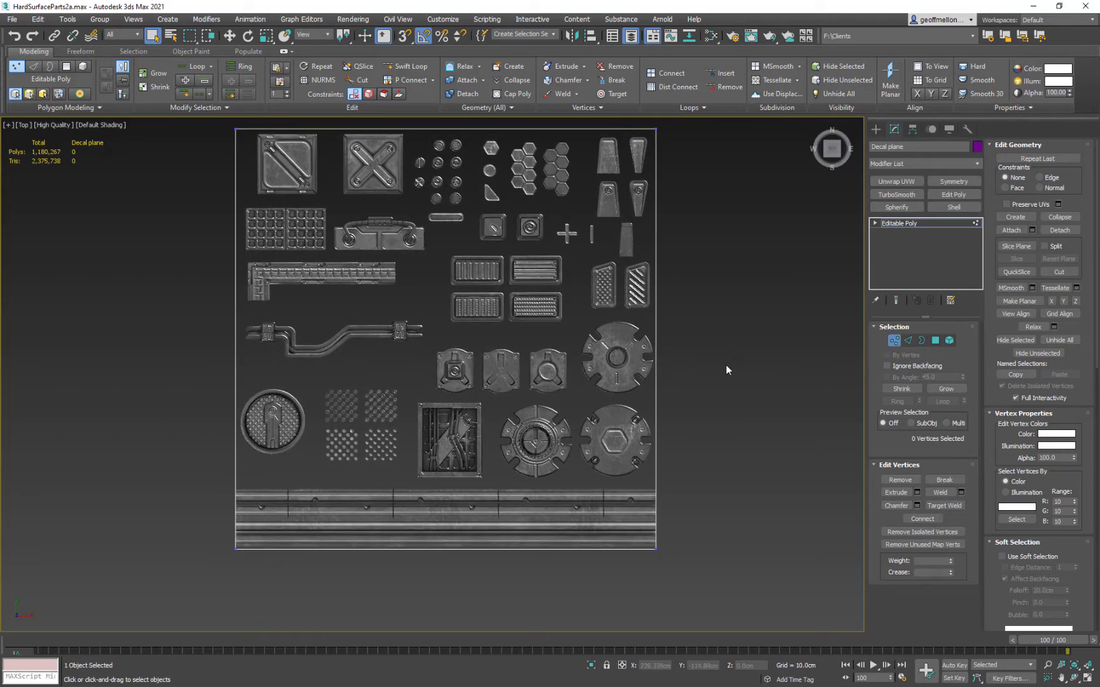
pyautogui.press('m')
pyautogui.click(105, 438)
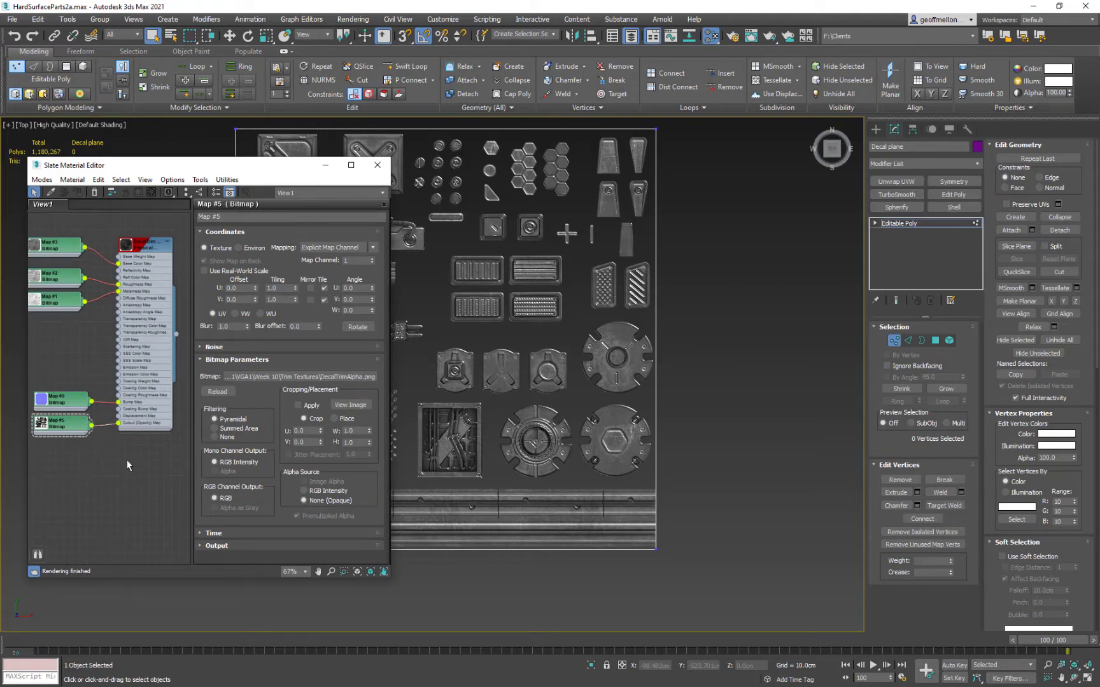
pyautogui.moveTo(339, 169); pyautogui.dragTo(549, 246)
pyautogui.click(535, 242)
pyautogui.moveTo(720, 461)
pyautogui.mouseDown(button='middle')
pyautogui.moveTo(719, 436)
pyautogui.moveTo(727, 445)
pyautogui.mouseUp(button='middle')
pyautogui.moveTo(597, 320); pyautogui.dragTo(608, 271, button='middle')
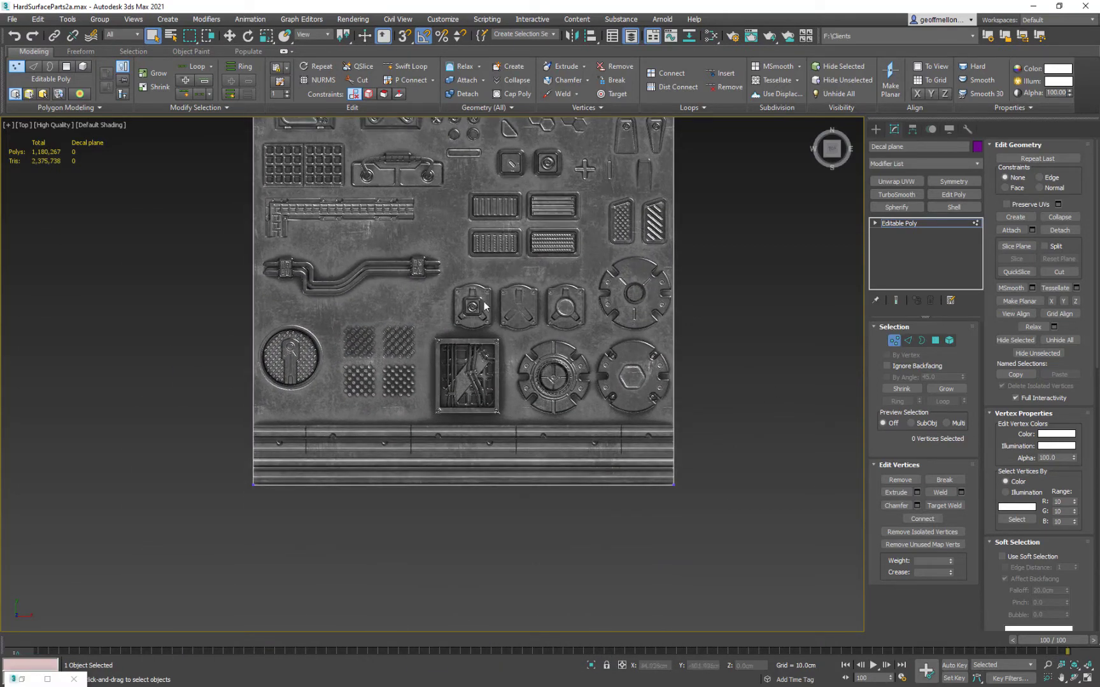
pyautogui.moveTo(717, 356); pyautogui.dragTo(679, 358, button='middle')
pyautogui.rightClick(700, 327)
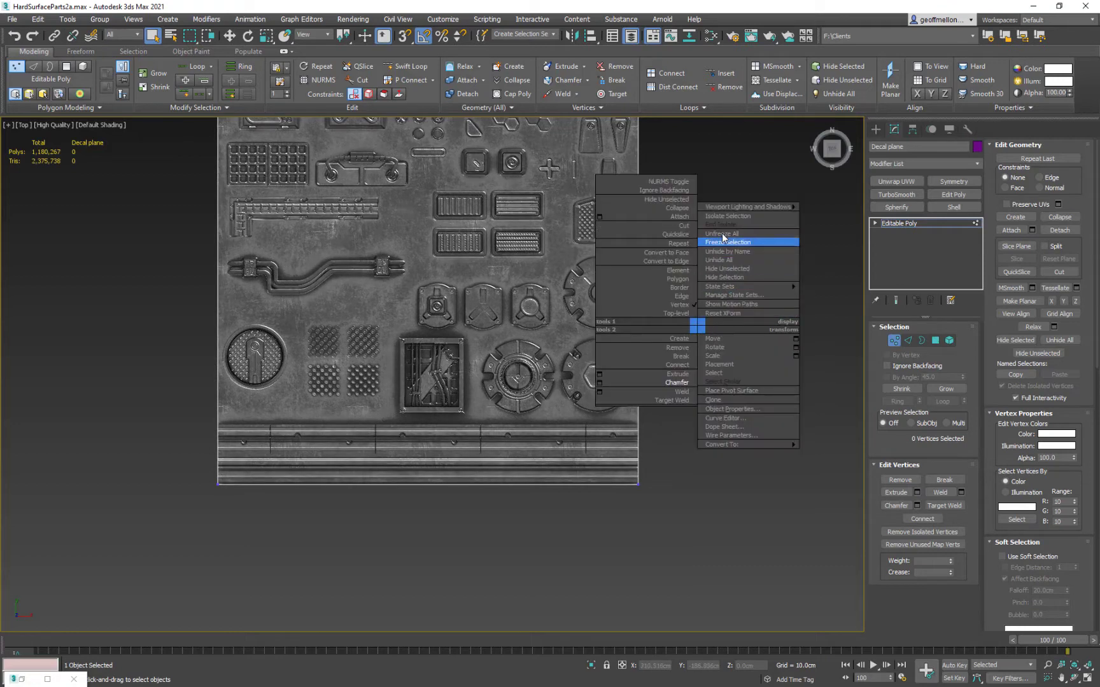
pyautogui.click(684, 225)
pyautogui.rightClick(742, 329)
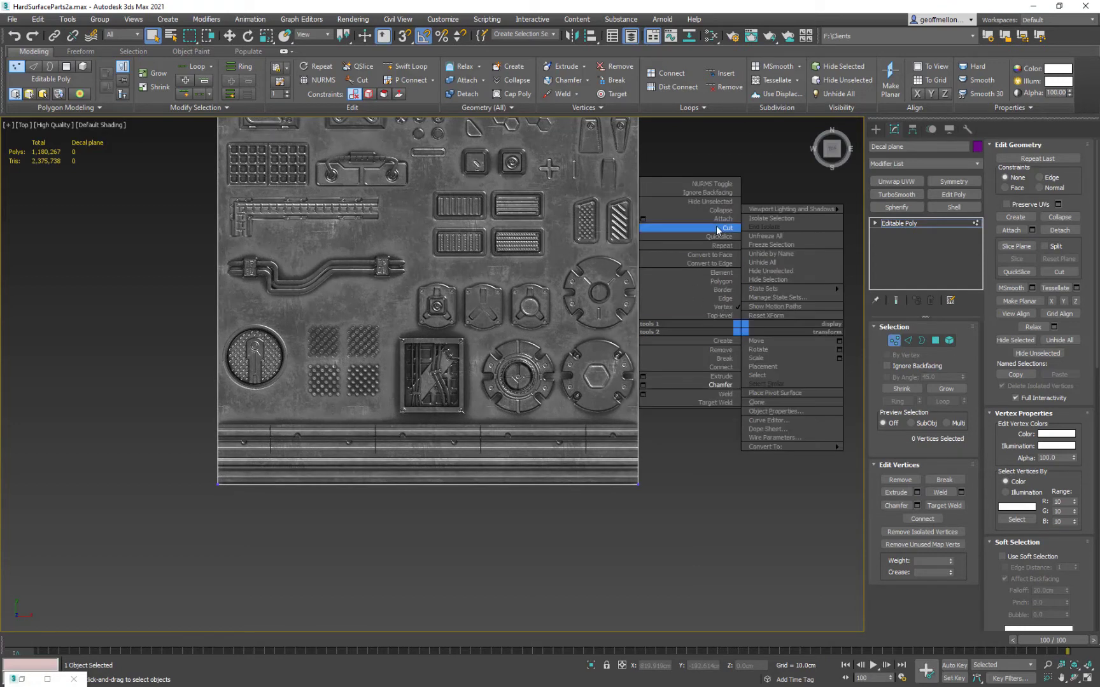
pyautogui.click(726, 228)
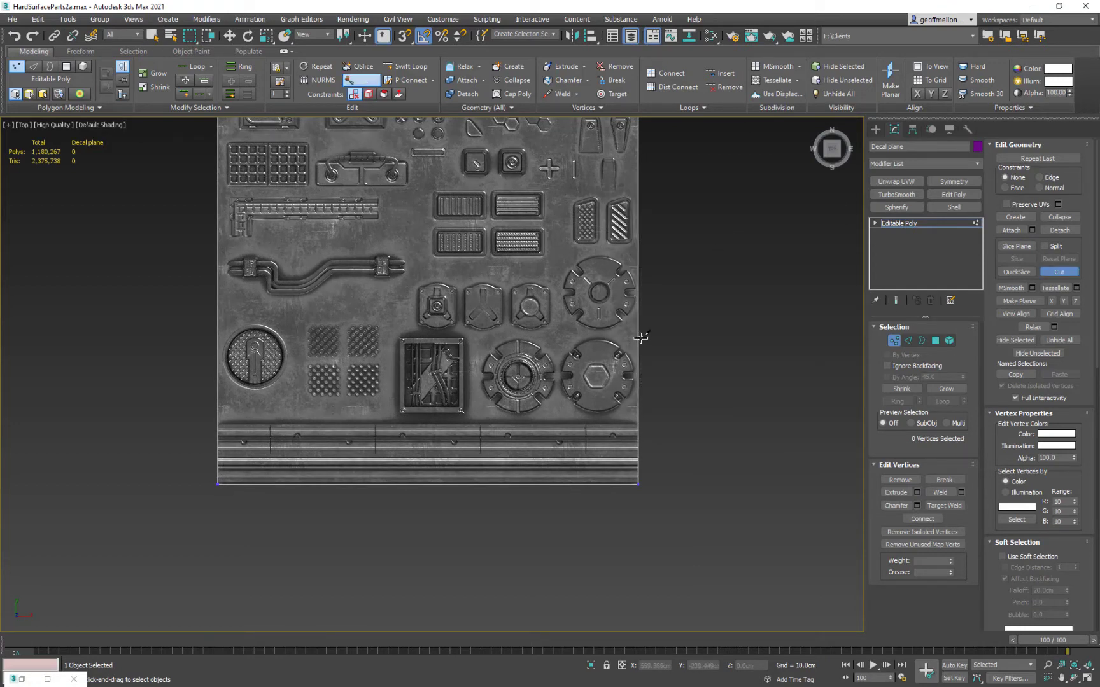
pyautogui.rightClick(795, 481)
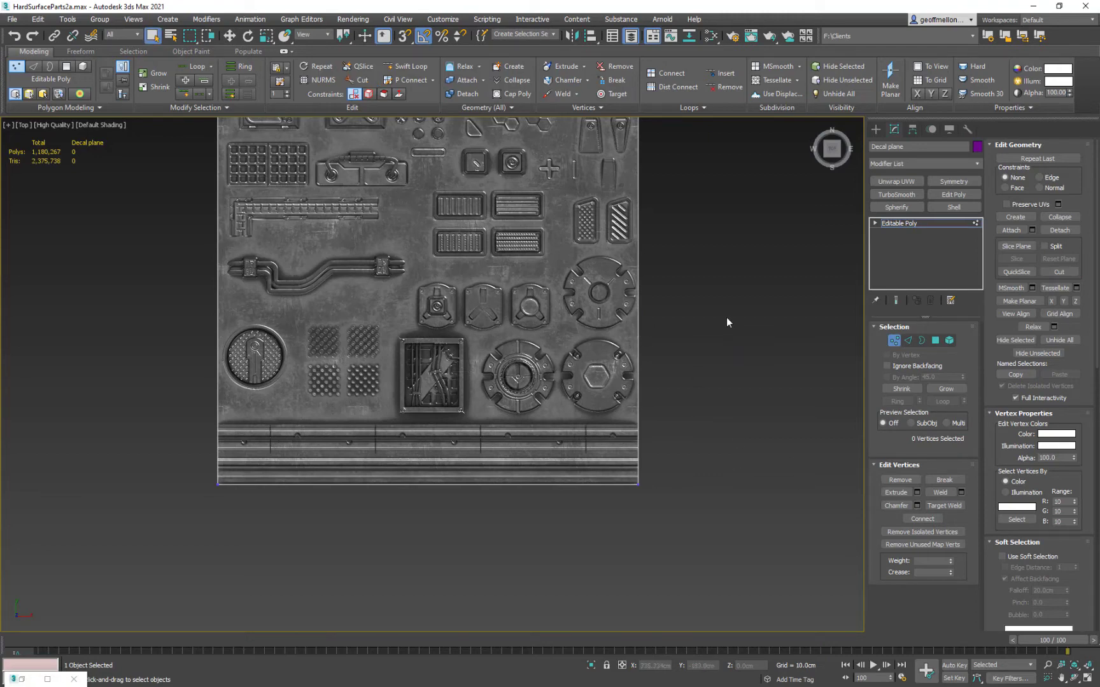
# Step: Connect the decal plane's two vertical side edges with 9 evenly spaced horizontal segments
pyautogui.moveTo(726, 317); pyautogui.dragTo(714, 341, button='middle')
pyautogui.press('2')
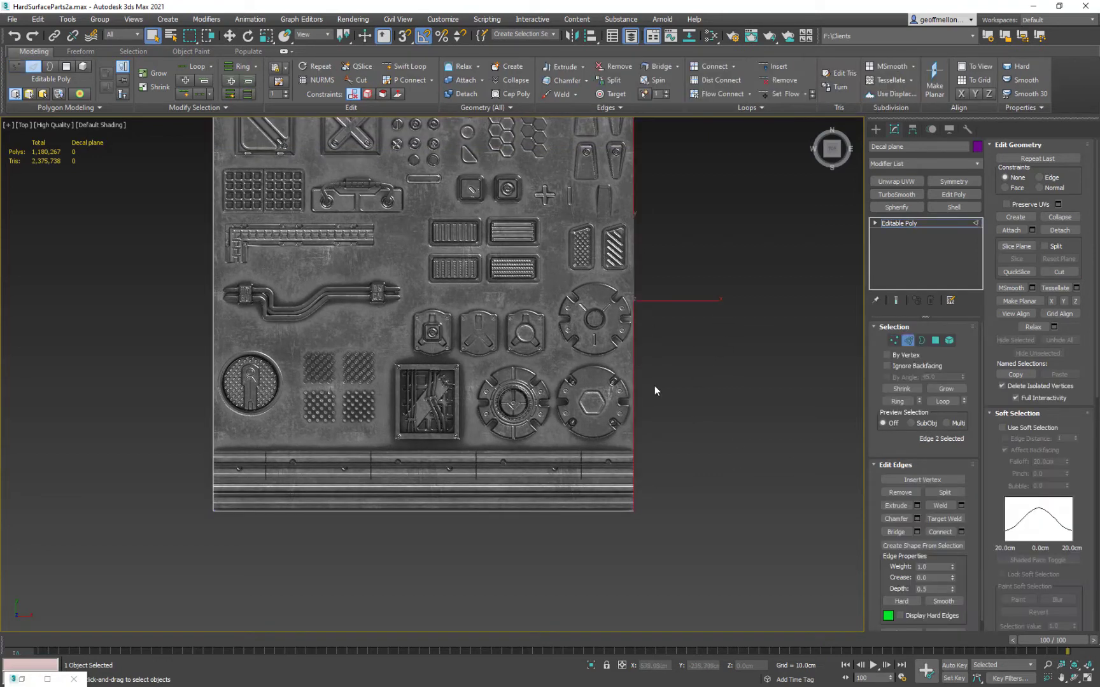
pyautogui.hotkey('alt', 'r')
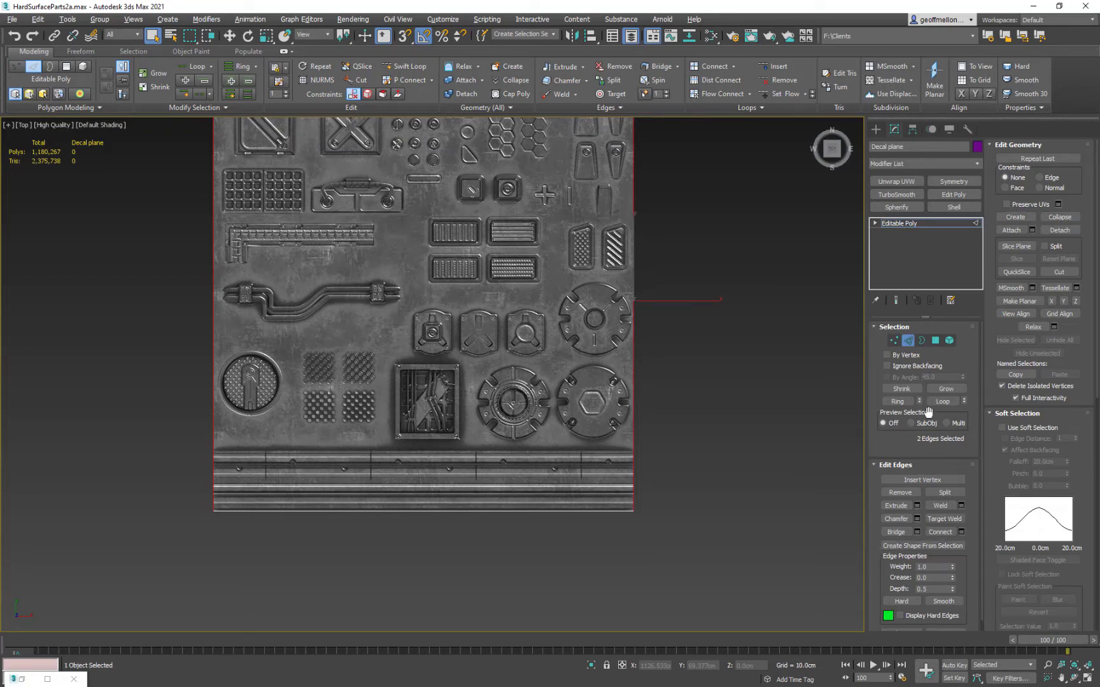
pyautogui.rightClick(778, 405)
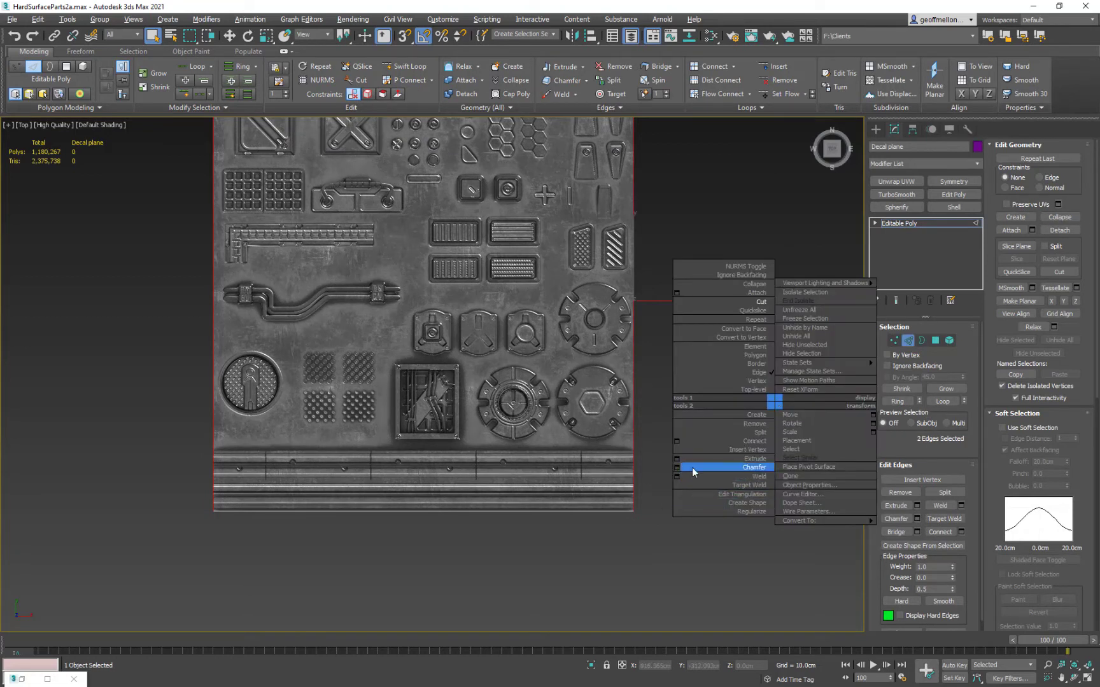
pyautogui.click(678, 442)
pyautogui.moveTo(635, 300); pyautogui.dragTo(681, 315, button='middle')
pyautogui.click(442, 379)
pyautogui.click(441, 379)
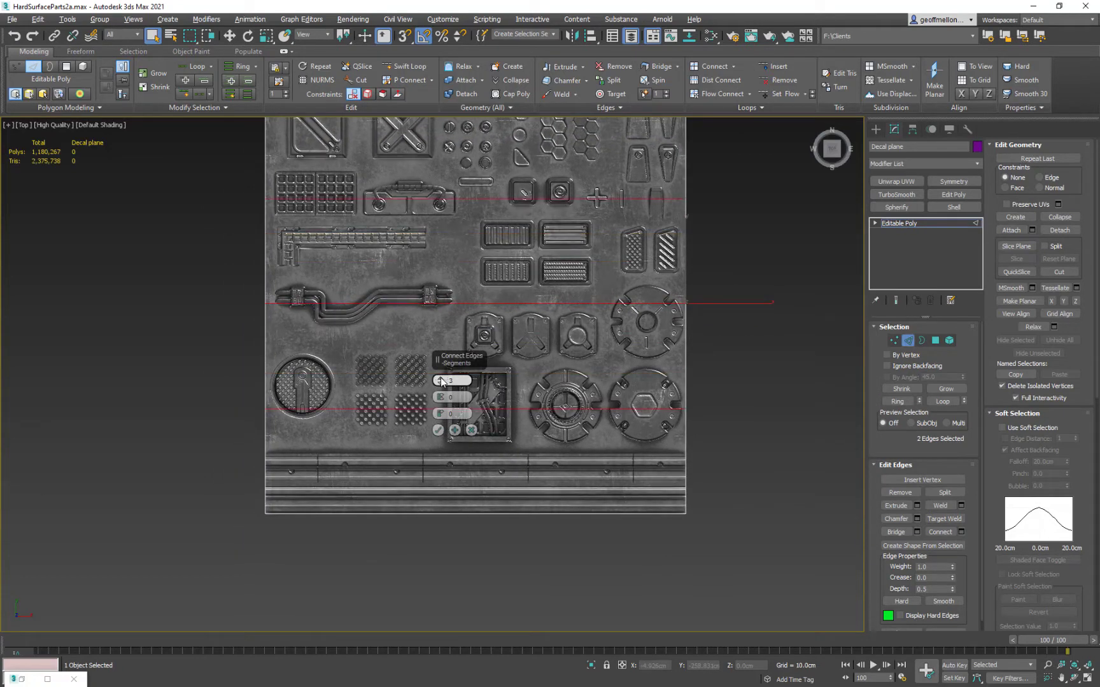
pyautogui.click(441, 379)
pyautogui.click(442, 378)
pyautogui.click(441, 379)
pyautogui.moveTo(528, 334); pyautogui.dragTo(511, 319, button='middle')
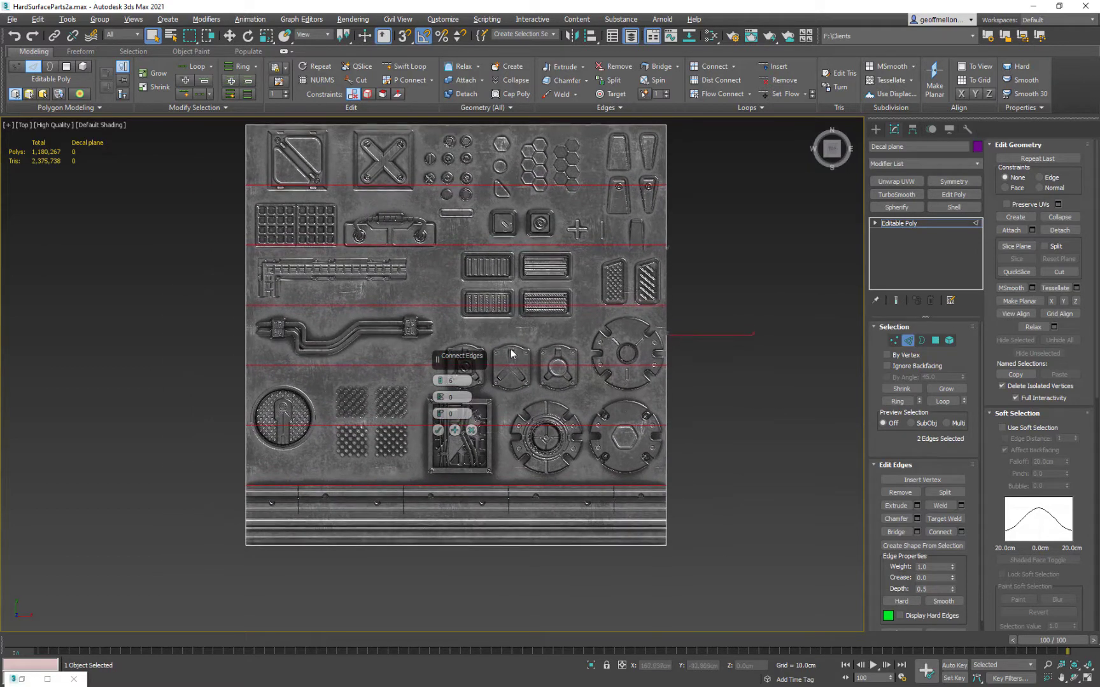
pyautogui.click(440, 380)
pyautogui.click(440, 380)
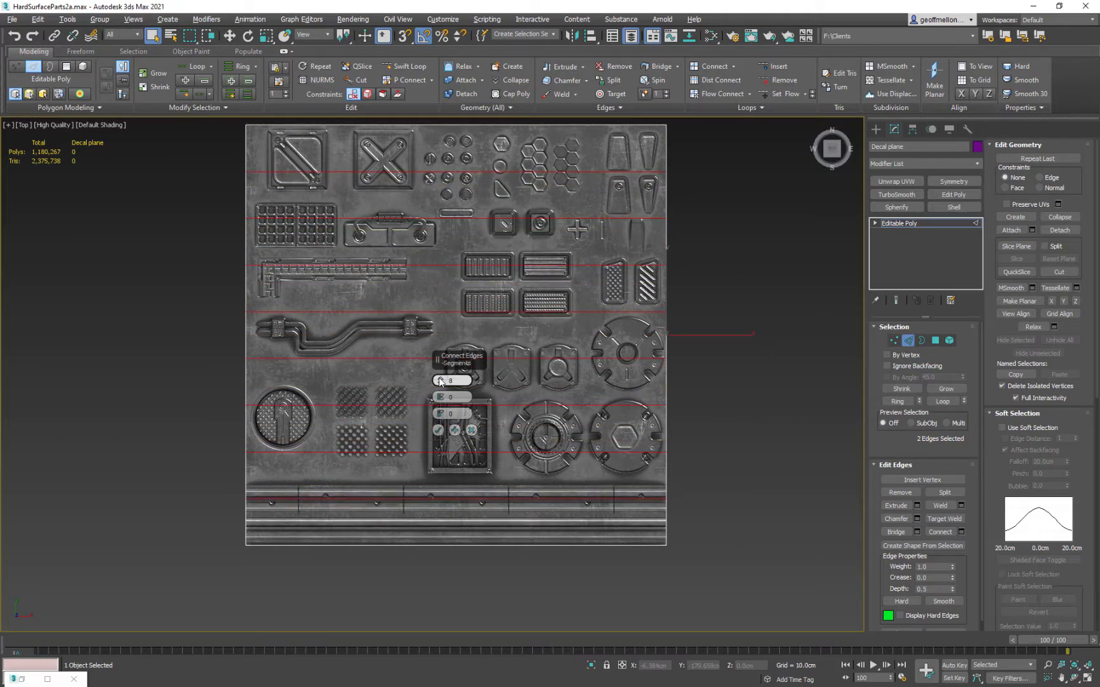
pyautogui.click(440, 381)
pyautogui.moveTo(516, 372); pyautogui.dragTo(496, 396, button='middle')
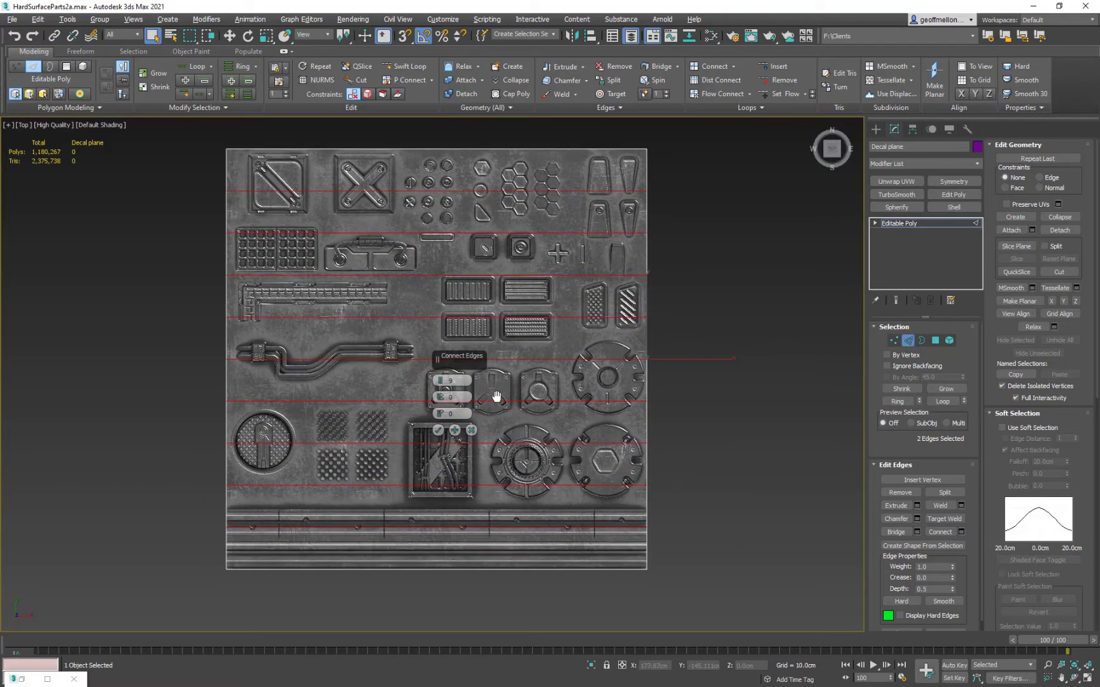
pyautogui.click(438, 430)
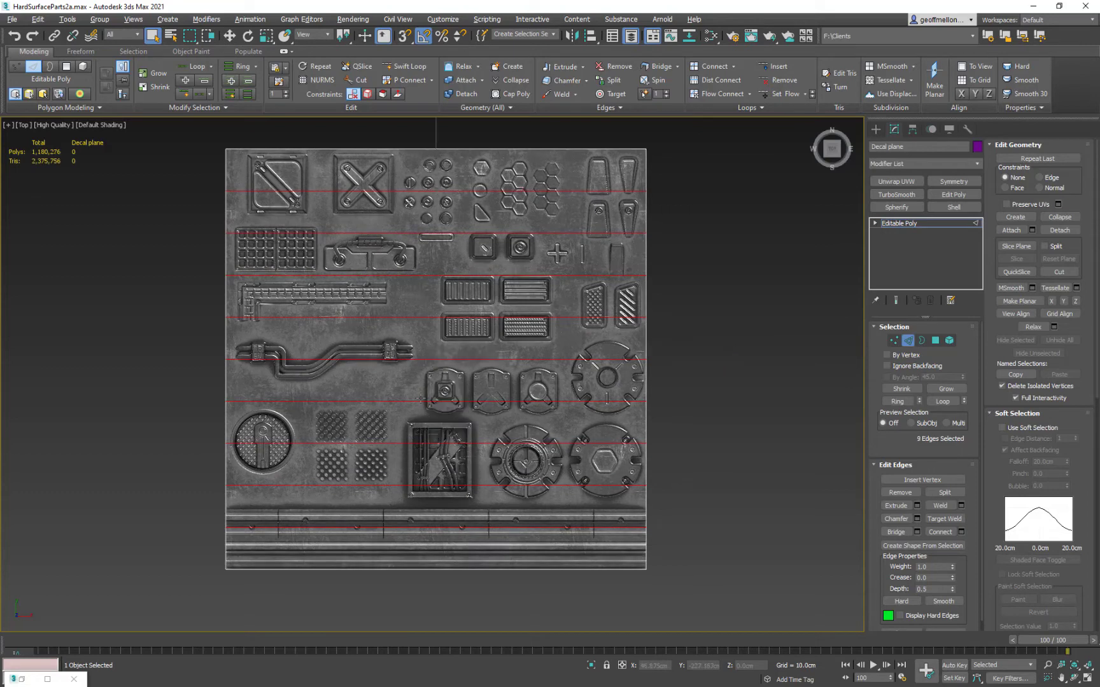
# Step: Ring-select the plane's horizontal edges from the top border and connect them with 4 evenly spaced vertical segments
pyautogui.moveTo(331, 237); pyautogui.dragTo(442, 243, button='middle')
pyautogui.click(458, 155)
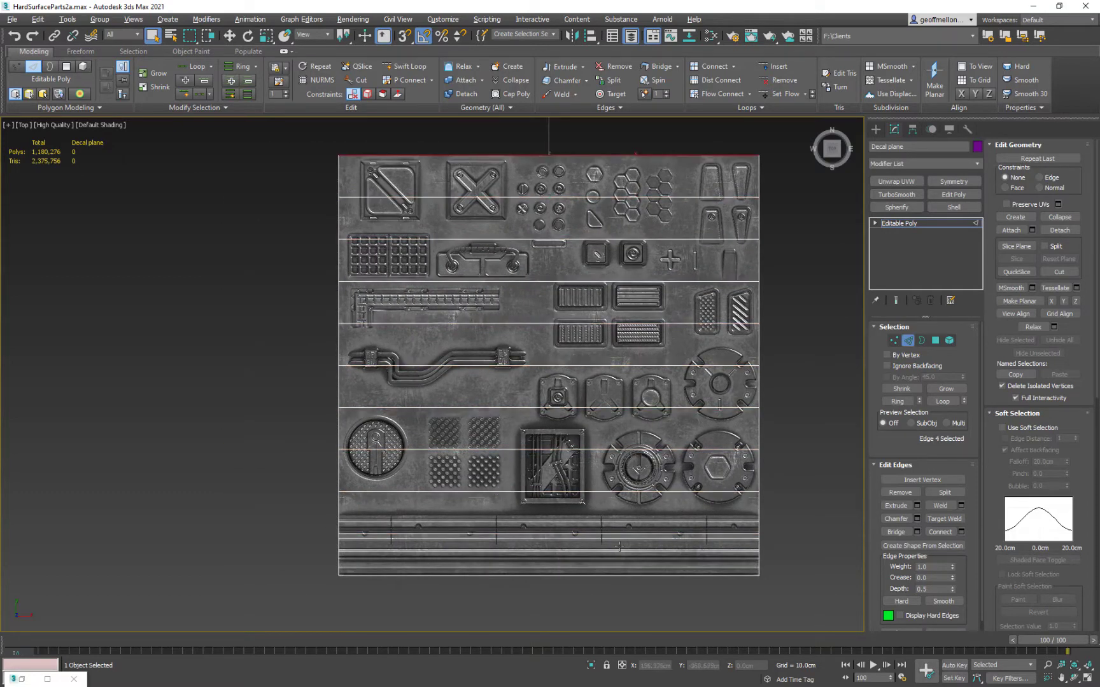
pyautogui.hotkey('alt', 'r')
pyautogui.moveTo(621, 433); pyautogui.dragTo(524, 408, button='middle')
pyautogui.rightClick(749, 402)
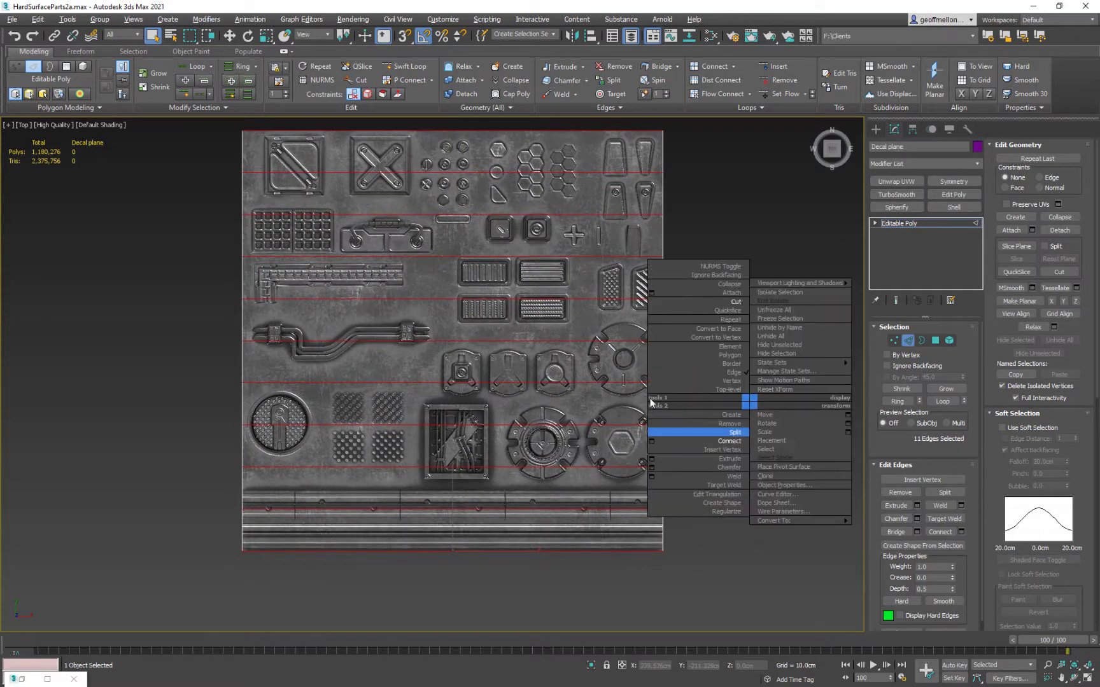
pyautogui.click(651, 441)
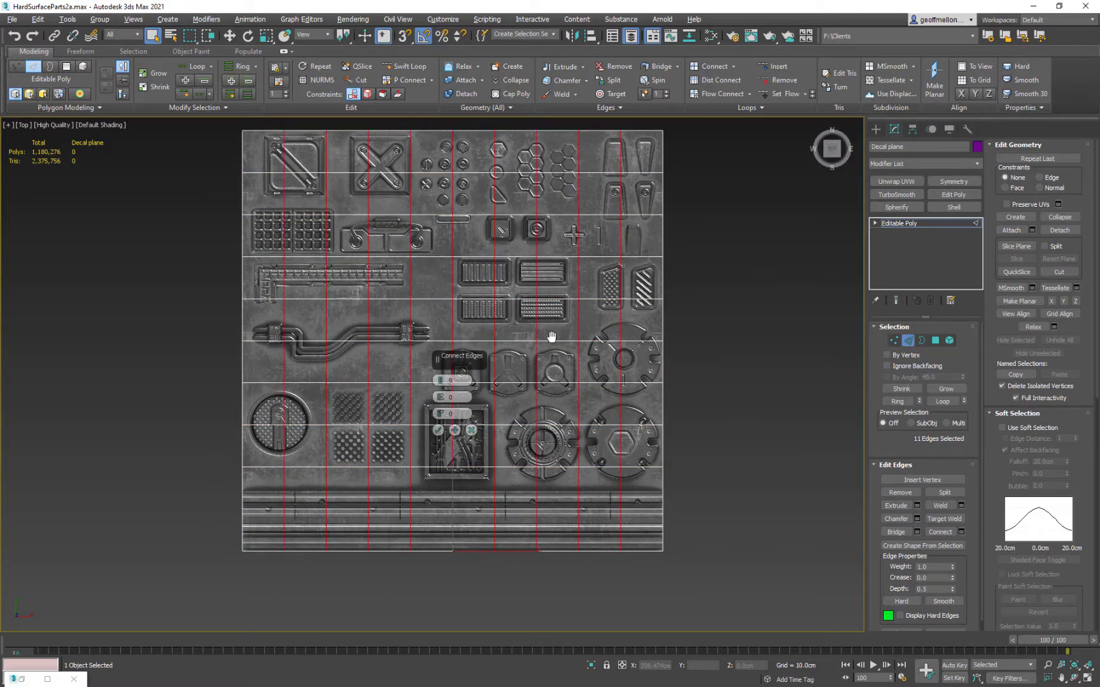
pyautogui.moveTo(552, 336); pyautogui.dragTo(599, 332, button='middle')
pyautogui.click(439, 384)
pyautogui.click(439, 383)
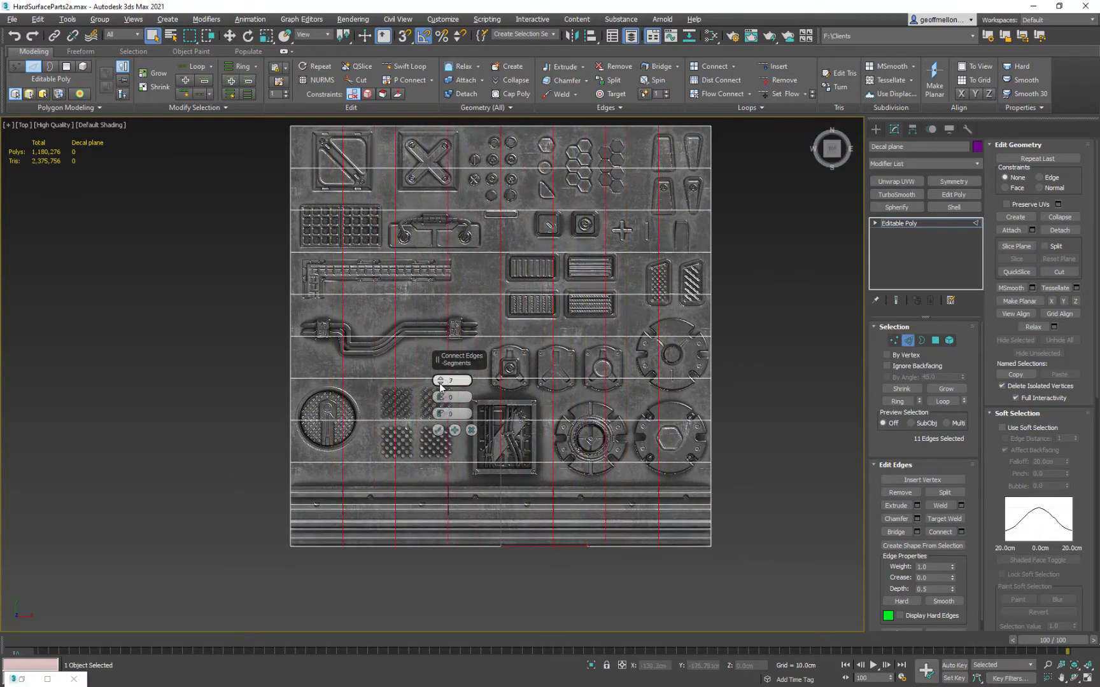
pyautogui.click(439, 383)
pyautogui.click(439, 383)
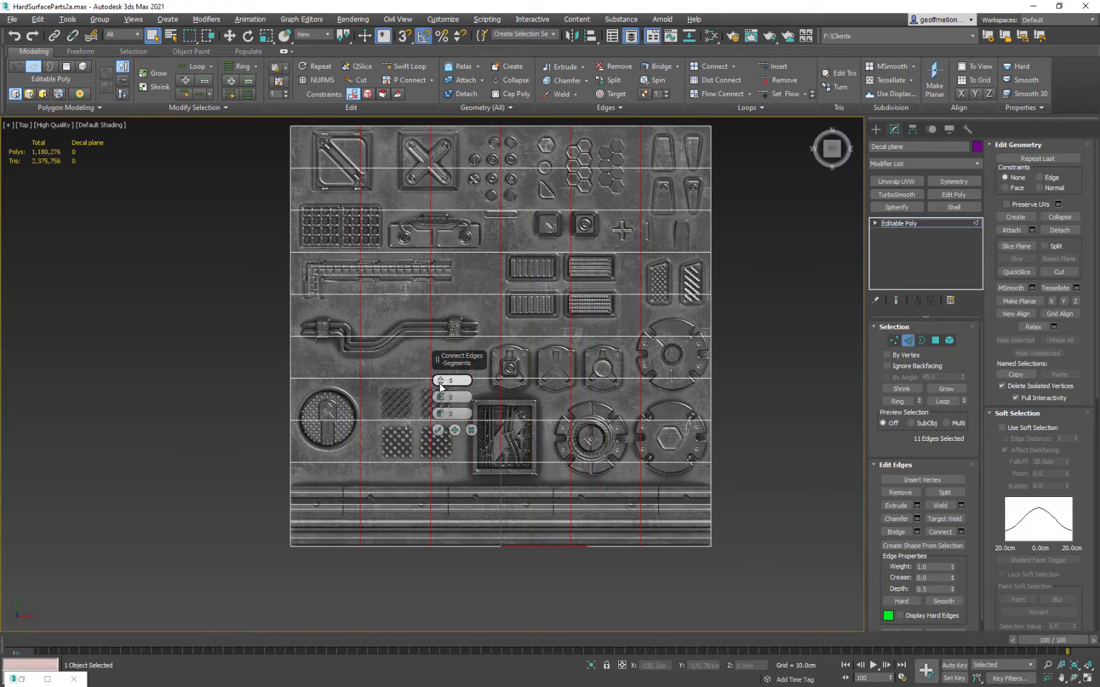
pyautogui.click(438, 431)
# Step: With Preserve UVs on, move the uppermost interior horizontal edge loop down to Y about 307 cm, just below the square panel decals
pyautogui.moveTo(403, 240); pyautogui.dragTo(484, 289, button='middle')
pyautogui.moveTo(451, 241); pyautogui.dragTo(425, 226, button='middle')
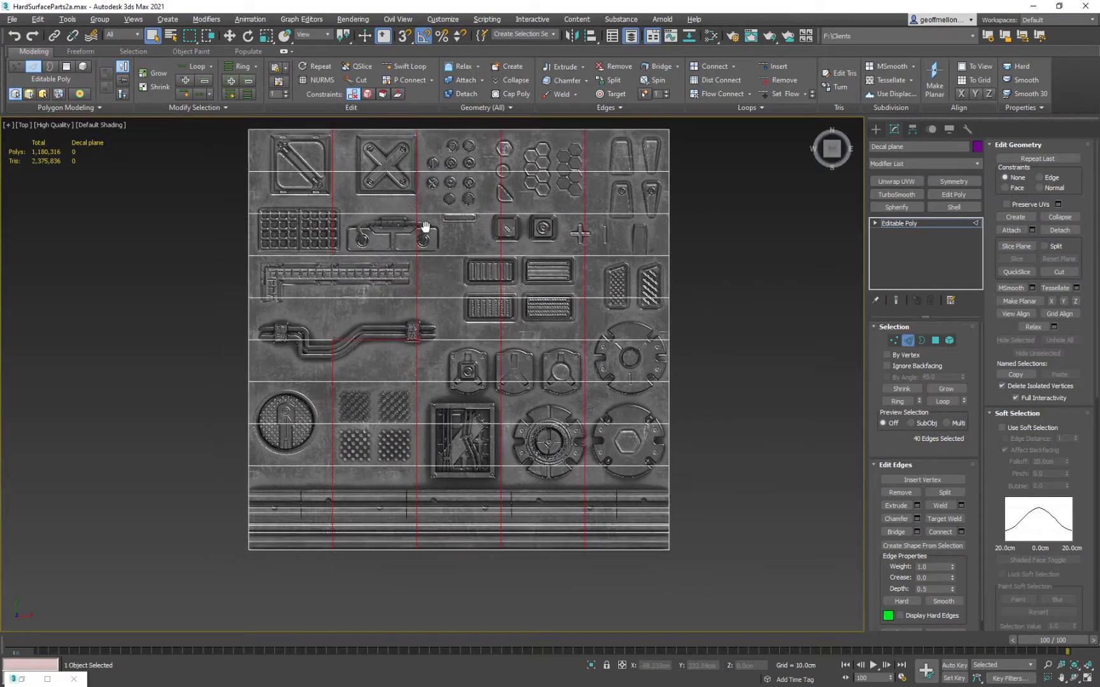
pyautogui.click(333, 217)
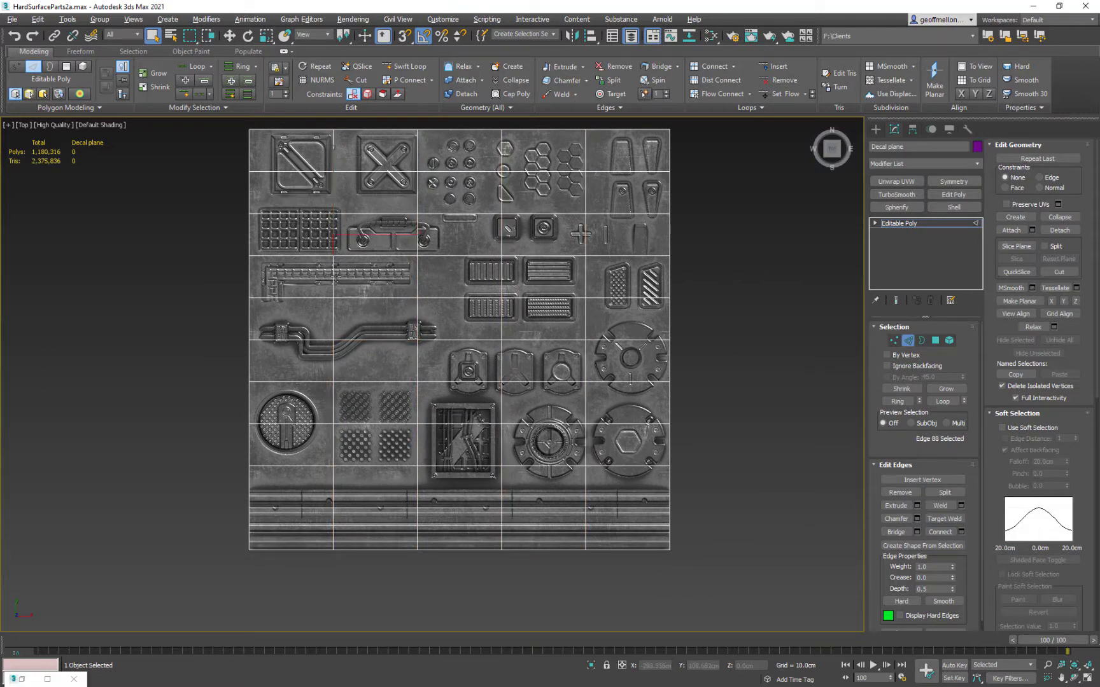
pyautogui.moveTo(454, 216); pyautogui.dragTo(519, 218, button='middle')
pyautogui.moveTo(455, 191); pyautogui.dragTo(417, 215, button='middle')
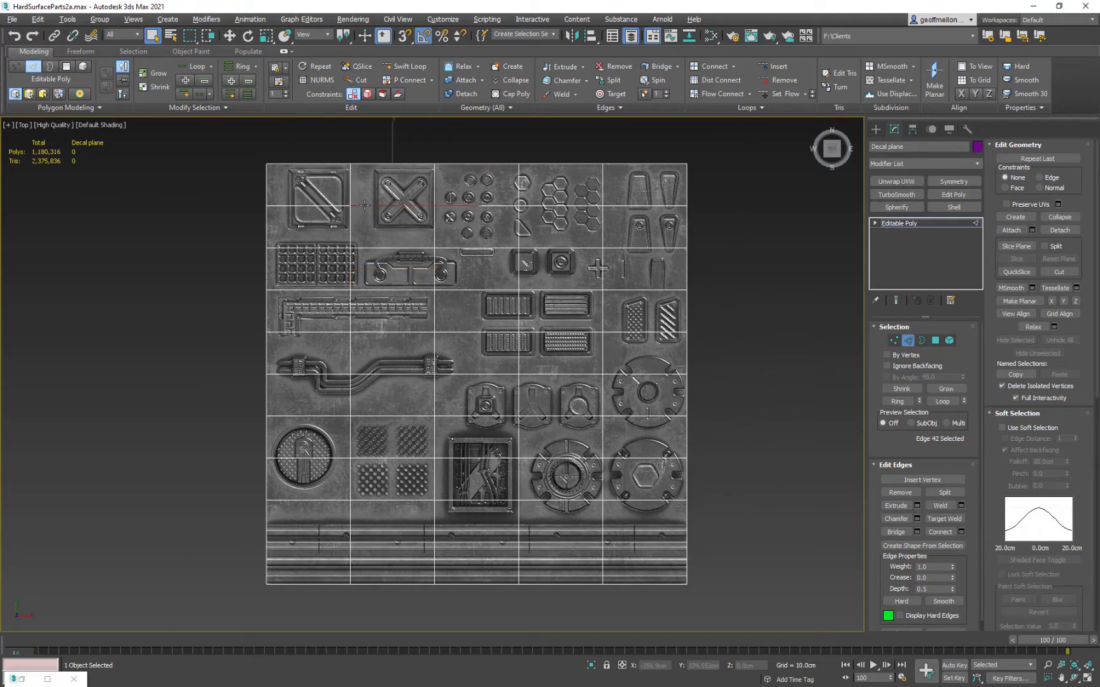
pyautogui.doubleClick(458, 203)
pyautogui.press('w')
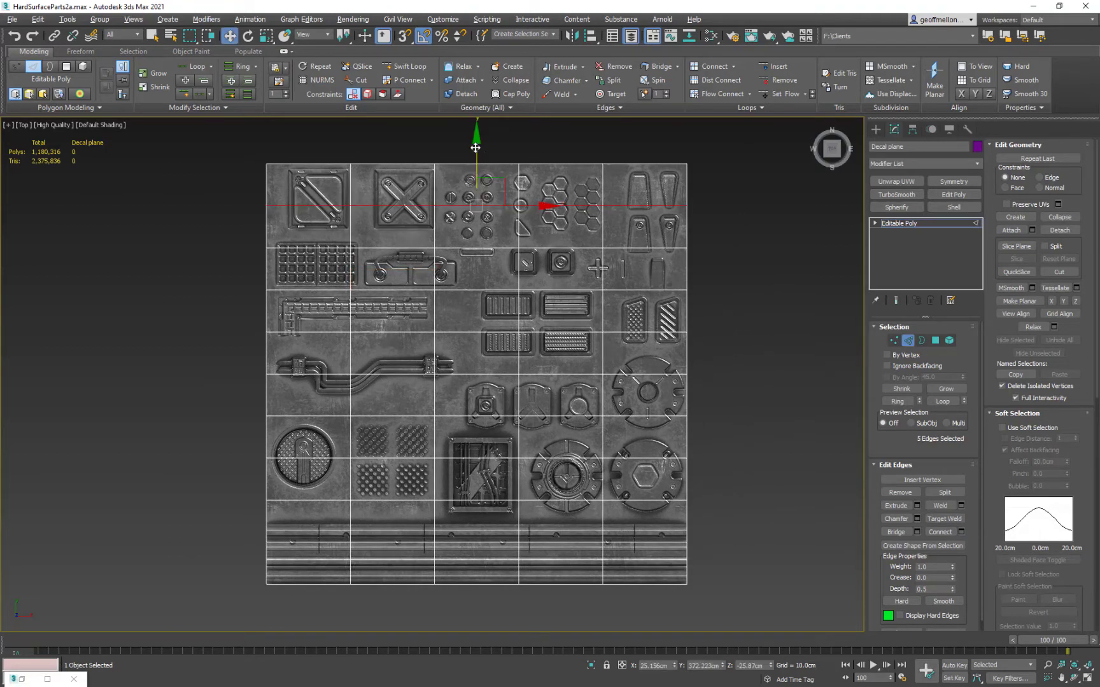
pyautogui.moveTo(639, 240); pyautogui.dragTo(608, 240, button='middle')
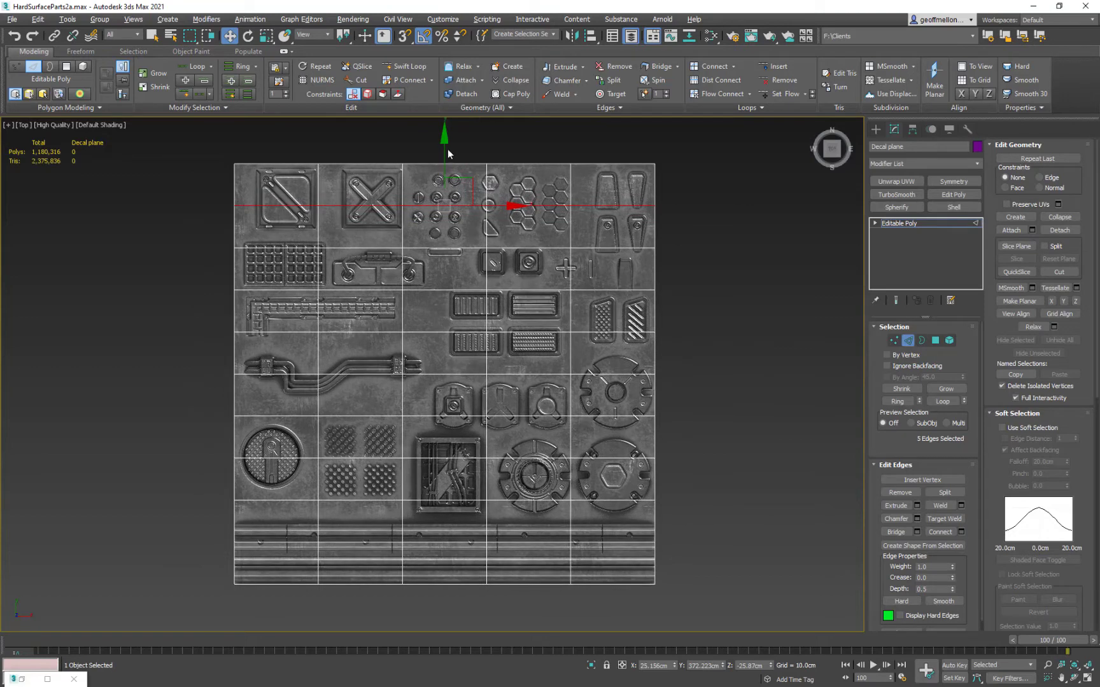
pyautogui.moveTo(447, 149)
pyautogui.mouseDown()
pyautogui.moveTo(443, 179)
pyautogui.moveTo(449, 133)
pyautogui.mouseUp()
pyautogui.hotkey('ctrl', 'z')
pyautogui.moveTo(444, 158); pyautogui.dragTo(435, 184)
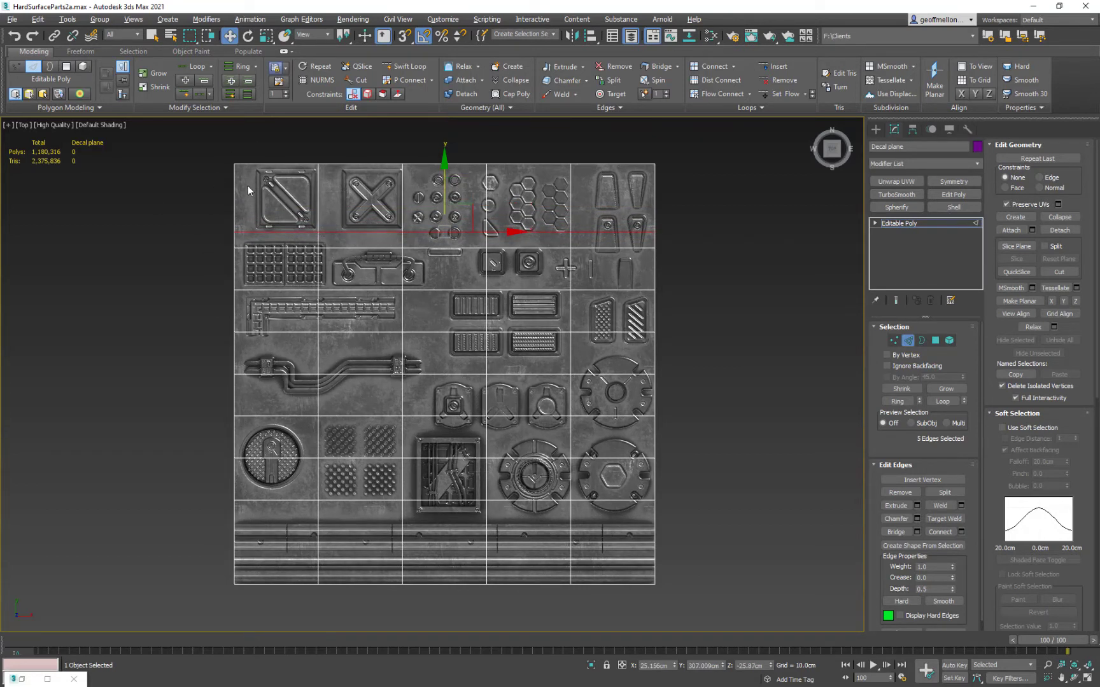
pyautogui.click(252, 164)
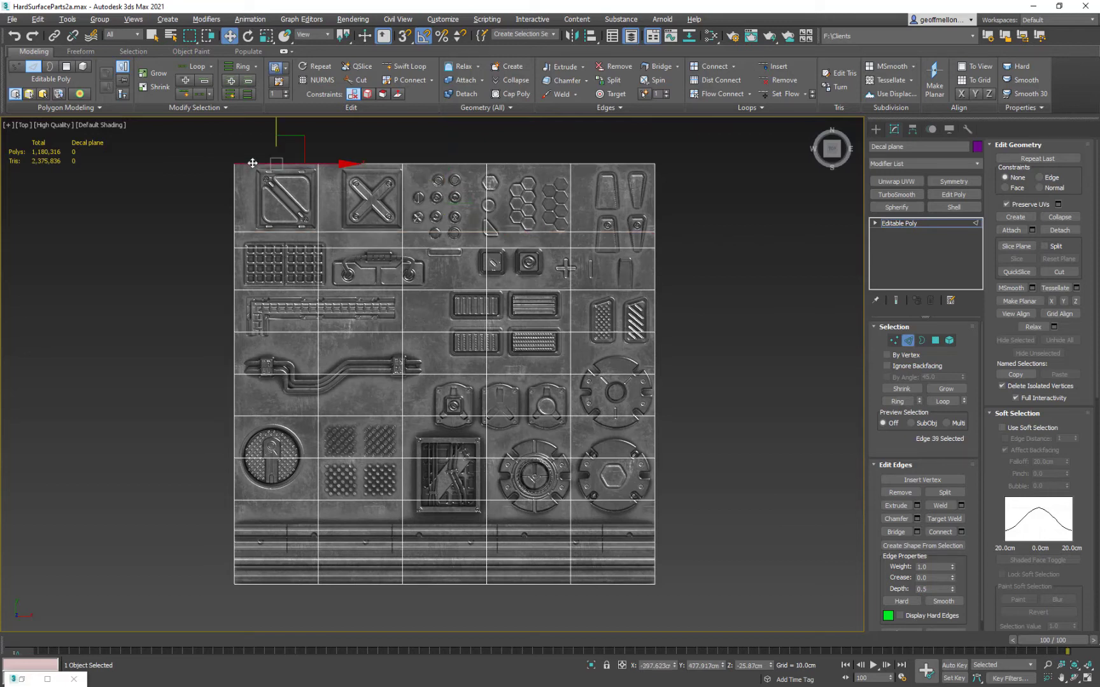
pyautogui.hotkey('alt', 'r')
pyautogui.rightClick(132, 269)
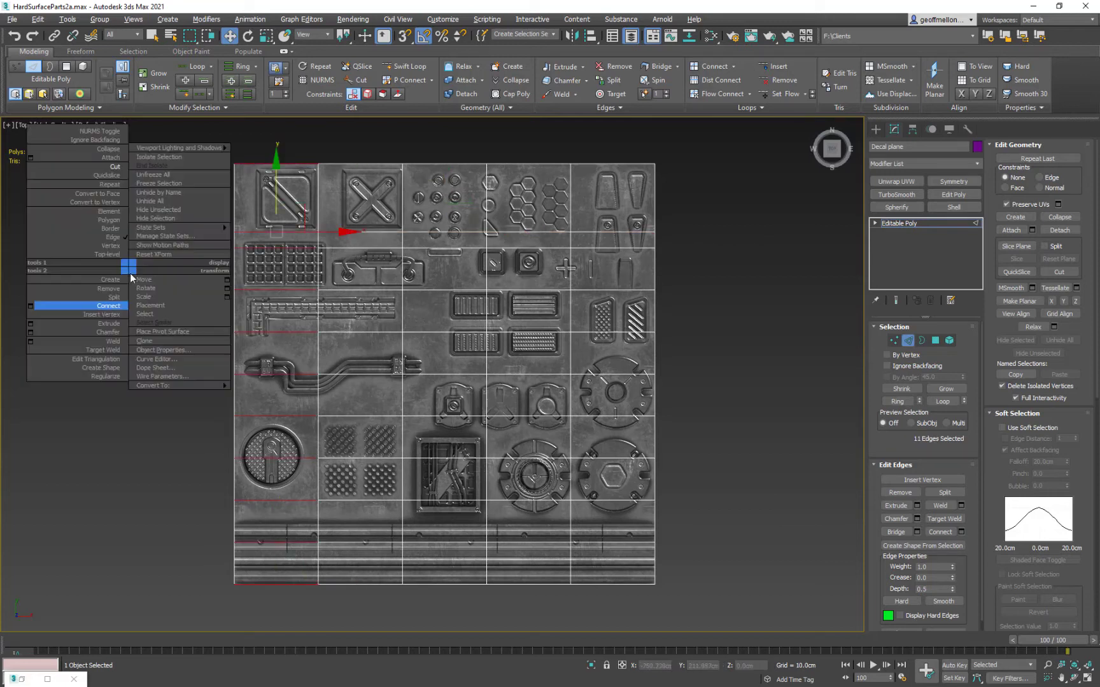
pyautogui.click(30, 306)
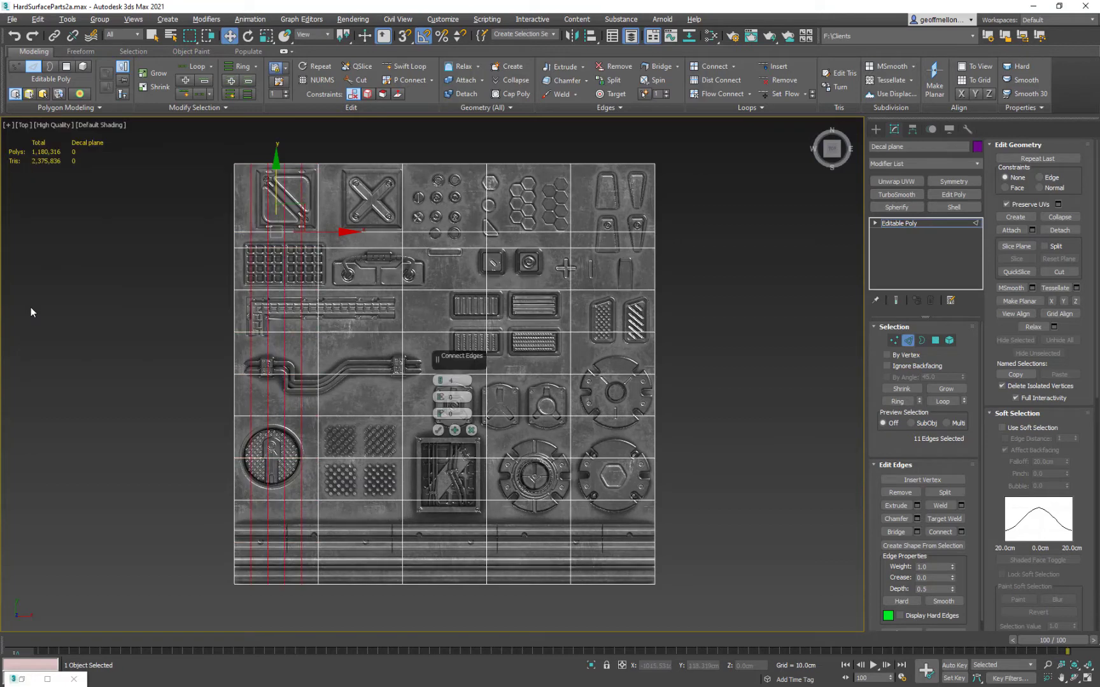
pyautogui.hotkey('ctrl', 'z')
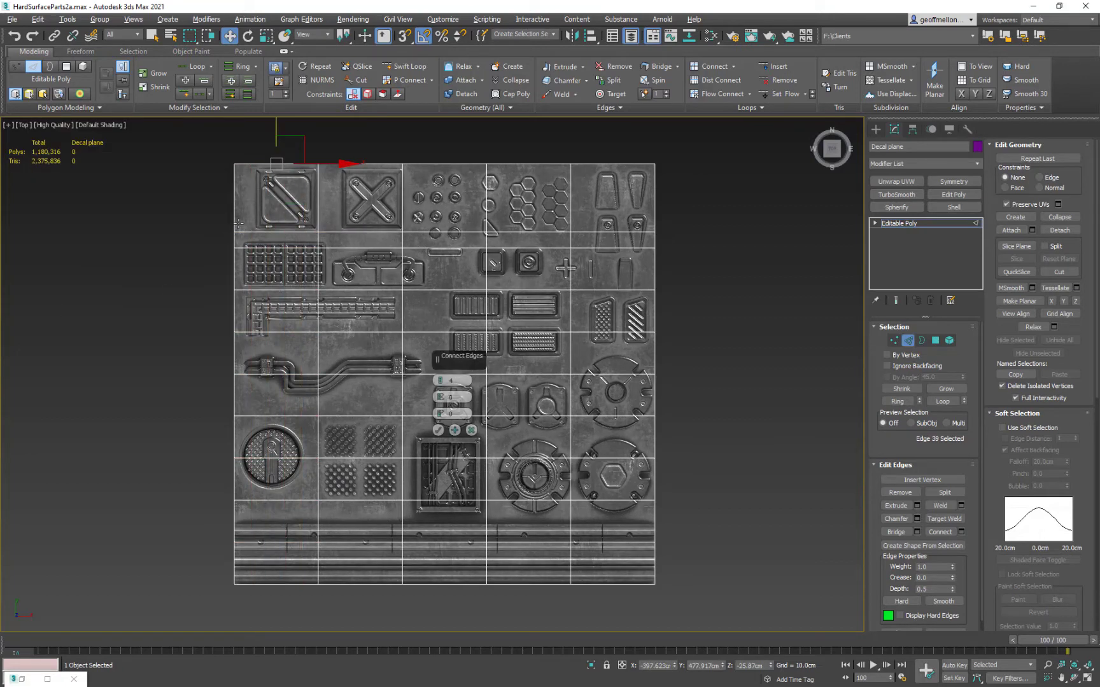
pyautogui.rightClick(234, 224)
pyautogui.click(134, 260)
pyautogui.click(438, 430)
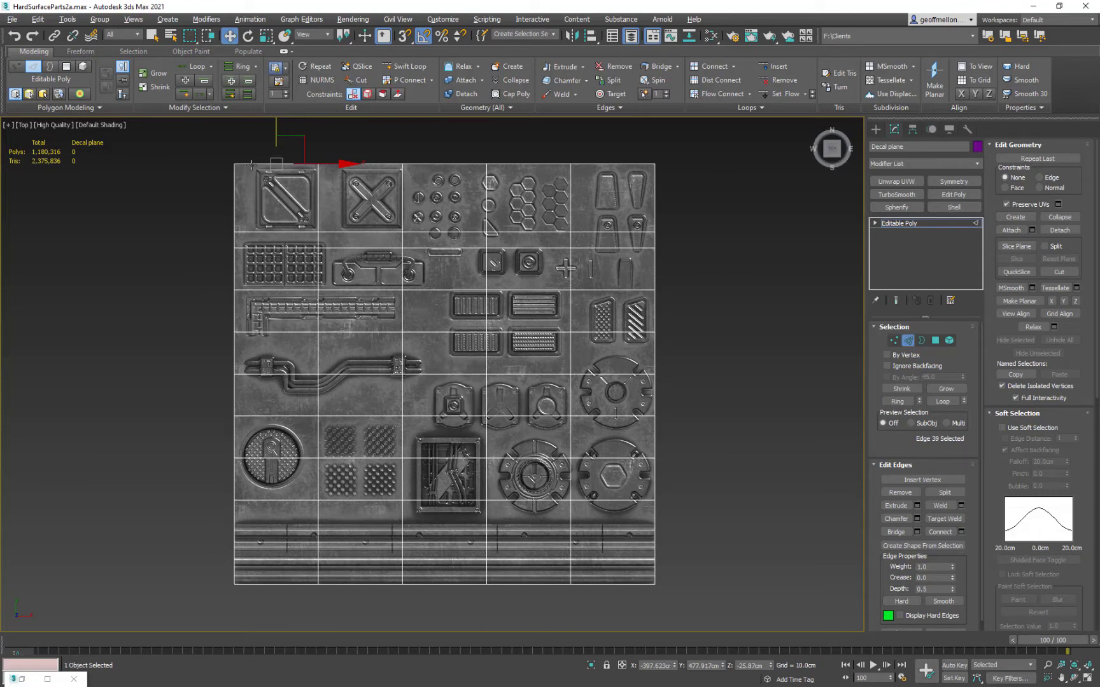
# Step: Insert two vertical edge loops with Swift Loop, along the left sides of the diagonal-brace panel and the X-brace panel
pyautogui.click(403, 66)
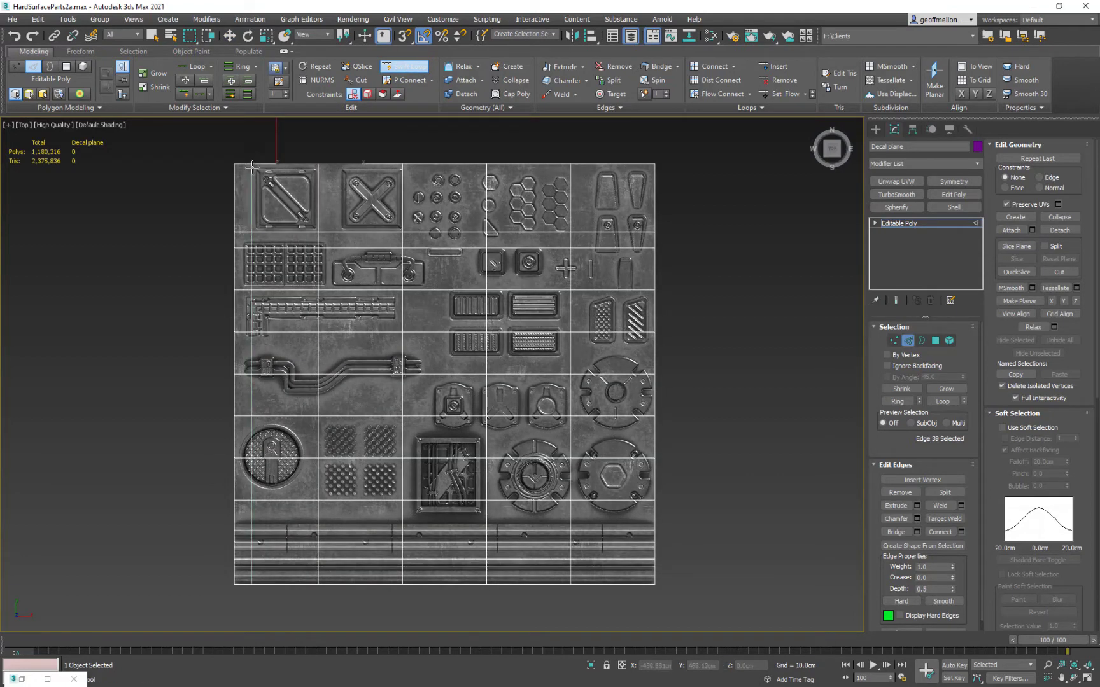
pyautogui.click(252, 169)
pyautogui.press('w')
pyautogui.moveTo(563, 286); pyautogui.dragTo(611, 325, button='middle')
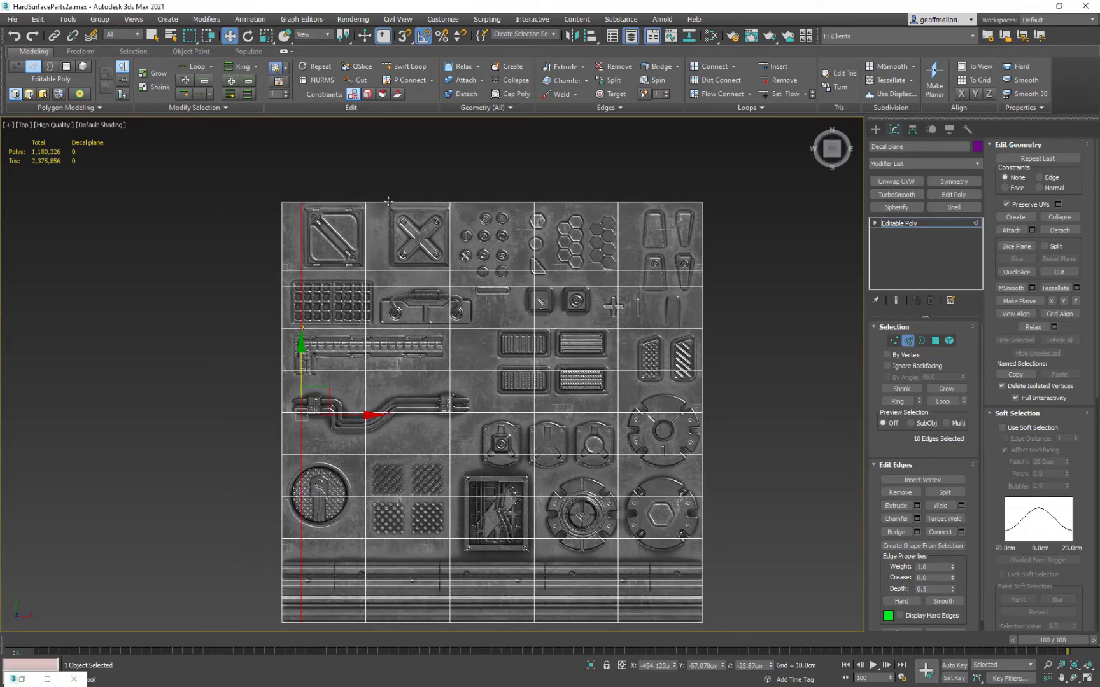
pyautogui.click(404, 66)
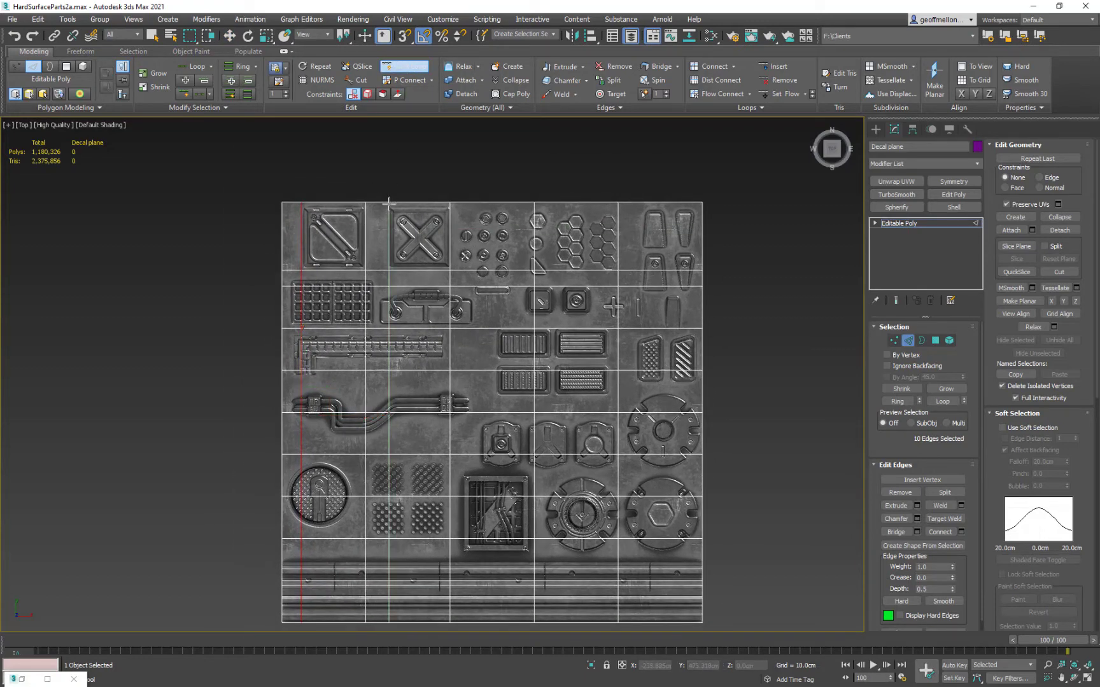
pyautogui.click(388, 202)
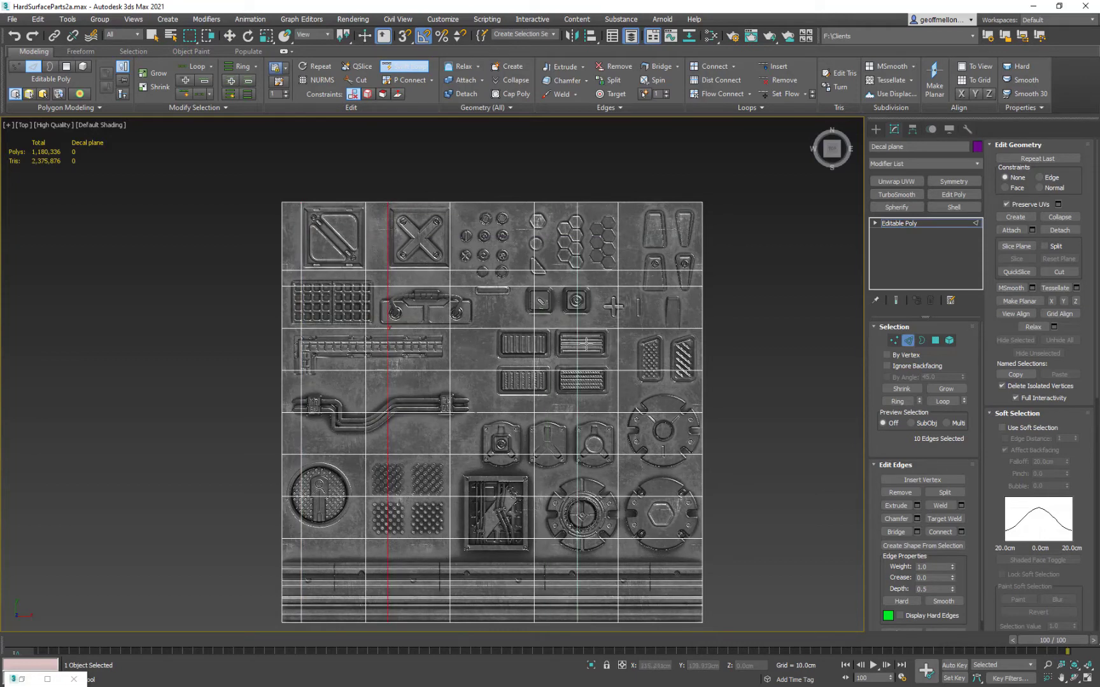
pyautogui.moveTo(583, 338); pyautogui.dragTo(613, 284, button='middle')
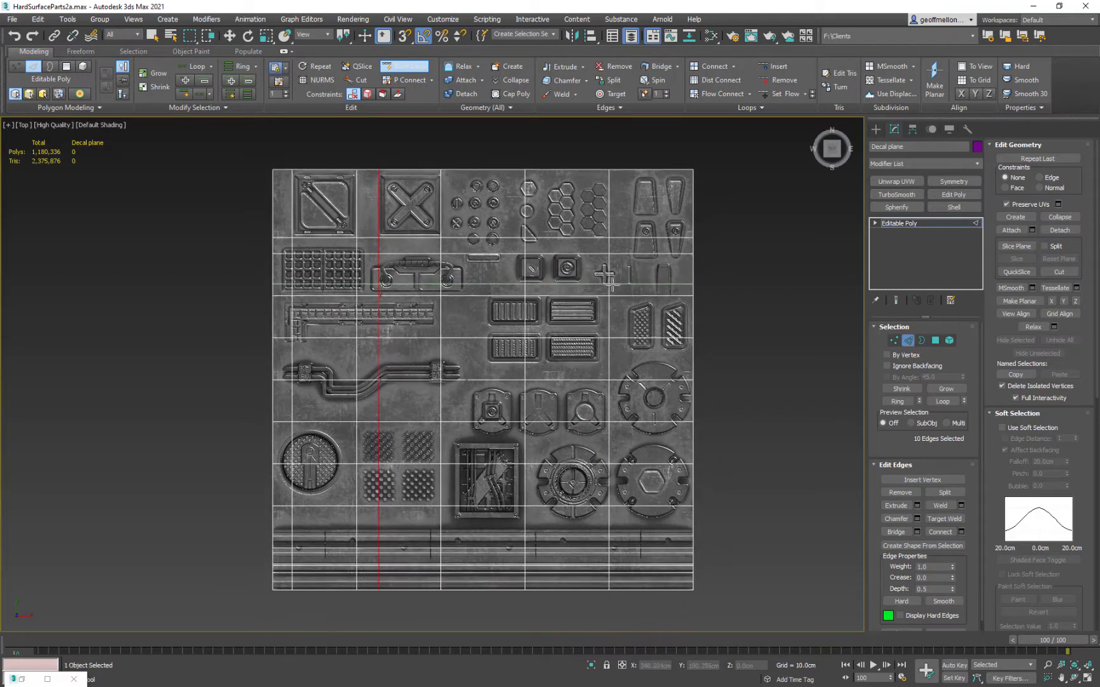
pyautogui.press('w')
# Step: Move the second interior horizontal edge loop up to Y about 286 cm, just above the grid and handle decals
pyautogui.click(350, 254)
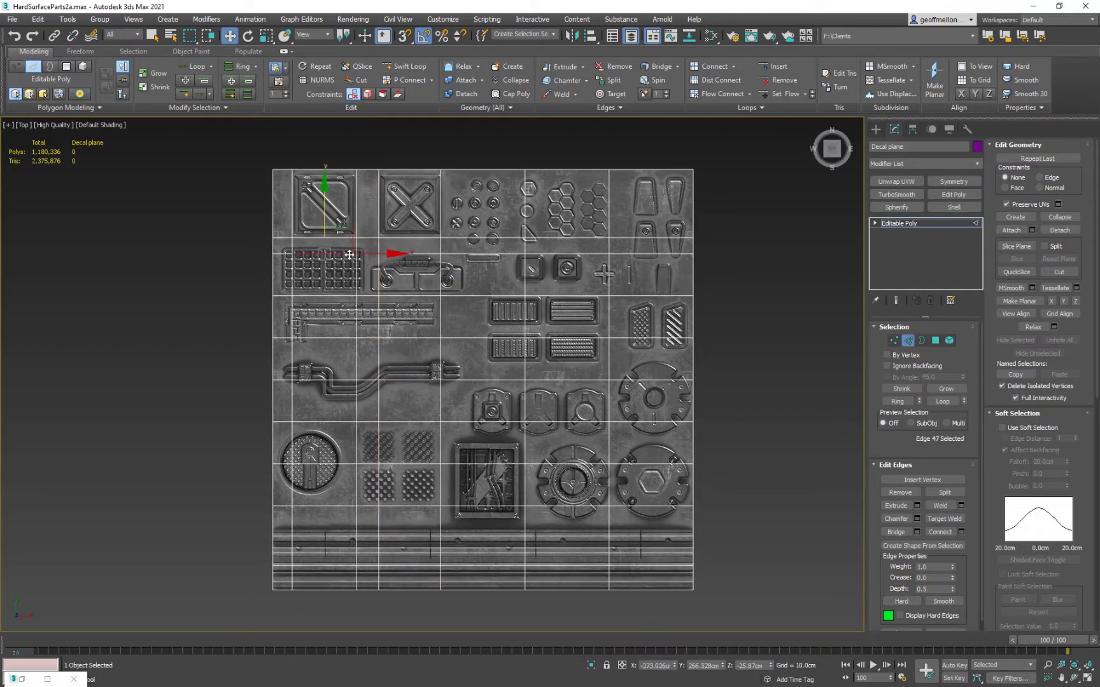
pyautogui.doubleClick(349, 253)
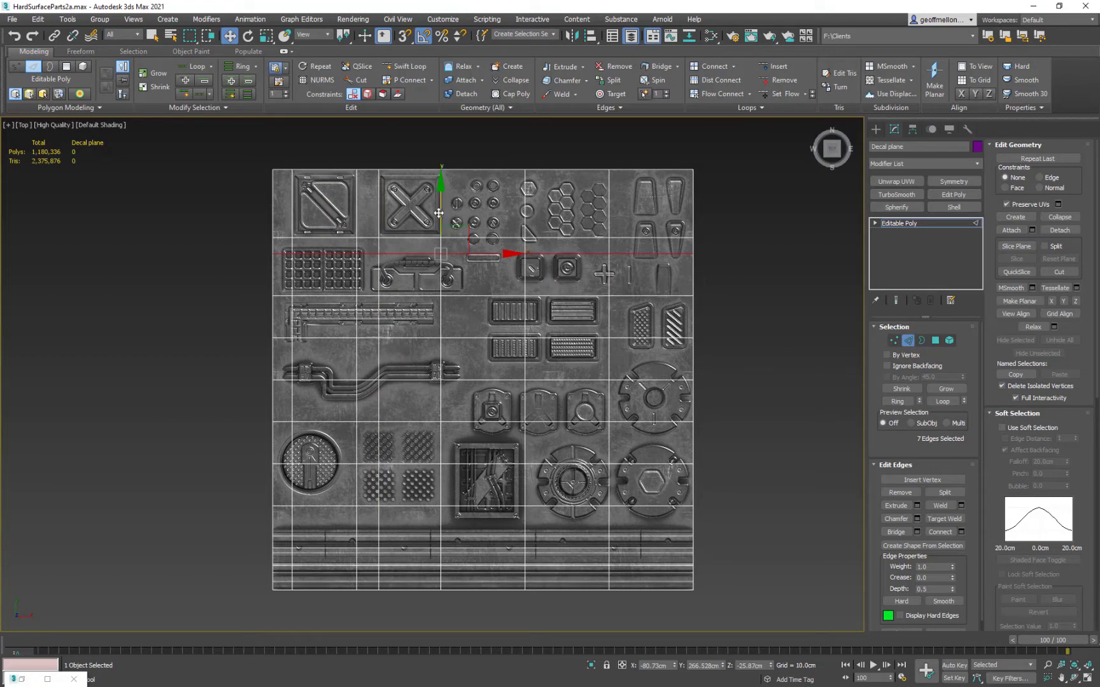
pyautogui.moveTo(439, 215); pyautogui.dragTo(439, 206)
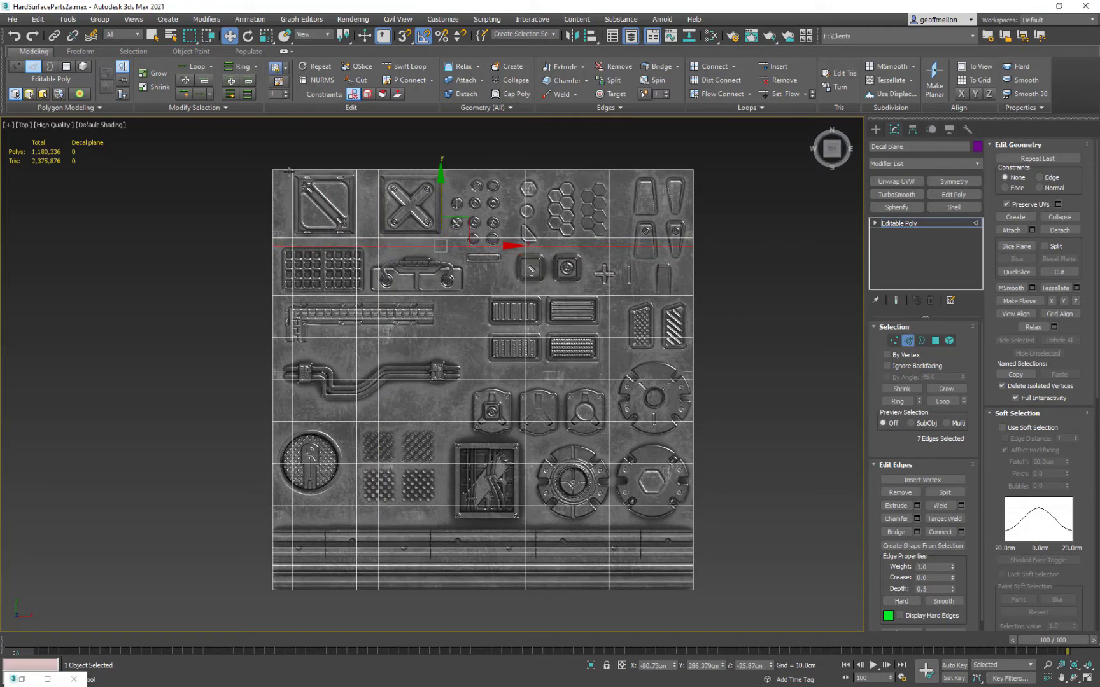
# Step: Delete the two polygons in the plane's top-left corner, beside and diagonally below the diagonal-brace panel
pyautogui.press('4')
pyautogui.moveTo(304, 183); pyautogui.dragTo(345, 194, button='middle')
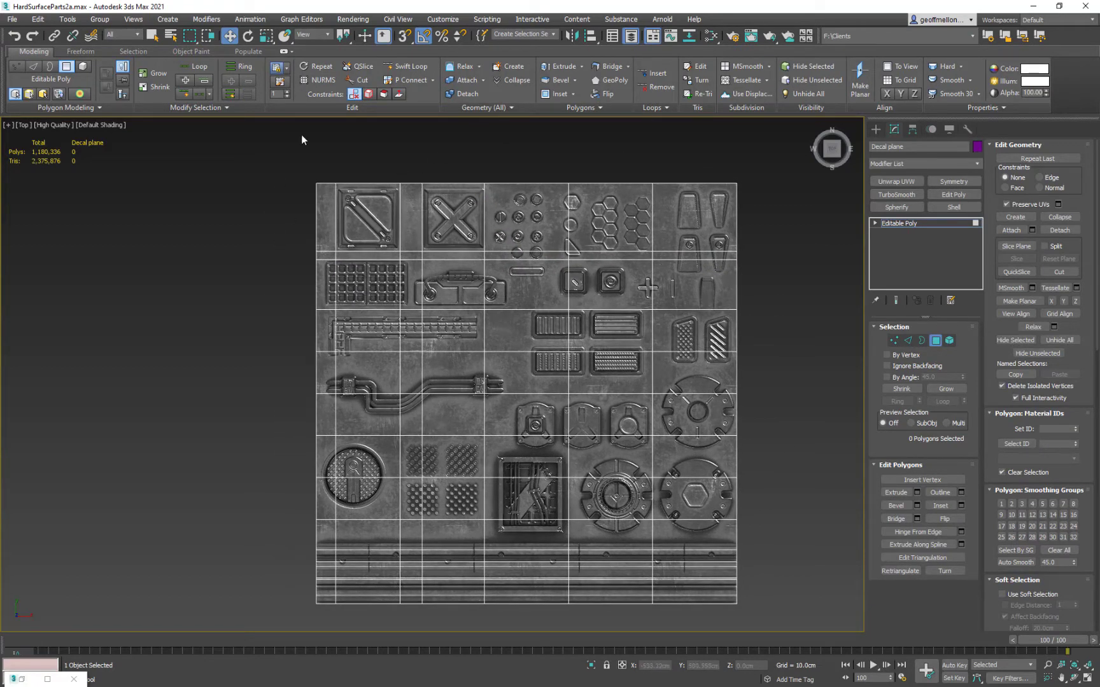
pyautogui.moveTo(330, 258); pyautogui.dragTo(331, 257)
pyautogui.moveTo(396, 232); pyautogui.dragTo(417, 209, button='middle')
pyautogui.press('Delete')
# Step: Delete the two thin strip polygons beneath the diagonal-brace panel and the gap to its right
pyautogui.click(411, 236)
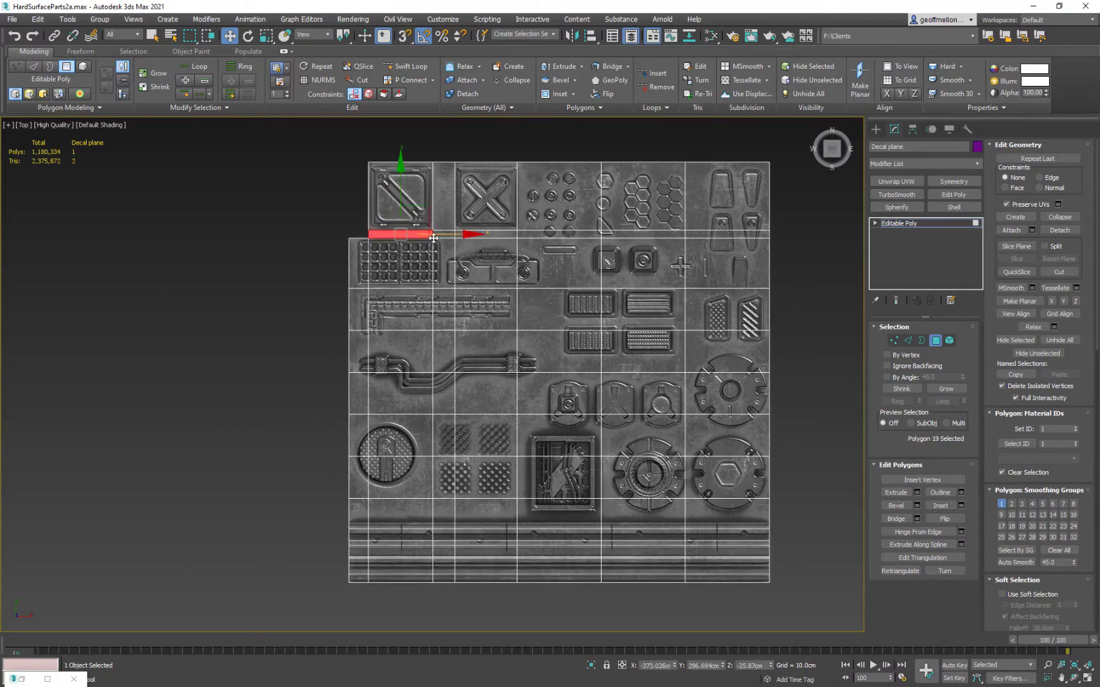
pyautogui.keyDown('ctrl'); pyautogui.click(445, 235); pyautogui.keyUp('ctrl')
pyautogui.scroll(5, 434, 218)
pyautogui.moveTo(553, 280); pyautogui.dragTo(509, 233, button='middle')
pyautogui.press('Delete')
# Step: Delete the thin strip polygon beneath the X-brace panel
pyautogui.scroll(-3, 236, 243)
pyautogui.click(466, 257)
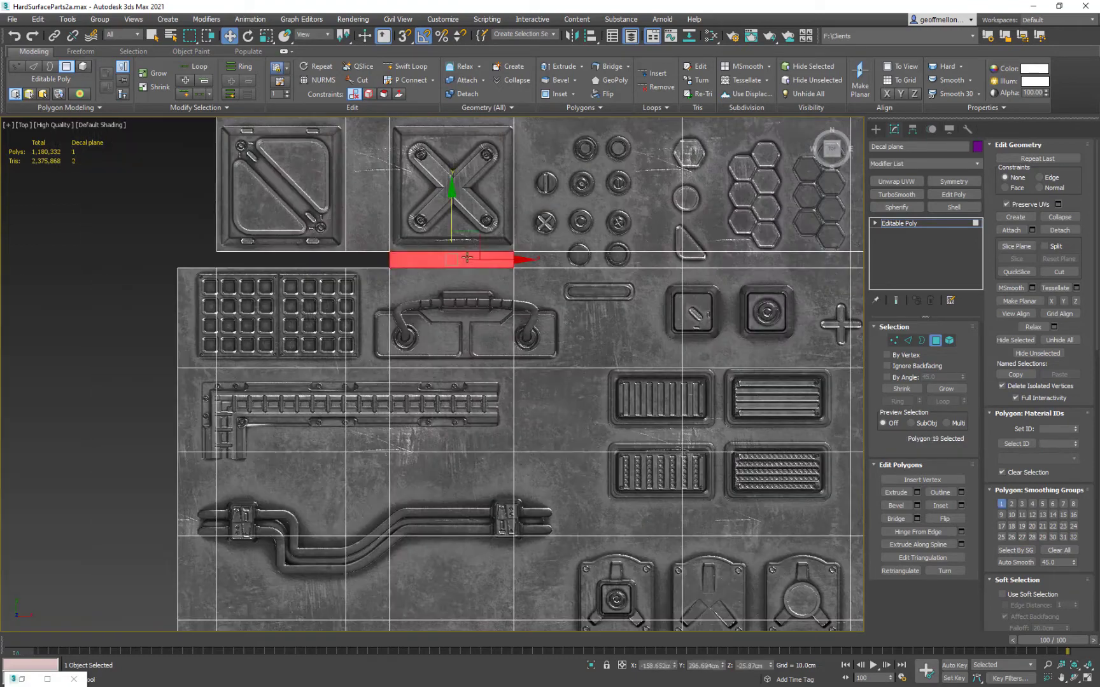
pyautogui.press('Delete')
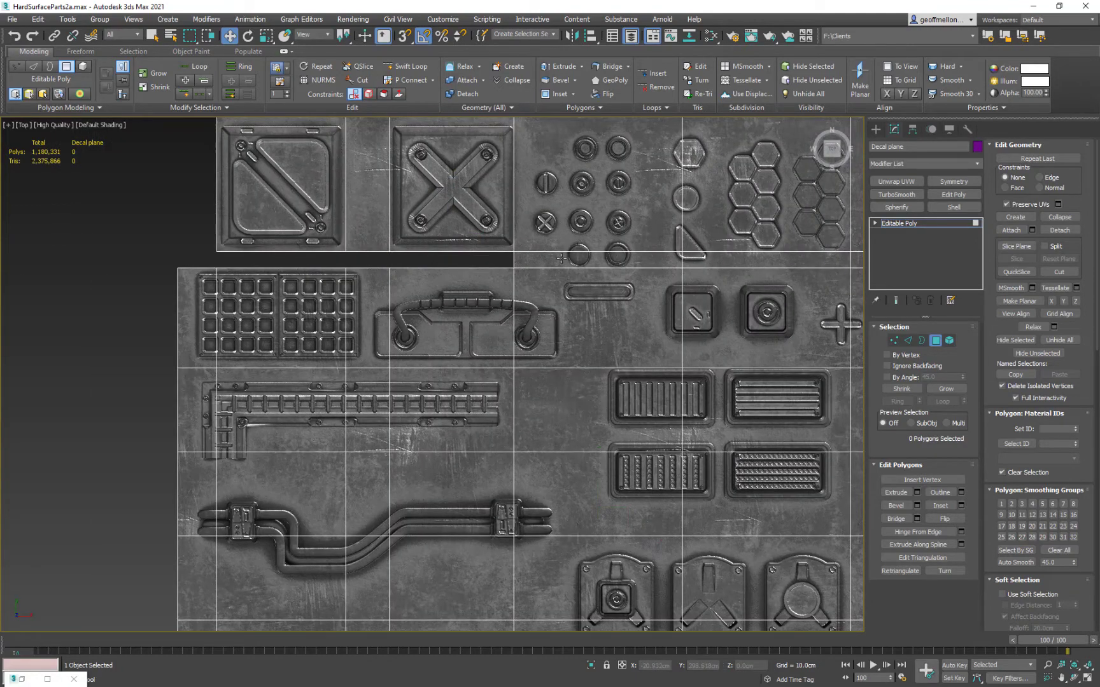
# Step: Move the vertical edge loop at the X-brace panel's right side slightly further right, just clear of the panel
pyautogui.press('4')
pyautogui.click(513, 238)
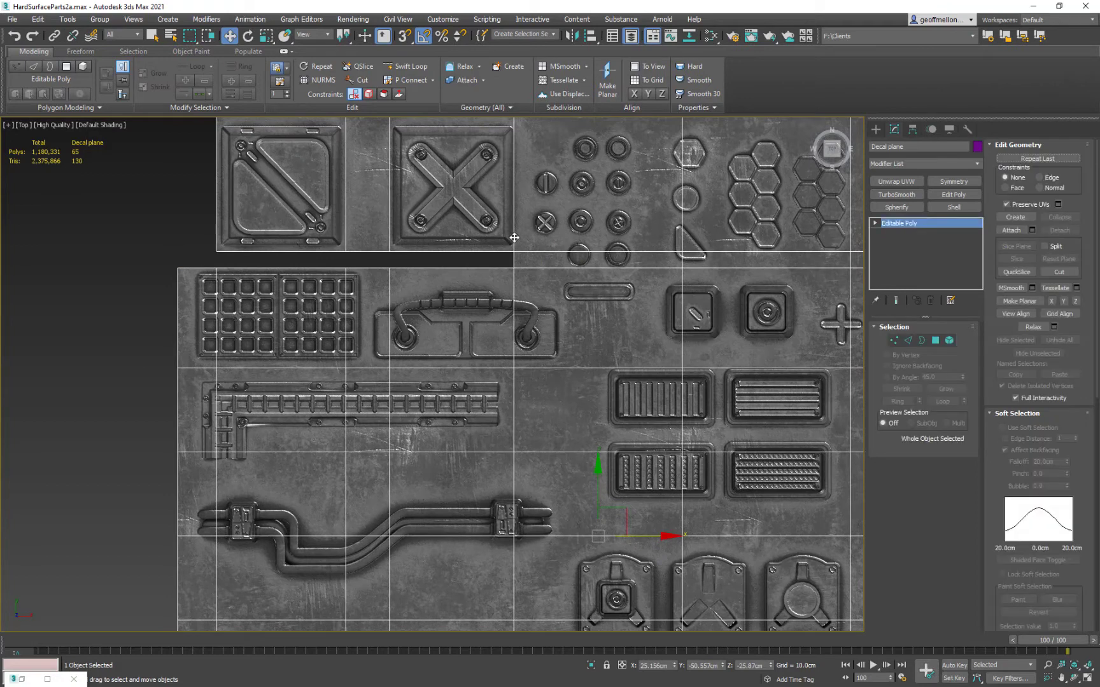
pyautogui.press('2')
pyautogui.doubleClick(513, 237)
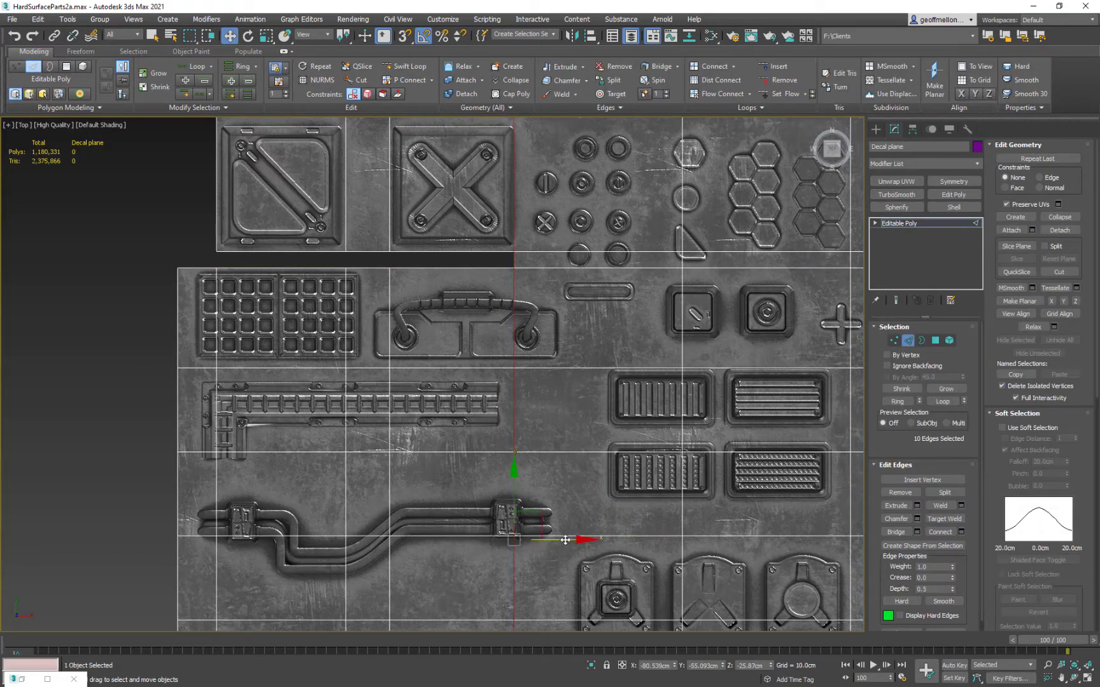
pyautogui.moveTo(565, 538); pyautogui.dragTo(570, 538)
# Step: Move the vertical edge loop crossing the grid decal rightward into the gap between the grid and handle decals
pyautogui.moveTo(359, 259); pyautogui.dragTo(535, 233, button='middle')
pyautogui.doubleClick(523, 277)
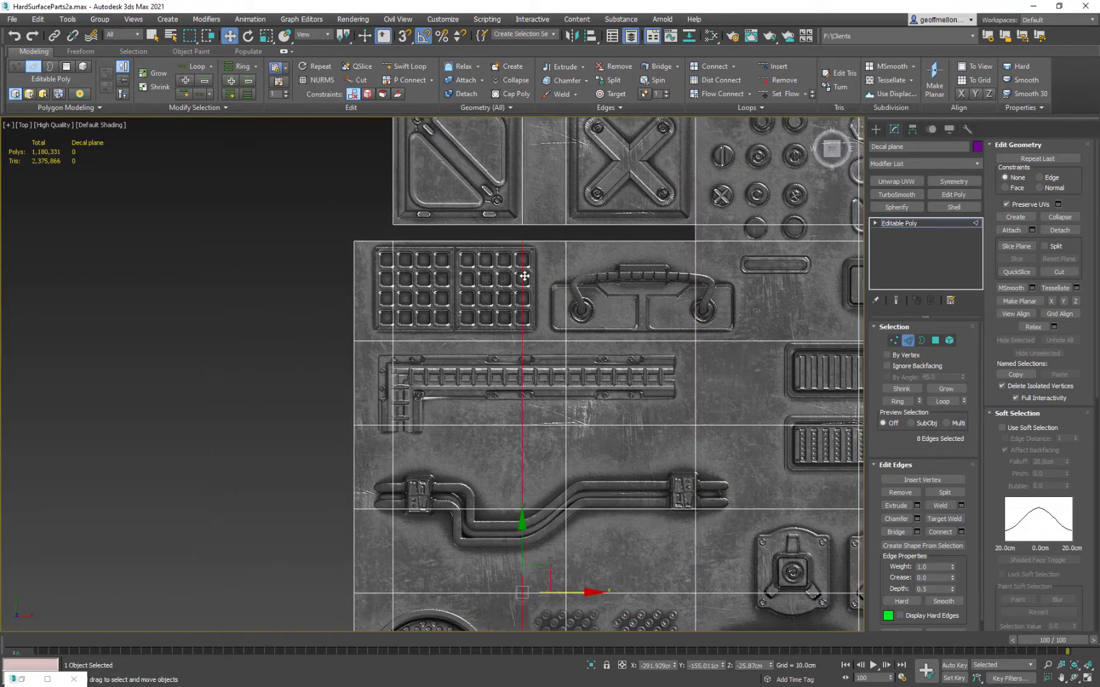
pyautogui.moveTo(577, 592); pyautogui.dragTo(597, 593)
# Step: Move the leftmost interior vertical edge loop to X about -484 cm, just outside the grid and ladder decals' left sides
pyautogui.doubleClick(393, 392)
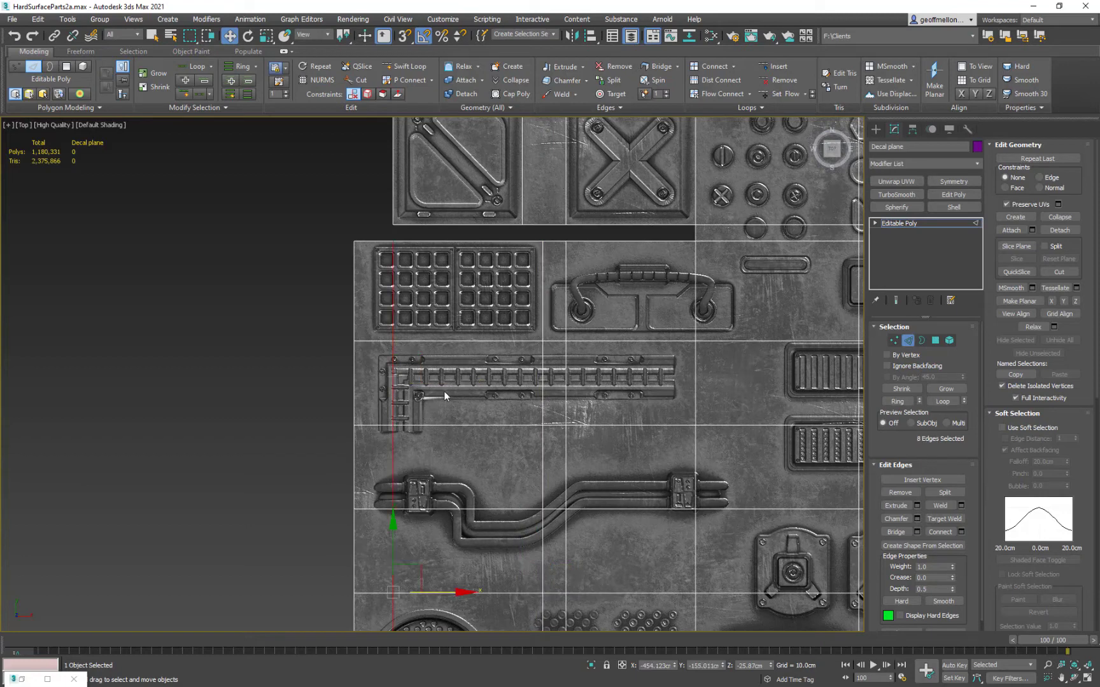
pyautogui.moveTo(445, 592); pyautogui.dragTo(418, 578)
pyautogui.moveTo(509, 421); pyautogui.dragTo(542, 160, button='middle')
pyautogui.moveTo(528, 258); pyautogui.dragTo(512, 458, button='middle')
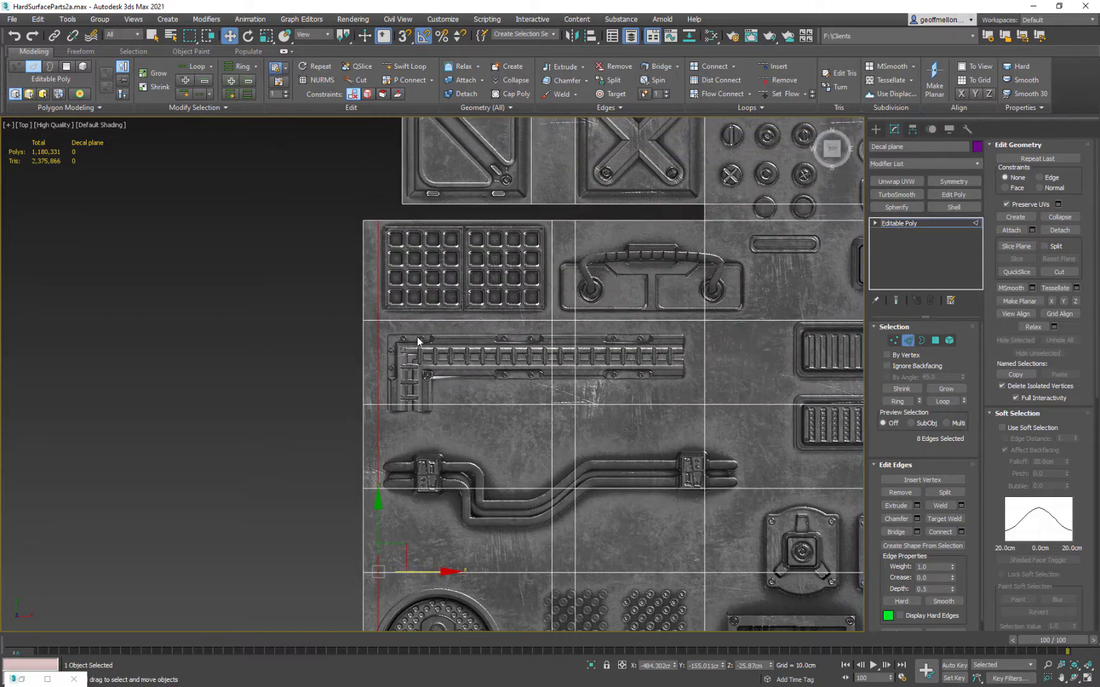
# Step: Delete the narrow margin polygons left of the grid, ladder and pipe decals
pyautogui.press('4')
pyautogui.moveTo(333, 203); pyautogui.dragTo(372, 572)
pyautogui.moveTo(506, 378); pyautogui.dragTo(439, 373, button='middle')
pyautogui.press('Delete')
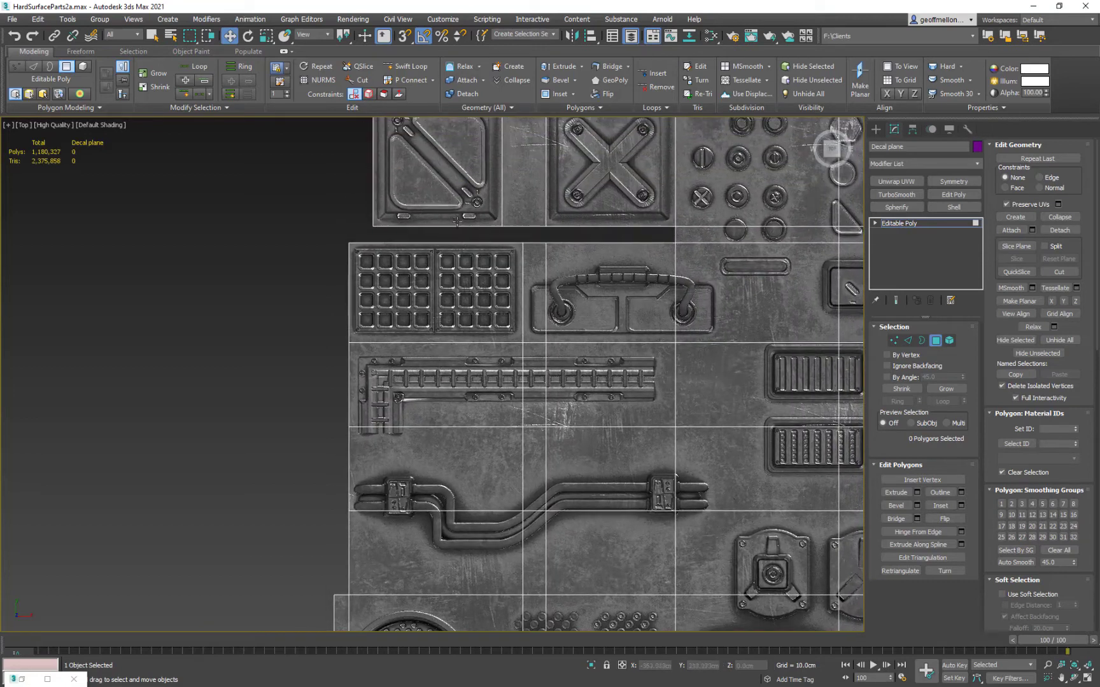
# Step: Try lowering the grid decal polygon's top edge to Y about 253 cm, and undo the move
pyautogui.press('6')
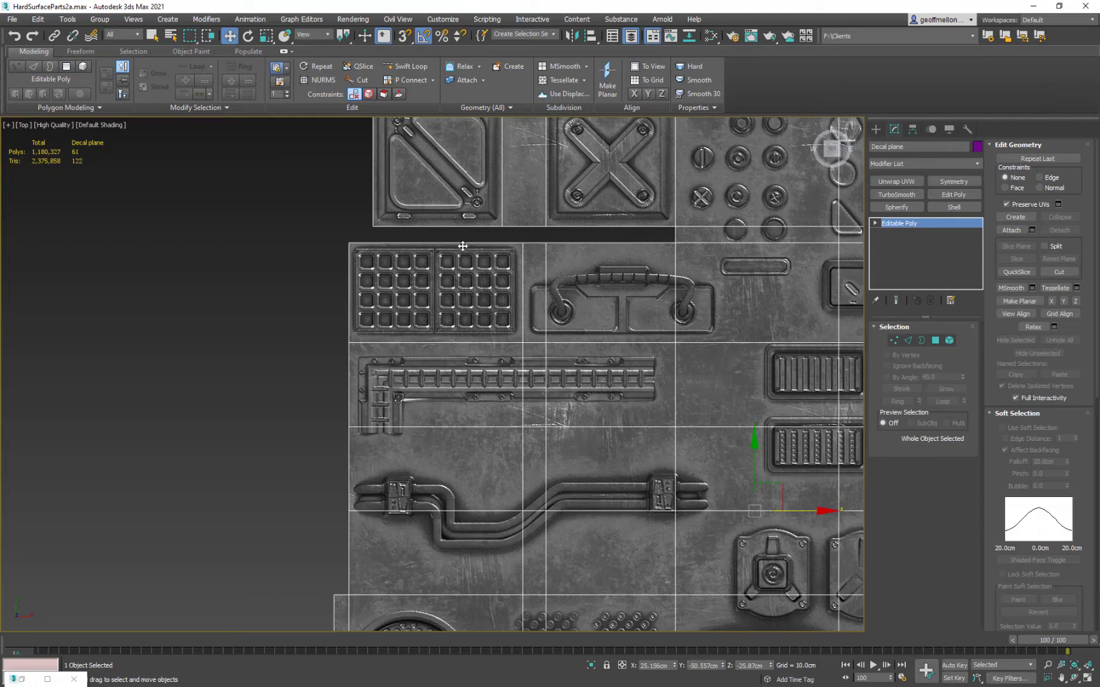
pyautogui.press('2')
pyautogui.click(463, 244)
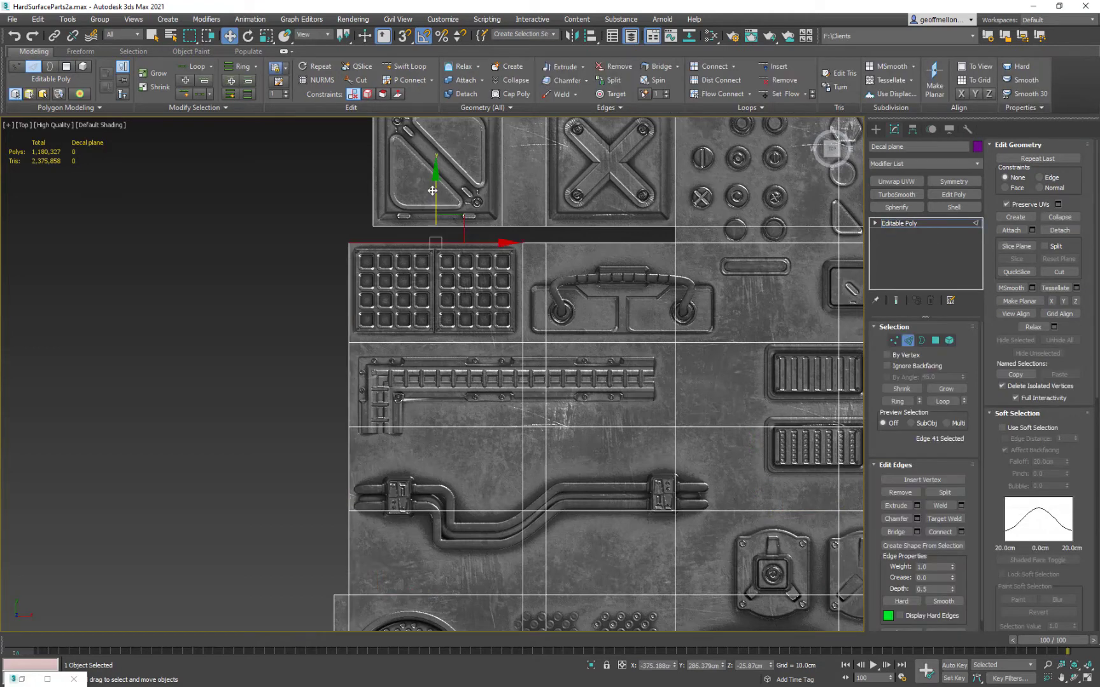
pyautogui.moveTo(436, 196); pyautogui.dragTo(443, 238)
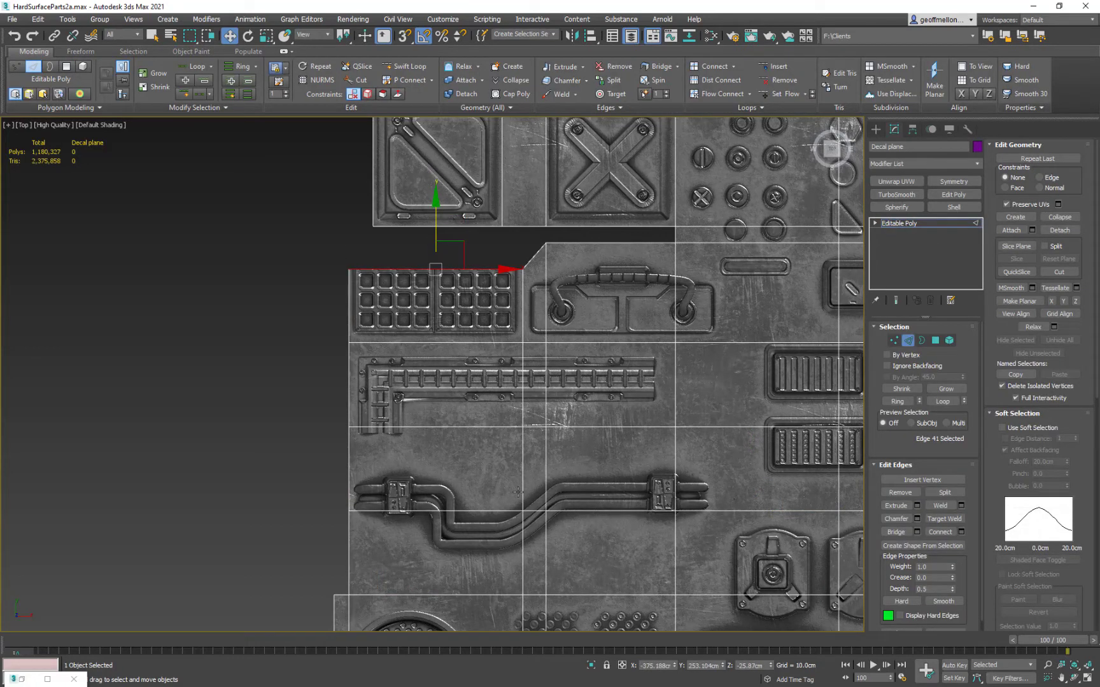
pyautogui.hotkey('ctrl', 'z')
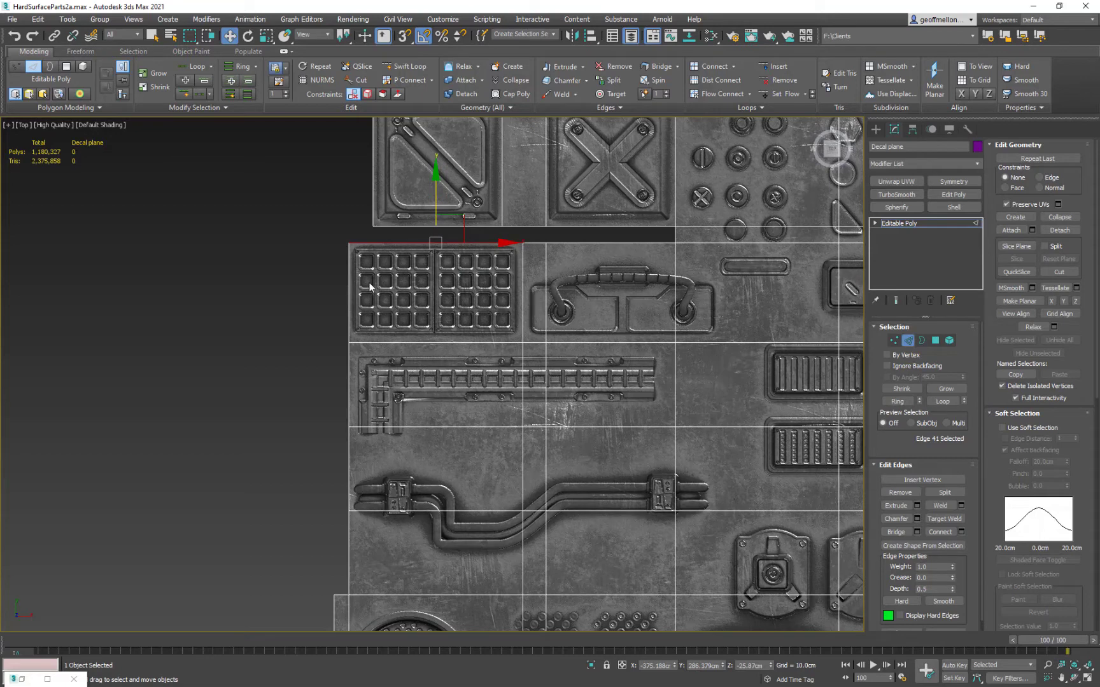
# Step: Connect the ring of vertical edges across the grid and handle row with one segment, adding a horizontal edge through the decals
pyautogui.click(349, 279)
pyautogui.hotkey('alt', 'r')
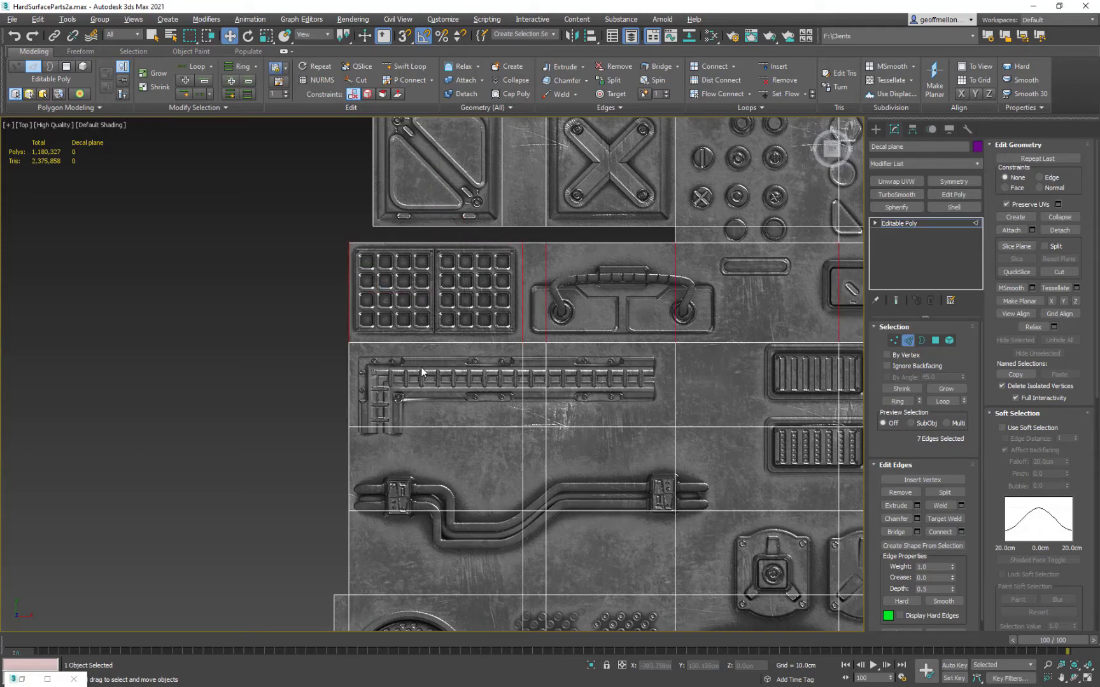
pyautogui.rightClick(424, 314)
pyautogui.click(326, 347)
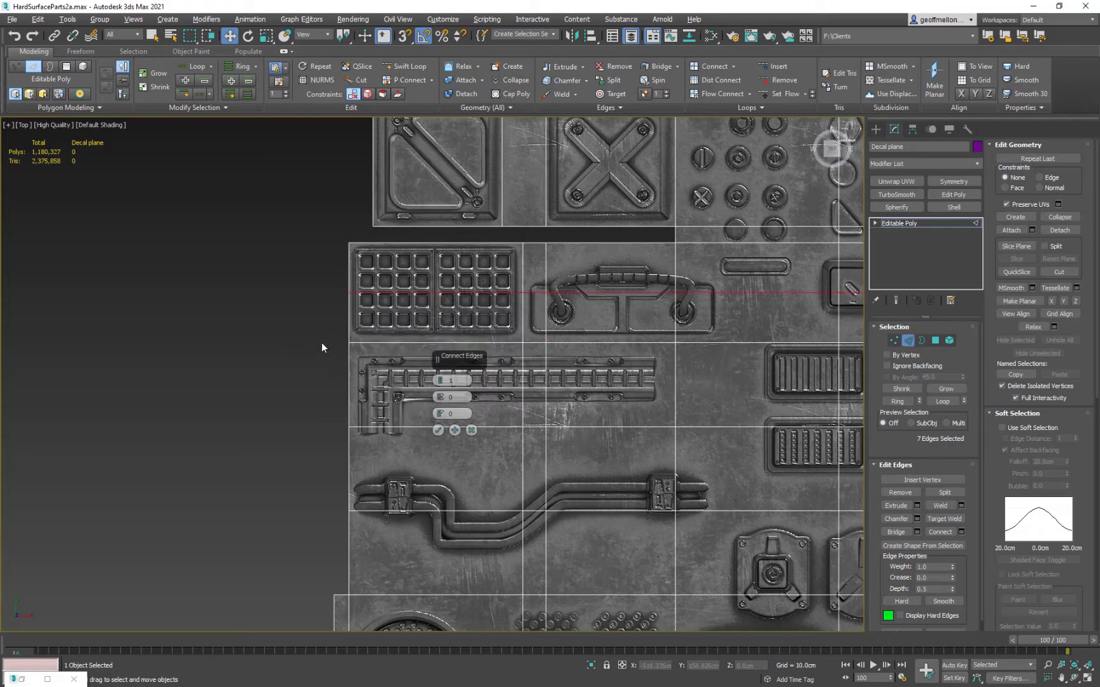
pyautogui.moveTo(688, 322); pyautogui.dragTo(597, 297, button='middle')
pyautogui.click(438, 430)
pyautogui.moveTo(427, 344); pyautogui.dragTo(444, 414, button='middle')
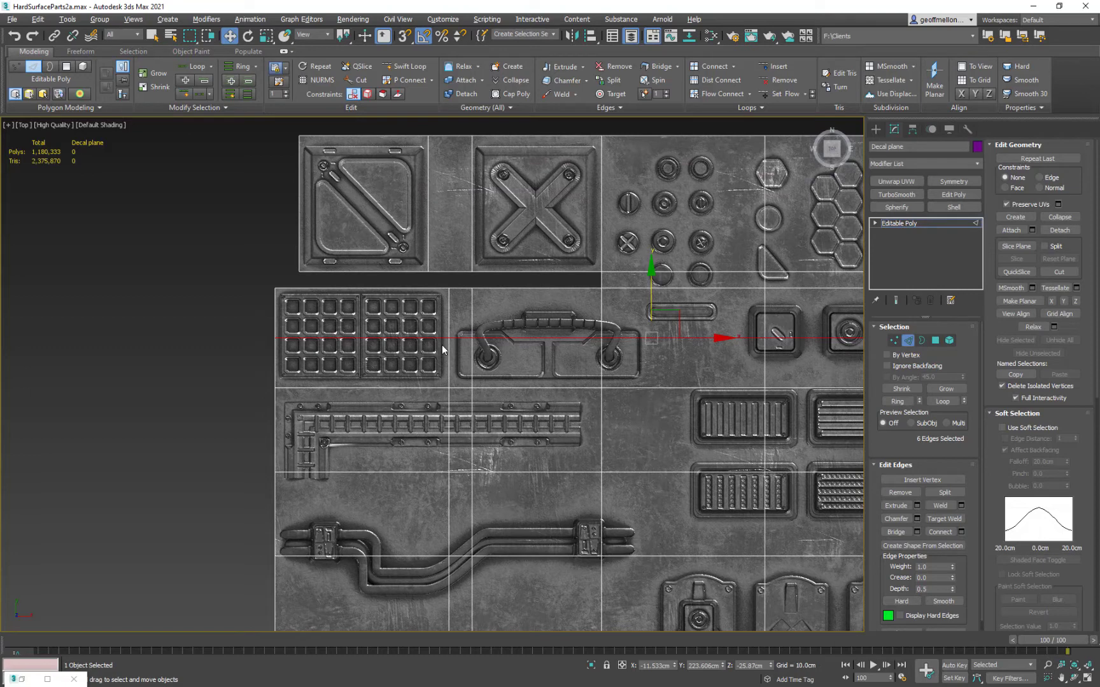
# Step: Delete the polygon over the grid decal's upper half and detach its lower-half polygon to an element
pyautogui.press('4')
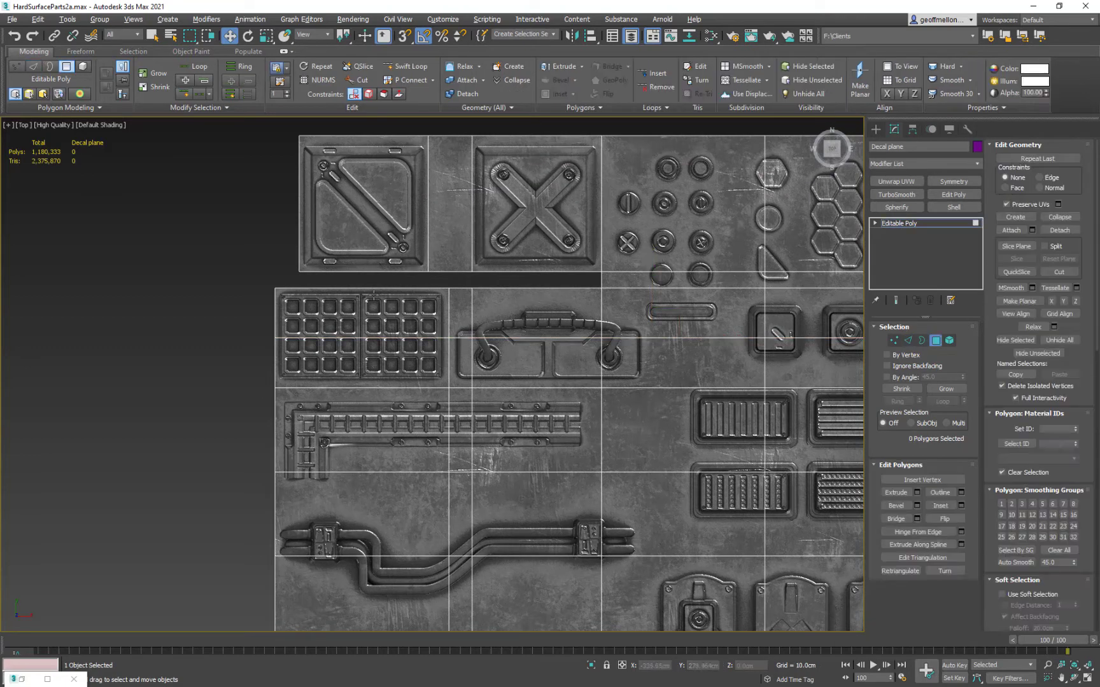
pyautogui.click(407, 327)
pyautogui.press('Delete')
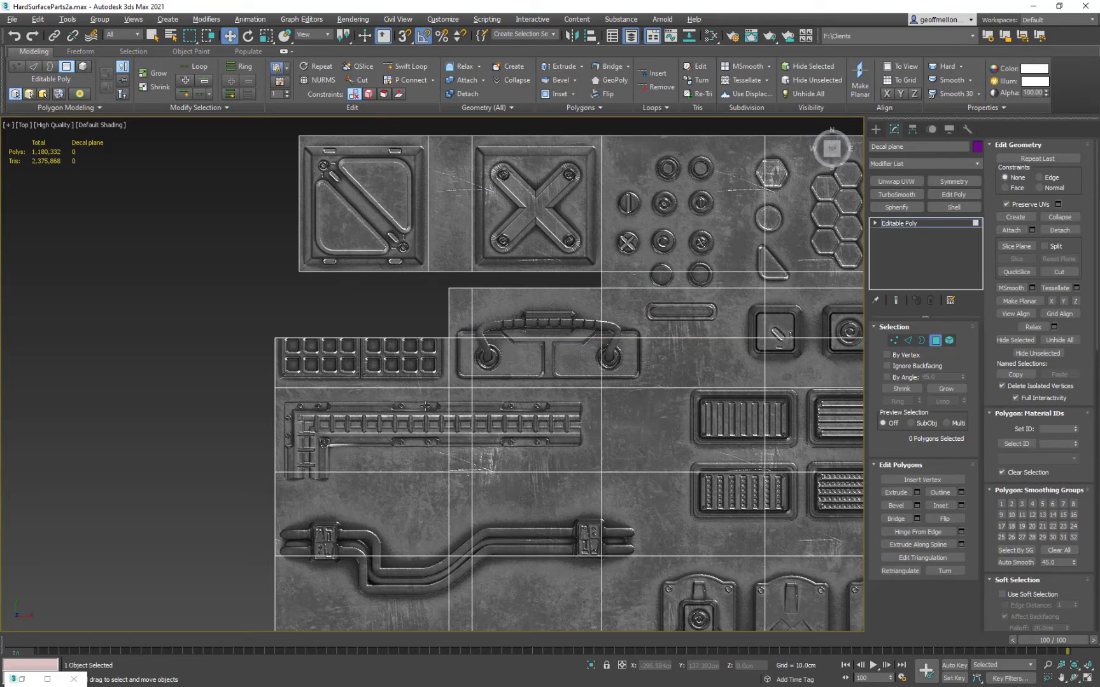
pyautogui.click(424, 381)
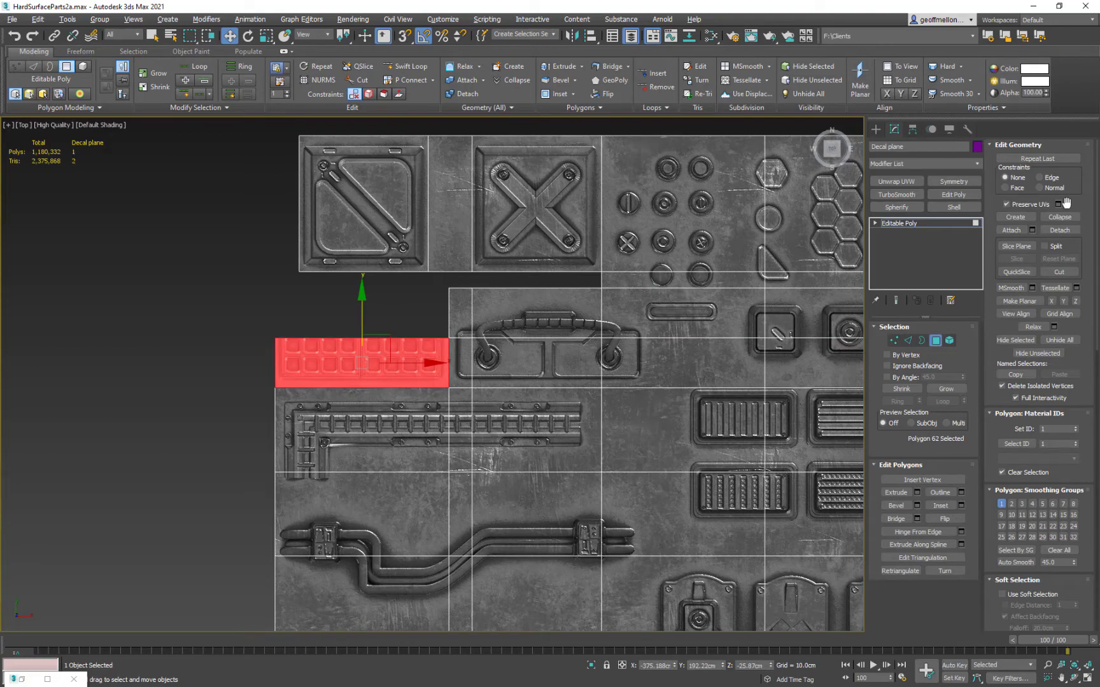
pyautogui.click(1060, 229)
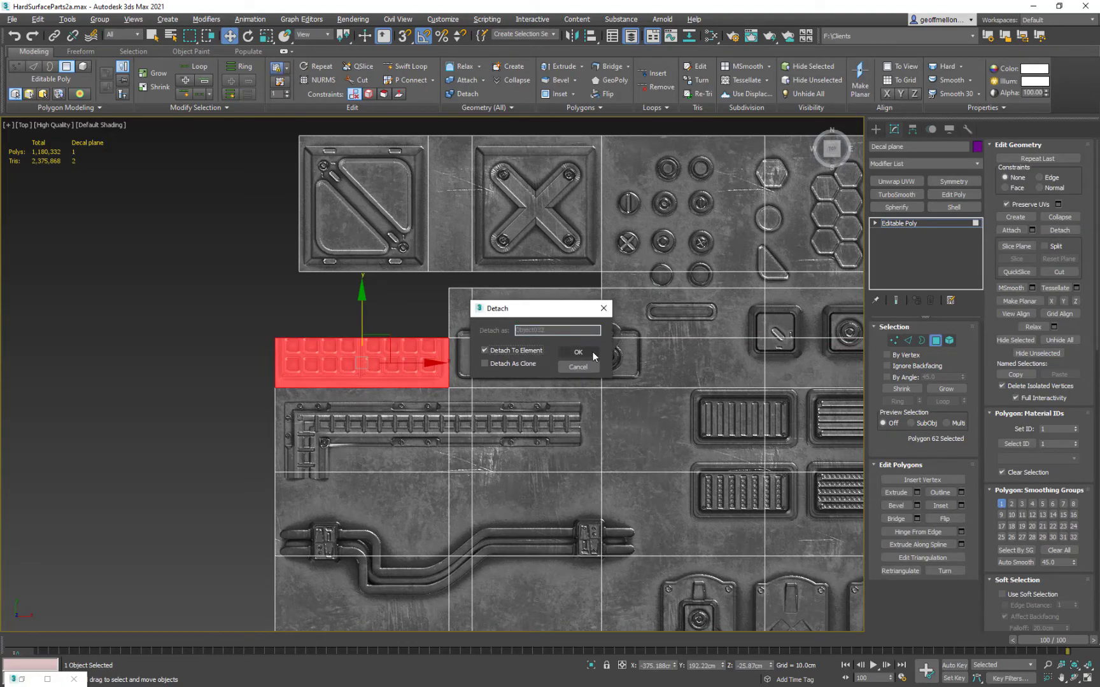
pyautogui.click(577, 352)
# Step: Raise the detached grid polygon's top edge to Y about 284 cm so the polygon covers the whole grid decal
pyautogui.moveTo(371, 334); pyautogui.dragTo(343, 264, button='middle')
pyautogui.press('2')
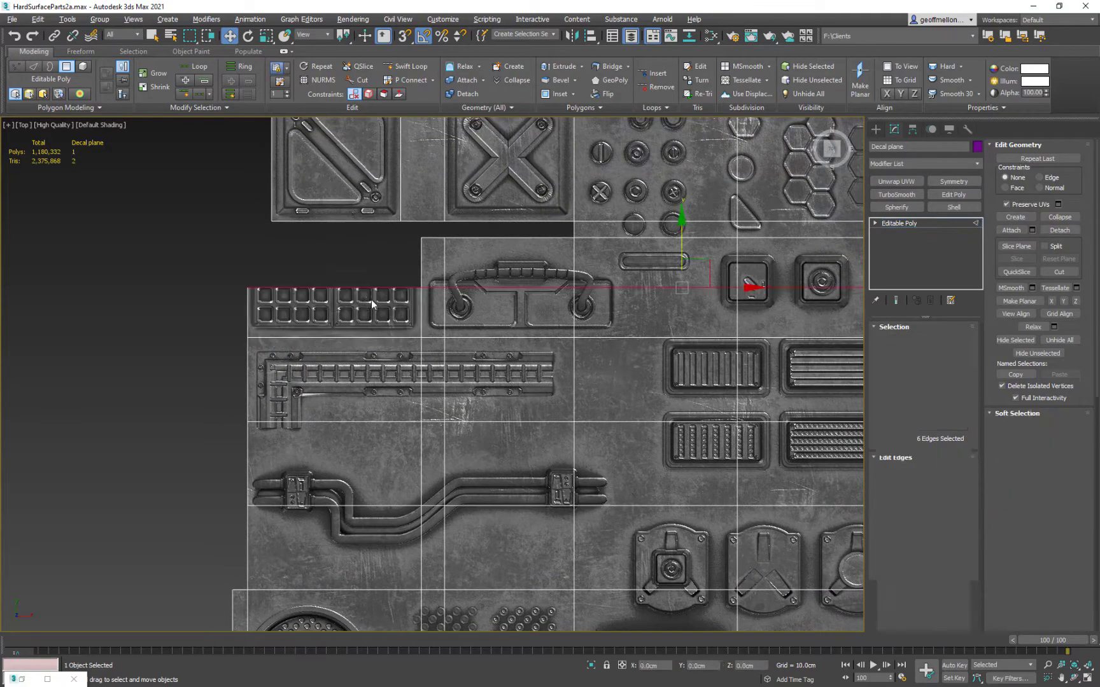
pyautogui.click(338, 288)
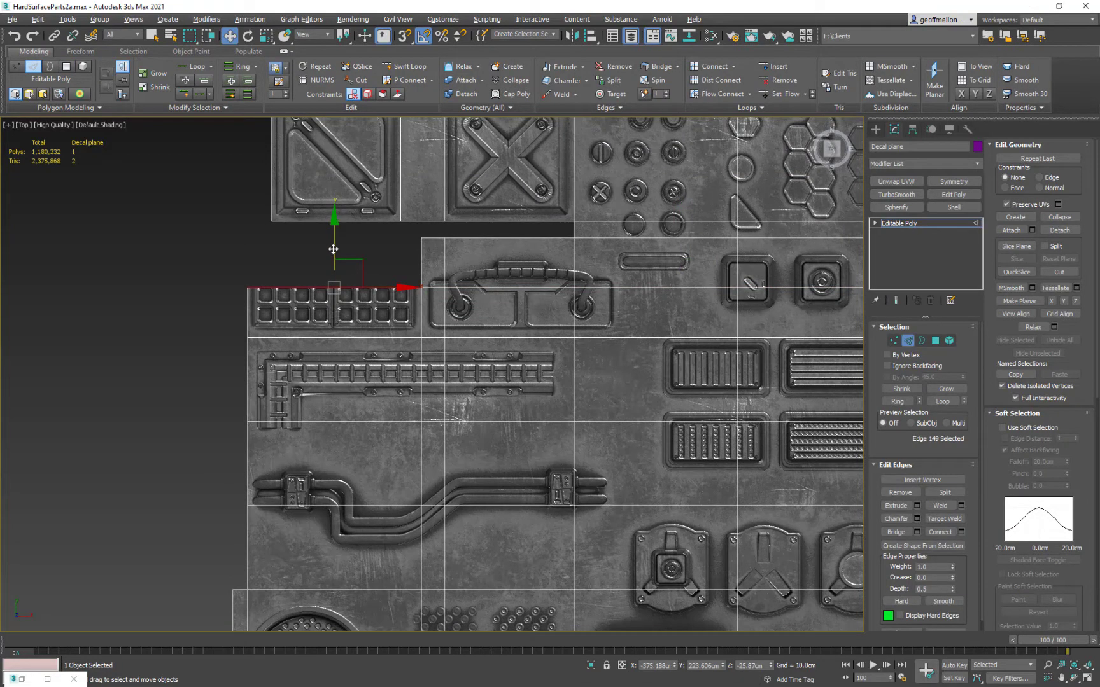
pyautogui.moveTo(333, 249); pyautogui.dragTo(341, 200)
pyautogui.moveTo(518, 352)
pyautogui.mouseDown(button='middle')
pyautogui.moveTo(494, 292)
pyautogui.moveTo(527, 334)
pyautogui.mouseUp(button='middle')
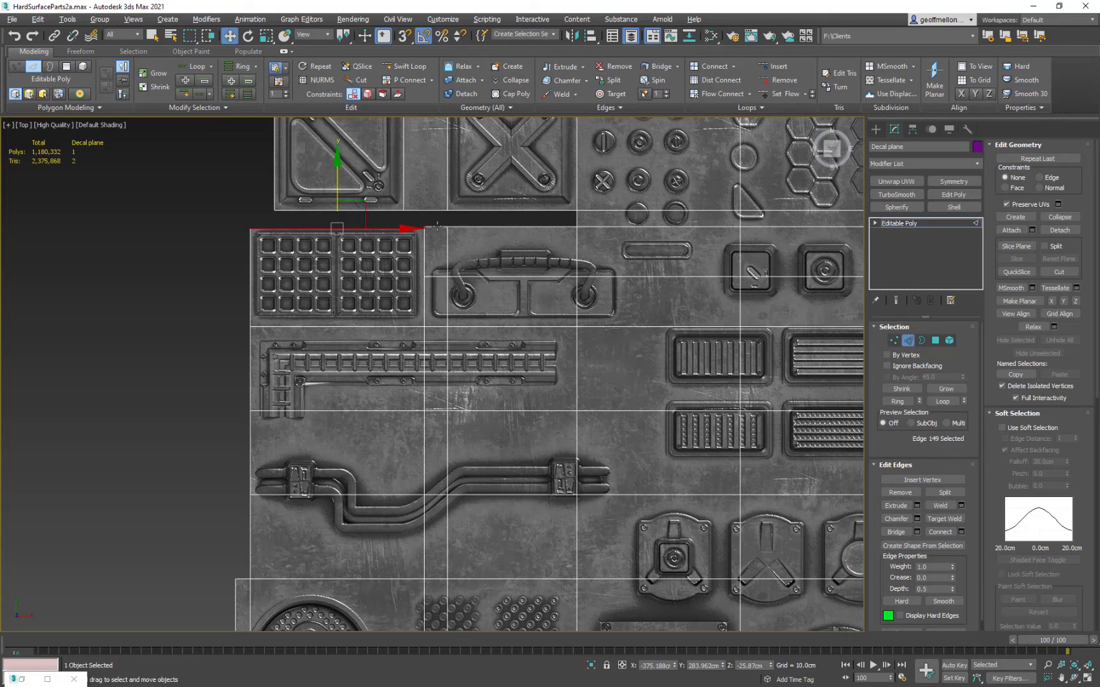
# Step: Remove the two polygons over the handle decal's upper half by deleting their top edges
pyautogui.doubleClick(507, 277)
pyautogui.moveTo(670, 241); pyautogui.dragTo(682, 282, button='middle')
pyautogui.moveTo(444, 243); pyautogui.dragTo(483, 353, button='middle')
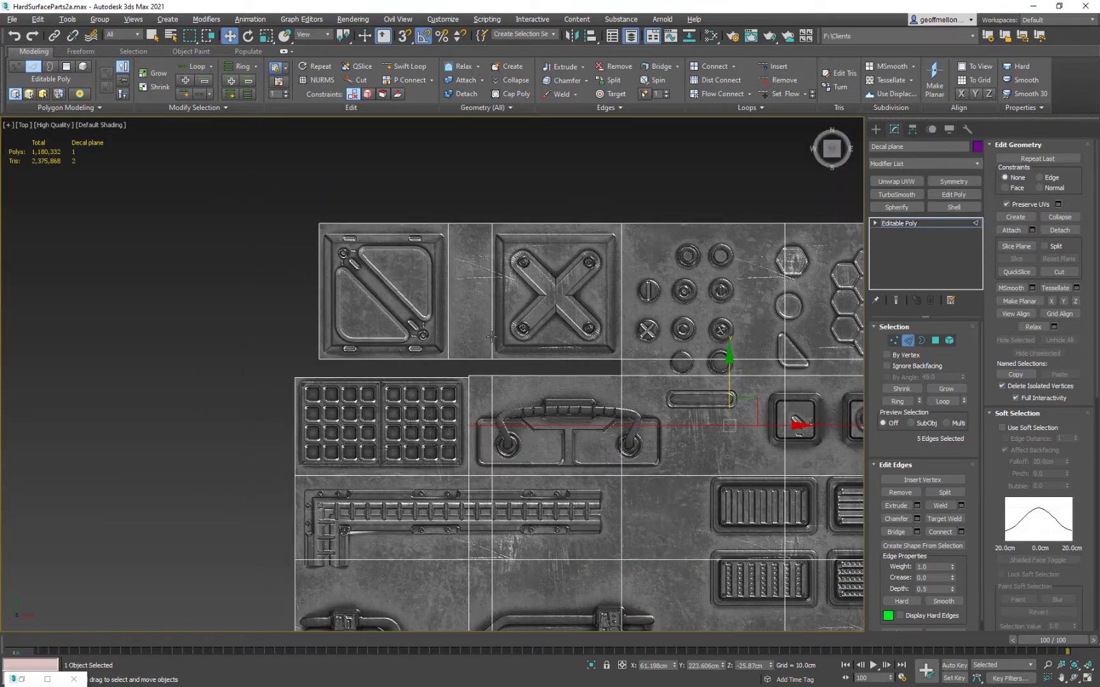
pyautogui.moveTo(668, 449); pyautogui.dragTo(572, 380, button='middle')
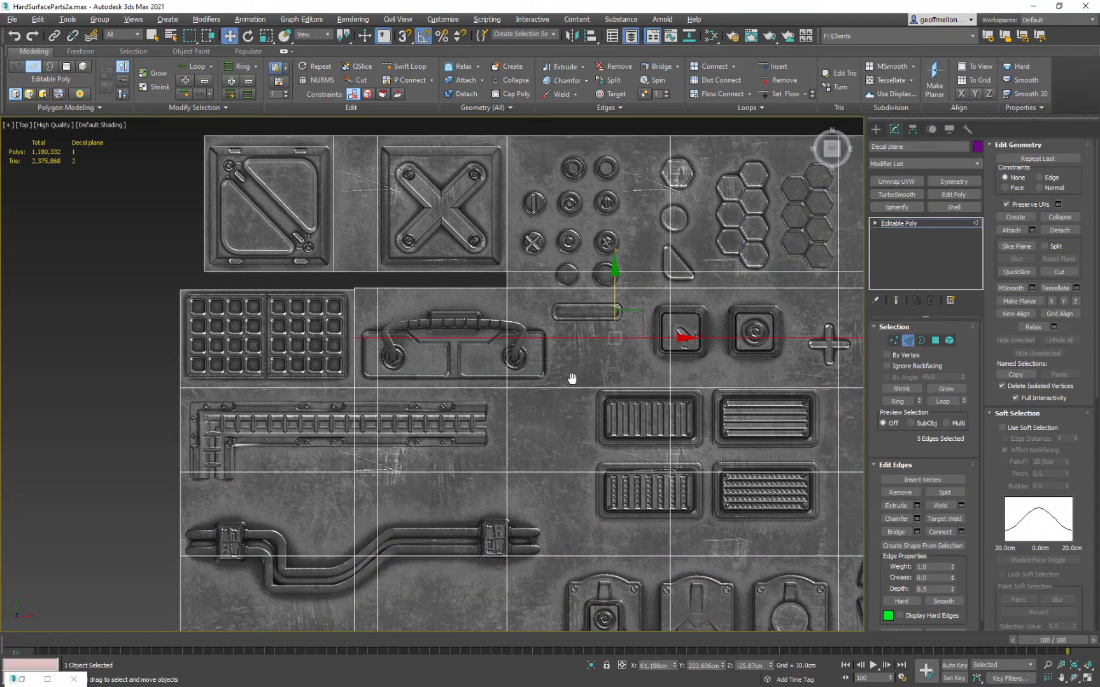
pyautogui.click(461, 287)
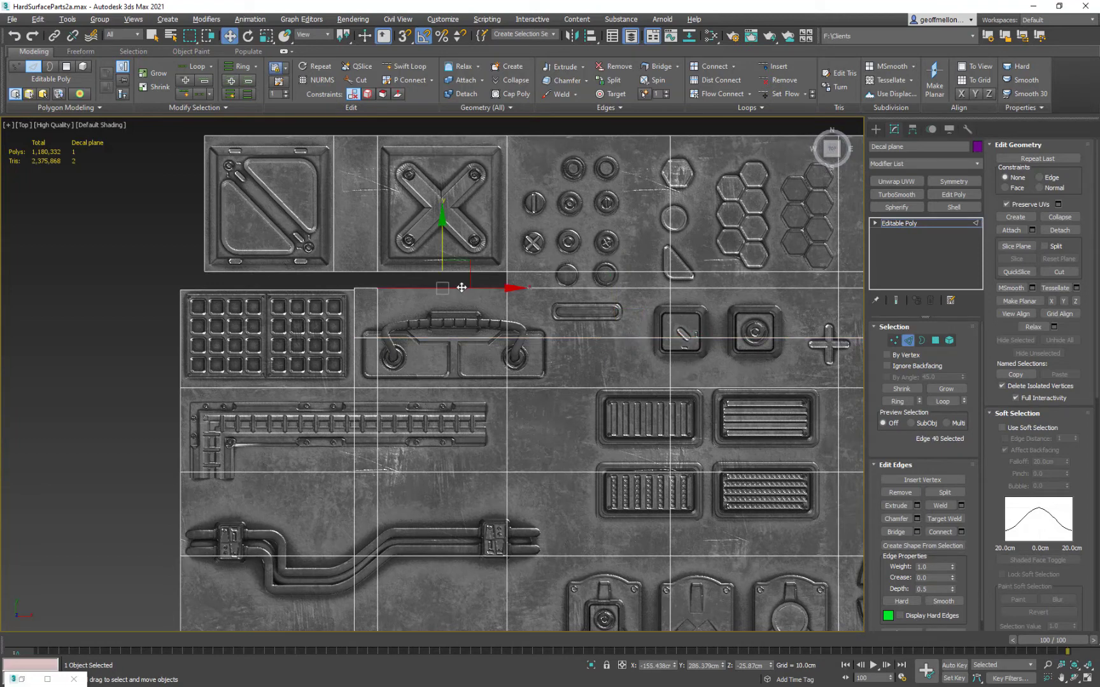
pyautogui.keyDown('ctrl'); pyautogui.click(367, 287); pyautogui.keyUp('ctrl')
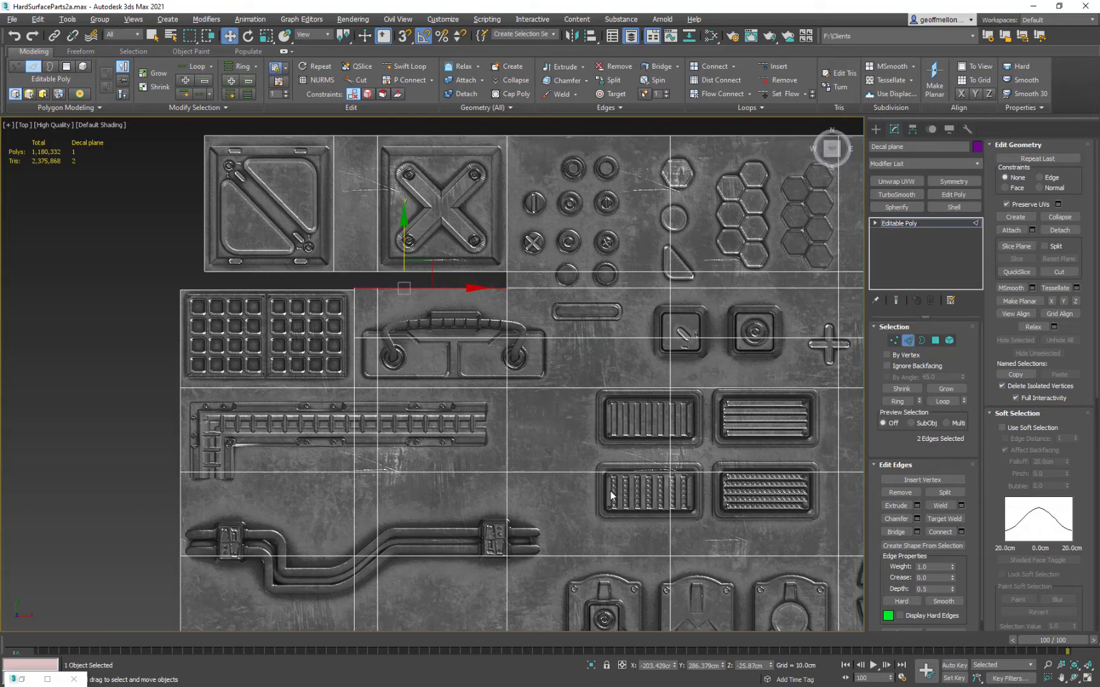
pyautogui.press('Delete')
pyautogui.moveTo(466, 342)
pyautogui.mouseDown(button='middle')
pyautogui.moveTo(482, 324)
pyautogui.moveTo(460, 338)
pyautogui.mouseUp(button='middle')
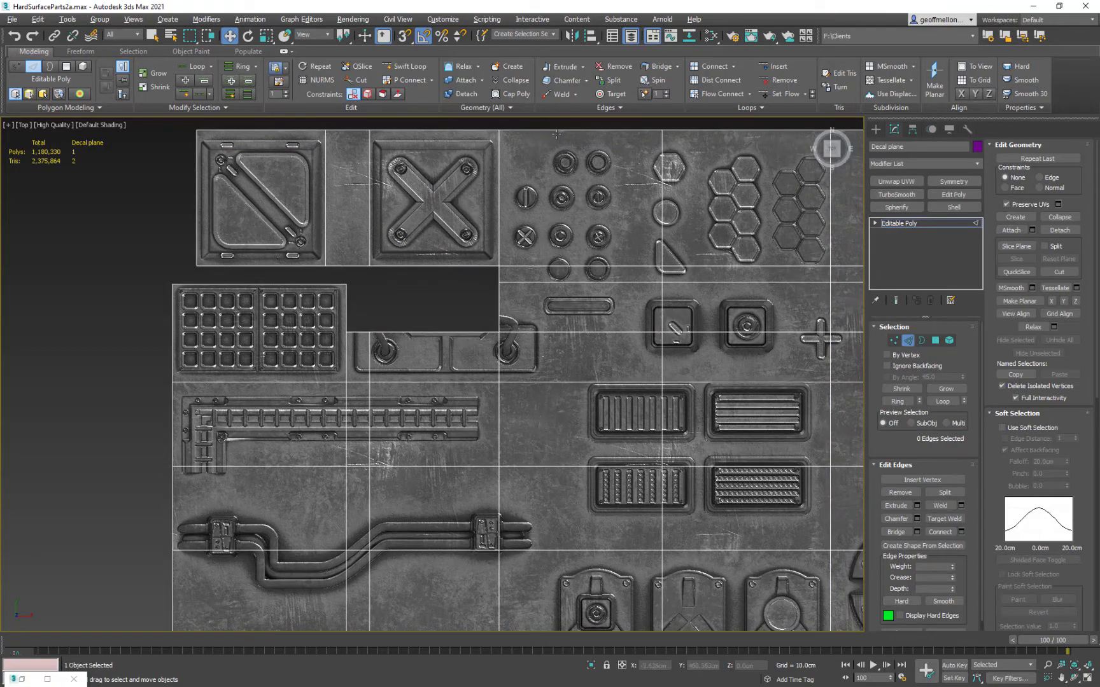
# Step: Insert a vertical edge loop with Swift Loop at X about -21 cm, just right of the handle decal
pyautogui.click(404, 66)
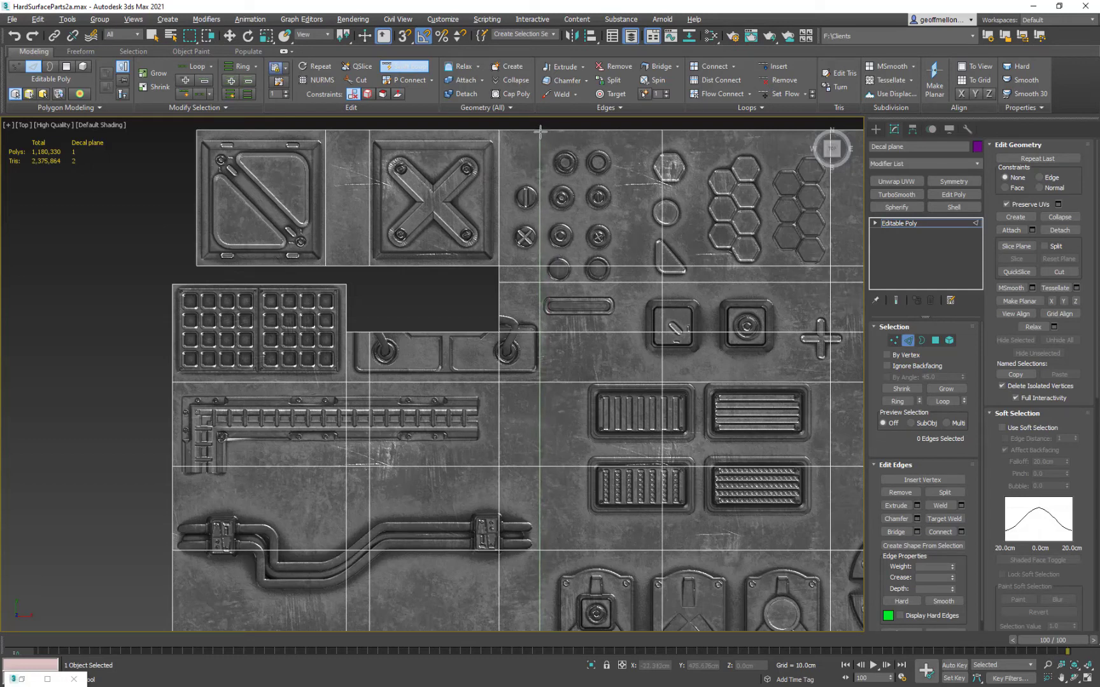
pyautogui.click(541, 132)
pyautogui.rightClick(541, 133)
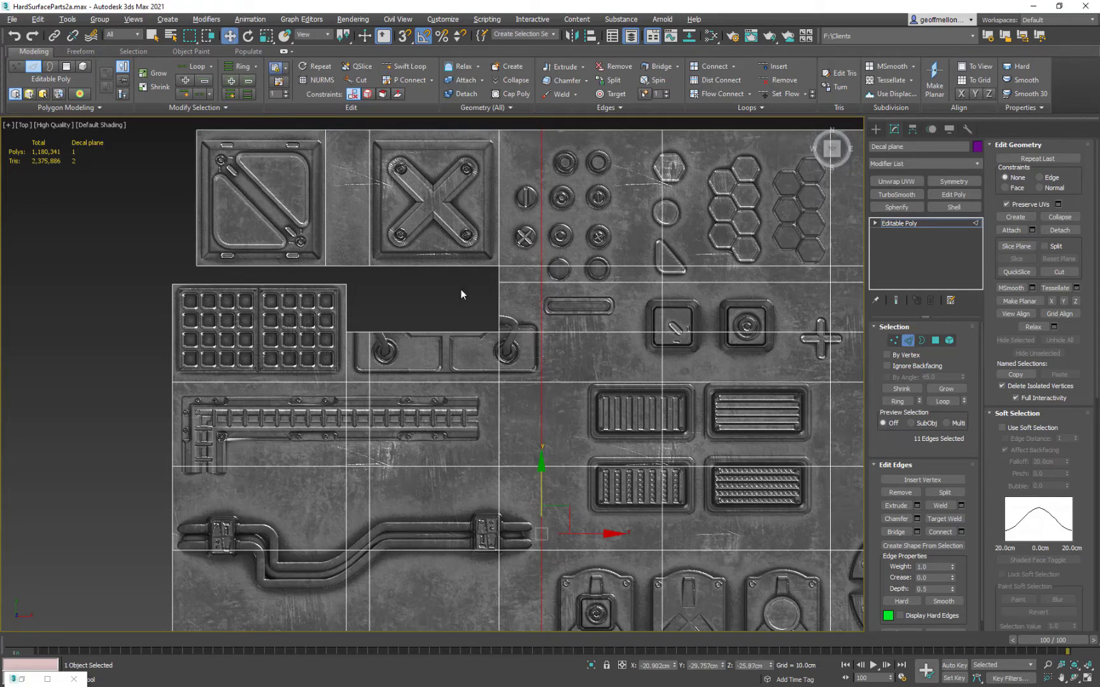
# Step: Delete the two small polygons above the handle decal's lower-right end, beside the opened gap
pyautogui.moveTo(462, 294); pyautogui.dragTo(418, 312, button='middle')
pyautogui.press('4')
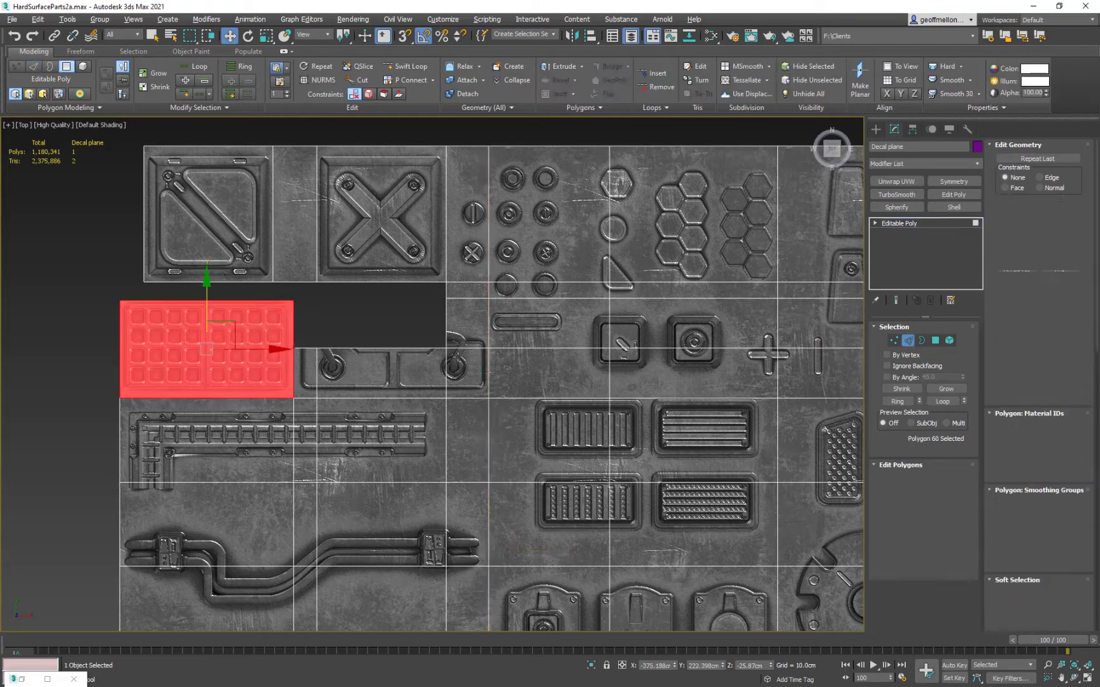
pyautogui.click(458, 320)
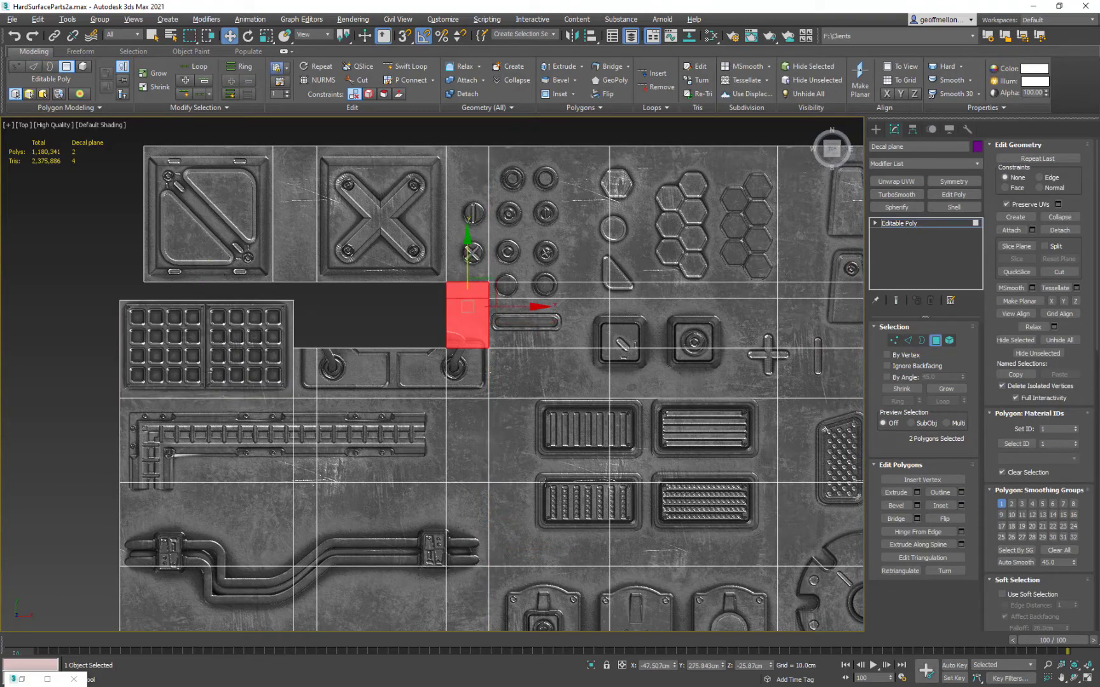
pyautogui.press('Delete')
pyautogui.moveTo(452, 368); pyautogui.dragTo(491, 349, button='middle')
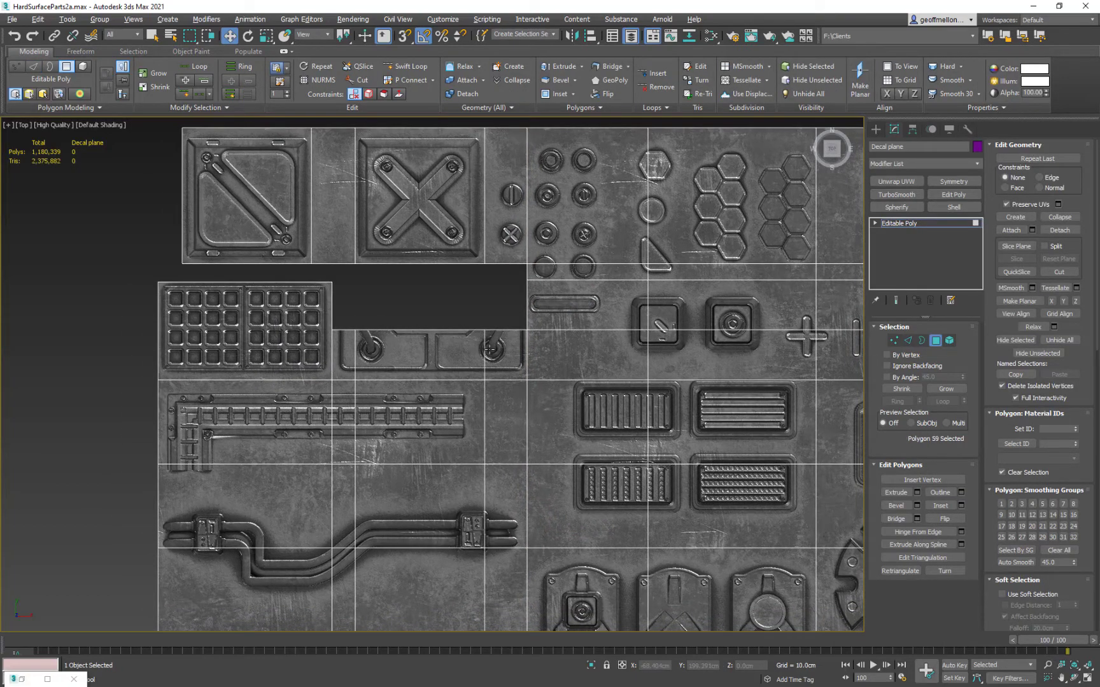
# Step: Select the three polygons covering the lower part of the handle decal and detach them as a separate element
pyautogui.click(490, 348)
pyautogui.keyDown('ctrl'); pyautogui.click(330, 353); pyautogui.keyUp('ctrl')
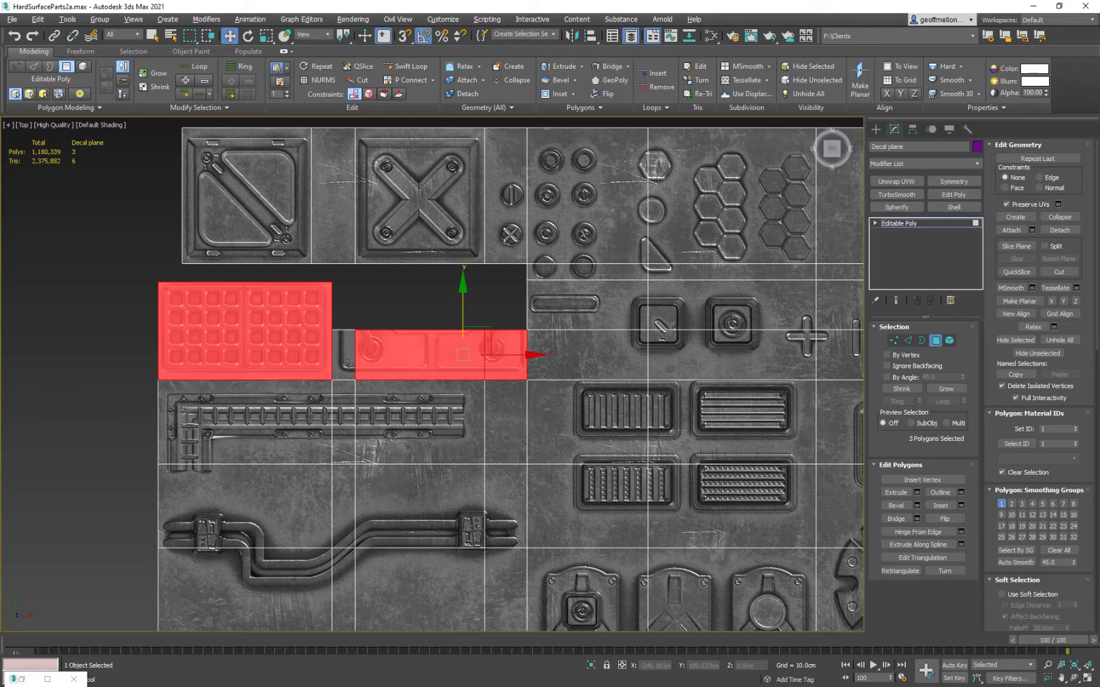
pyautogui.click(348, 365)
pyautogui.keyDown('ctrl'); pyautogui.click(440, 356); pyautogui.keyUp('ctrl')
pyautogui.keyDown('ctrl'); pyautogui.click(496, 358); pyautogui.keyUp('ctrl')
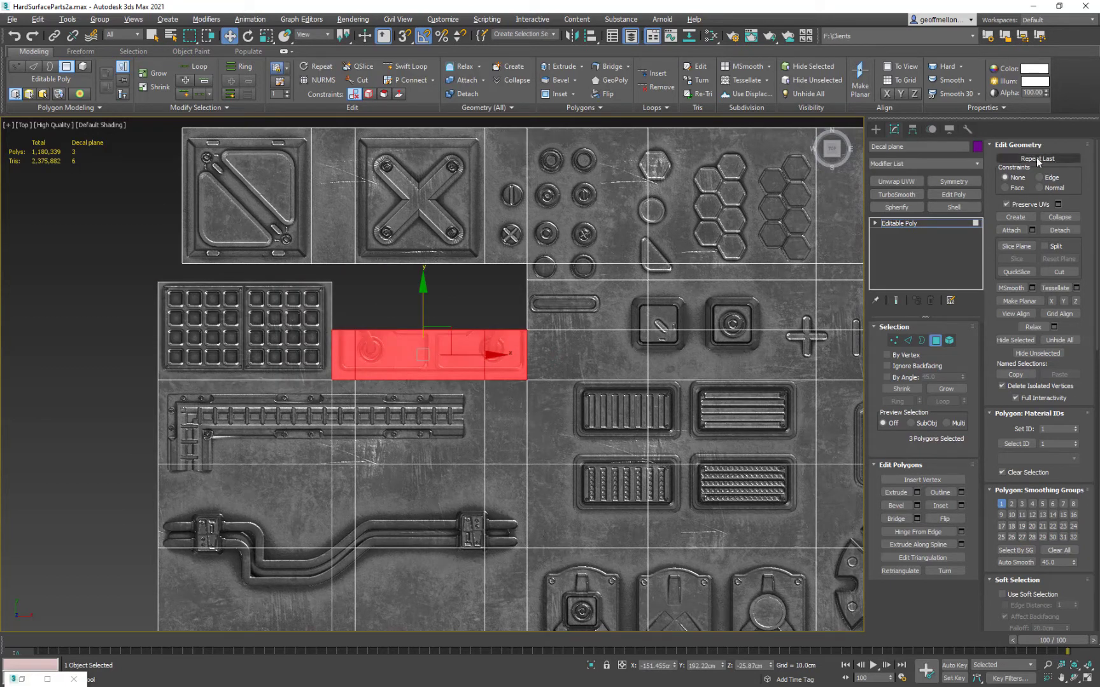
pyautogui.click(1059, 230)
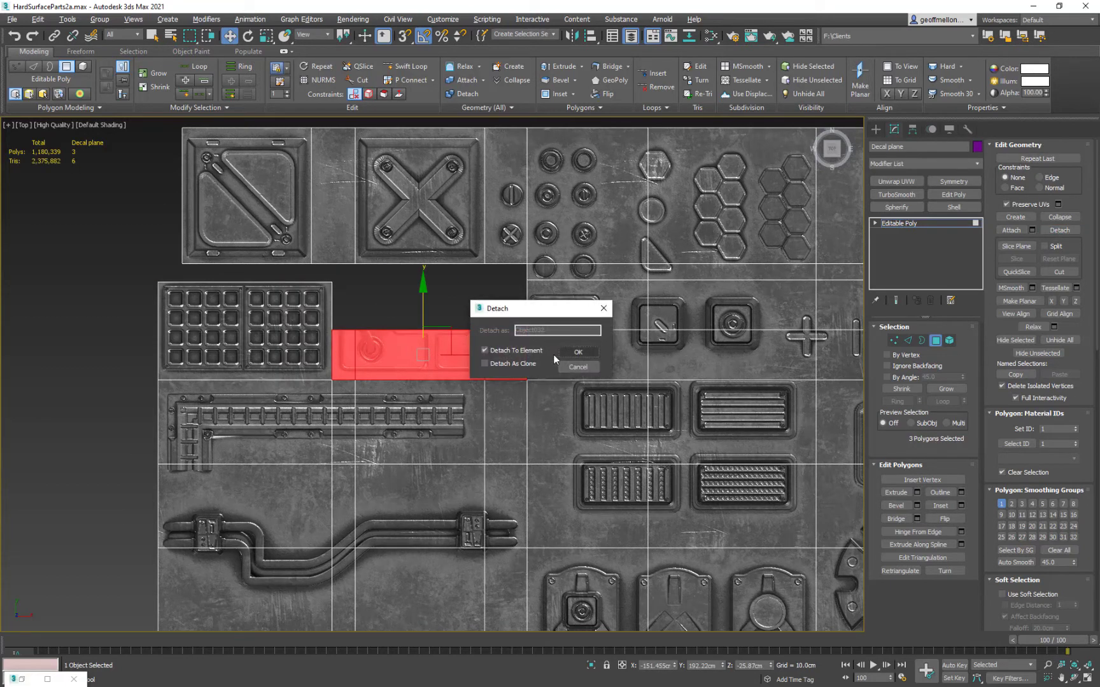
pyautogui.click(577, 352)
# Step: Remove the two inner vertical edges of the detached handle piece so it becomes a single polygon
pyautogui.moveTo(572, 353); pyautogui.dragTo(614, 329, button='middle')
pyautogui.scroll(3, 445, 321)
pyautogui.press('2')
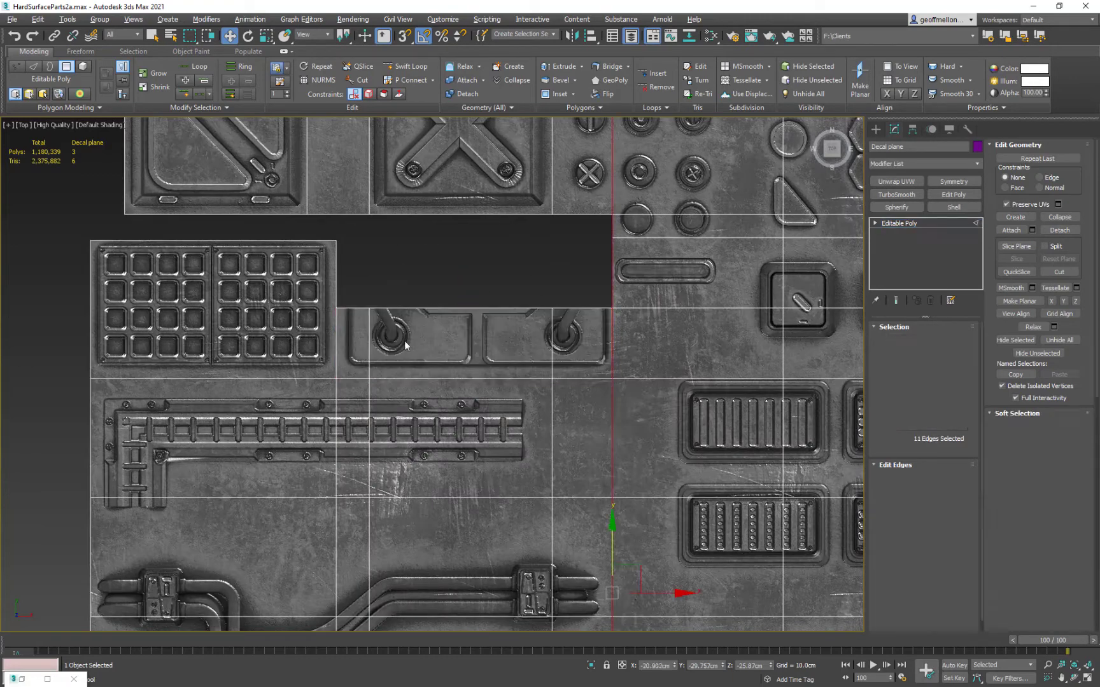
pyautogui.click(369, 344)
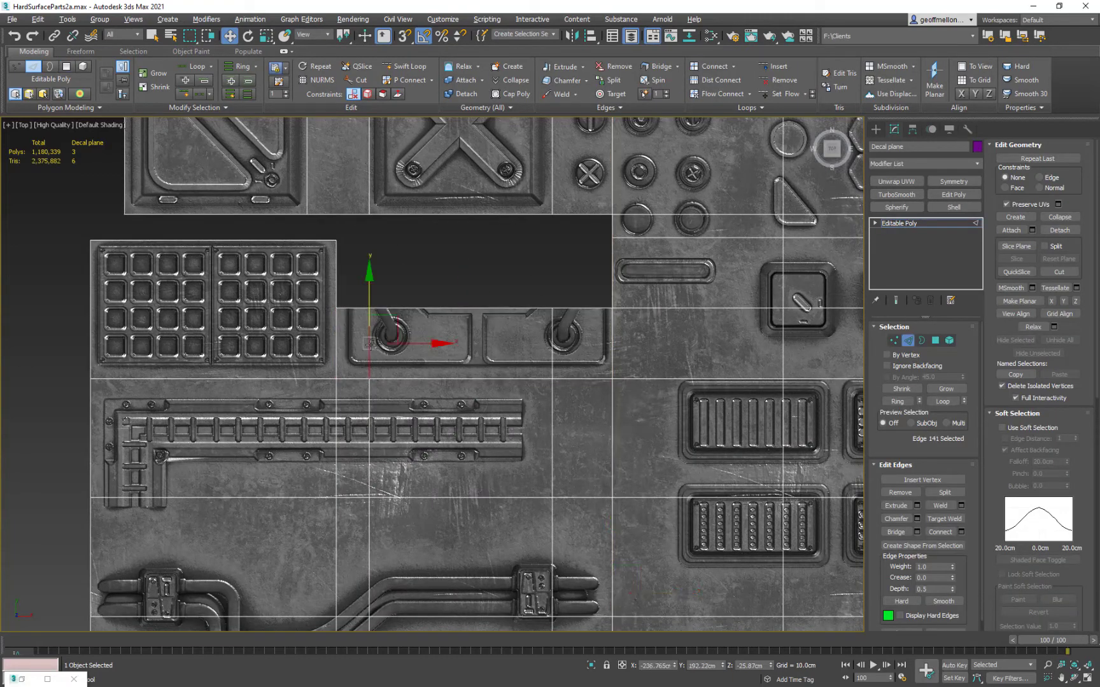
pyautogui.keyDown('ctrl'); pyautogui.click(552, 352); pyautogui.keyUp('ctrl')
pyautogui.press('BackSpace')
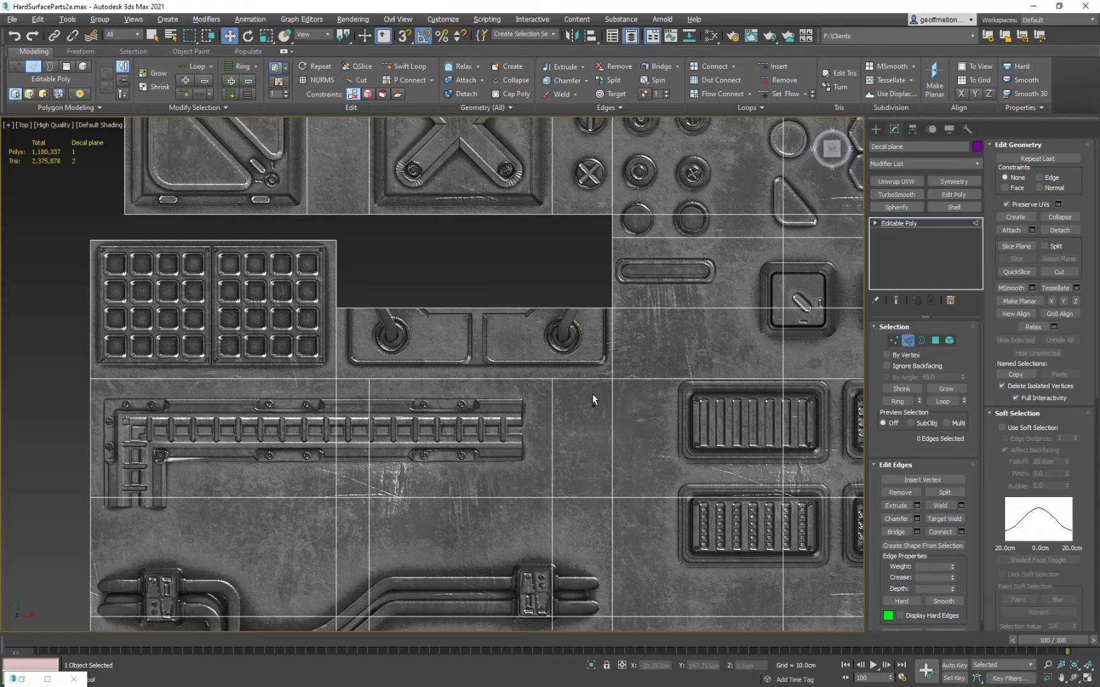
# Step: Raise the handle polygon's top edge to Y about 262 cm so the polygon covers the whole handle
pyautogui.click(894, 340)
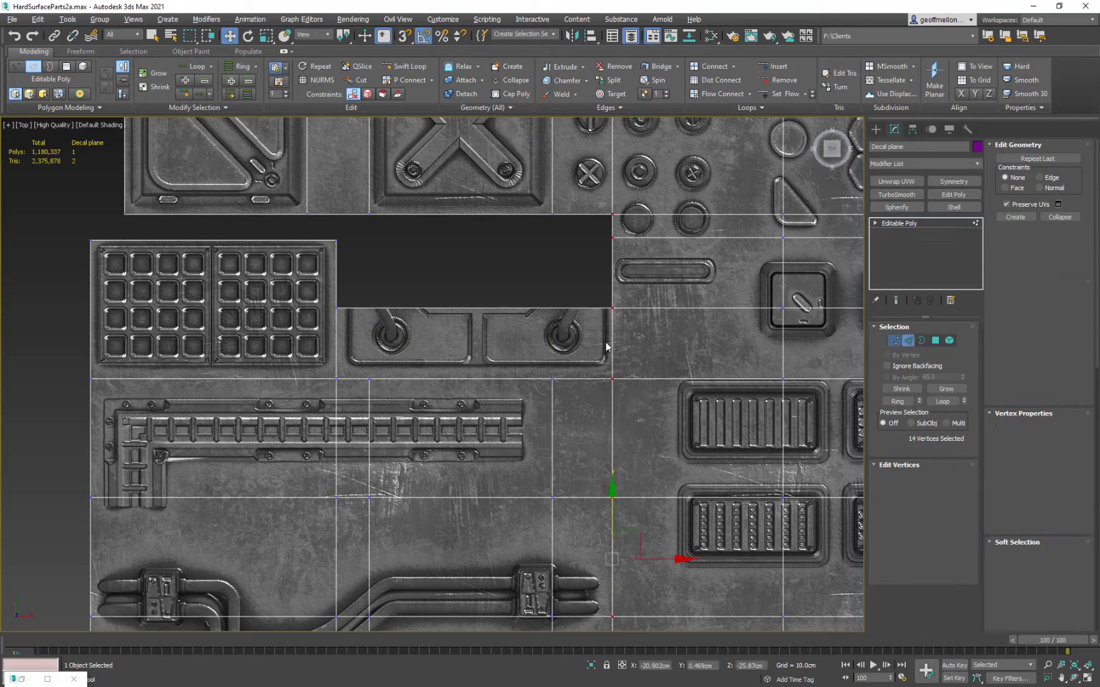
pyautogui.press('2')
pyautogui.click(540, 308)
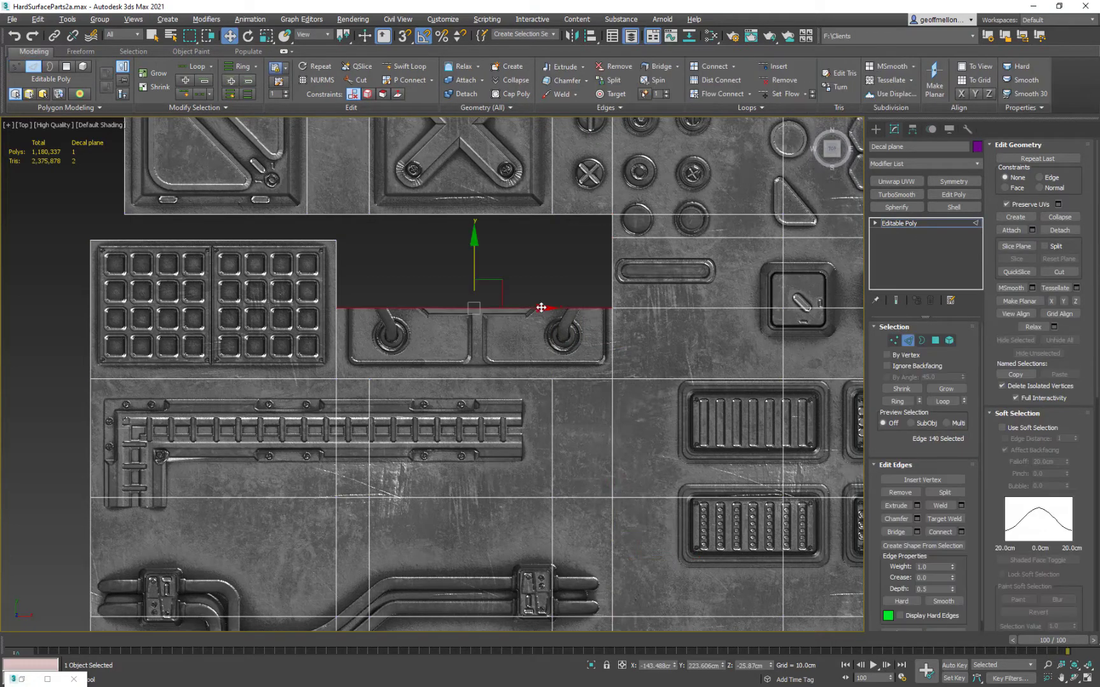
pyautogui.moveTo(473, 270); pyautogui.dragTo(482, 229)
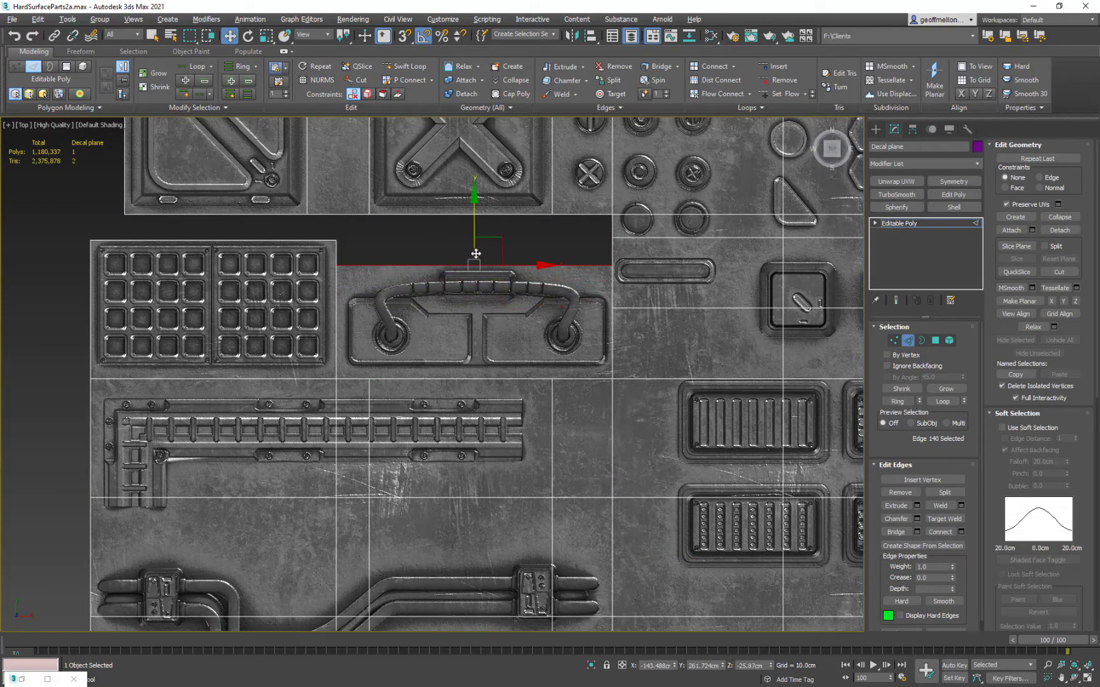
# Step: Tighten the handle polygon by moving its bottom edge to Y about 169 cm and its left edge to X about -261 cm
pyautogui.click(478, 379)
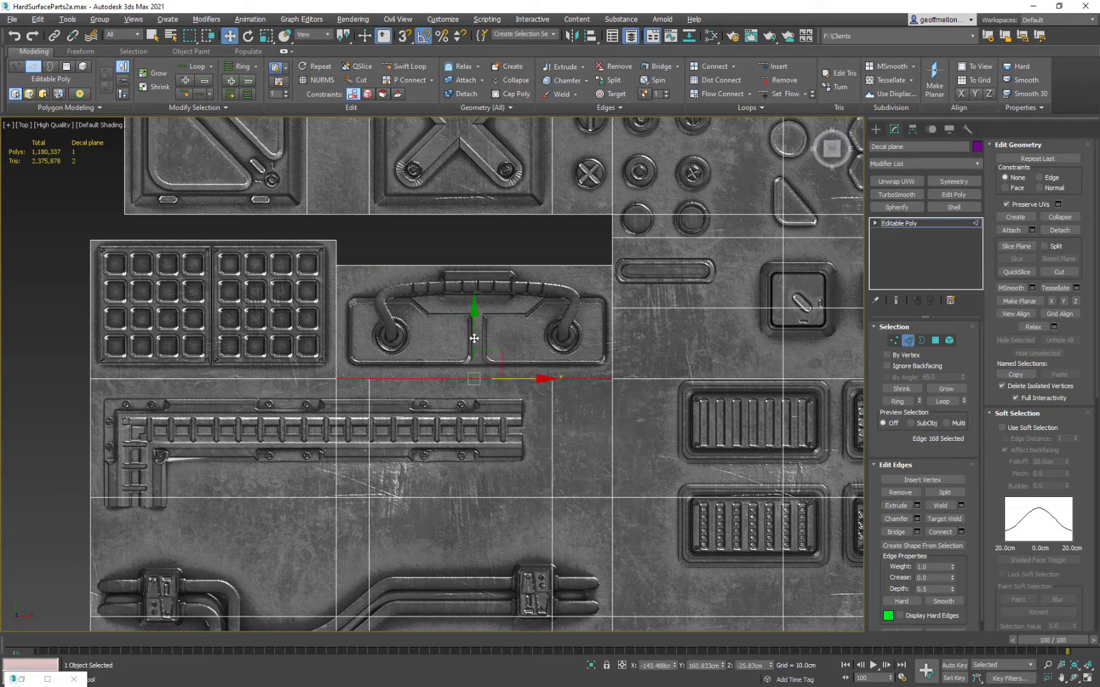
pyautogui.click(476, 375)
pyautogui.moveTo(474, 326); pyautogui.dragTo(473, 329)
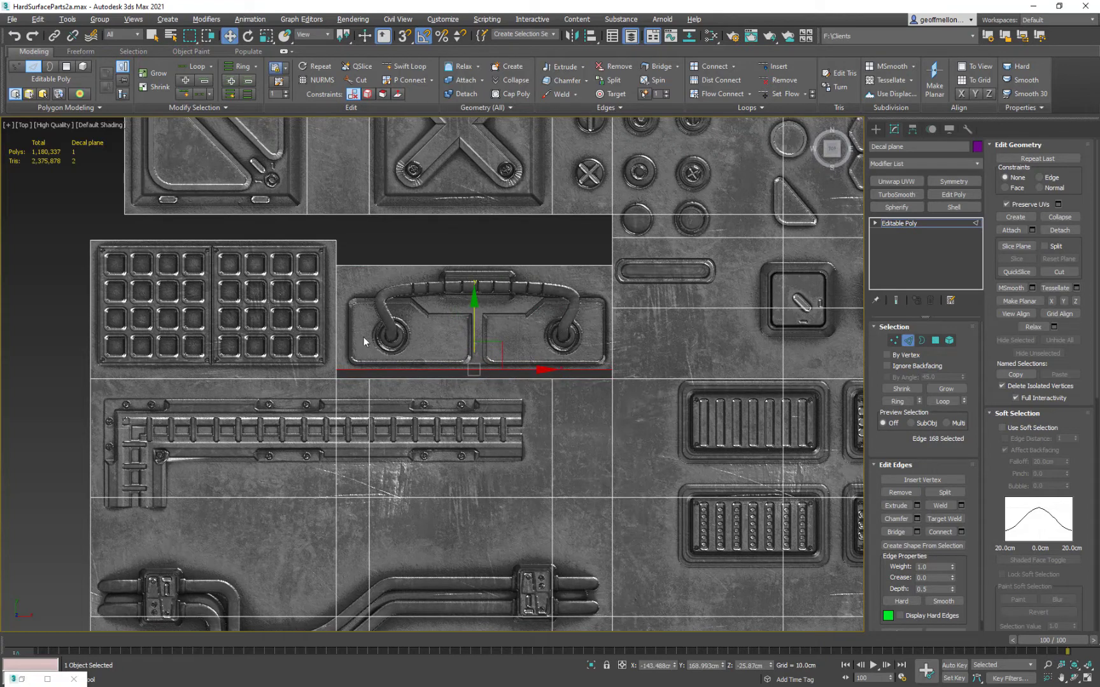
pyautogui.click(338, 341)
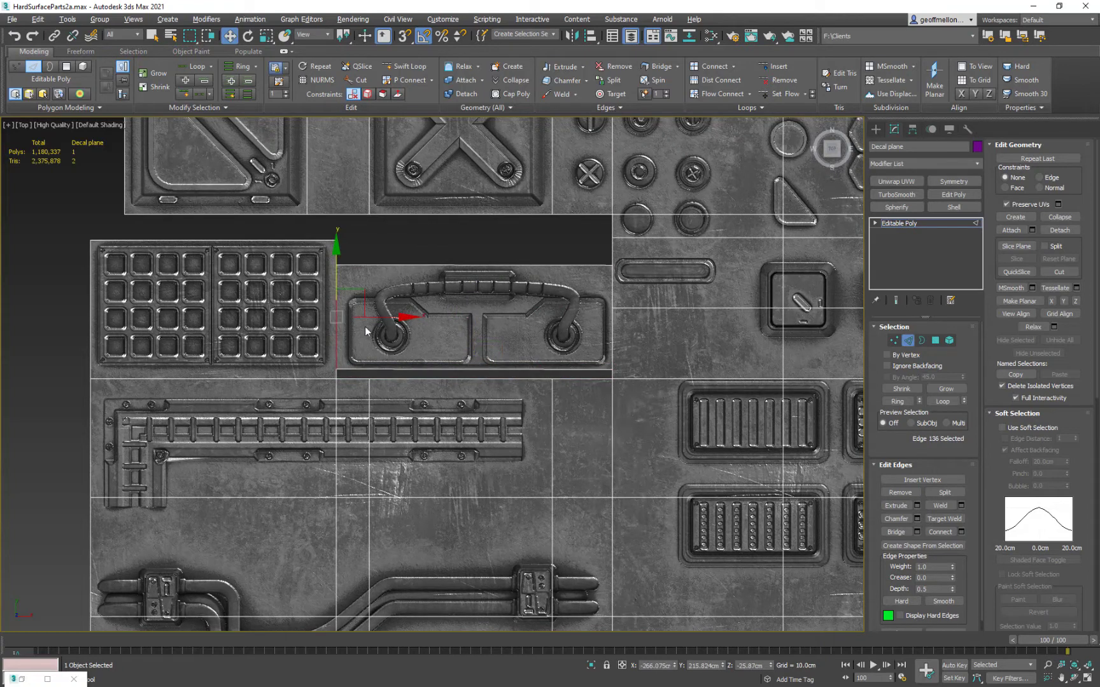
pyautogui.moveTo(377, 326); pyautogui.dragTo(384, 326)
# Step: Select the decal pieces by element in turn to check which ones are separated from the rest of the sheet
pyautogui.moveTo(502, 285); pyautogui.dragTo(630, 251, button='middle')
pyautogui.moveTo(452, 332); pyautogui.dragTo(509, 344, button='middle')
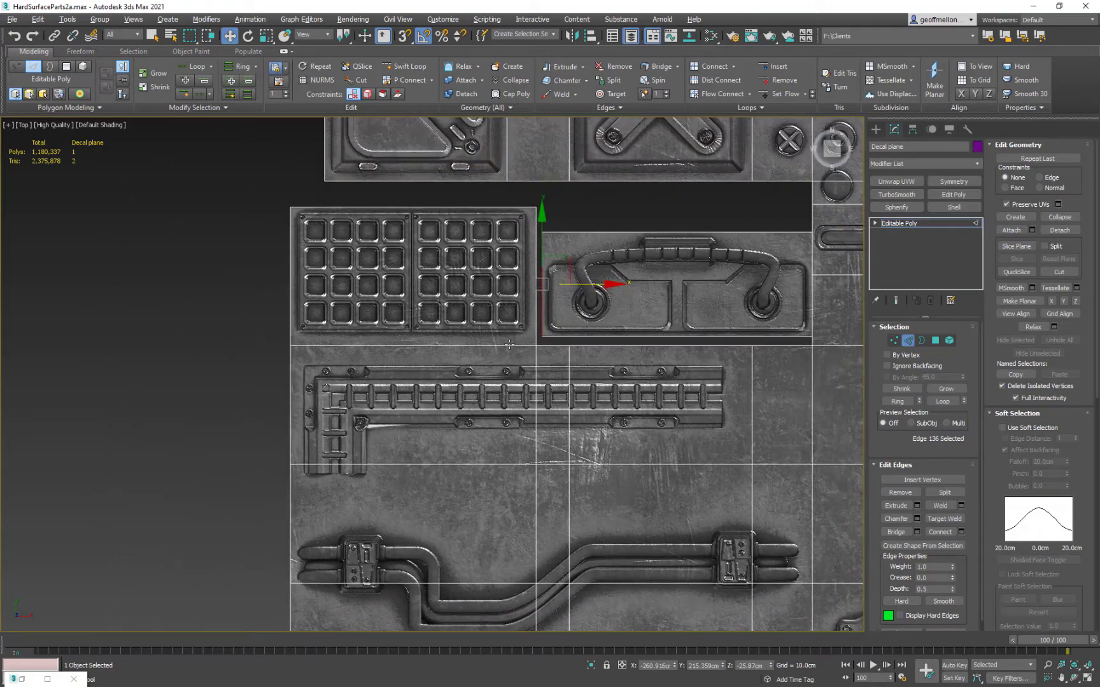
pyautogui.press('4')
pyautogui.click(509, 342)
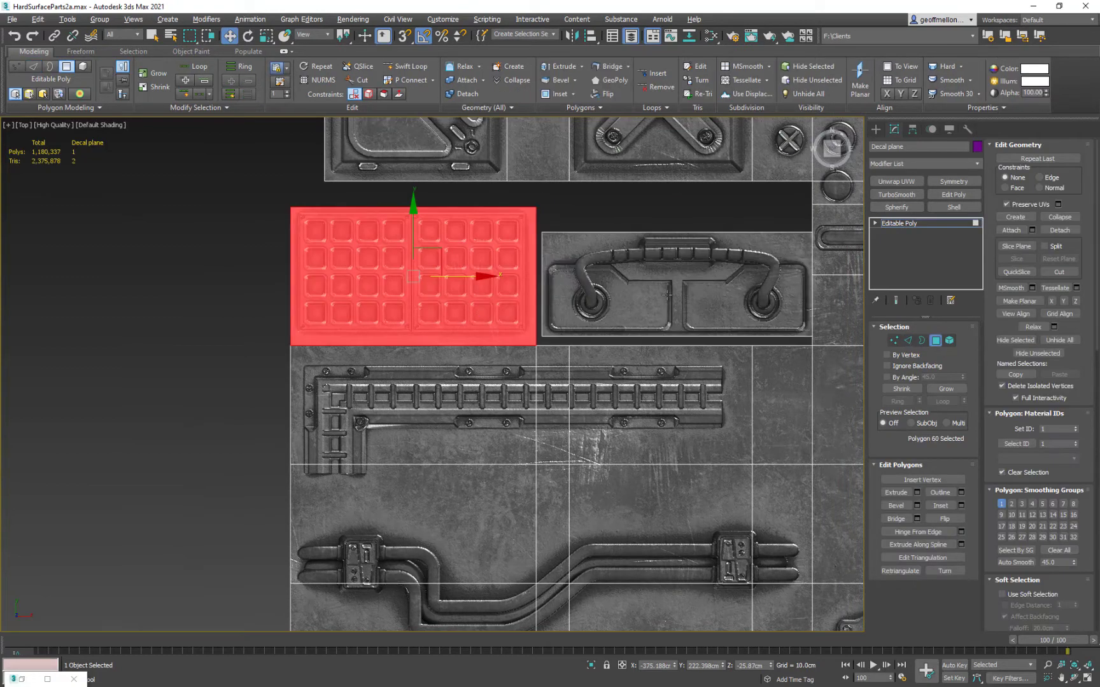
pyautogui.click(567, 322)
pyautogui.press('5')
pyautogui.click(397, 280)
pyautogui.hotkey('ctrl', 'z')
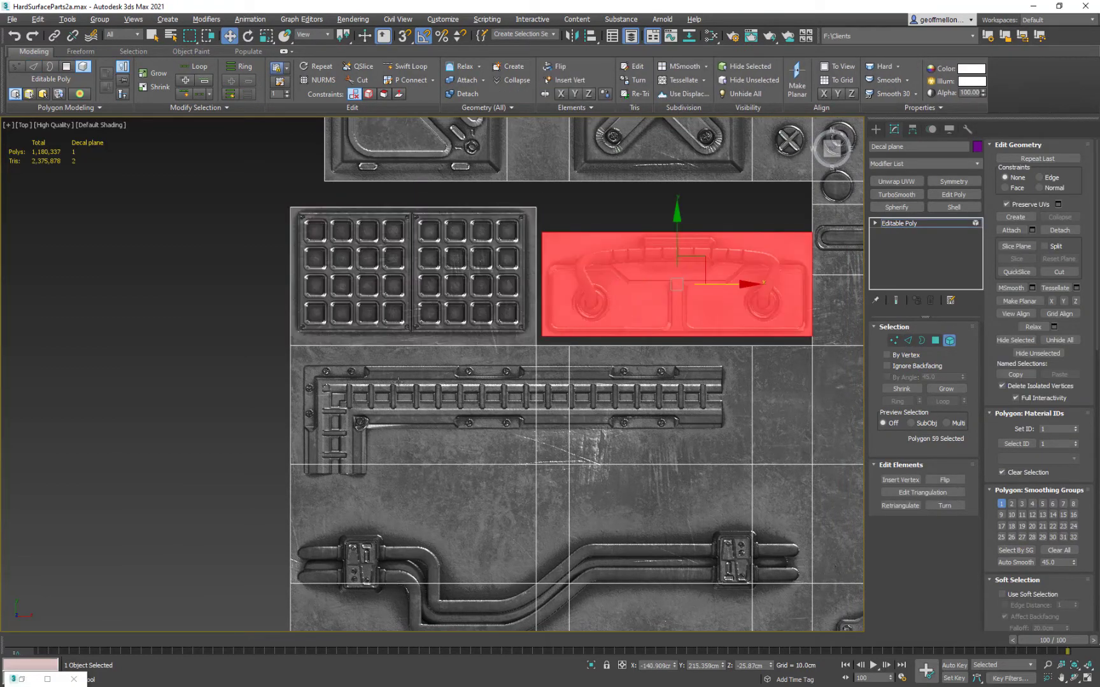
pyautogui.click(479, 303)
pyautogui.click(469, 408)
pyautogui.moveTo(815, 433); pyautogui.dragTo(698, 430, button='middle')
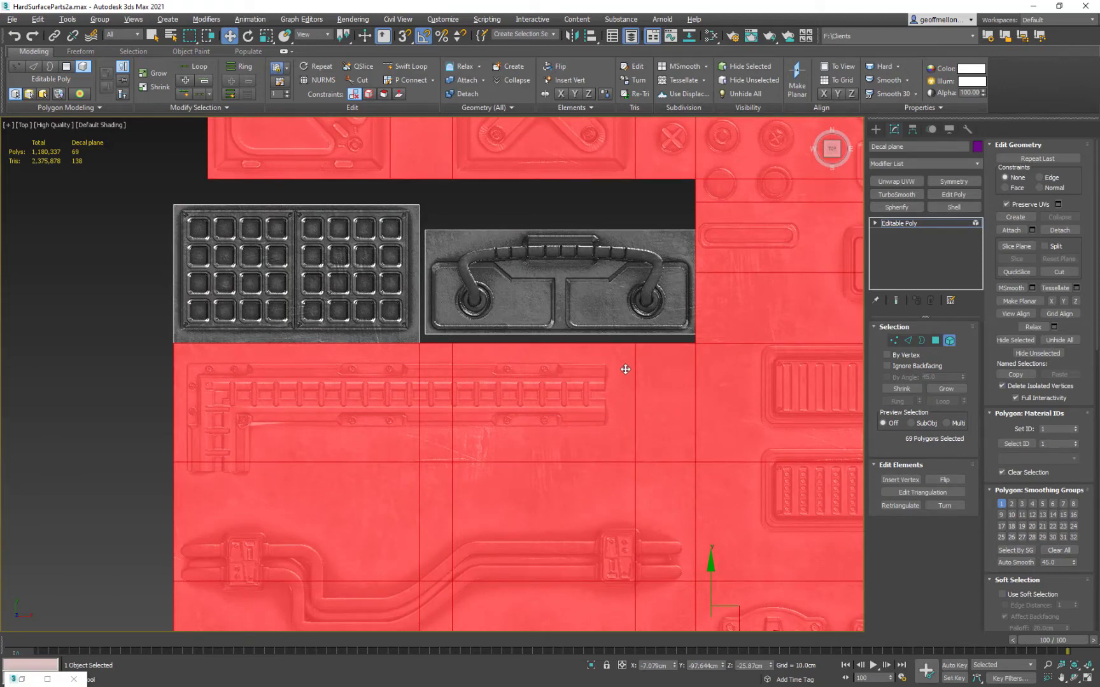
pyautogui.moveTo(354, 396); pyautogui.dragTo(398, 361, button='middle')
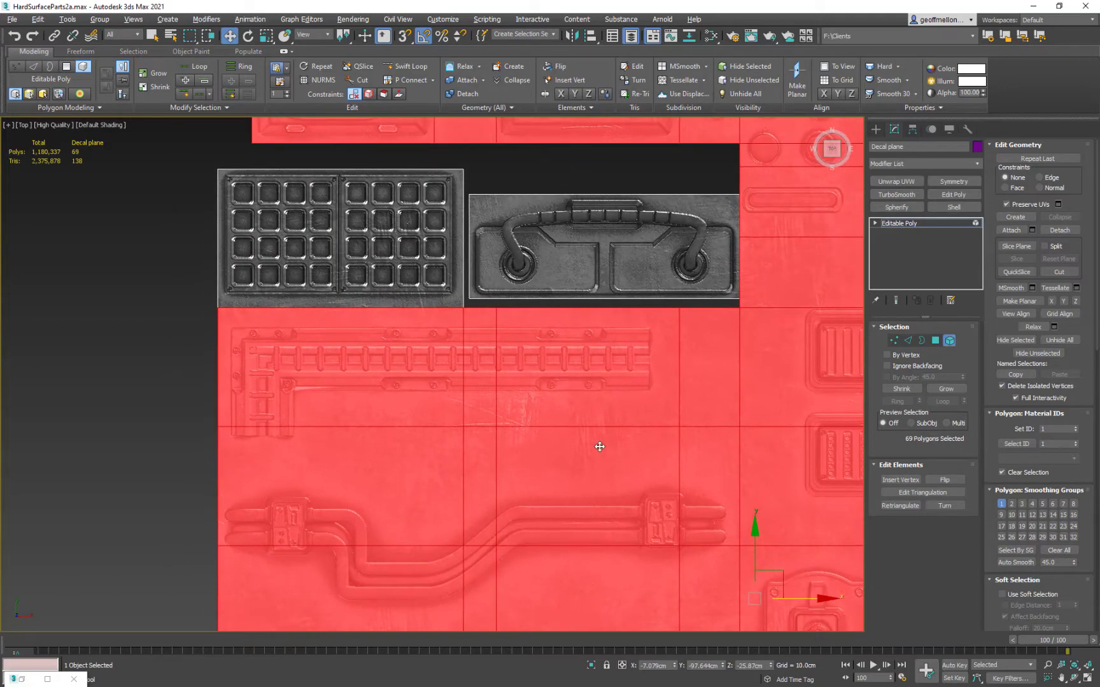
# Step: Move the horizontal edge loop below the L-shaped ladder decal down to Y about 40 cm
pyautogui.press('2')
pyautogui.doubleClick(372, 426)
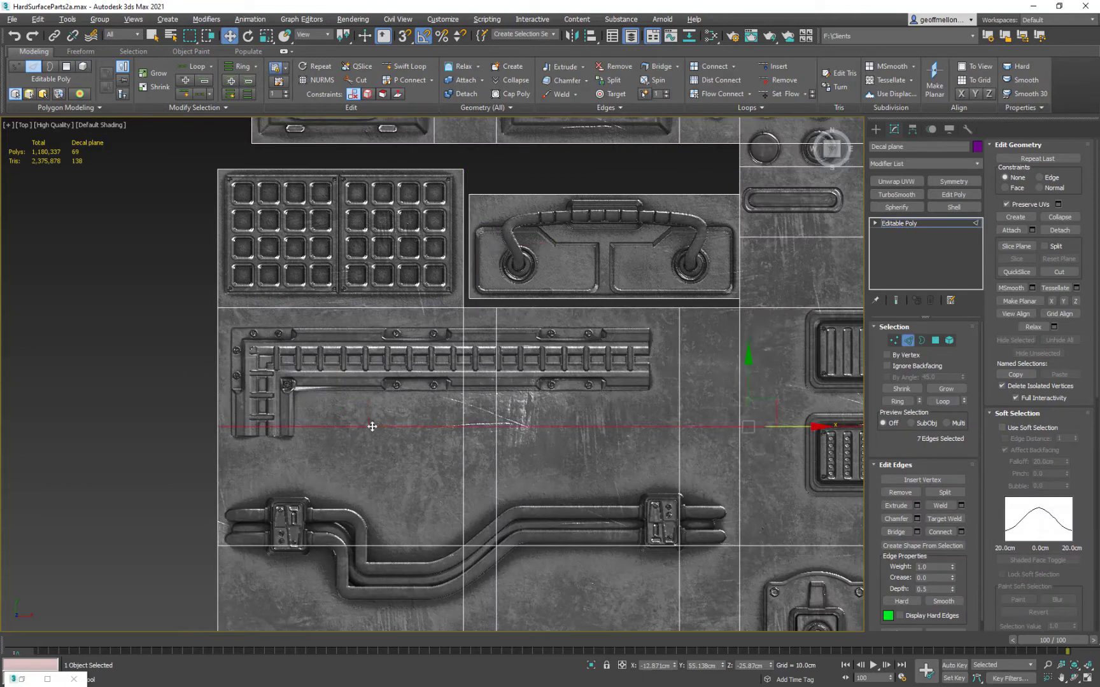
pyautogui.moveTo(752, 363); pyautogui.dragTo(577, 348, button='middle')
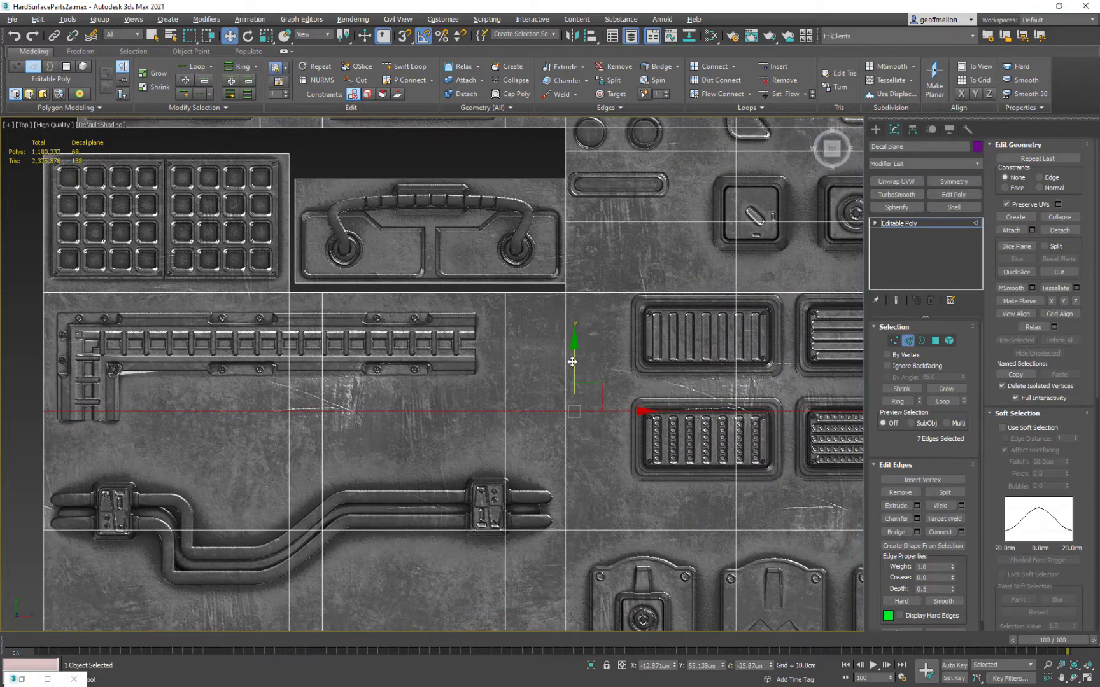
pyautogui.moveTo(572, 362); pyautogui.dragTo(567, 378)
pyautogui.moveTo(523, 354); pyautogui.dragTo(561, 369, button='middle')
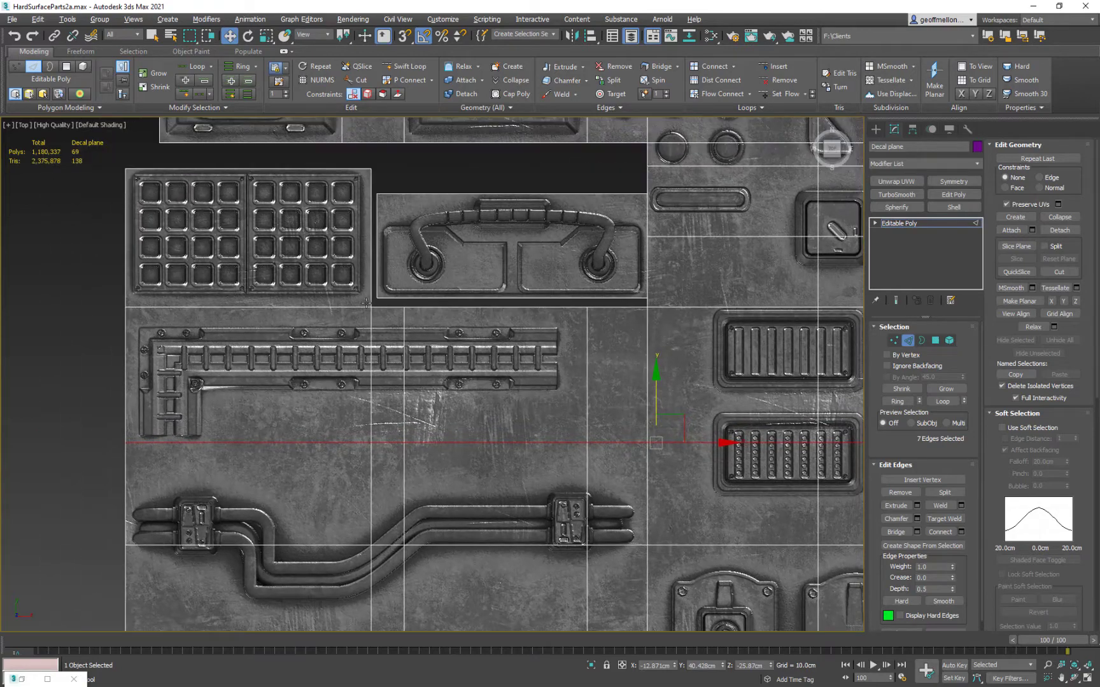
pyautogui.moveTo(613, 335); pyautogui.dragTo(570, 303, button='middle')
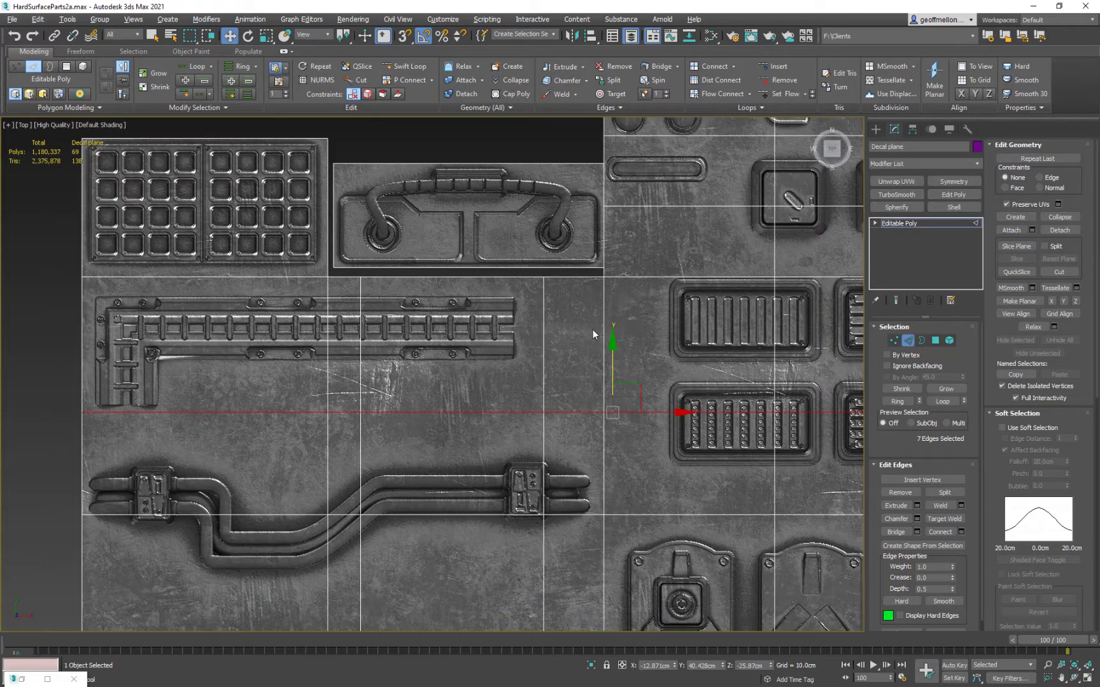
# Step: Delete the empty polygon just right of the ladder decal, below the handle's right end
pyautogui.press('4')
pyautogui.click(577, 334)
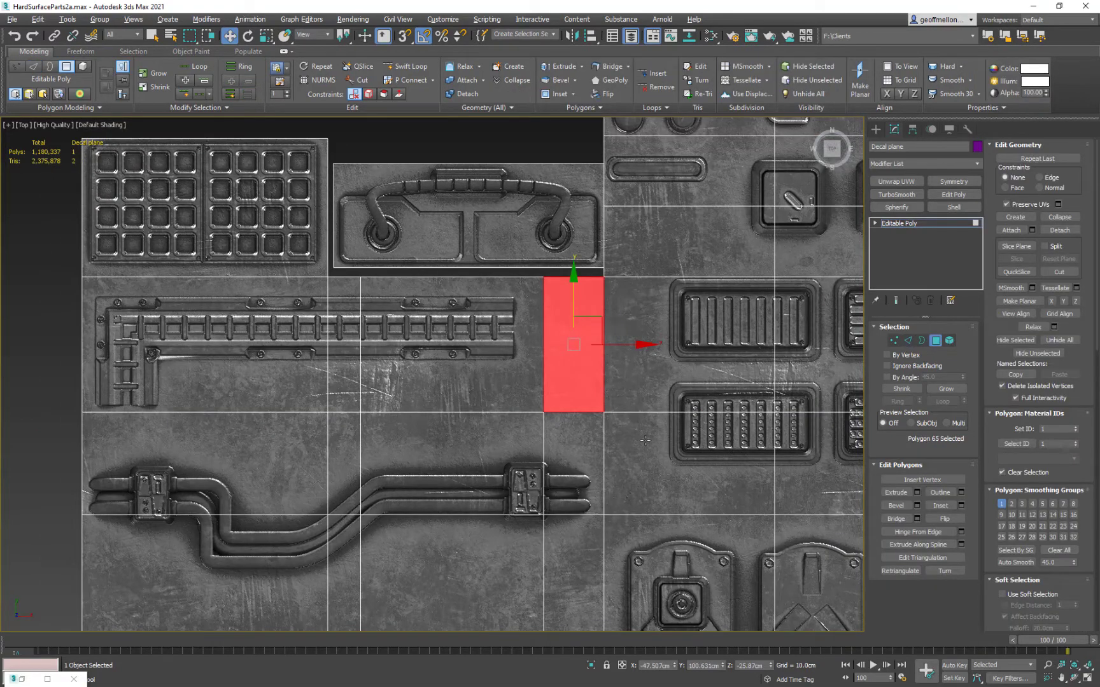
pyautogui.press('Delete')
# Step: Select the three polygons covering the ladder decal and detach them as a separate element
pyautogui.moveTo(162, 393); pyautogui.dragTo(198, 354, button='middle')
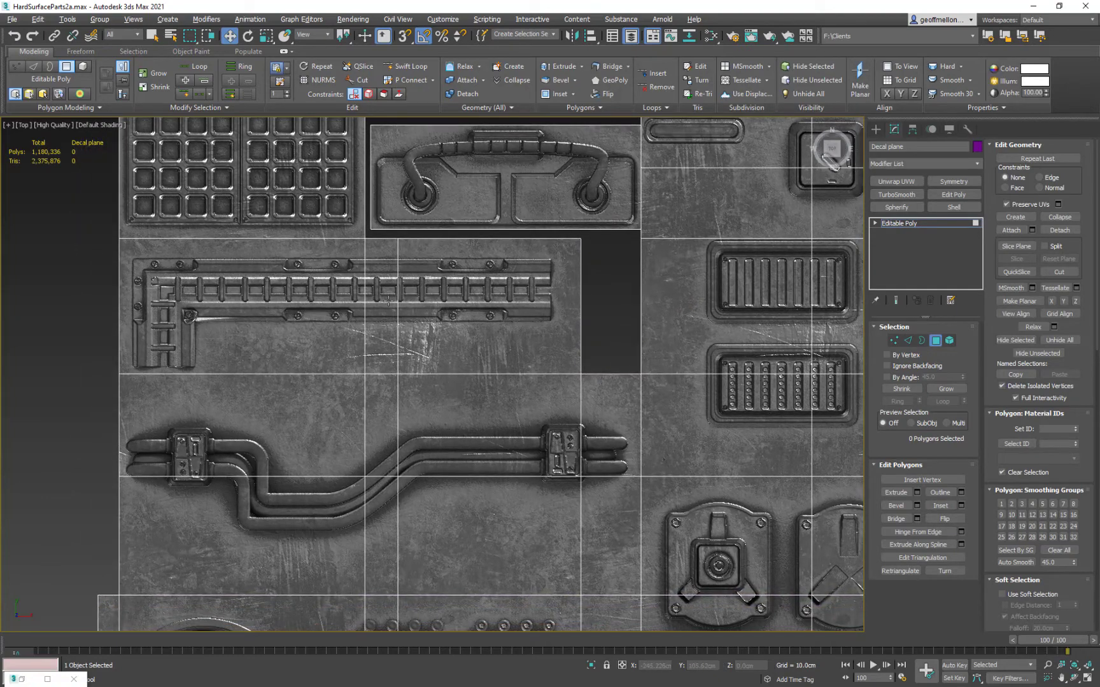
pyautogui.click(420, 302)
pyautogui.keyDown('ctrl'); pyautogui.click(381, 318); pyautogui.keyUp('ctrl')
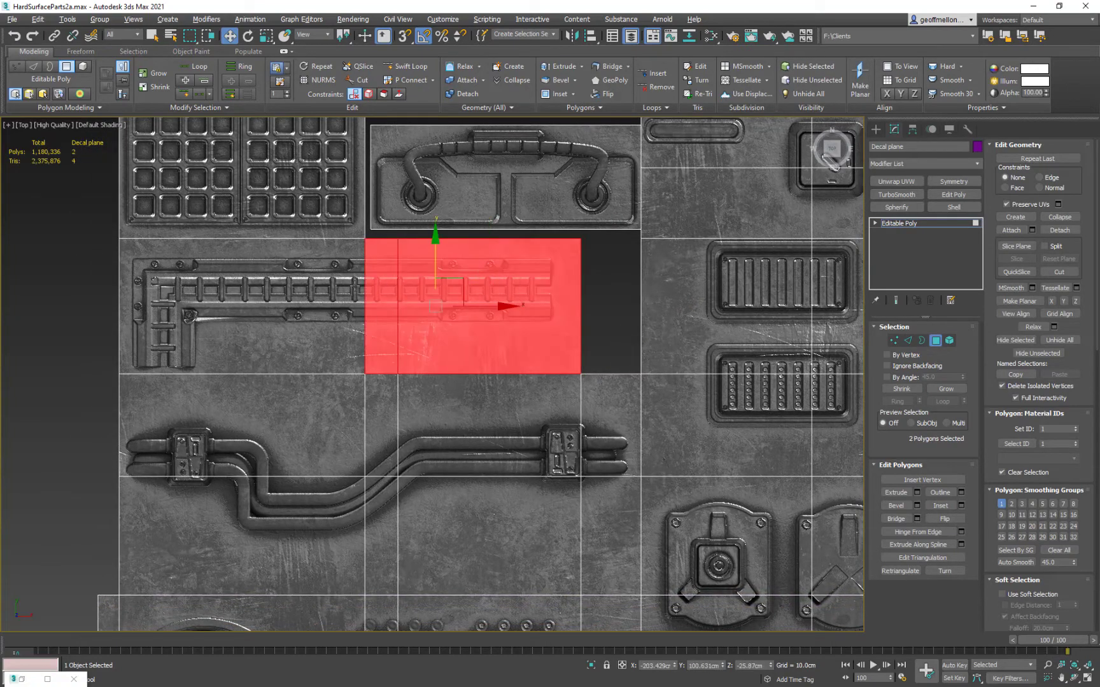
pyautogui.keyDown('ctrl'); pyautogui.click(360, 332); pyautogui.keyUp('ctrl')
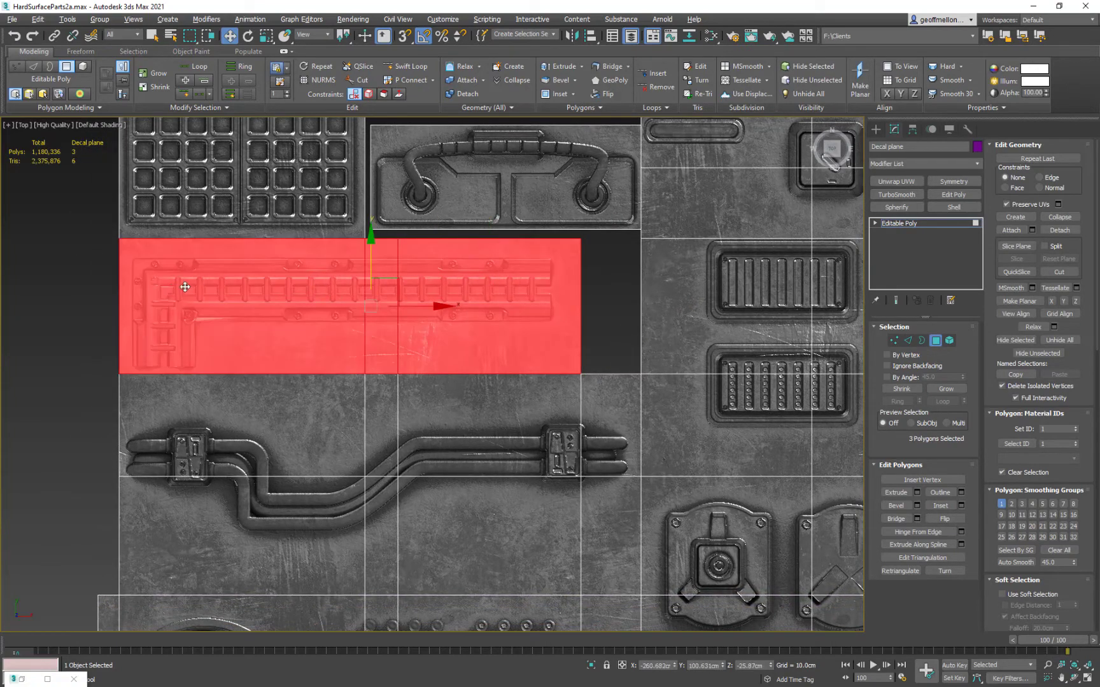
pyautogui.rightClick(567, 315)
pyautogui.click(1078, 206)
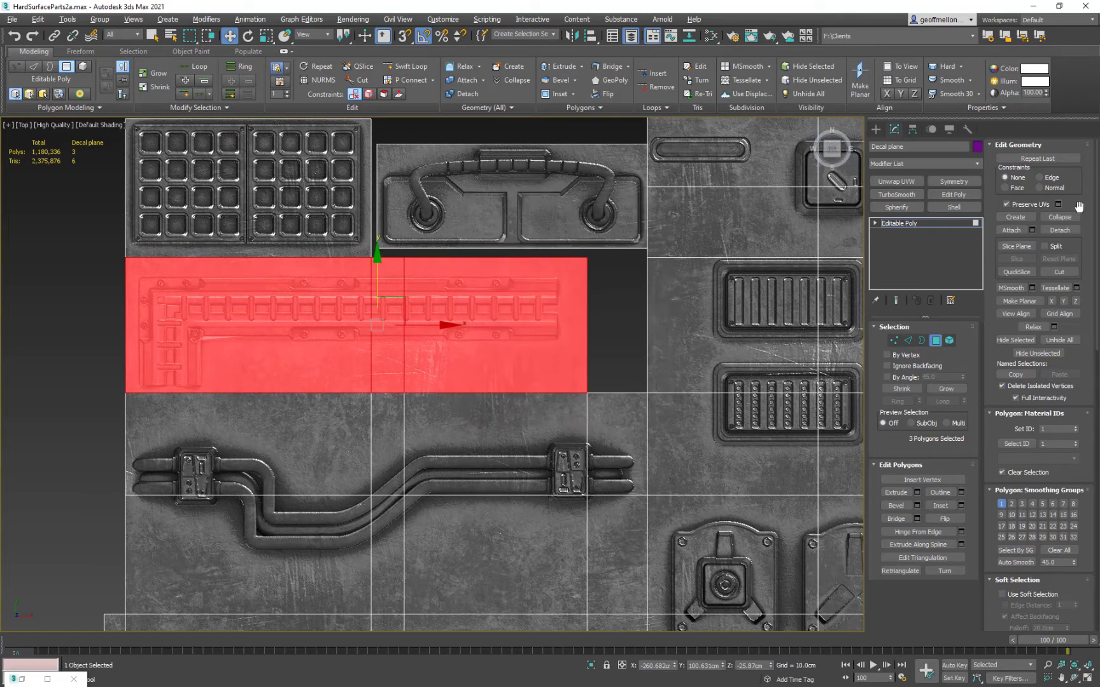
pyautogui.click(1057, 231)
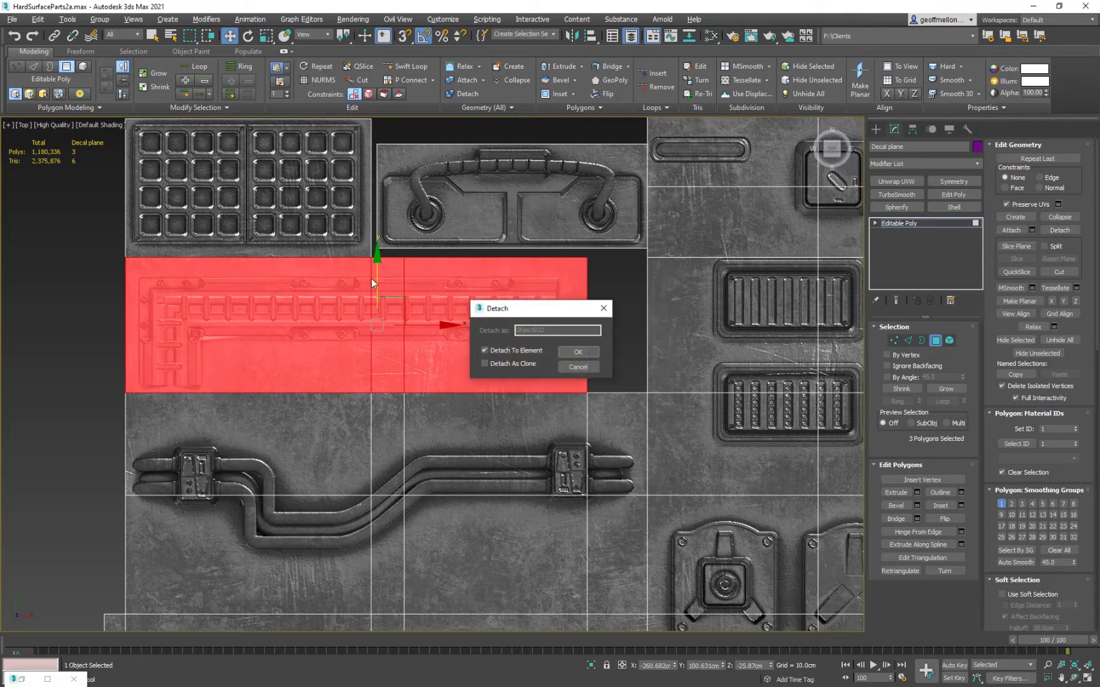
pyautogui.click(584, 351)
# Step: Remove the right-hand inner vertical edge of the ladder piece, keeping the other inner edge
pyautogui.moveTo(306, 307); pyautogui.dragTo(337, 318, button='middle')
pyautogui.press('2')
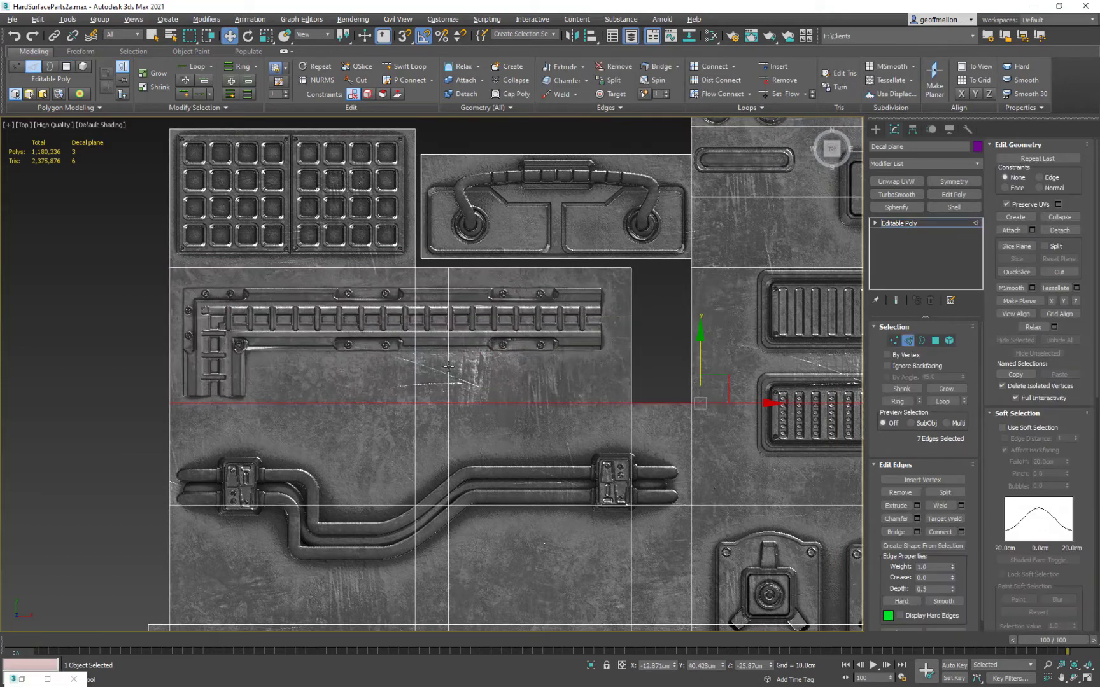
pyautogui.click(447, 368)
pyautogui.keyDown('ctrl'); pyautogui.click(416, 376); pyautogui.keyUp('ctrl')
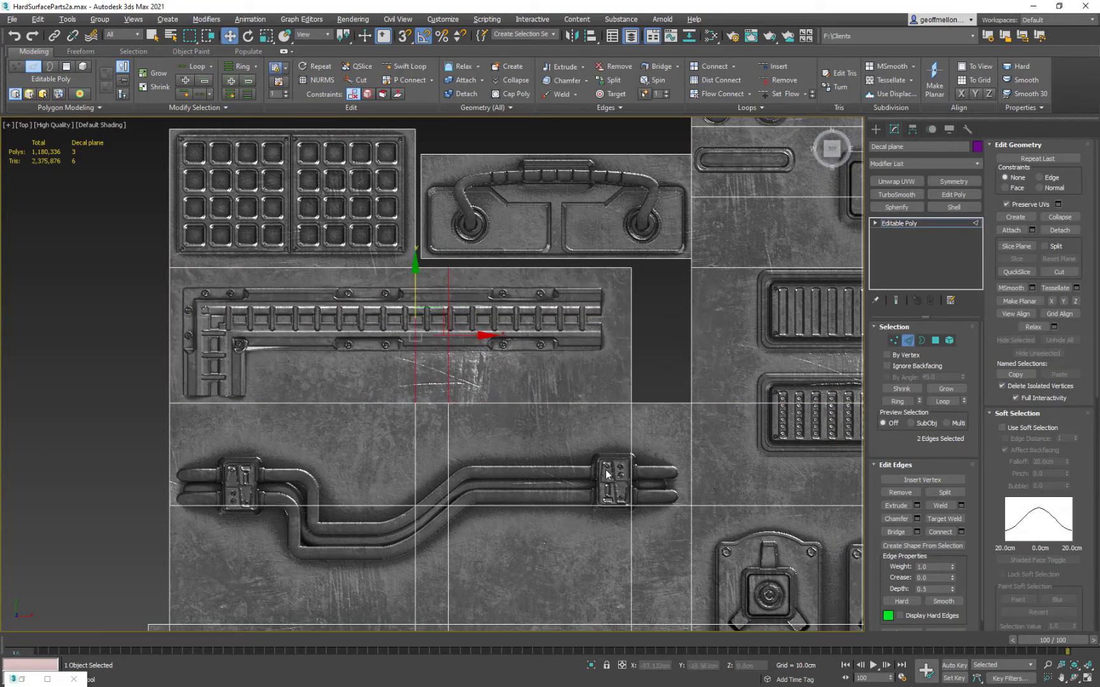
pyautogui.click(449, 360)
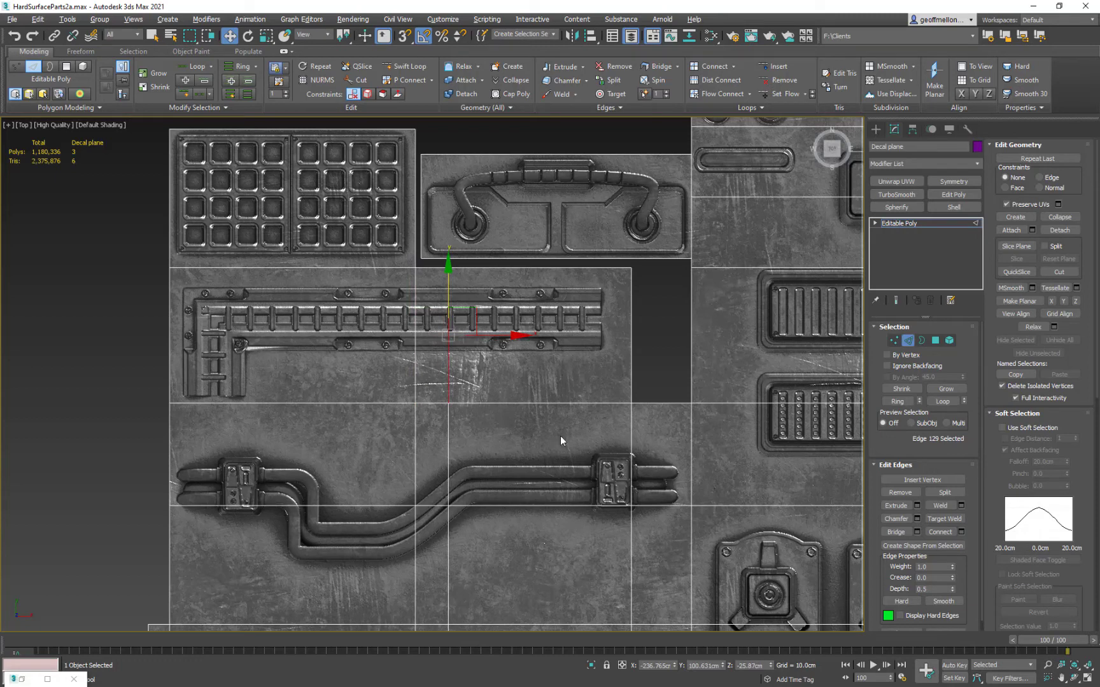
pyautogui.press('BackSpace')
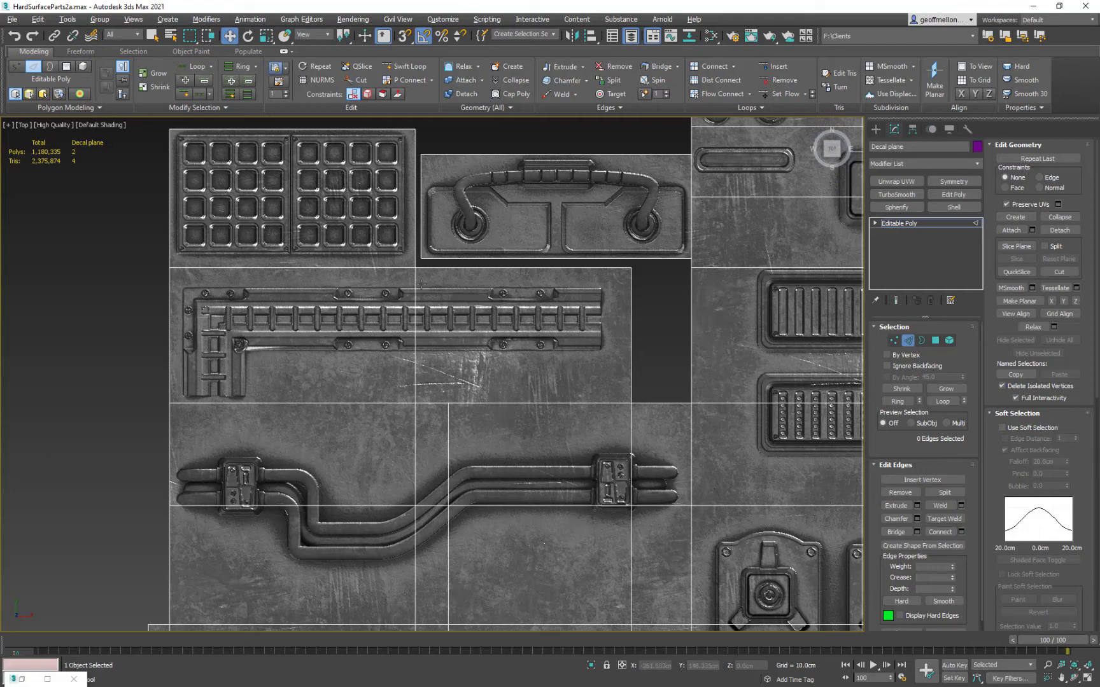
# Step: Move the ladder piece's remaining inner edge left to just beyond the corner section, splitting the corner from the straight run
pyautogui.click(415, 348)
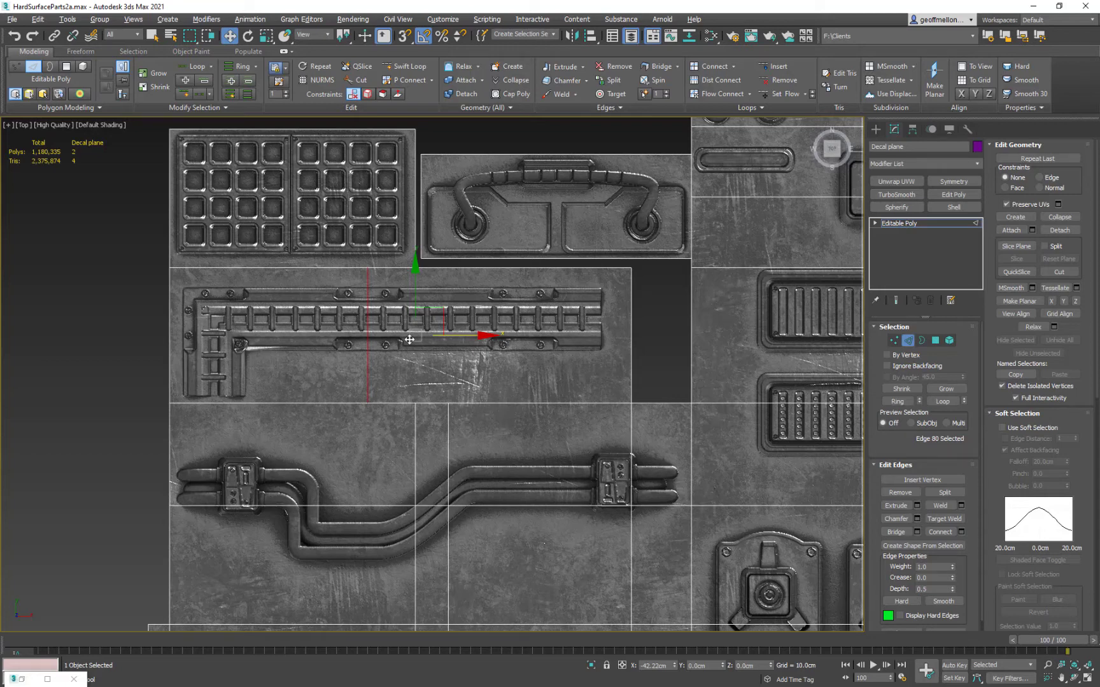
pyautogui.moveTo(409, 340); pyautogui.dragTo(334, 355)
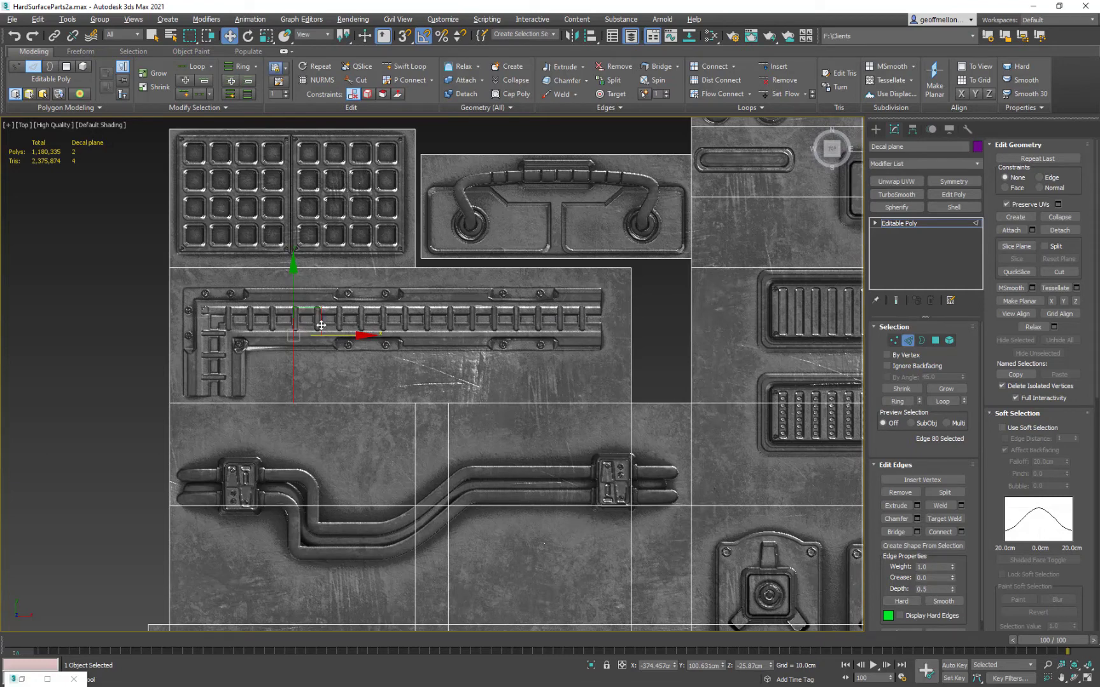
pyautogui.moveTo(344, 337); pyautogui.dragTo(381, 345)
# Step: Detach the ladder's straight run and then its corner section, each as a separate element
pyautogui.click(934, 340)
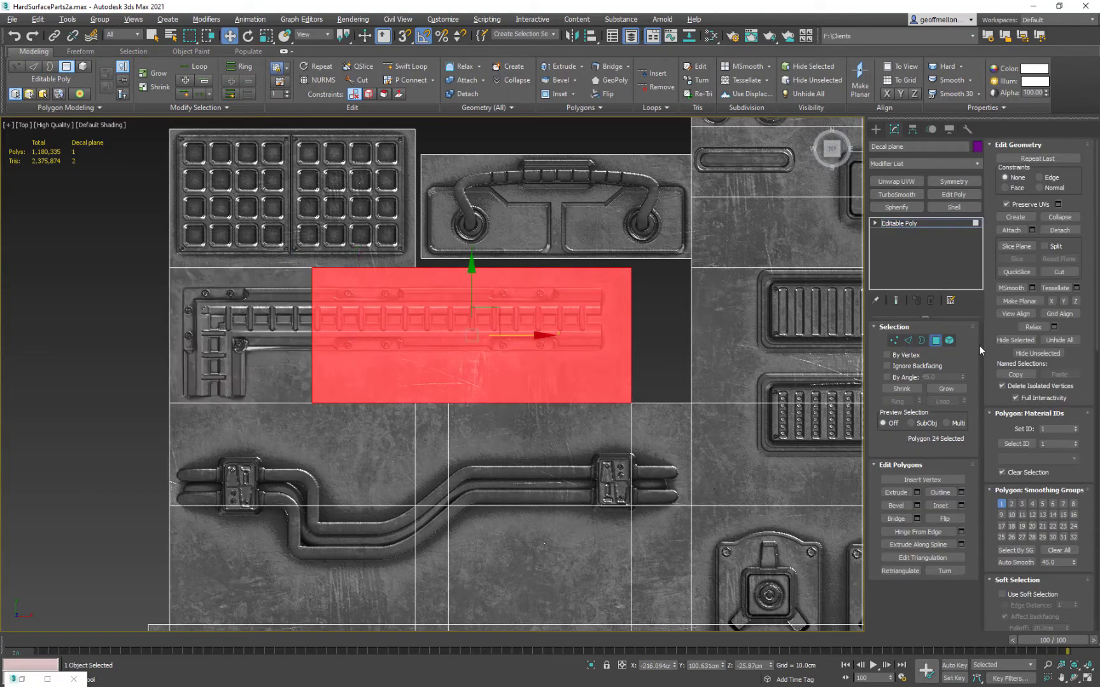
pyautogui.click(1060, 229)
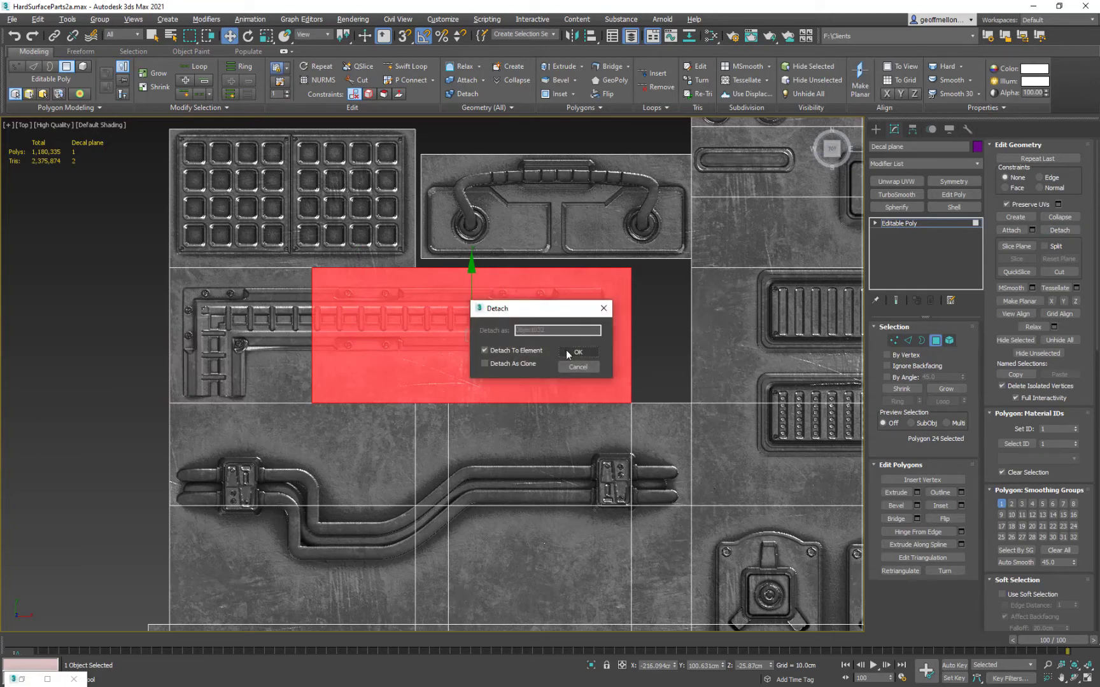
pyautogui.click(574, 352)
pyautogui.click(248, 349)
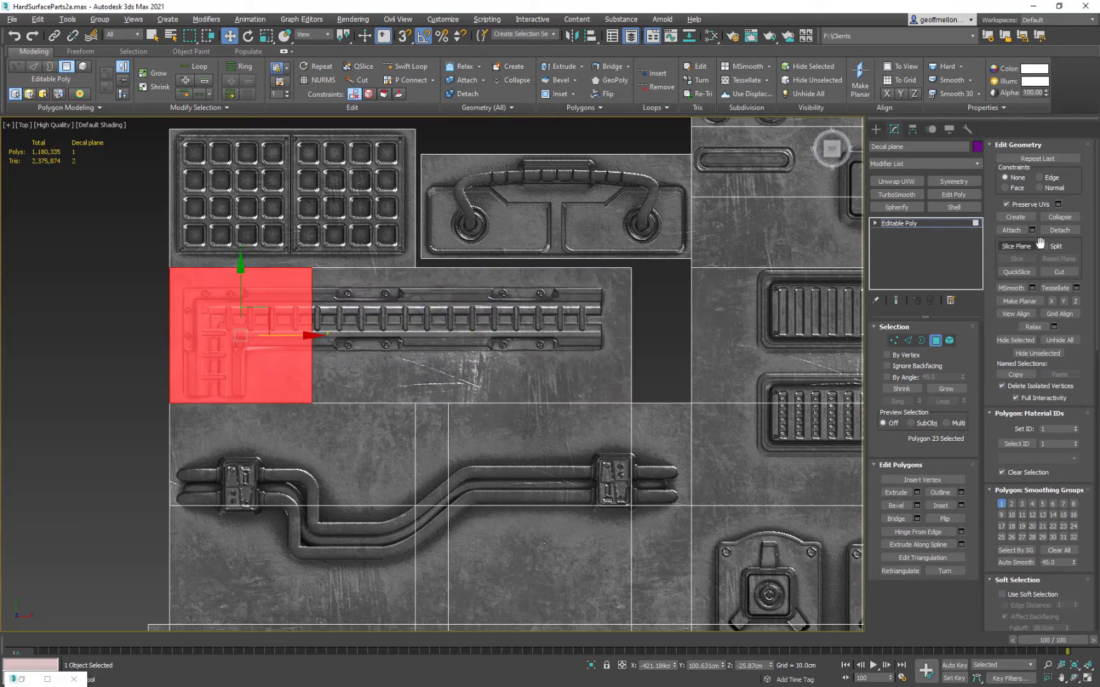
pyautogui.click(1059, 230)
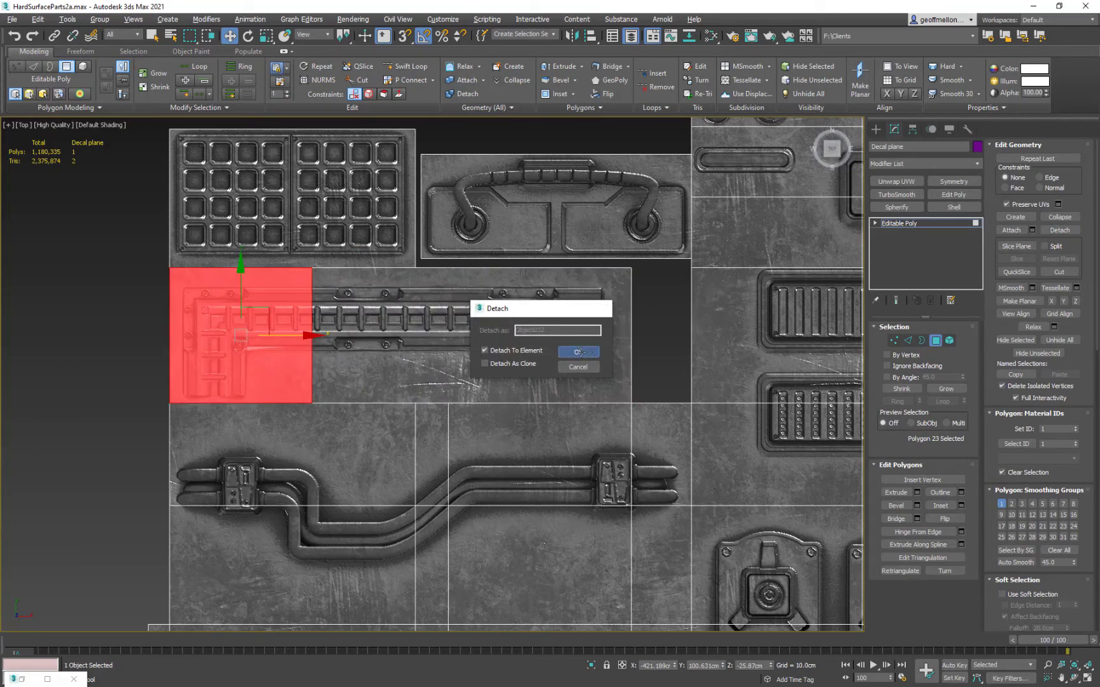
pyautogui.click(587, 354)
# Step: Select the grid, handle, ladder run, ladder corner and remaining sheet in turn to check that they are separate elements
pyautogui.moveTo(341, 333); pyautogui.dragTo(341, 304, button='middle')
pyautogui.scroll(-2, 340, 305)
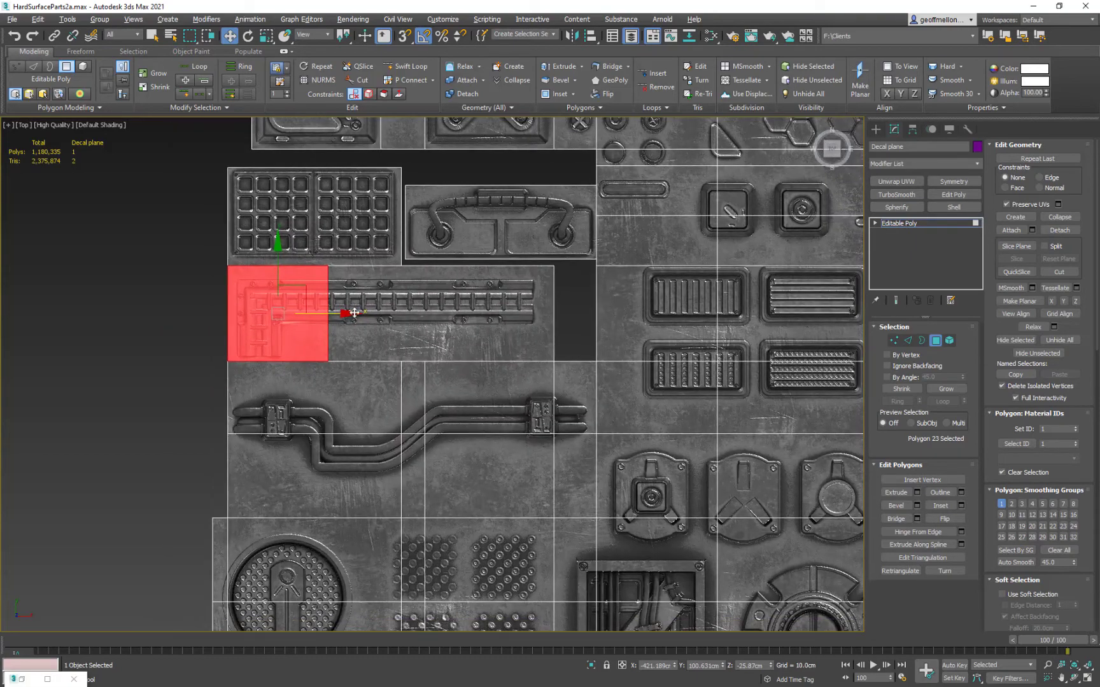
pyautogui.press('5')
pyautogui.click(365, 229)
pyautogui.click(496, 226)
pyautogui.click(455, 311)
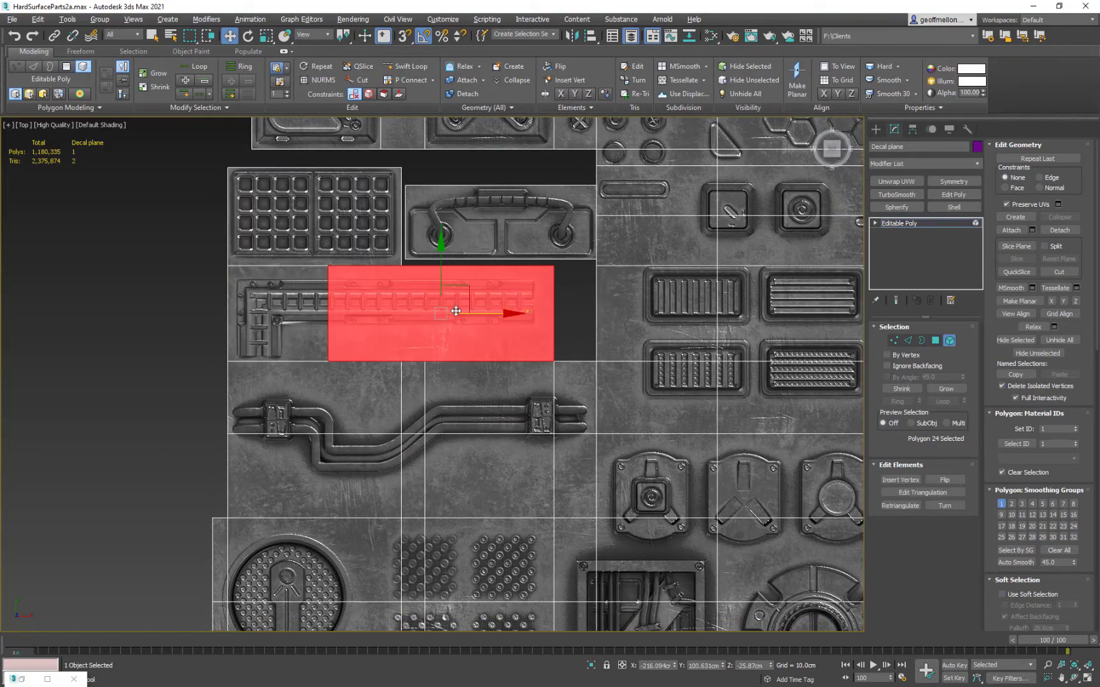
pyautogui.click(291, 354)
pyautogui.click(381, 416)
pyautogui.scroll(-2, 646, 420)
pyautogui.moveTo(645, 419); pyautogui.dragTo(595, 362, button='middle')
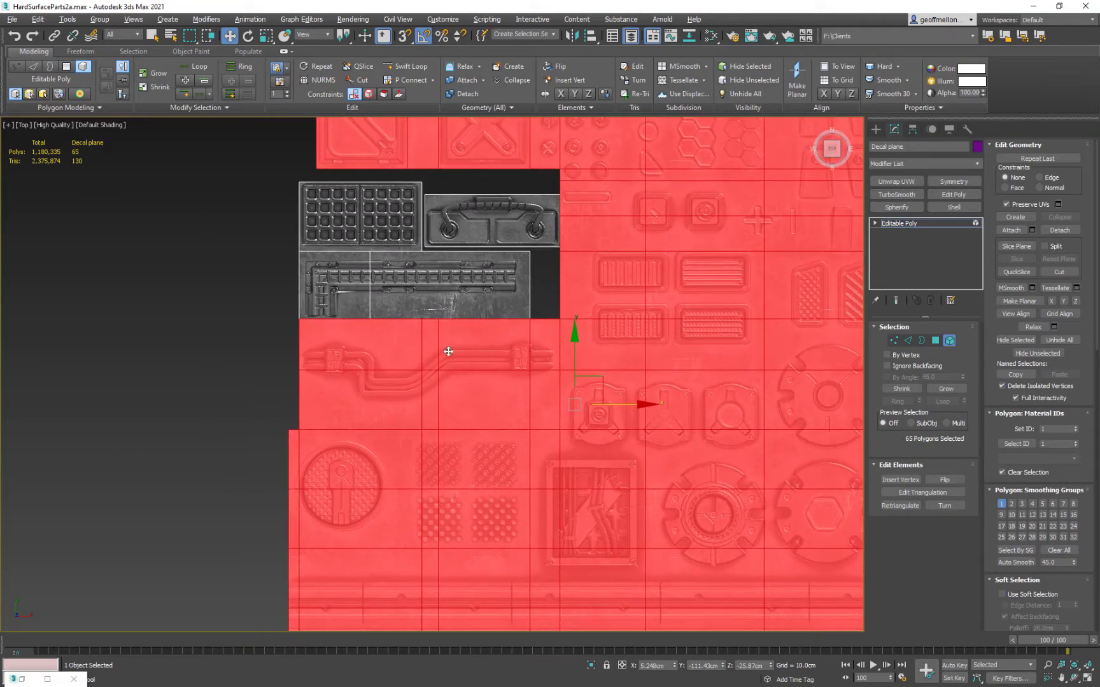
pyautogui.moveTo(430, 355); pyautogui.dragTo(400, 392, button='middle')
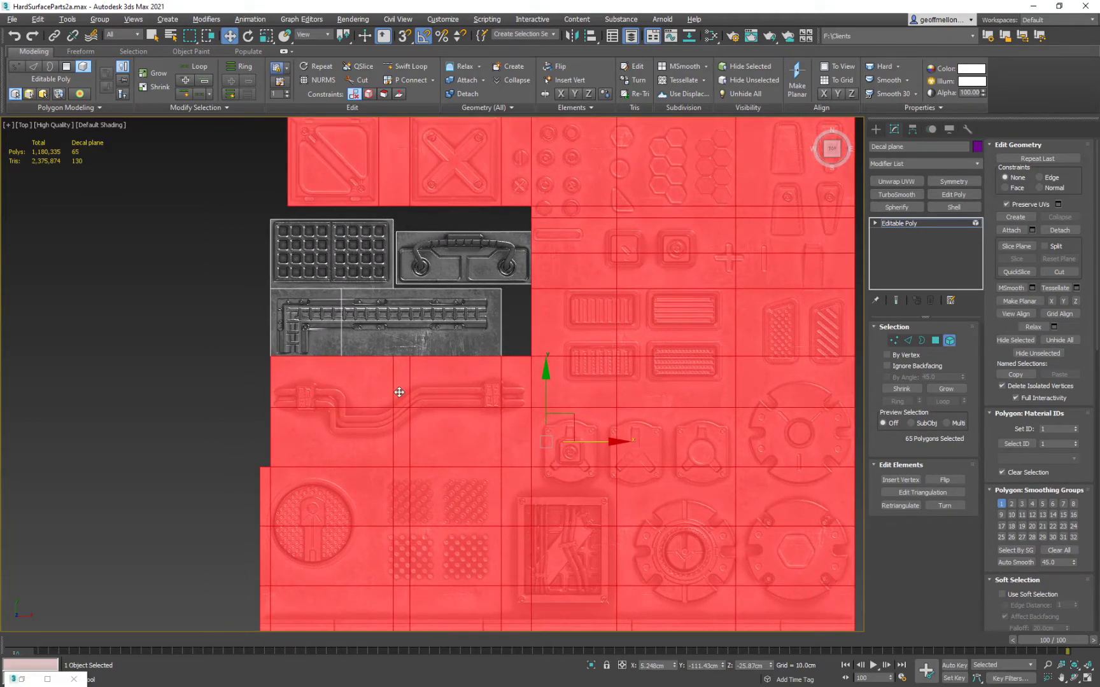
# Step: Select the eight polygons covering the bent pipe decal below the ladder and detach them as a separate element
pyautogui.press('2')
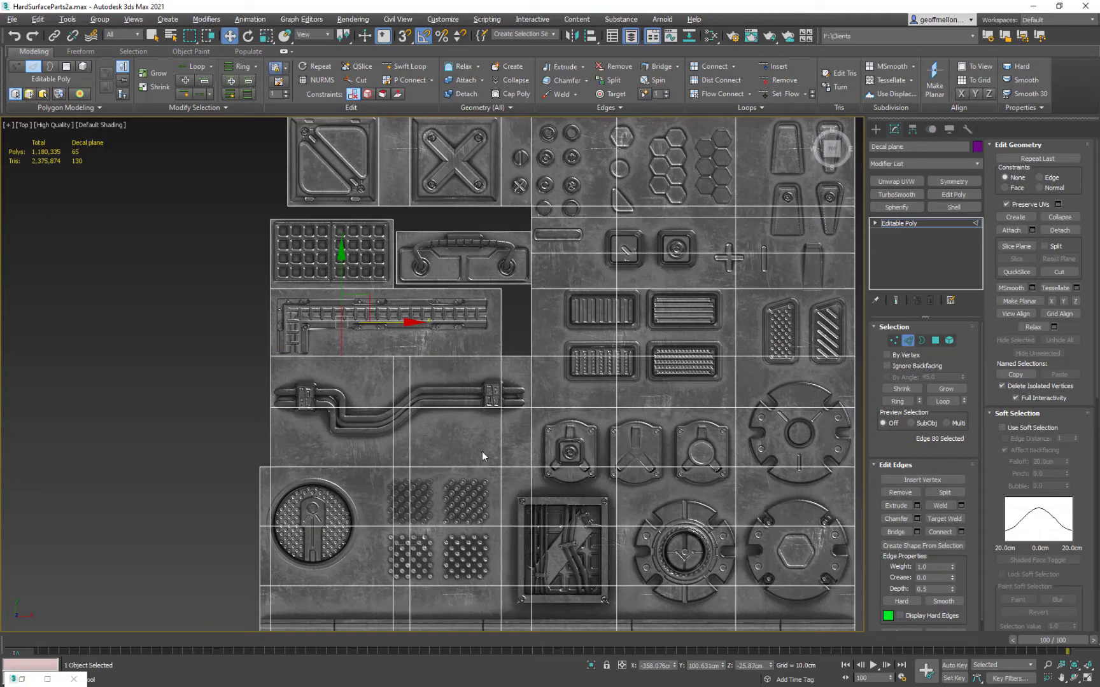
pyautogui.press('4')
pyautogui.click(516, 437)
pyautogui.keyDown('ctrl'); pyautogui.click(464, 443); pyautogui.keyUp('ctrl')
pyautogui.keyDown('ctrl'); pyautogui.click(470, 387); pyautogui.keyUp('ctrl')
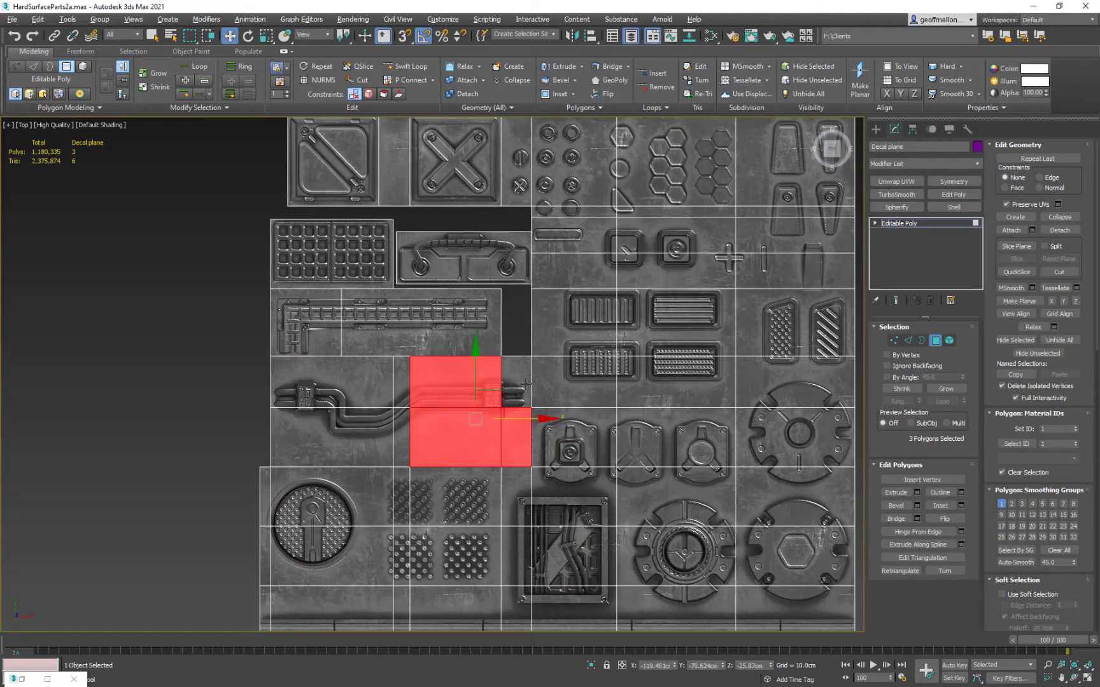
pyautogui.keyDown('ctrl'); pyautogui.click(521, 383); pyautogui.keyUp('ctrl')
pyautogui.keyDown('ctrl'); pyautogui.click(403, 384); pyautogui.keyUp('ctrl')
pyautogui.keyDown('ctrl'); pyautogui.click(401, 439); pyautogui.keyUp('ctrl')
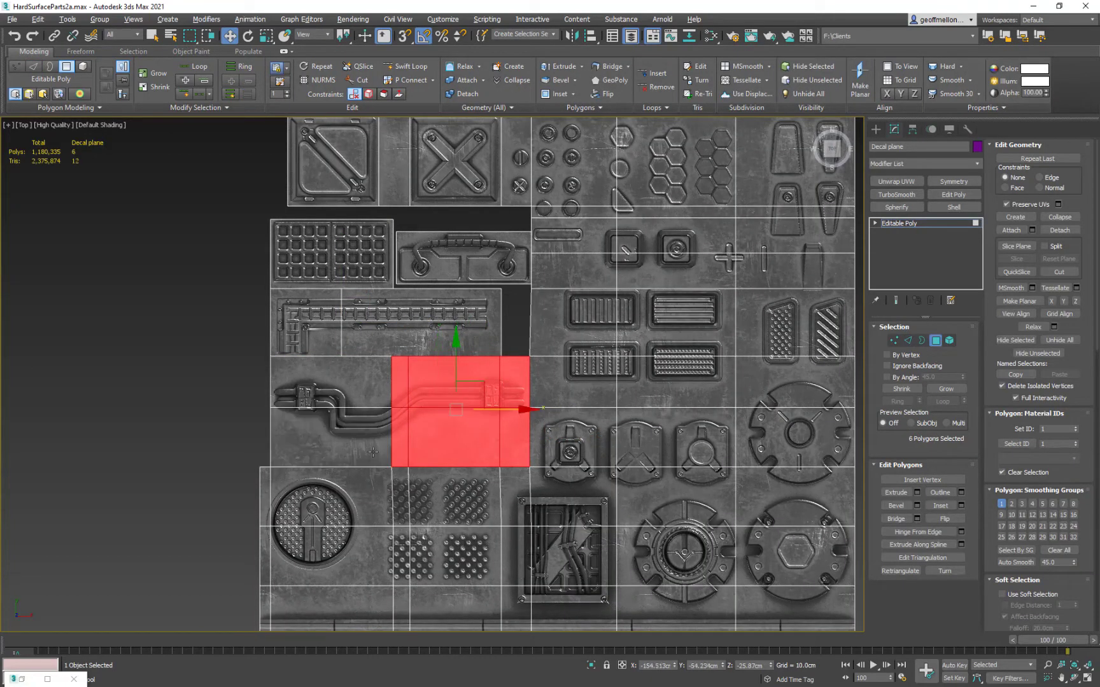
pyautogui.keyDown('ctrl'); pyautogui.click(371, 445); pyautogui.keyUp('ctrl')
pyautogui.keyDown('ctrl'); pyautogui.click(371, 397); pyautogui.keyUp('ctrl')
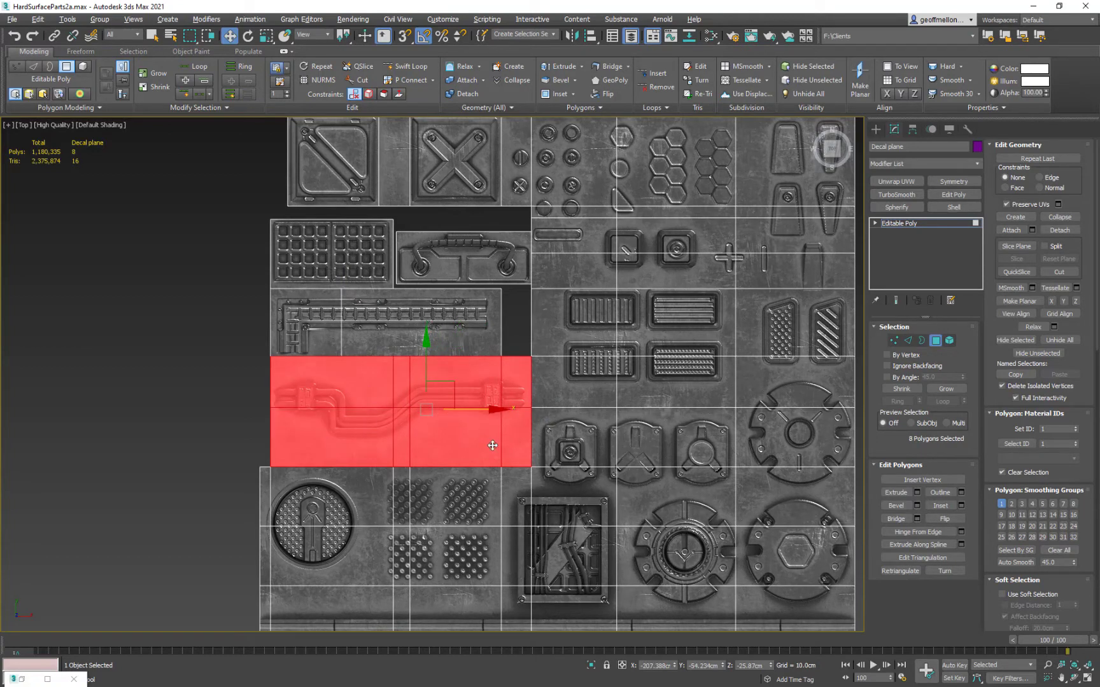
pyautogui.click(1076, 231)
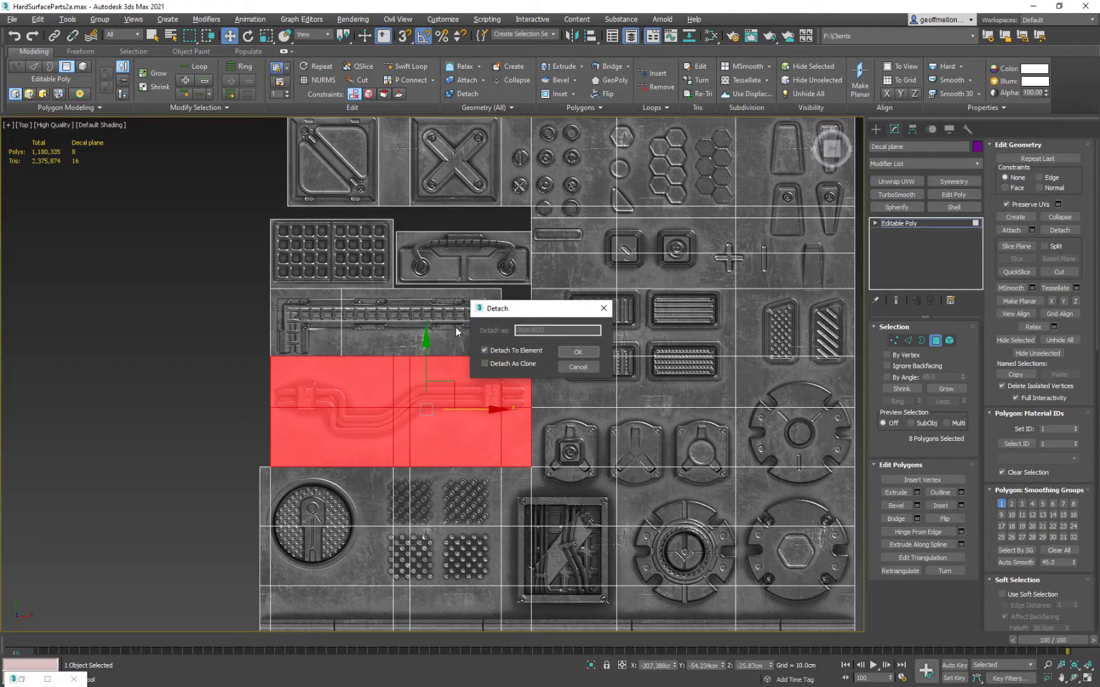
pyautogui.click(580, 353)
# Step: Remove the three inner vertical edge lines and the horizontal one from the pipe piece, merging it into a single polygon
pyautogui.moveTo(442, 367); pyautogui.dragTo(486, 358, button='middle')
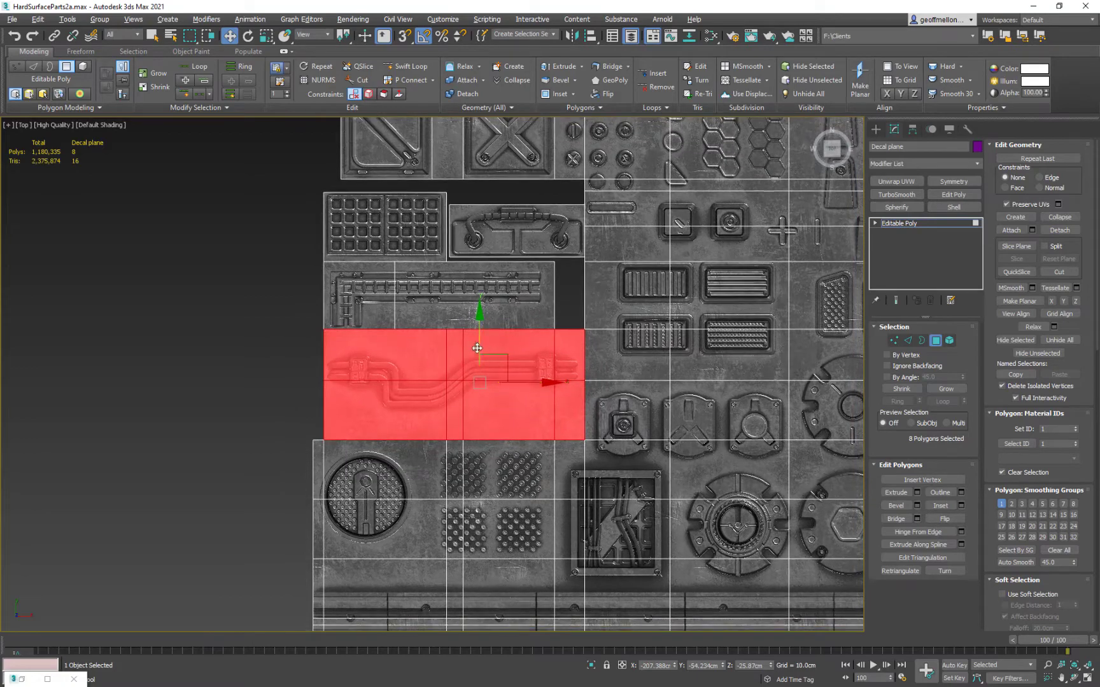
pyautogui.press('2')
pyautogui.scroll(5, 462, 374)
pyautogui.doubleClick(472, 354)
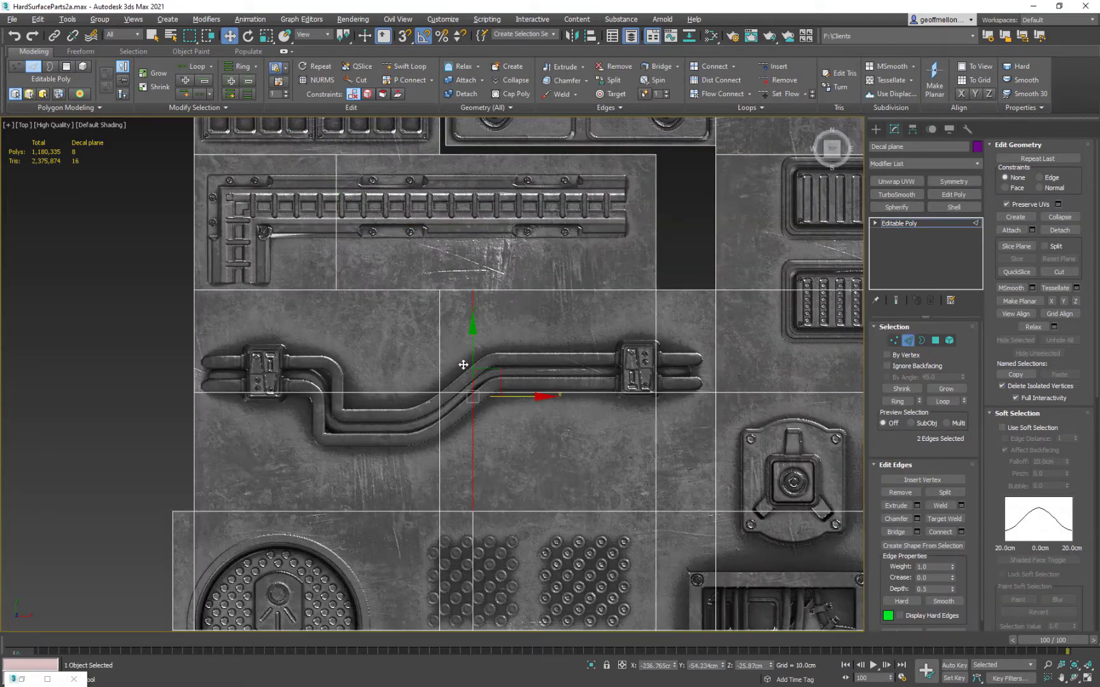
pyautogui.keyDown('ctrl'); pyautogui.doubleClick(439, 364); pyautogui.keyUp('ctrl')
pyautogui.hotkey('ctrl', 'BackSpace')
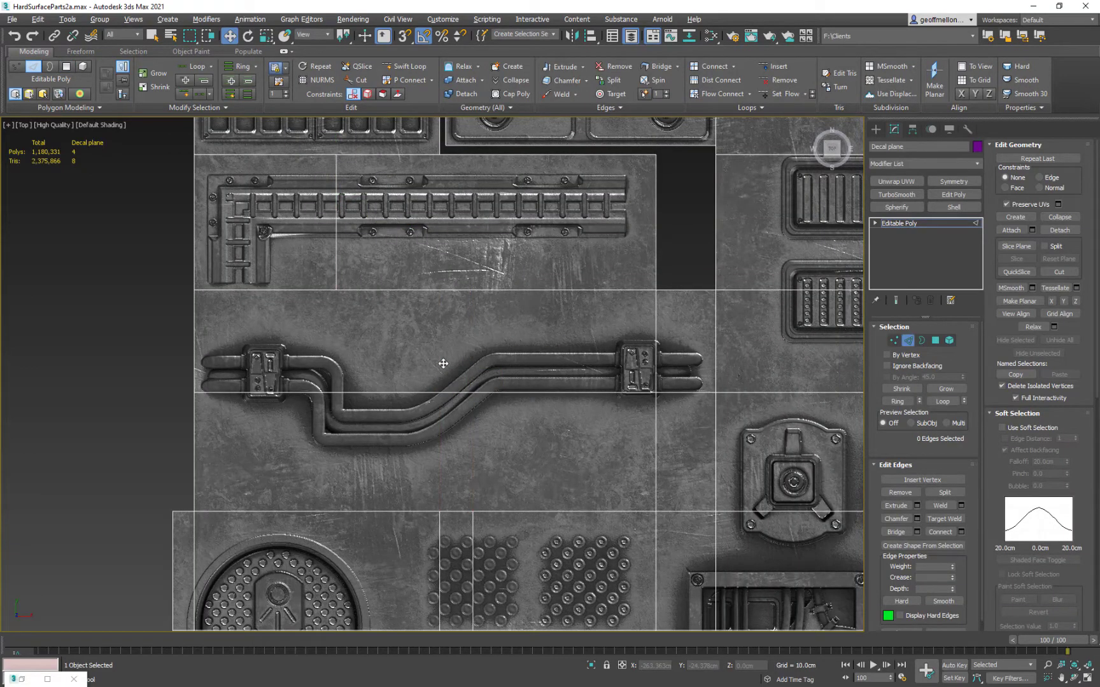
pyautogui.doubleClick(656, 344)
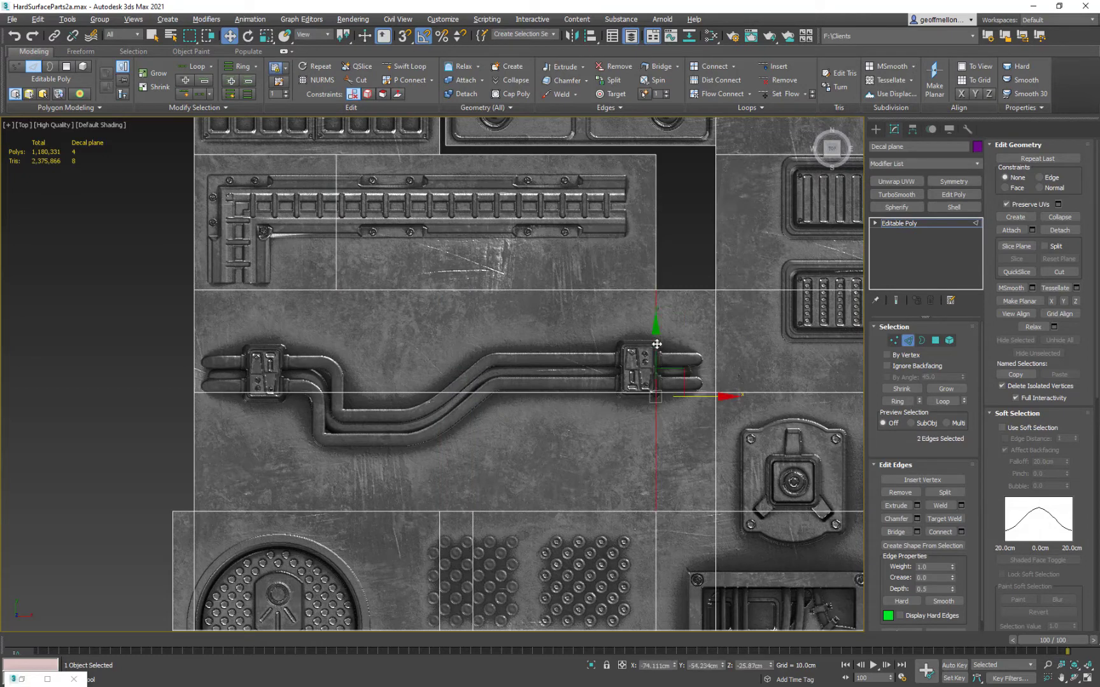
pyautogui.hotkey('ctrl', 'BackSpace')
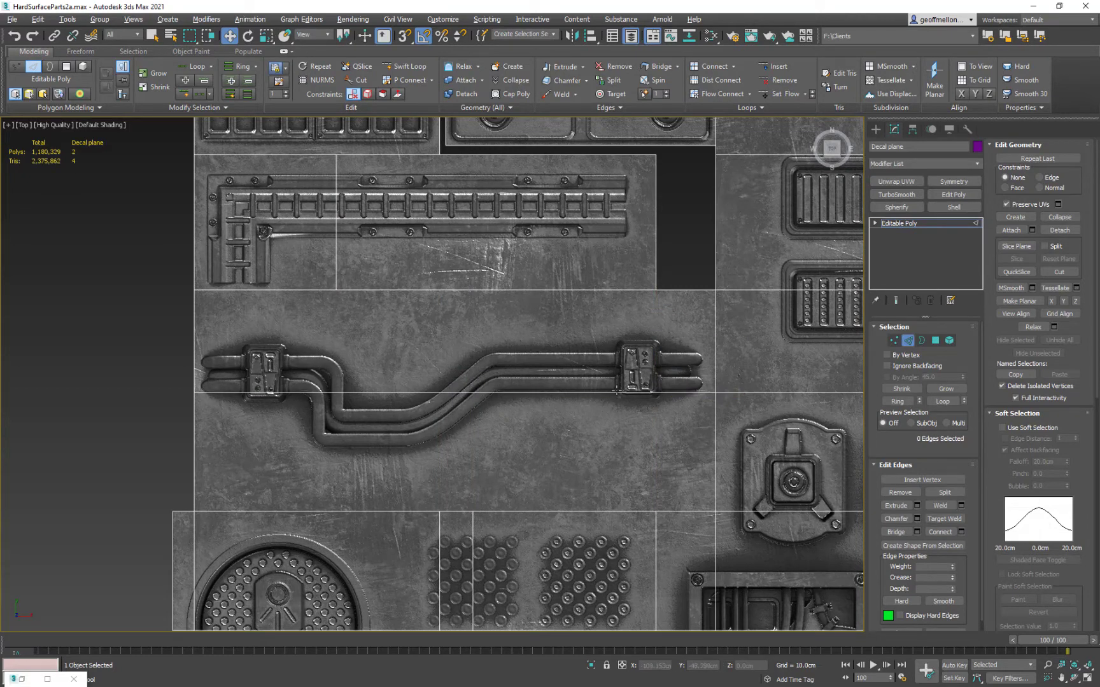
pyautogui.click(616, 392)
pyautogui.hotkey('ctrl', 'BackSpace')
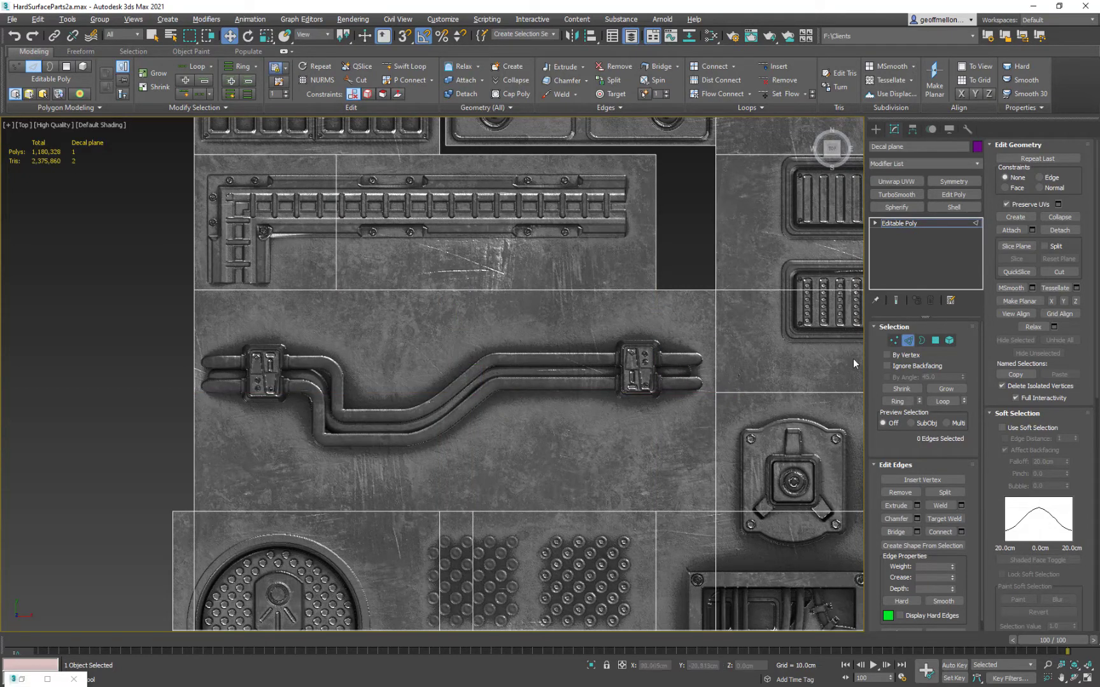
# Step: Try moving the ladder corner element left off the sheet with Preserve UVs on, and undo the move
pyautogui.click(948, 341)
pyautogui.click(523, 196)
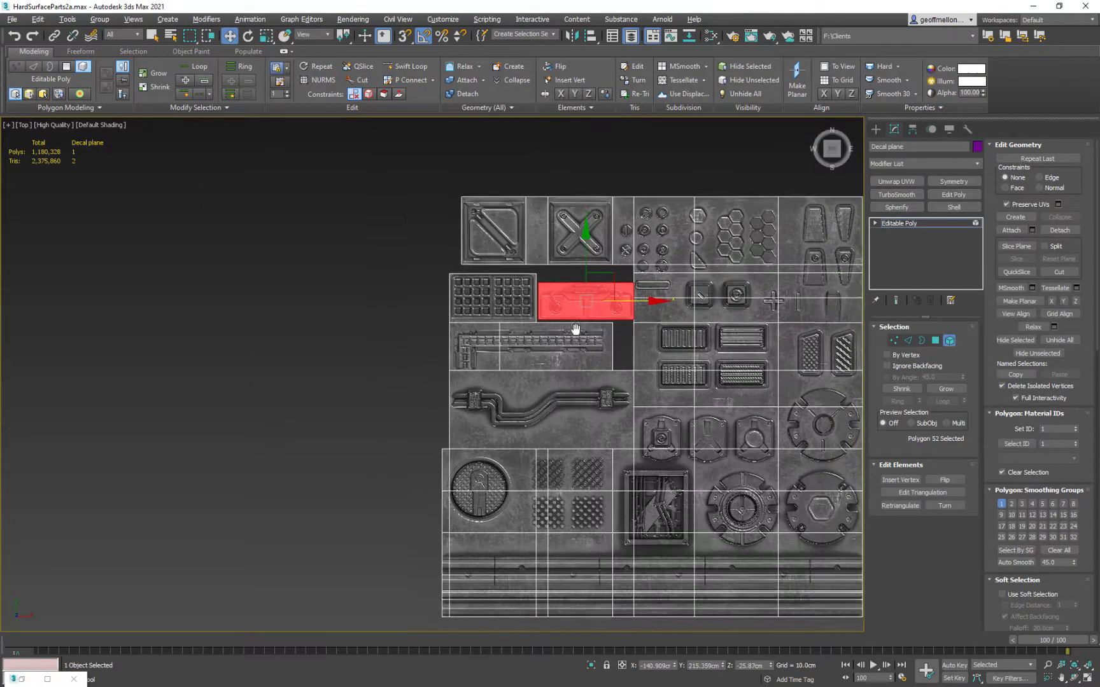
pyautogui.moveTo(575, 329); pyautogui.dragTo(484, 263, button='middle')
pyautogui.moveTo(717, 354); pyautogui.dragTo(740, 281, button='middle')
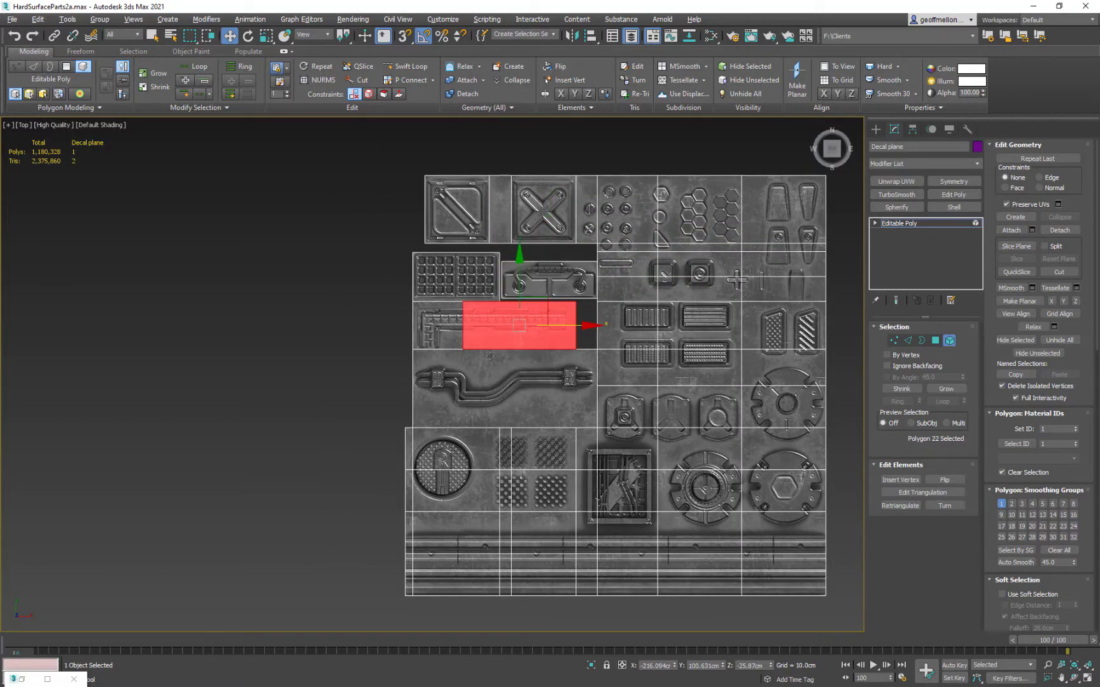
pyautogui.click(432, 323)
pyautogui.moveTo(492, 327); pyautogui.dragTo(280, 325)
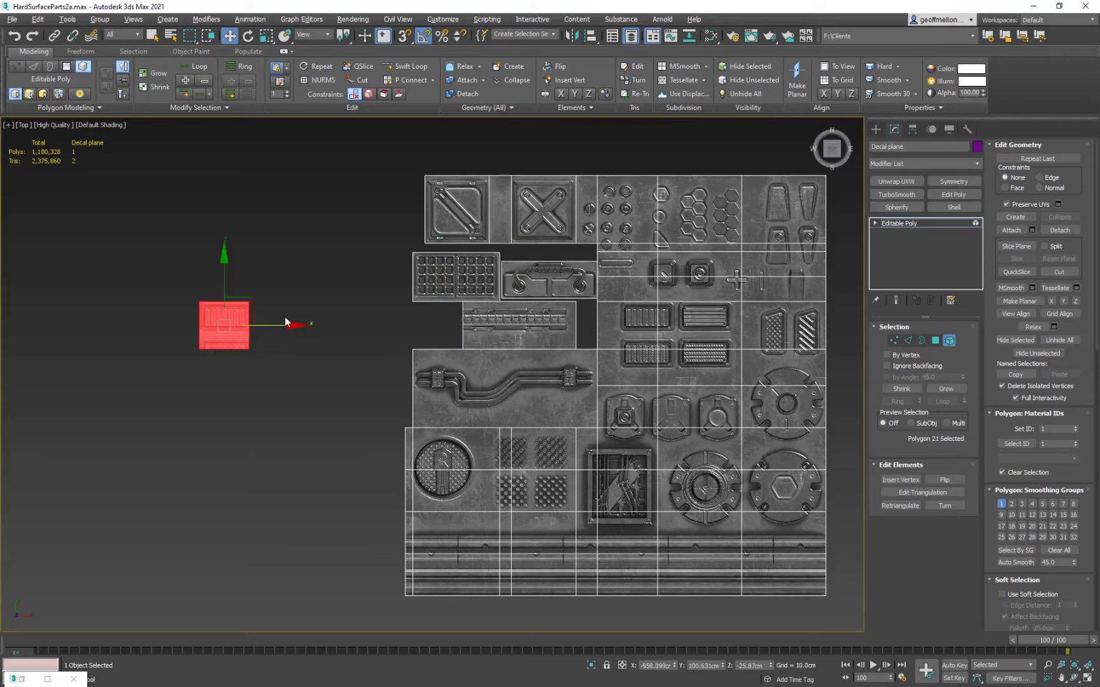
pyautogui.press('2')
pyautogui.click(250, 330)
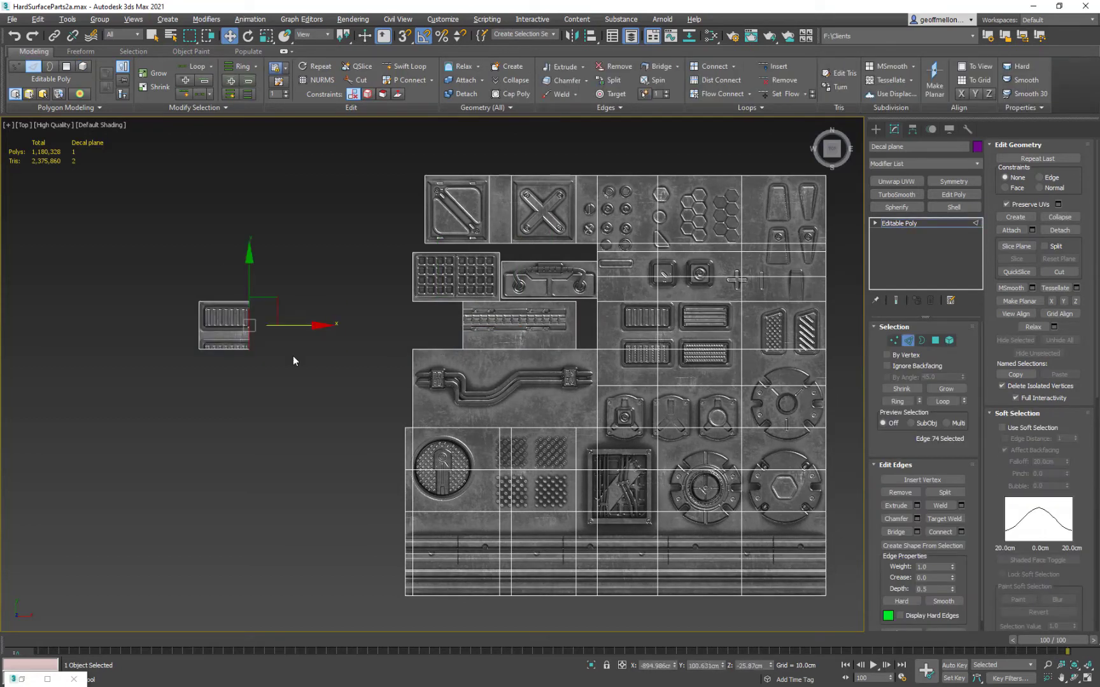
pyautogui.hotkey('ctrl', 'z')
pyautogui.hotkey('ctrl', 'z')
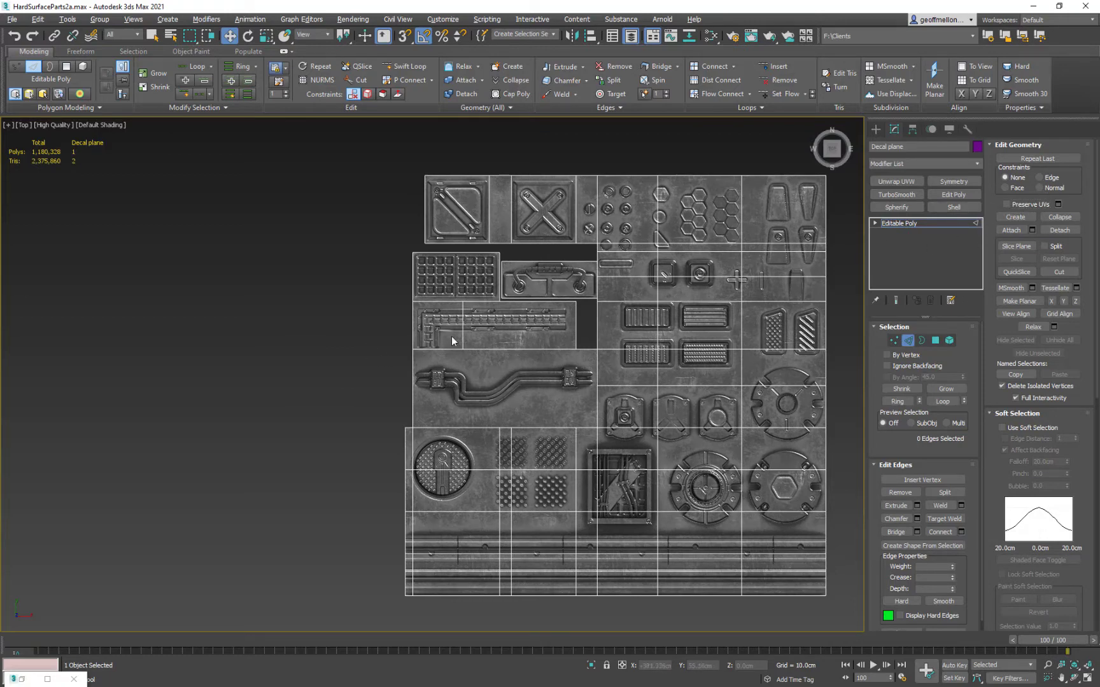
# Step: Move the ladder corner polygon left off the sheet, and extend its right edge to the right with Preserve UVs turned on
pyautogui.press('4')
pyautogui.moveTo(487, 326); pyautogui.dragTo(323, 325)
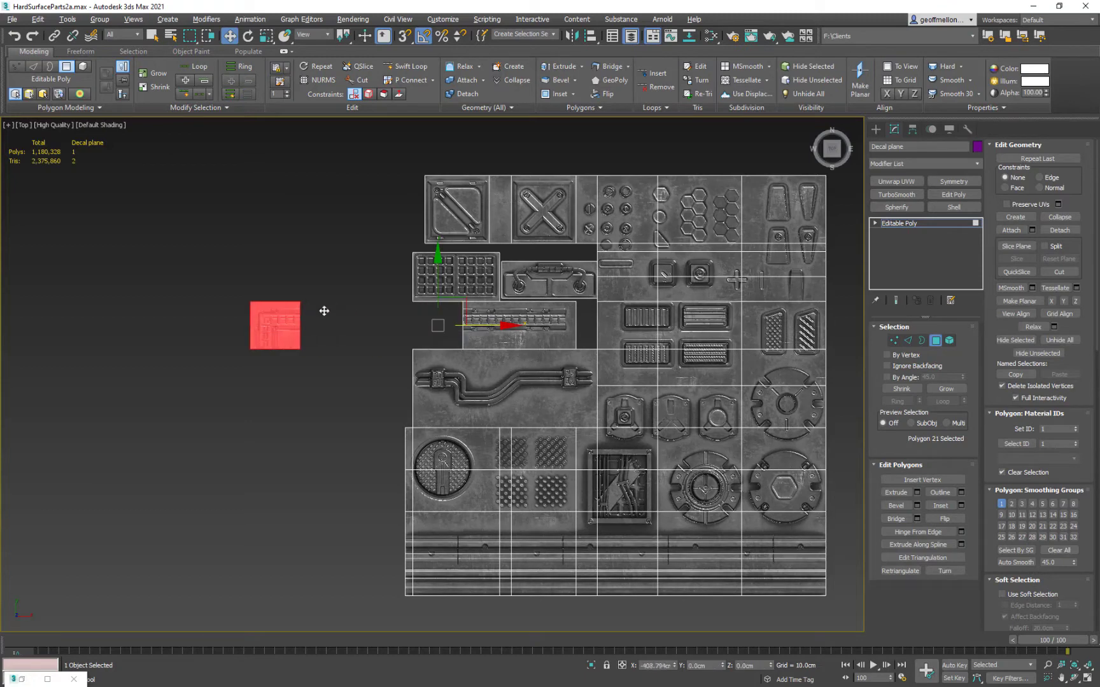
pyautogui.press('2')
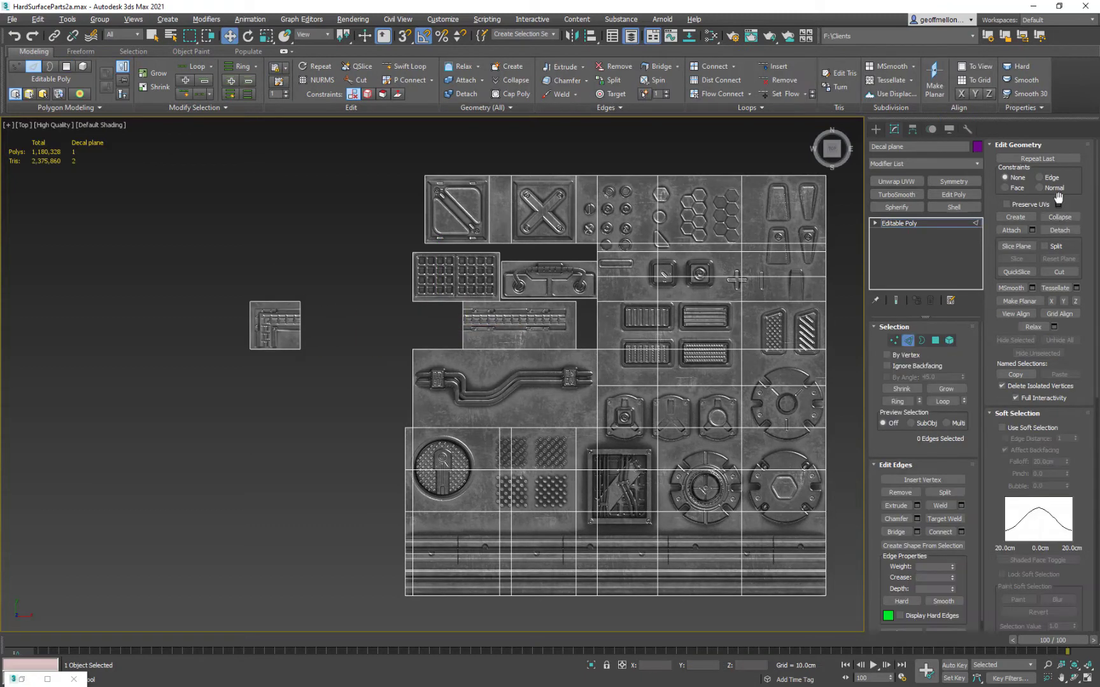
pyautogui.click(1006, 204)
pyautogui.click(302, 339)
pyautogui.moveTo(339, 322); pyautogui.dragTo(445, 343)
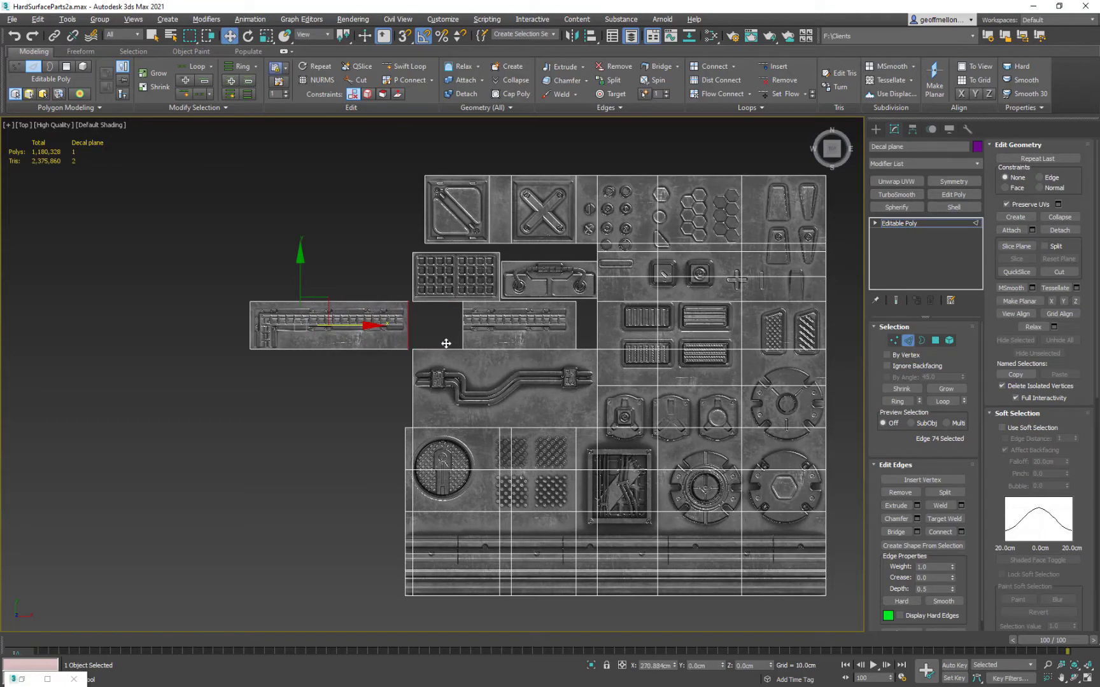
# Step: Undo the edge extension and the ladder corner's move off the sheet
pyautogui.hotkey('ctrl', 'z')
pyautogui.hotkey('ctrl', 'z')
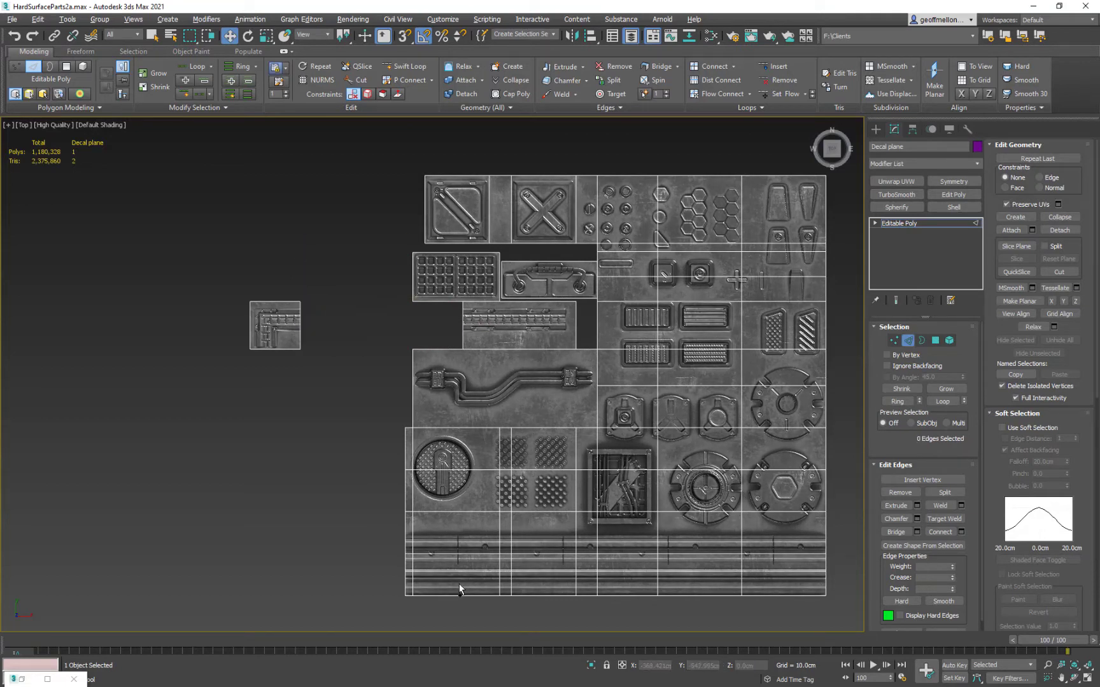
pyautogui.hotkey('ctrl', 'z')
# Step: Move the vertical edge loop running through the left vents to just beyond the left side of those vent decals
pyautogui.moveTo(570, 339); pyautogui.dragTo(408, 327, button='middle')
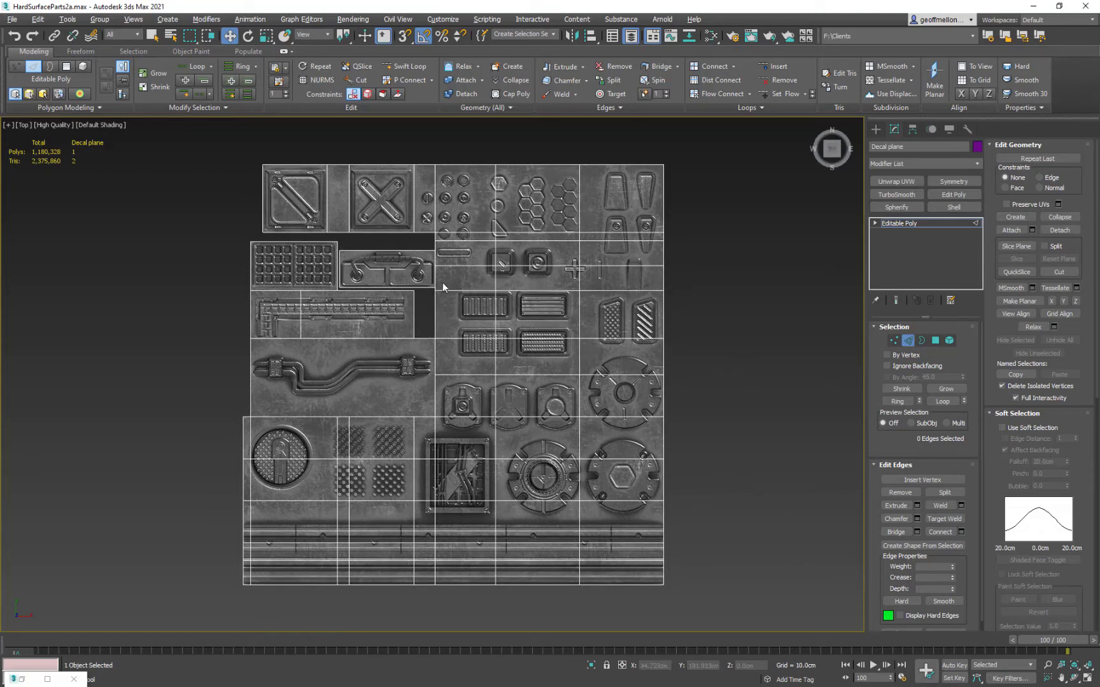
pyautogui.doubleClick(495, 316)
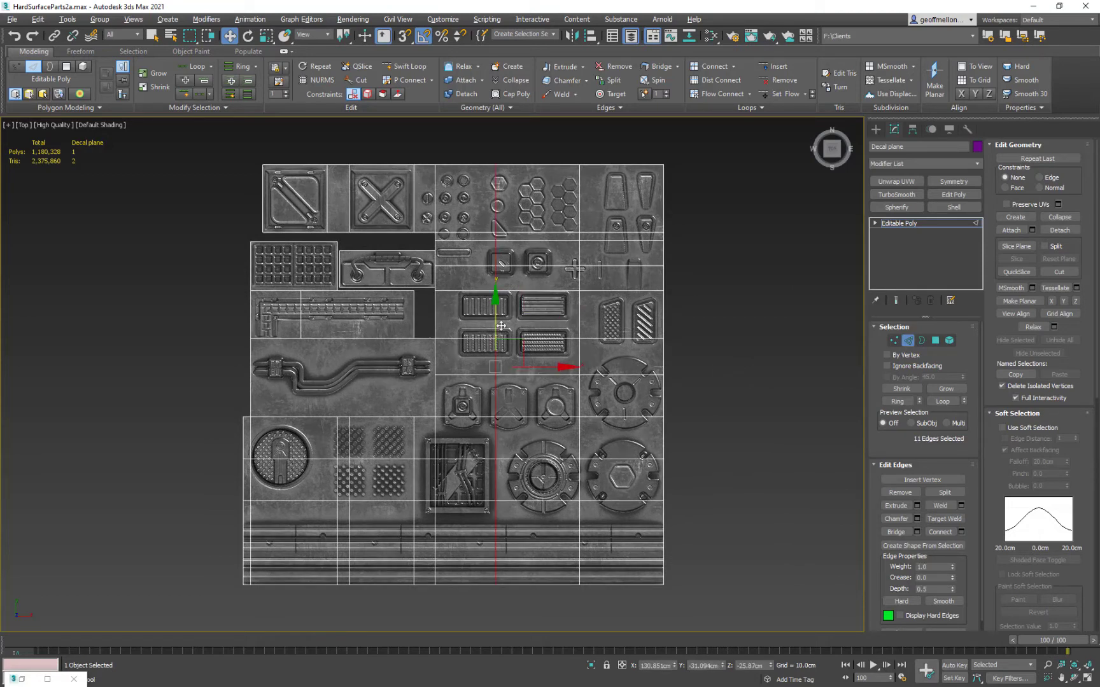
pyautogui.moveTo(541, 368); pyautogui.dragTo(515, 367)
pyautogui.hotkey('ctrl', 'z')
pyautogui.moveTo(539, 368); pyautogui.dragTo(498, 361)
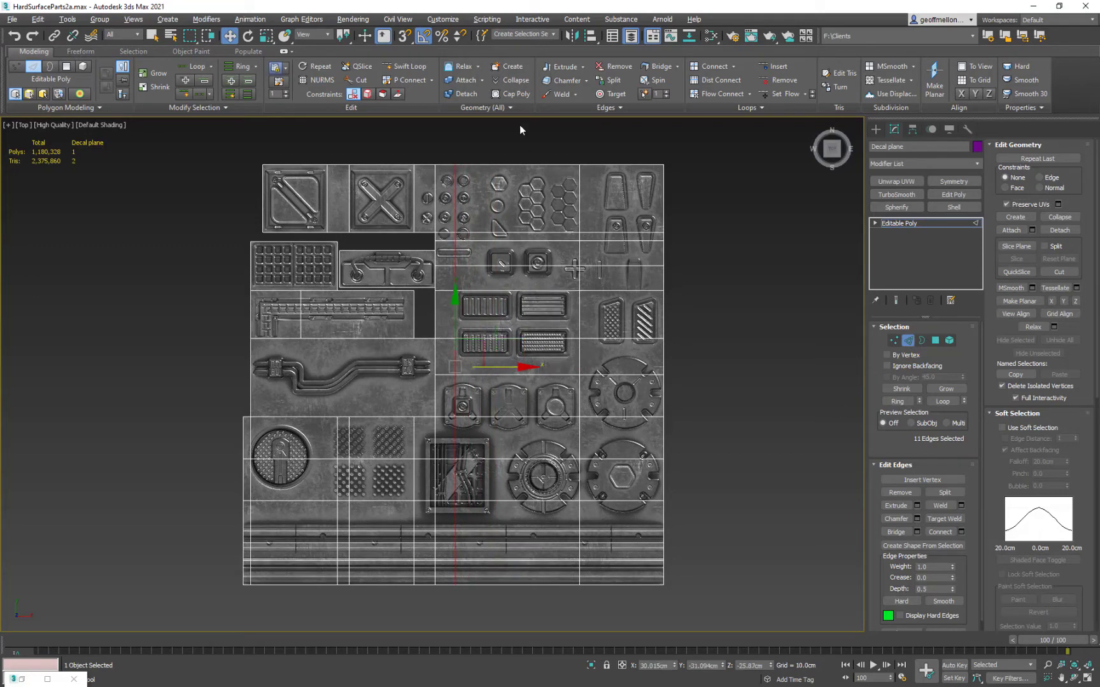
# Step: Insert a vertical edge loop between the left and right vent decals with Swift Loop
pyautogui.click(401, 66)
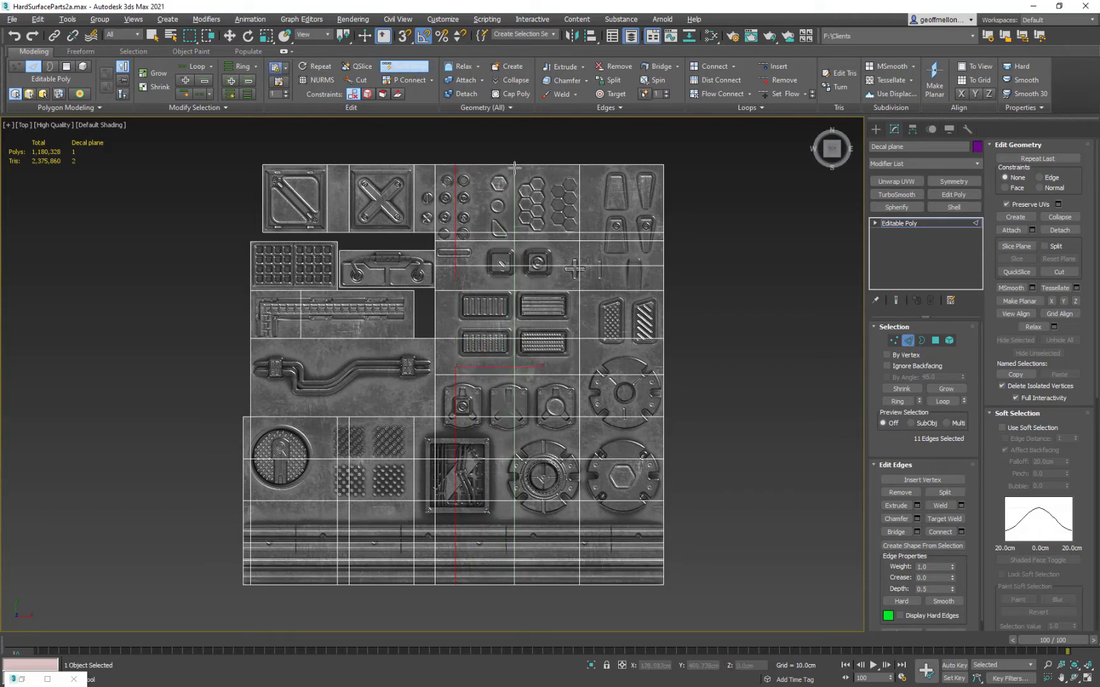
pyautogui.click(515, 168)
pyautogui.press('w')
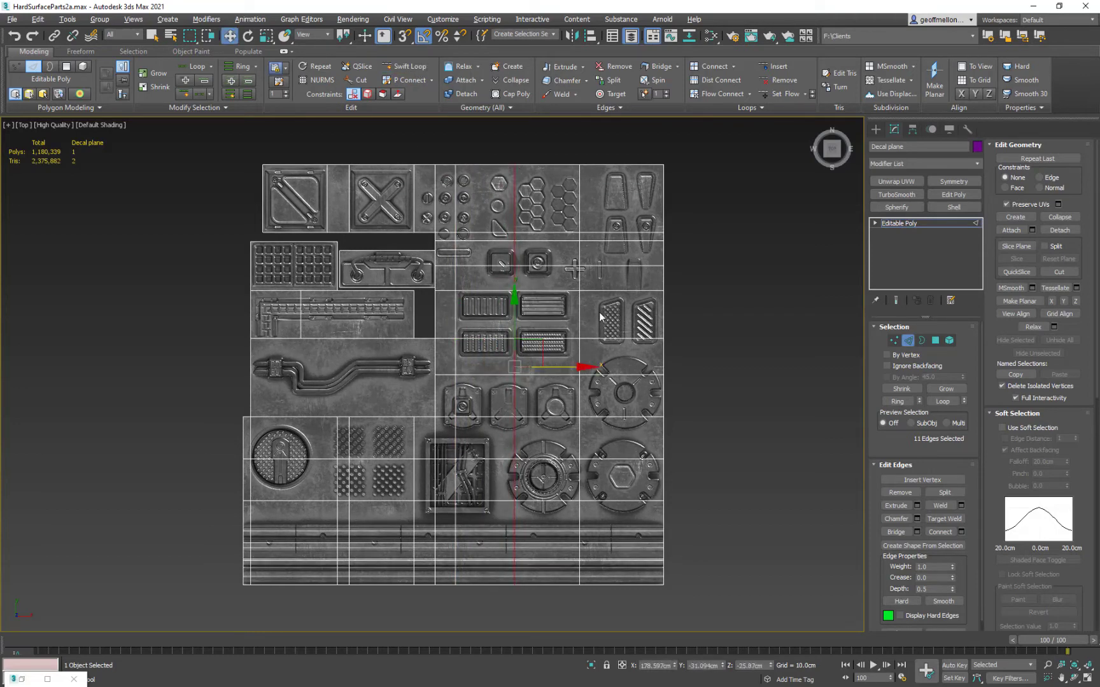
# Step: Move the horizontal edge loop through the lower vents up between the two vent rows, and the loop below them up to their lower side
pyautogui.moveTo(600, 316); pyautogui.dragTo(593, 272, button='middle')
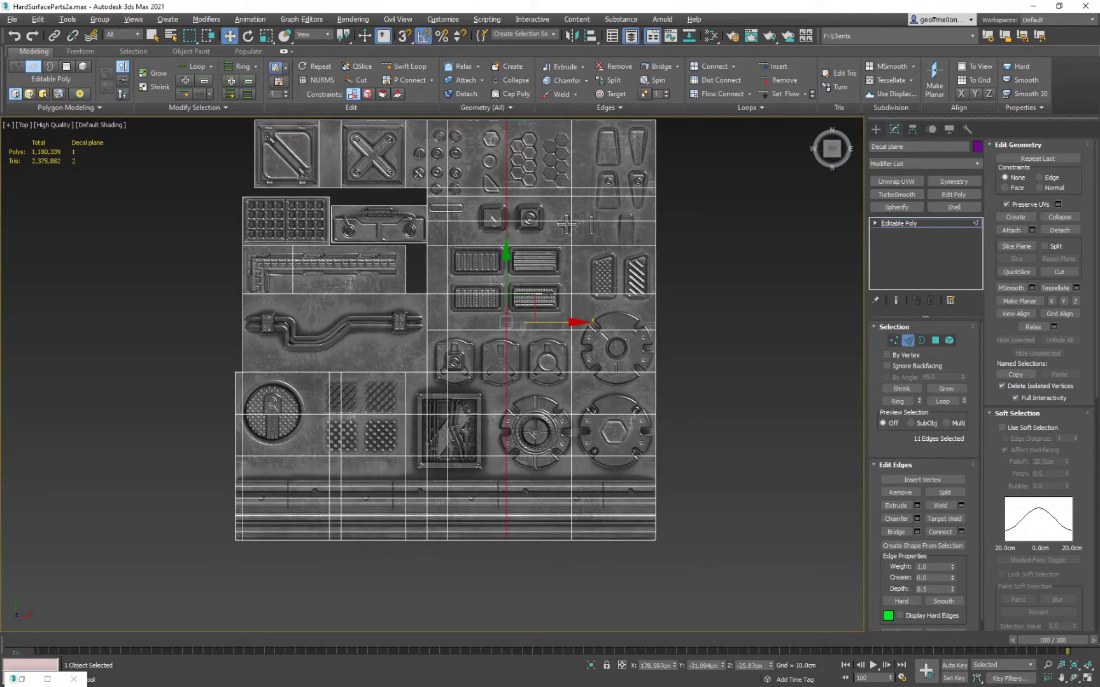
pyautogui.doubleClick(544, 293)
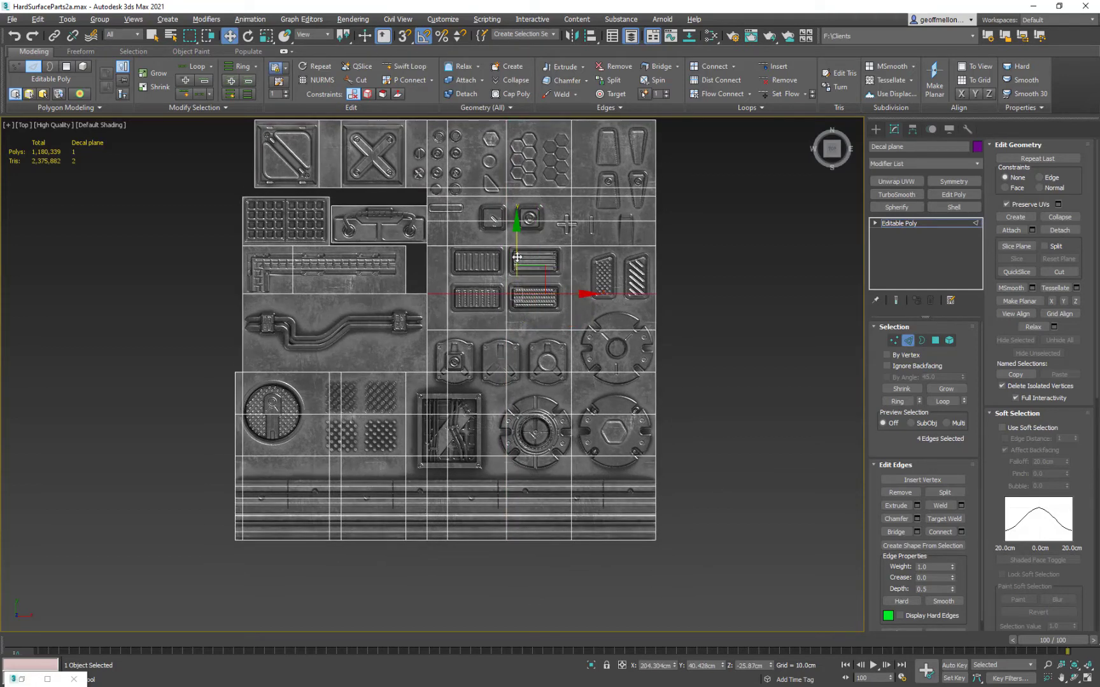
pyautogui.moveTo(517, 257); pyautogui.dragTo(520, 244)
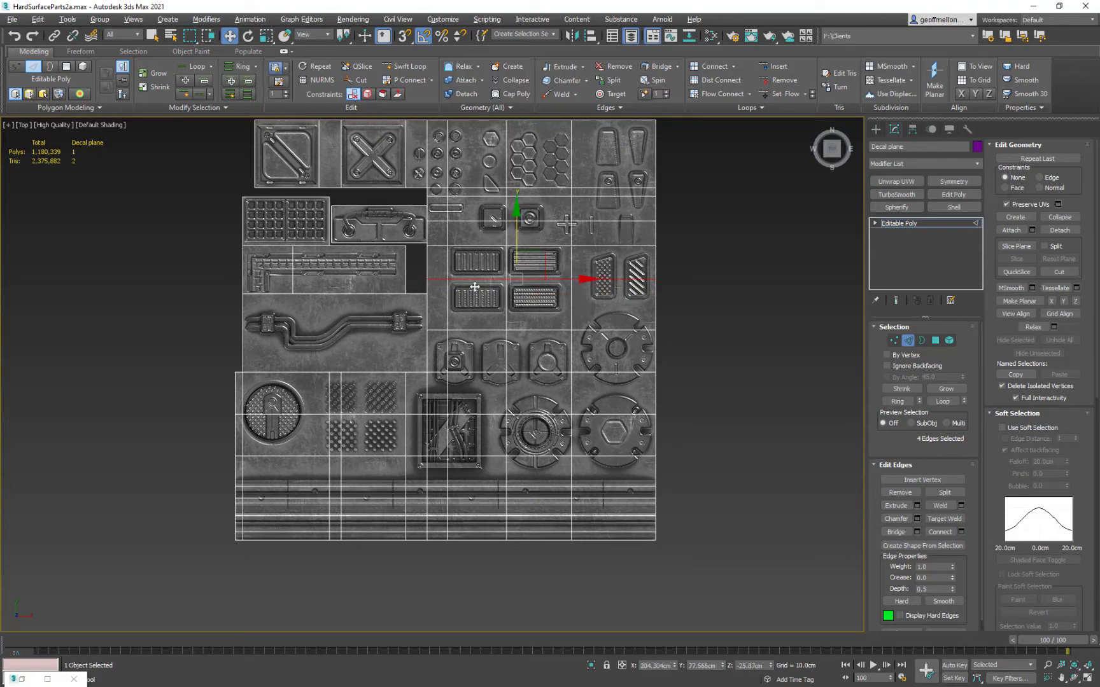
pyautogui.doubleClick(534, 332)
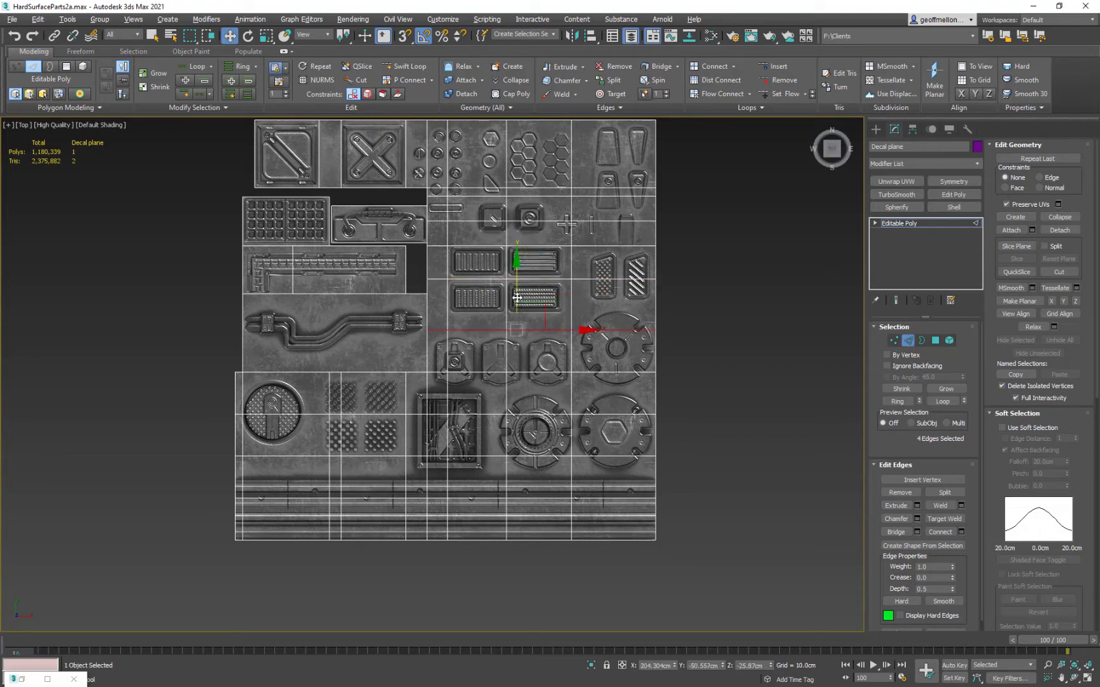
pyautogui.moveTo(517, 297); pyautogui.dragTo(517, 282)
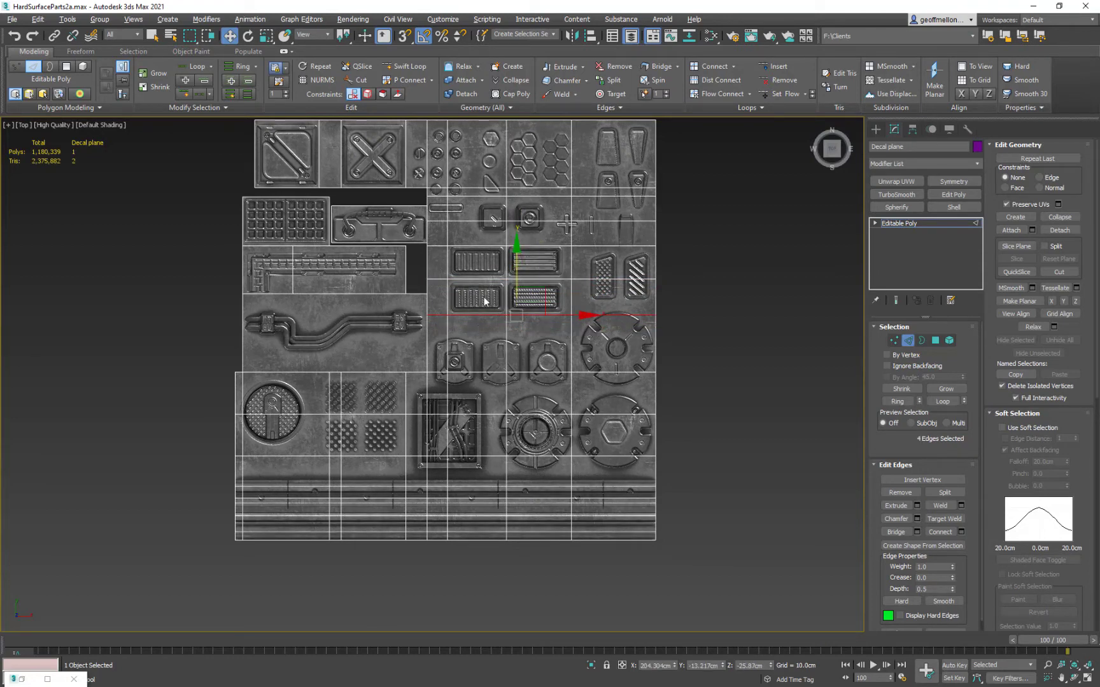
pyautogui.moveTo(485, 301); pyautogui.dragTo(502, 320, button='middle')
# Step: Delete the two narrow blank polygons directly left of the four vent decals
pyautogui.press('4')
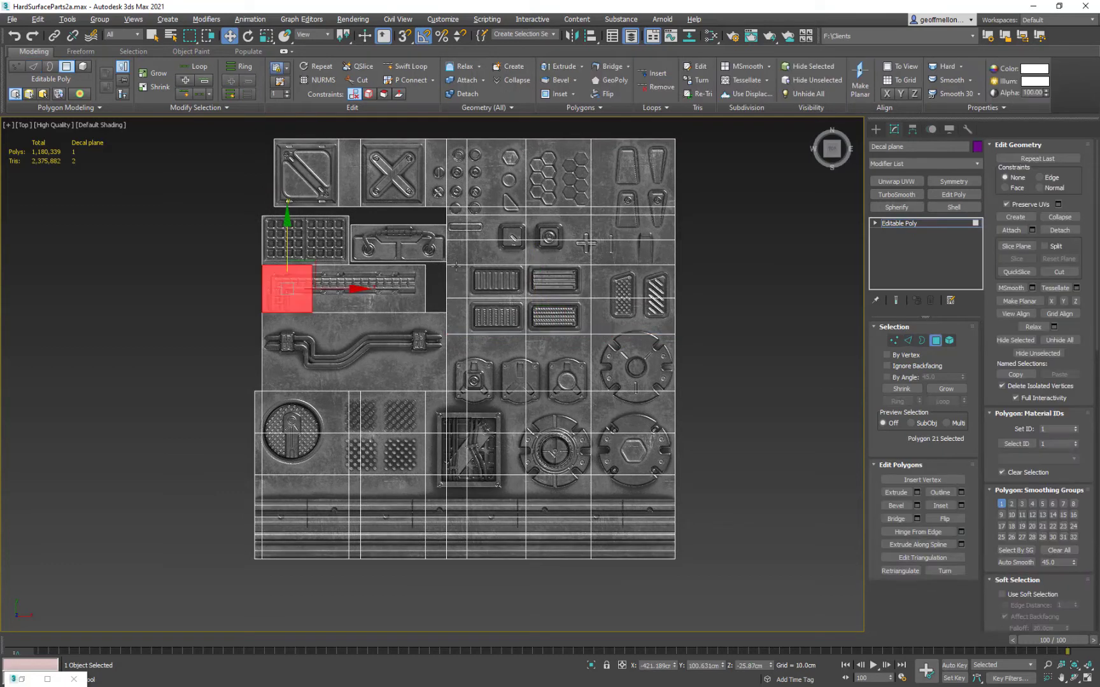
pyautogui.click(456, 277)
pyautogui.keyDown('ctrl'); pyautogui.click(456, 313); pyautogui.keyUp('ctrl')
pyautogui.press('Delete')
# Step: Detach the four vent polygons together from the sheet as an element
pyautogui.click(496, 285)
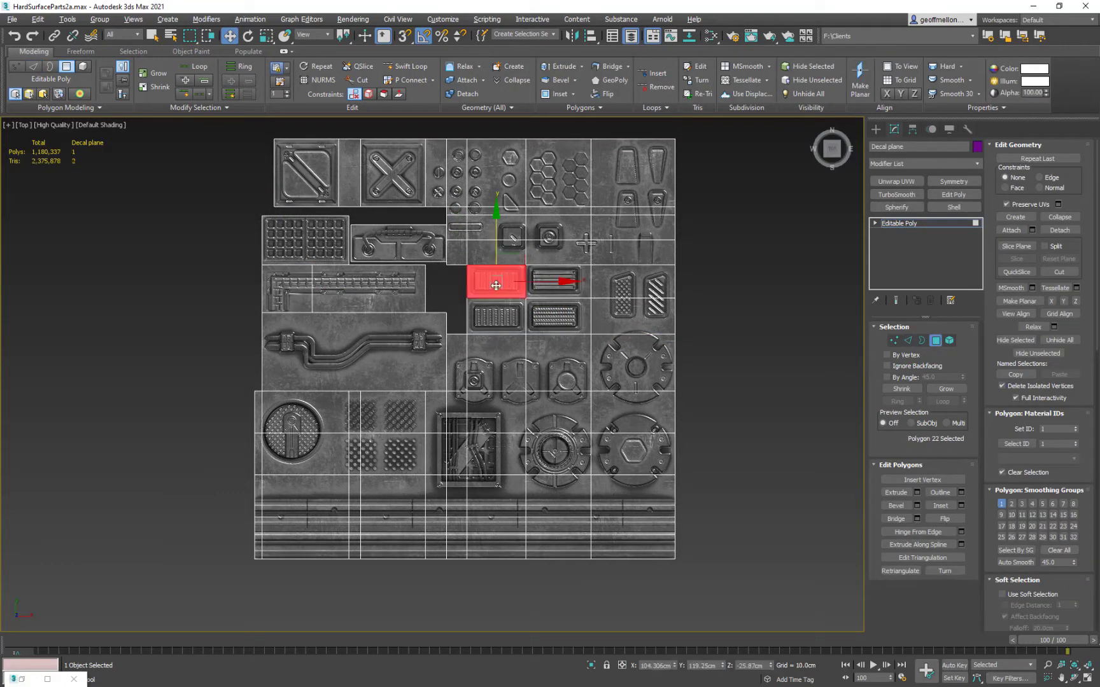
pyautogui.keyDown('ctrl'); pyautogui.click(517, 314); pyautogui.keyUp('ctrl')
pyautogui.keyDown('ctrl'); pyautogui.click(534, 313); pyautogui.keyUp('ctrl')
pyautogui.keyDown('ctrl'); pyautogui.click(558, 274); pyautogui.keyUp('ctrl')
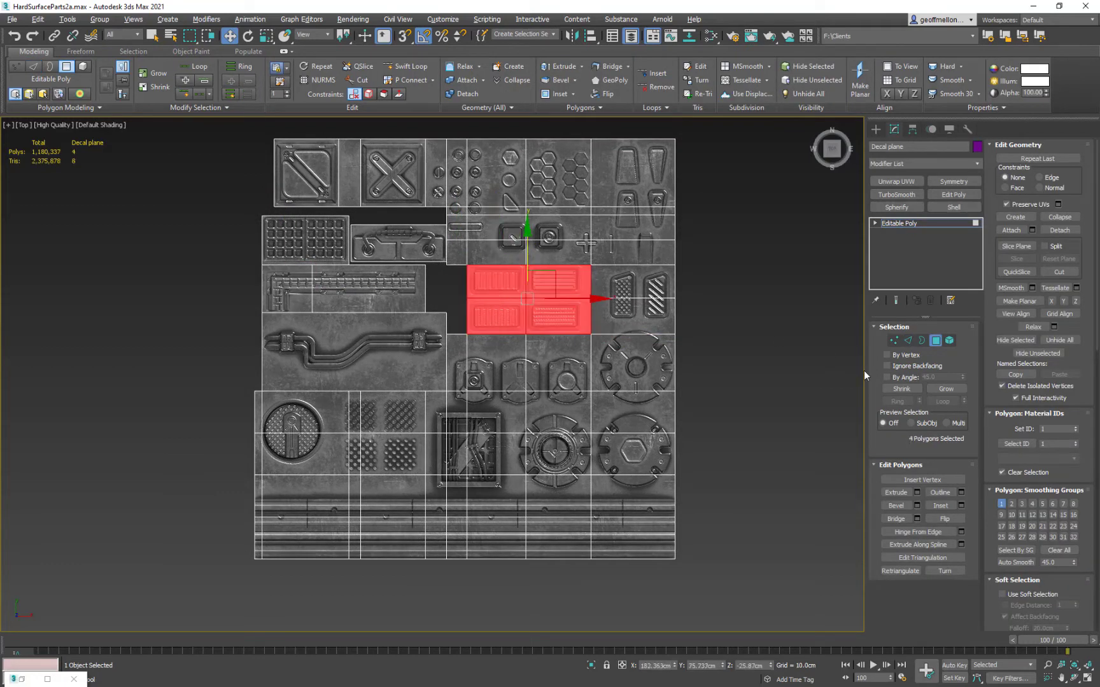
pyautogui.click(1060, 230)
pyautogui.click(577, 353)
pyautogui.scroll(3, 560, 273)
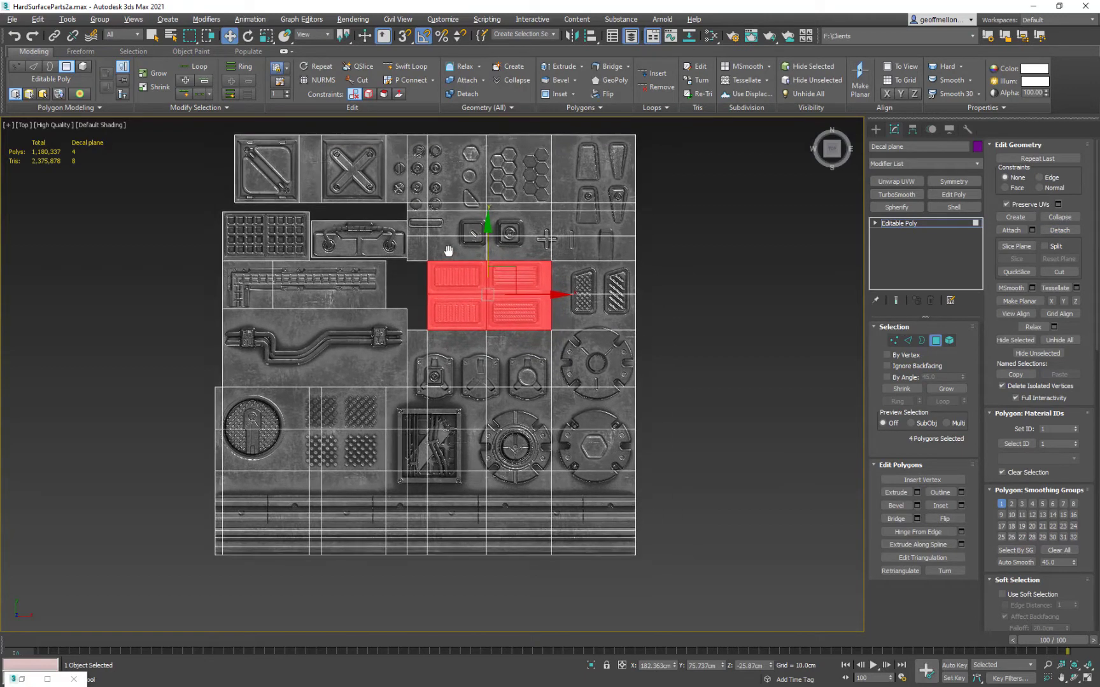
pyautogui.click(564, 292)
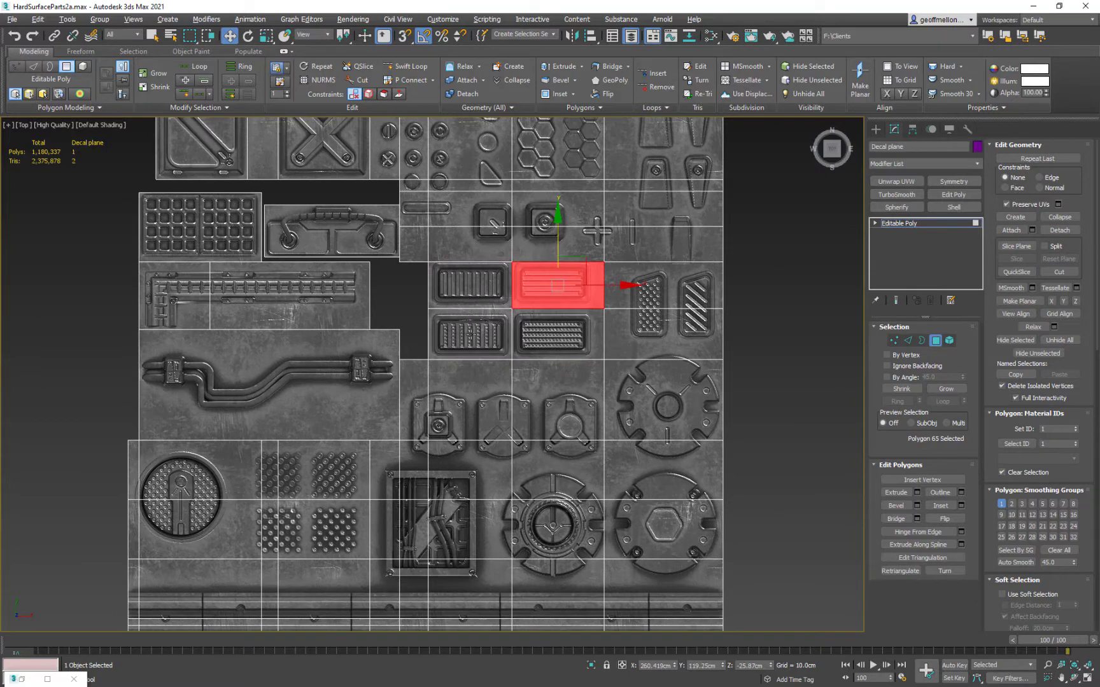
pyautogui.click(1060, 230)
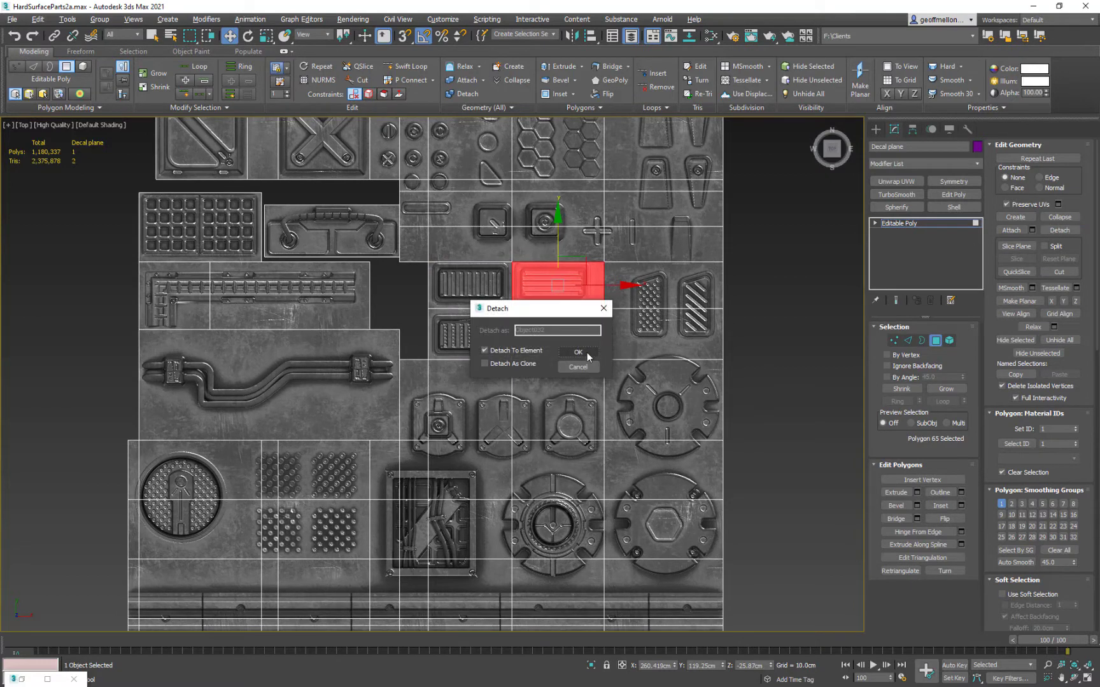
pyautogui.click(578, 367)
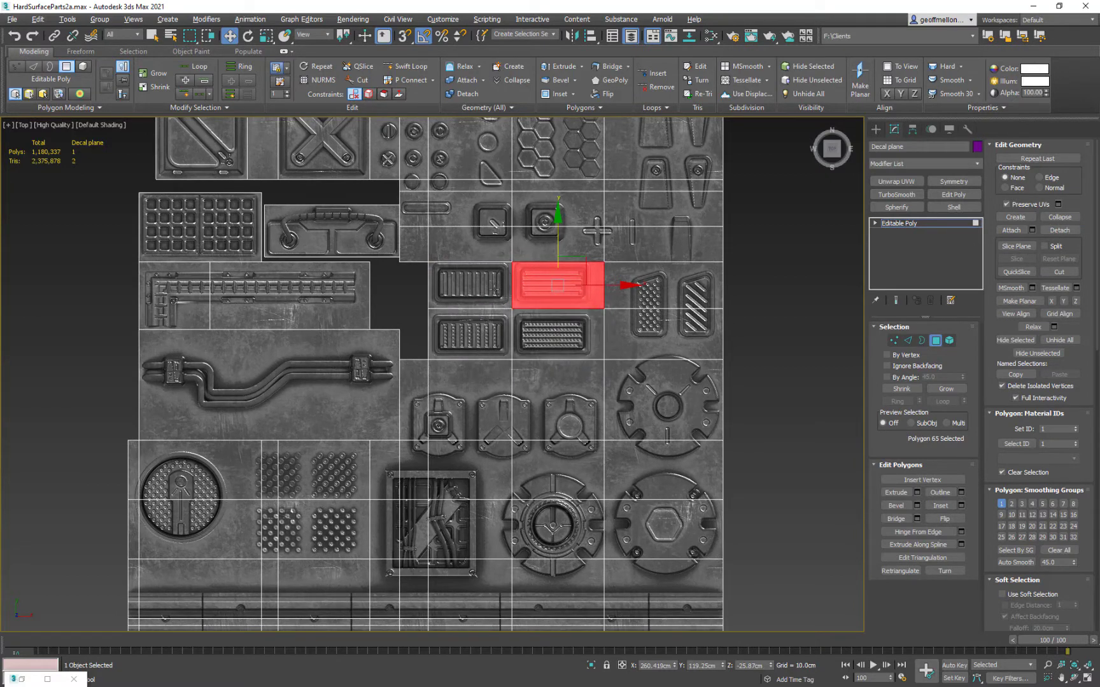
pyautogui.click(494, 287)
pyautogui.scroll(6, 474, 270)
pyautogui.moveTo(484, 267); pyautogui.dragTo(523, 209, button='middle')
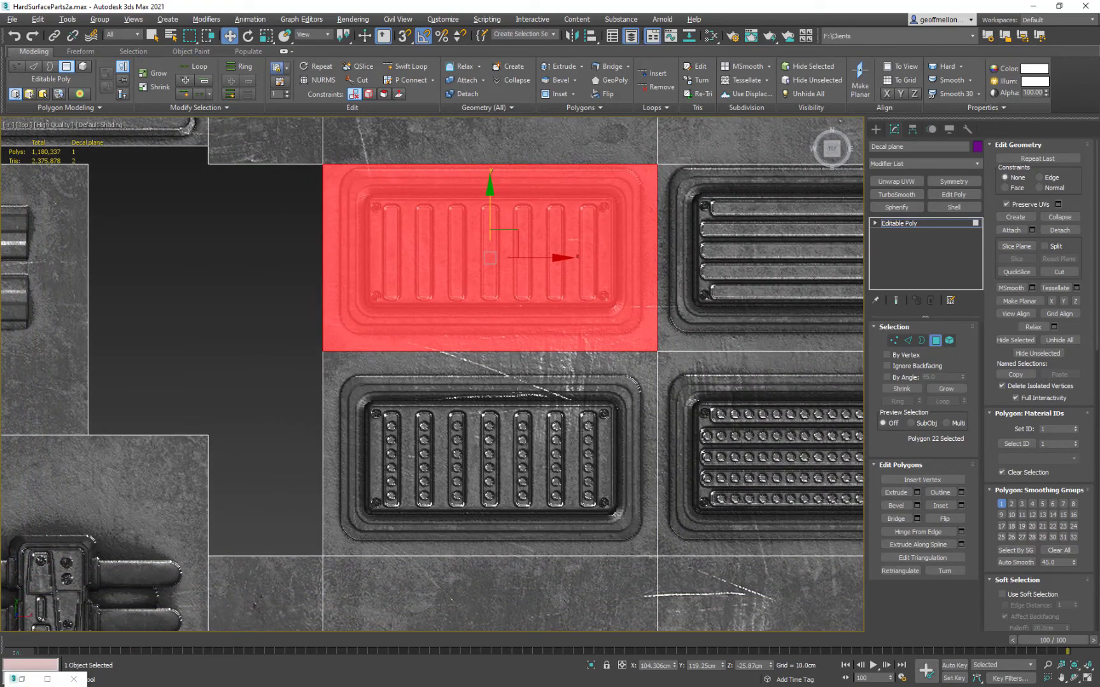
pyautogui.keyDown('ctrl'); pyautogui.click(512, 418); pyautogui.keyUp('ctrl')
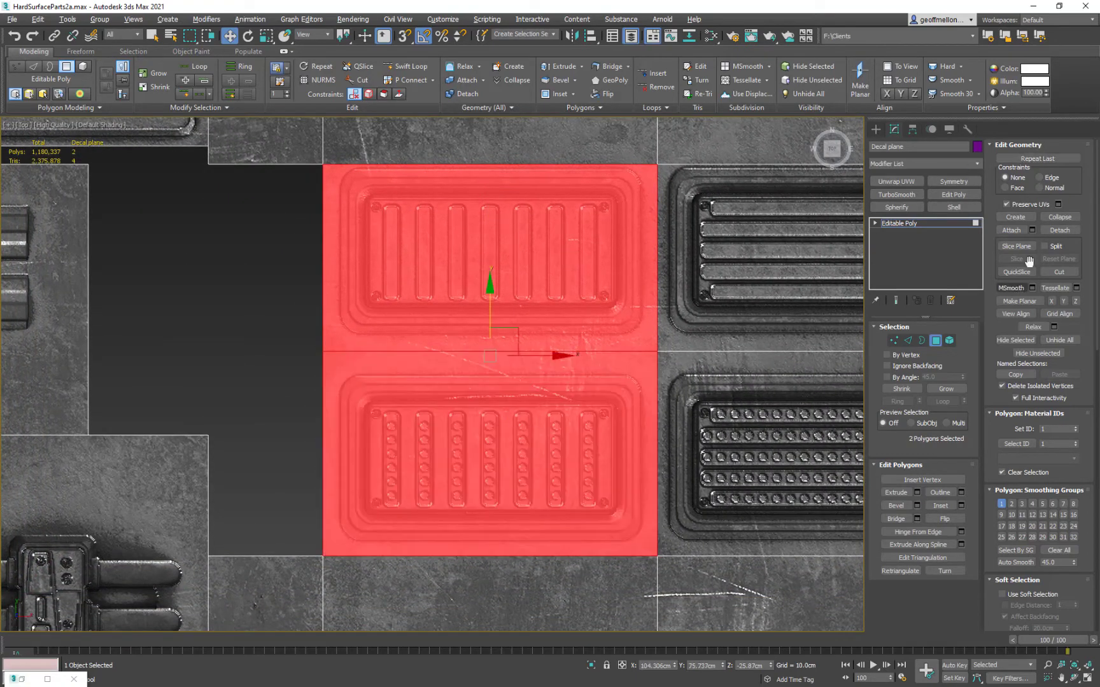
pyautogui.click(1059, 231)
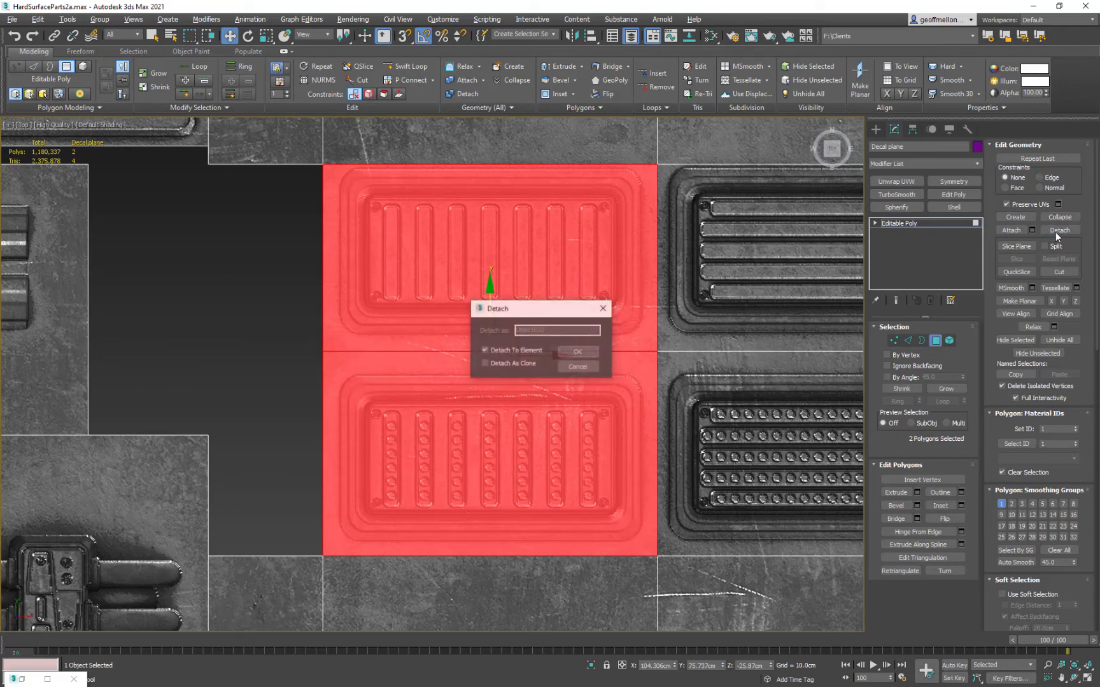
pyautogui.click(572, 364)
# Step: Detach the upper-left vent polygon and the lower-left vent polygon as separate elements
pyautogui.click(601, 273)
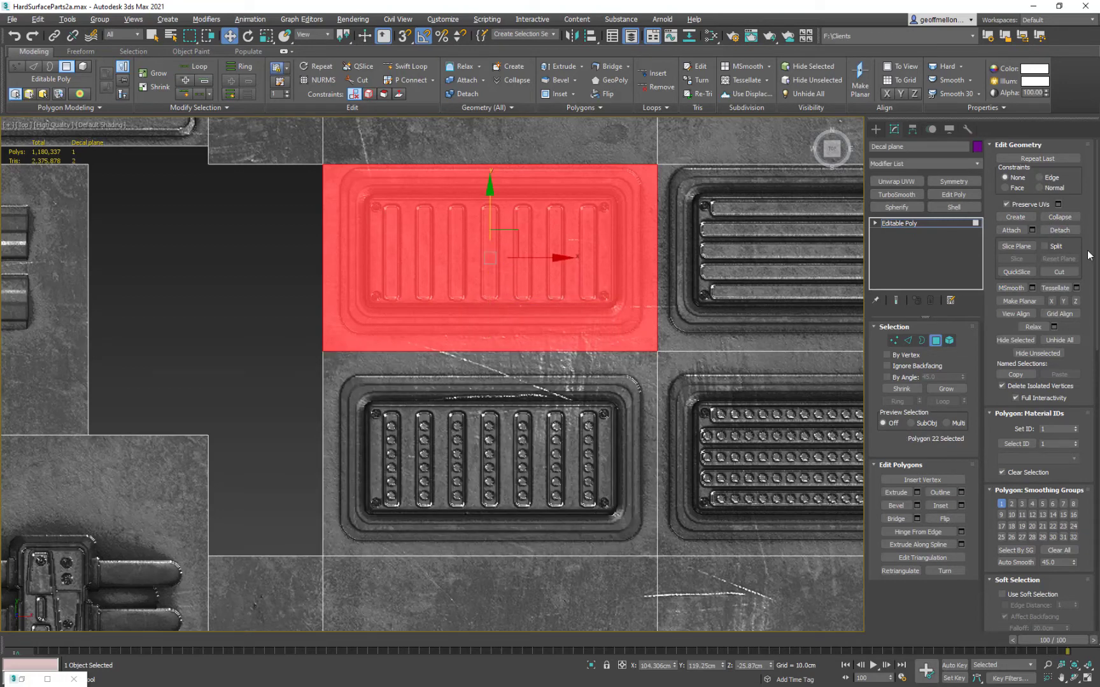
pyautogui.click(1069, 233)
pyautogui.click(577, 352)
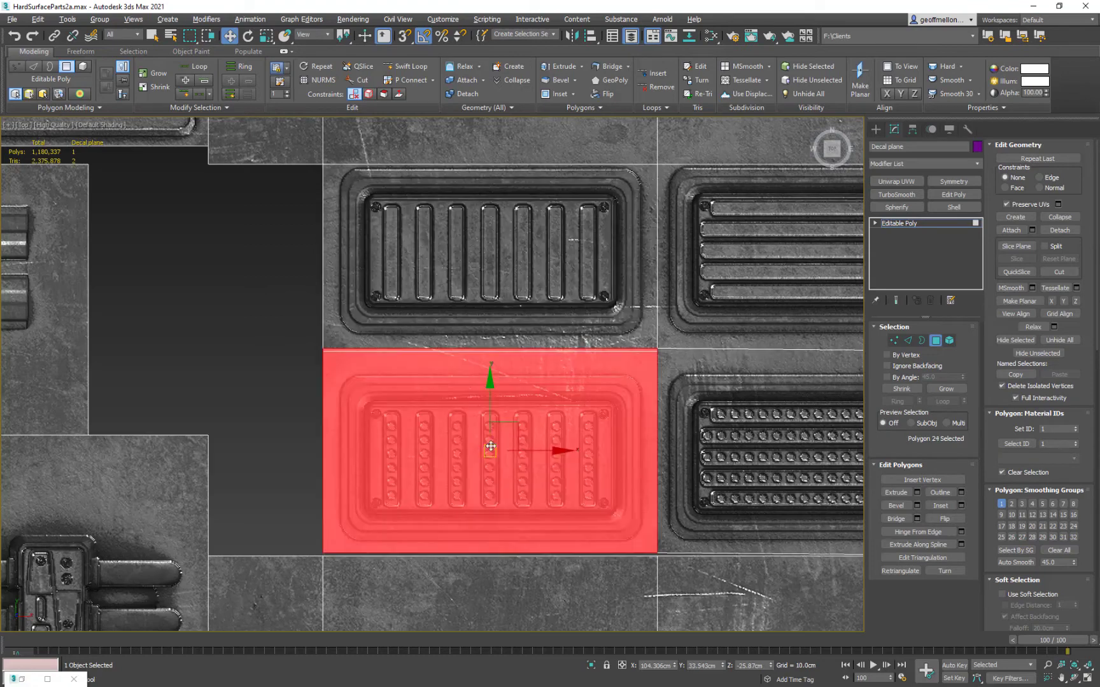
pyautogui.hotkey('ctrl', 'z')
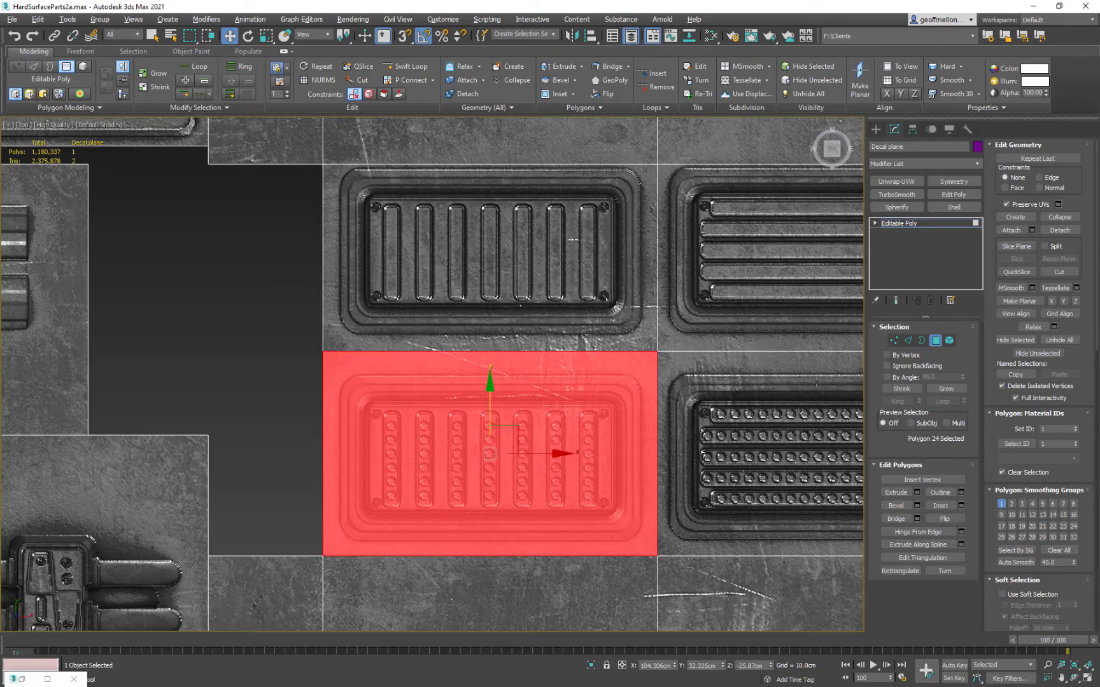
pyautogui.click(1070, 232)
pyautogui.click(579, 353)
# Step: Move the right-hand edges of the two right vent polygons left to just beyond the vent decals, separating them from the surrounding sheet
pyautogui.moveTo(774, 368); pyautogui.dragTo(438, 311, button='middle')
pyautogui.scroll(-2, 437, 312)
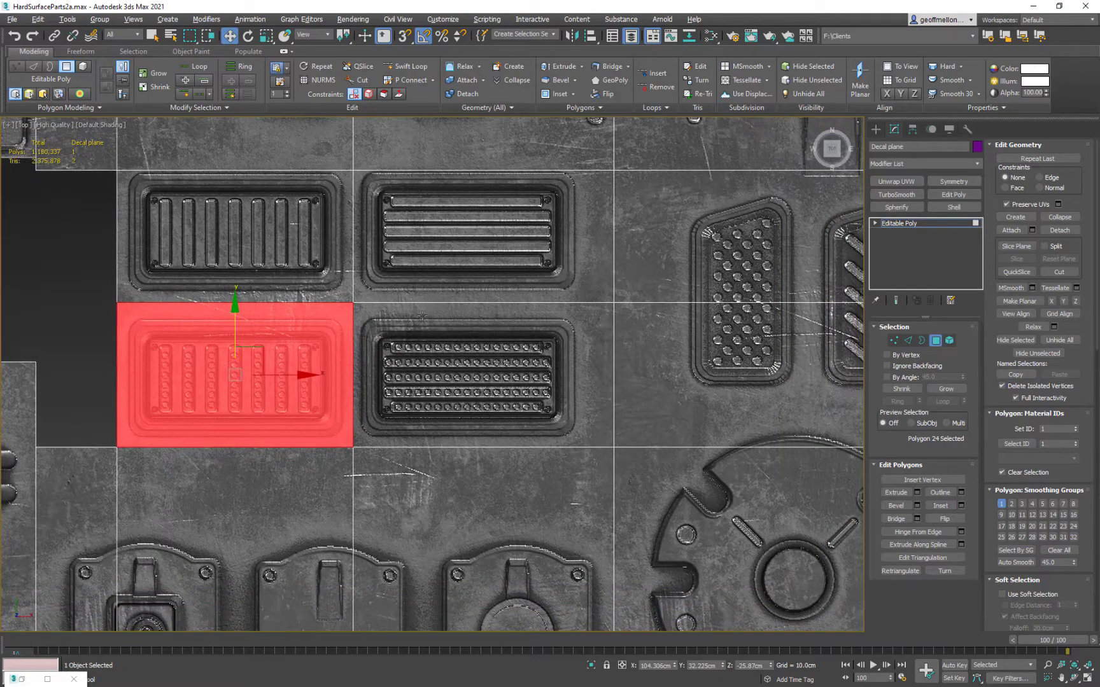
pyautogui.click(476, 329)
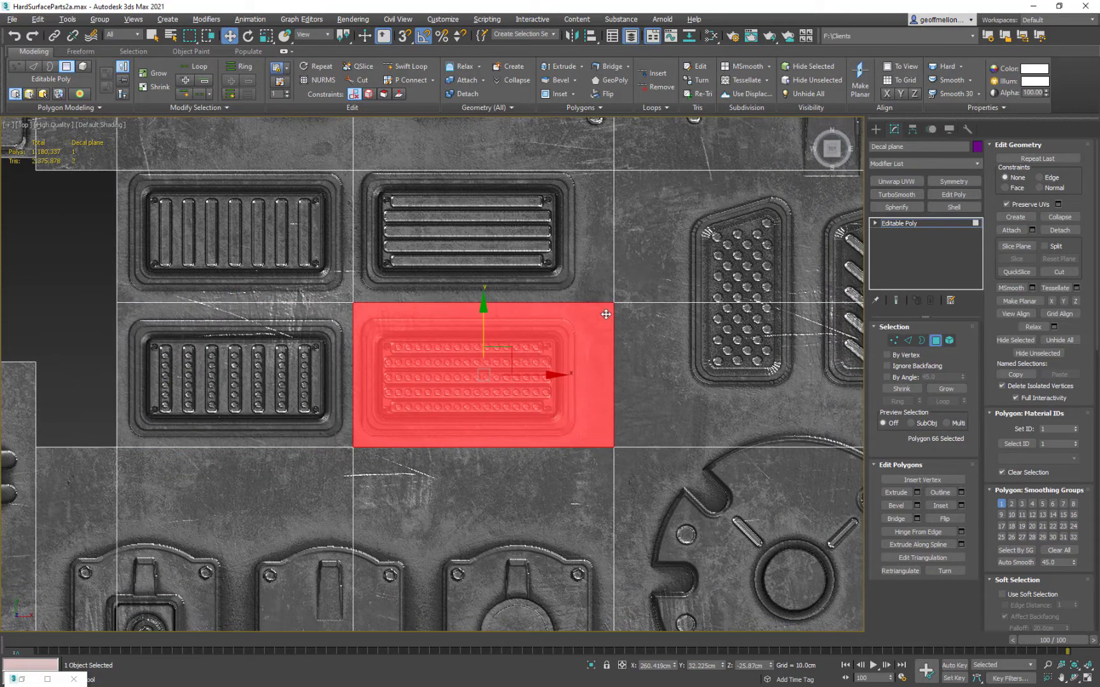
pyautogui.press('2')
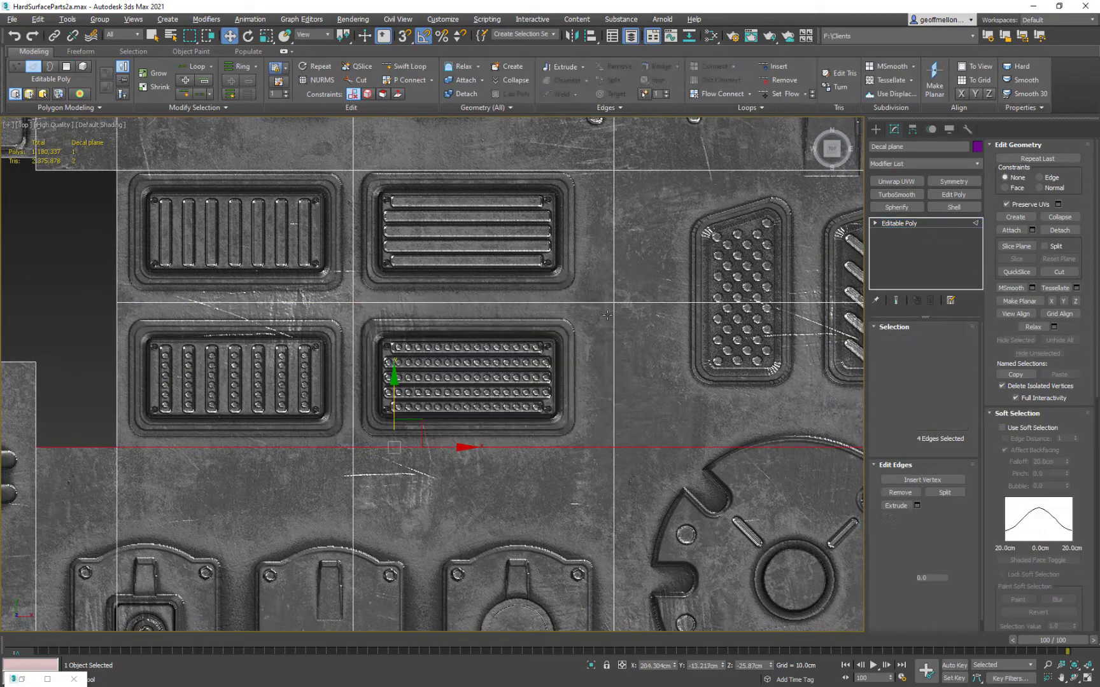
pyautogui.click(613, 325)
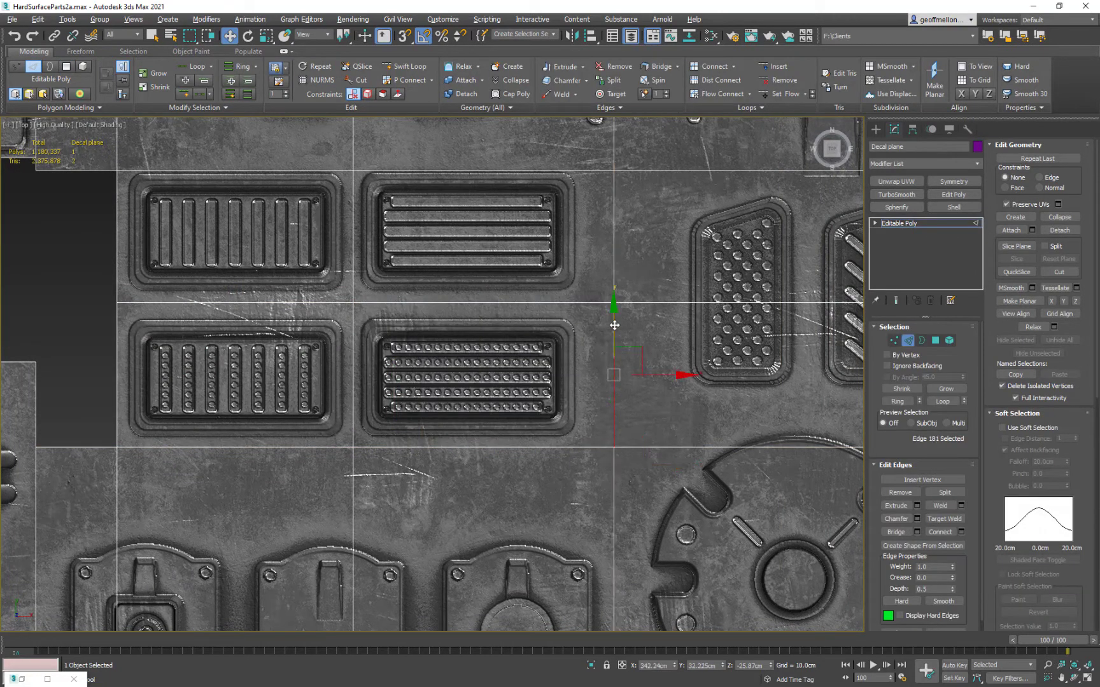
pyautogui.click(614, 326)
pyautogui.moveTo(658, 375)
pyautogui.mouseDown()
pyautogui.moveTo(637, 376)
pyautogui.moveTo(663, 392)
pyautogui.mouseUp()
pyautogui.doubleClick(614, 406)
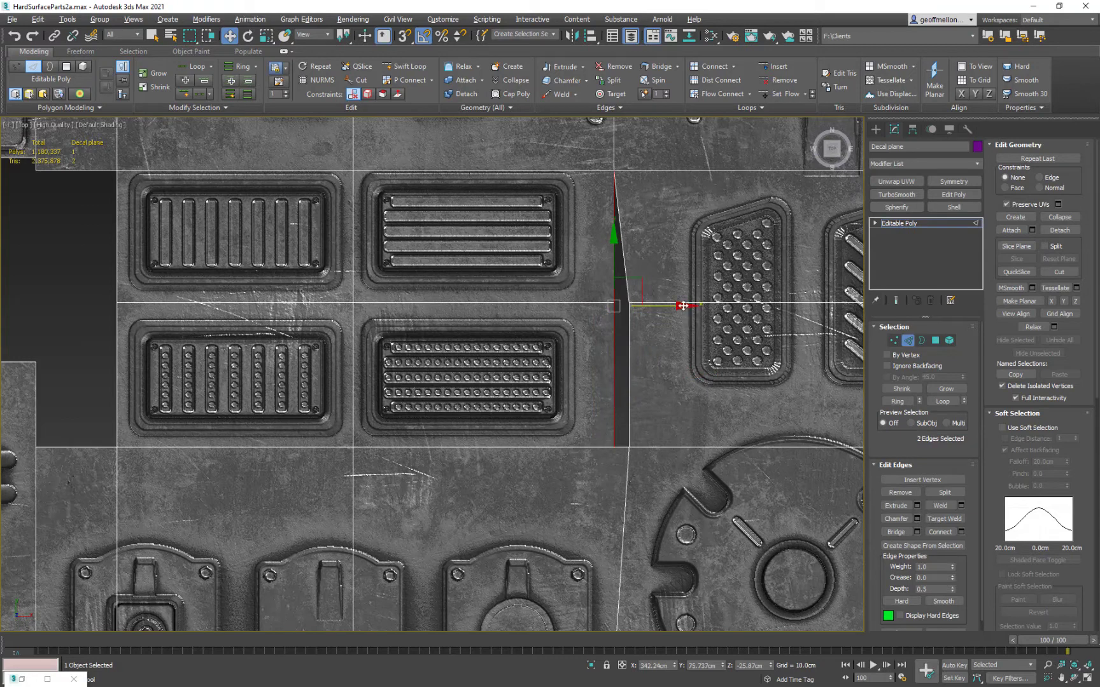
pyautogui.moveTo(683, 306); pyautogui.dragTo(626, 332)
# Step: Move the surrounding sheet's edge right of the vents back left to straighten its vertical loop, and collapse the Soft Selection settings
pyautogui.click(629, 343)
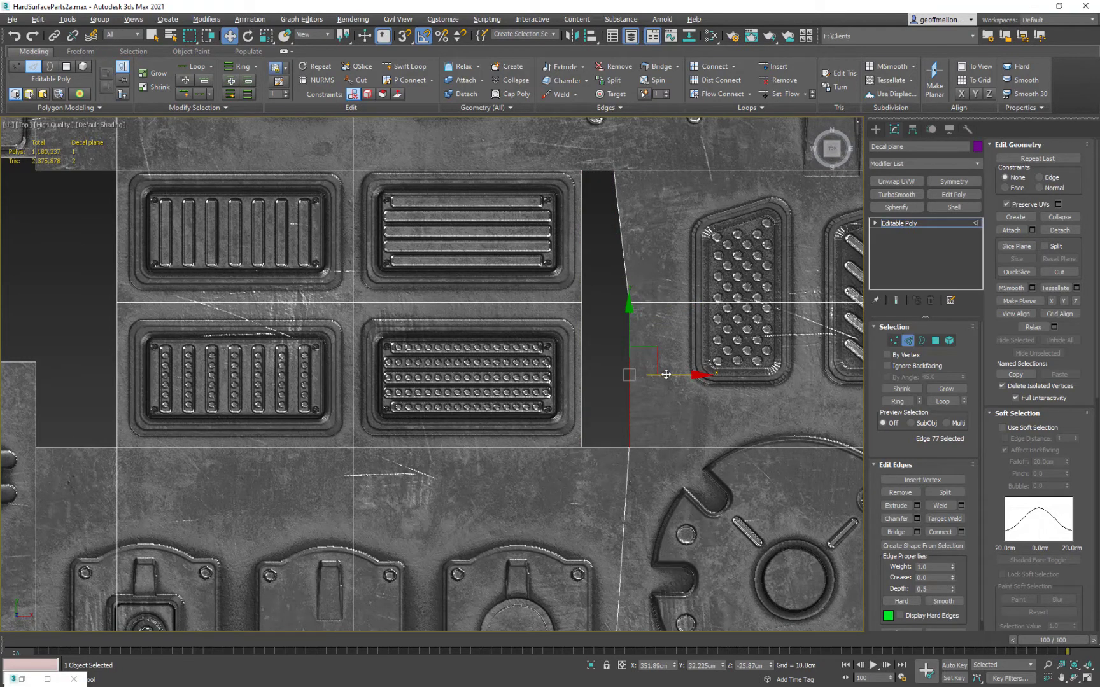
pyautogui.moveTo(663, 372); pyautogui.dragTo(651, 371)
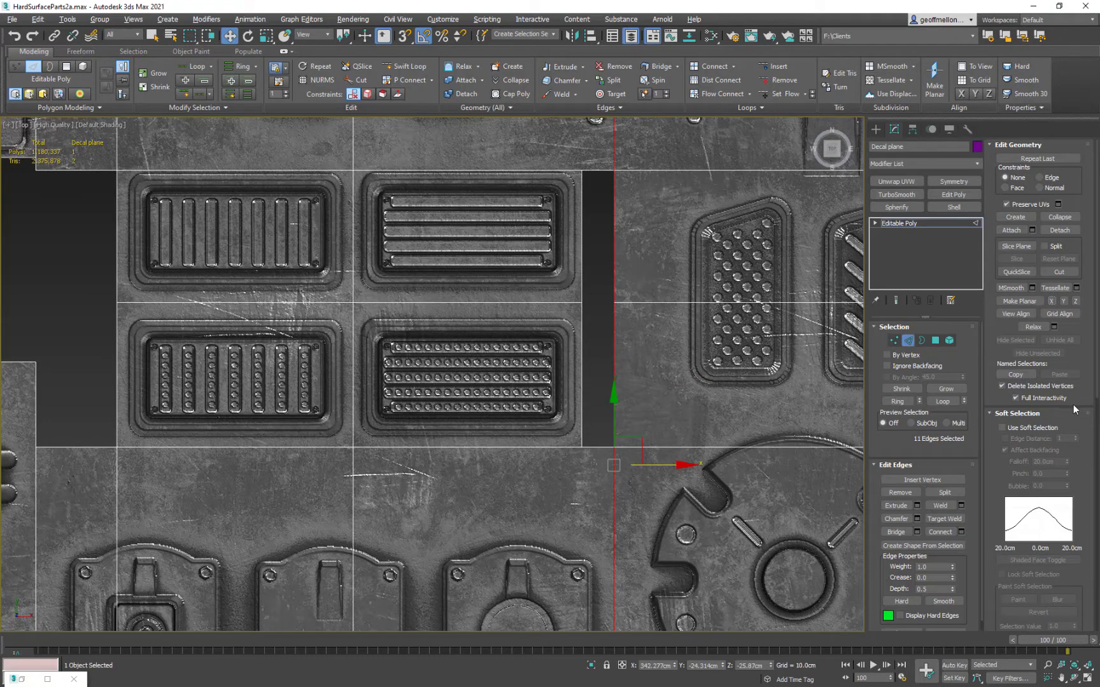
pyautogui.click(1016, 413)
# Step: Detach the lower-right vent polygon and the upper-right vent polygon as separate elements
pyautogui.moveTo(433, 249); pyautogui.dragTo(501, 241, button='middle')
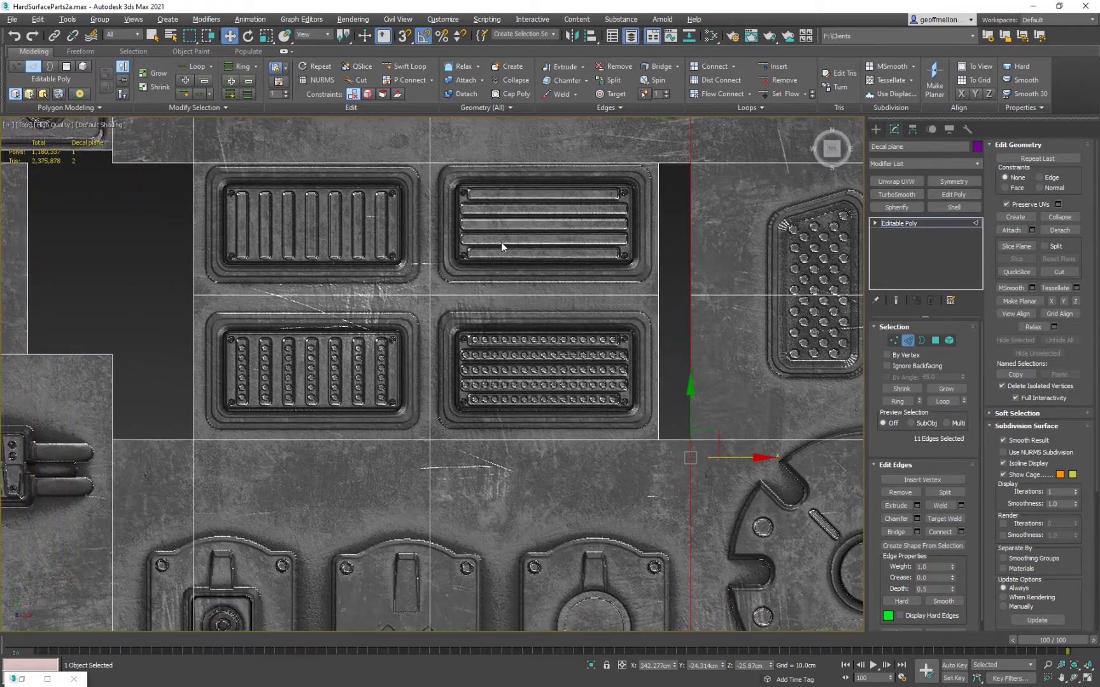
pyautogui.press('4')
pyautogui.click(580, 408)
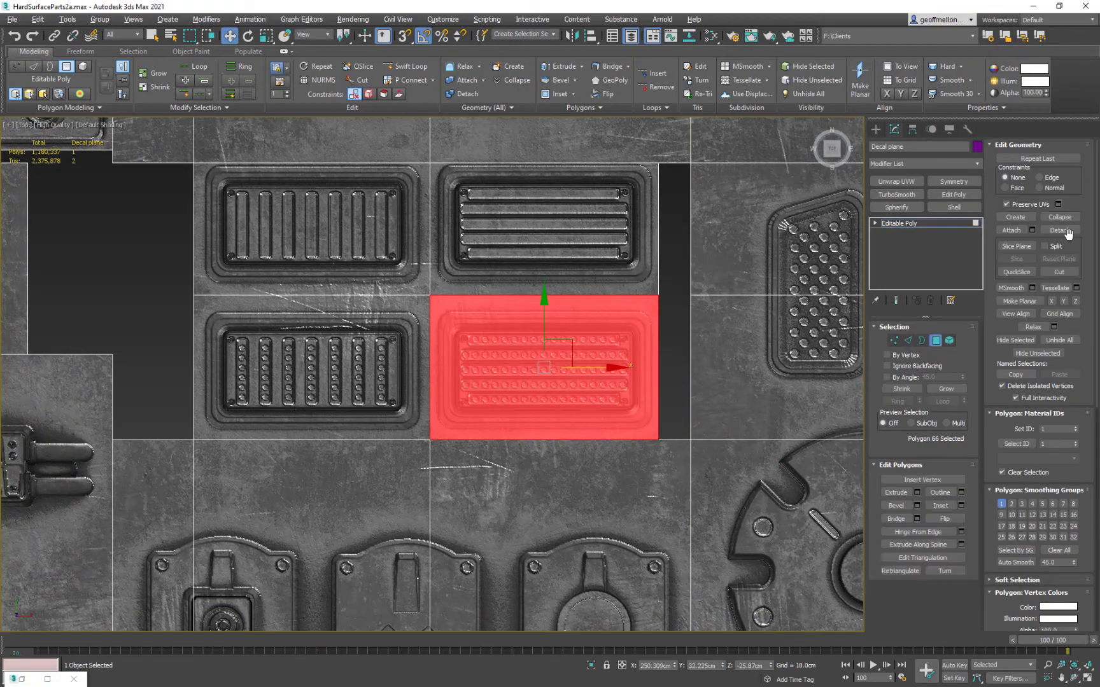
pyautogui.click(1059, 230)
pyautogui.click(584, 358)
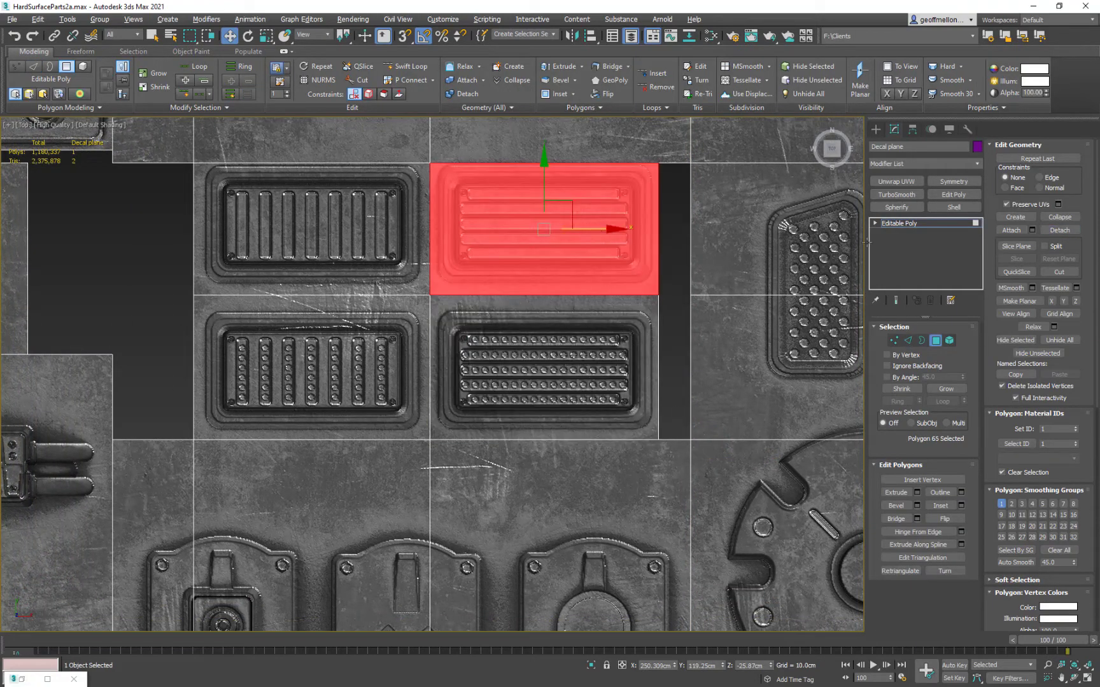
pyautogui.click(1063, 231)
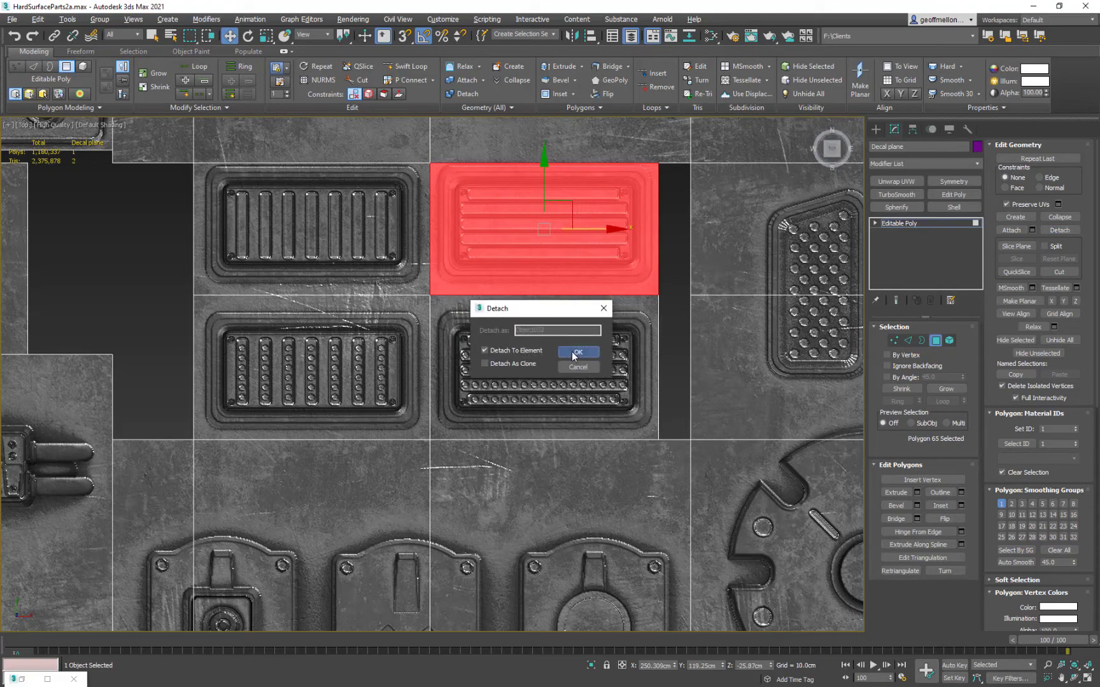
pyautogui.click(575, 354)
# Step: Select the handle, ladder, pipe, vent and remaining sheet elements one at a time to check which decals are separate elements
pyautogui.press('5')
pyautogui.scroll(-6, 395, 246)
pyautogui.moveTo(408, 250); pyautogui.dragTo(592, 277, button='middle')
pyautogui.click(369, 269)
pyautogui.click(446, 213)
pyautogui.press('1')
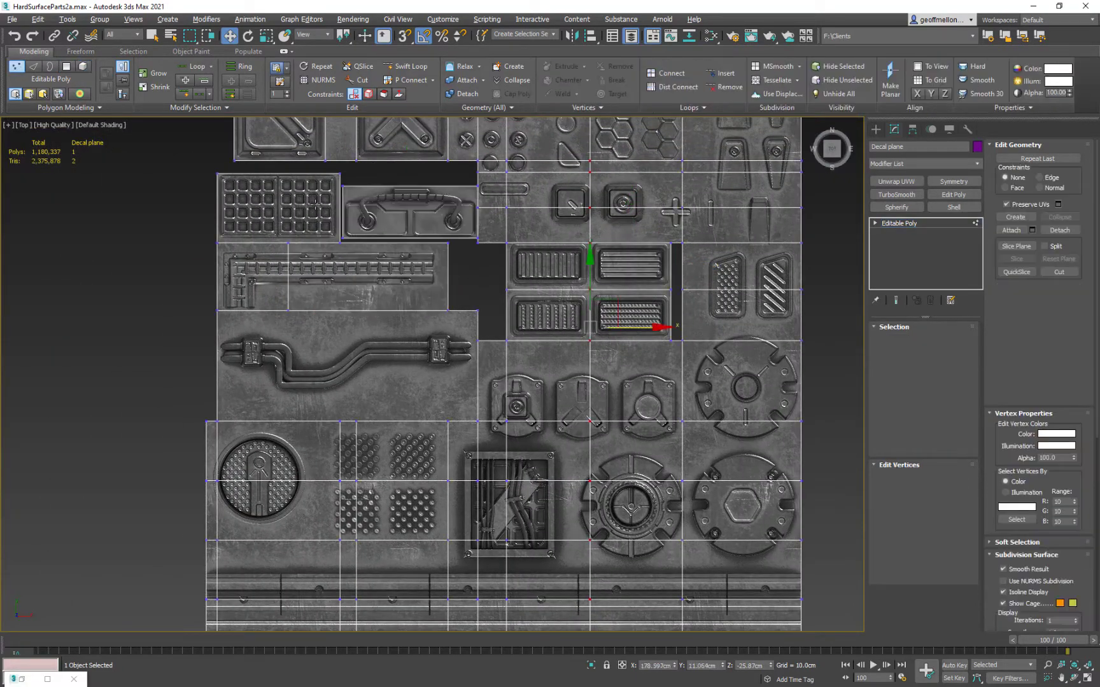
pyautogui.press('5')
pyautogui.press('q')
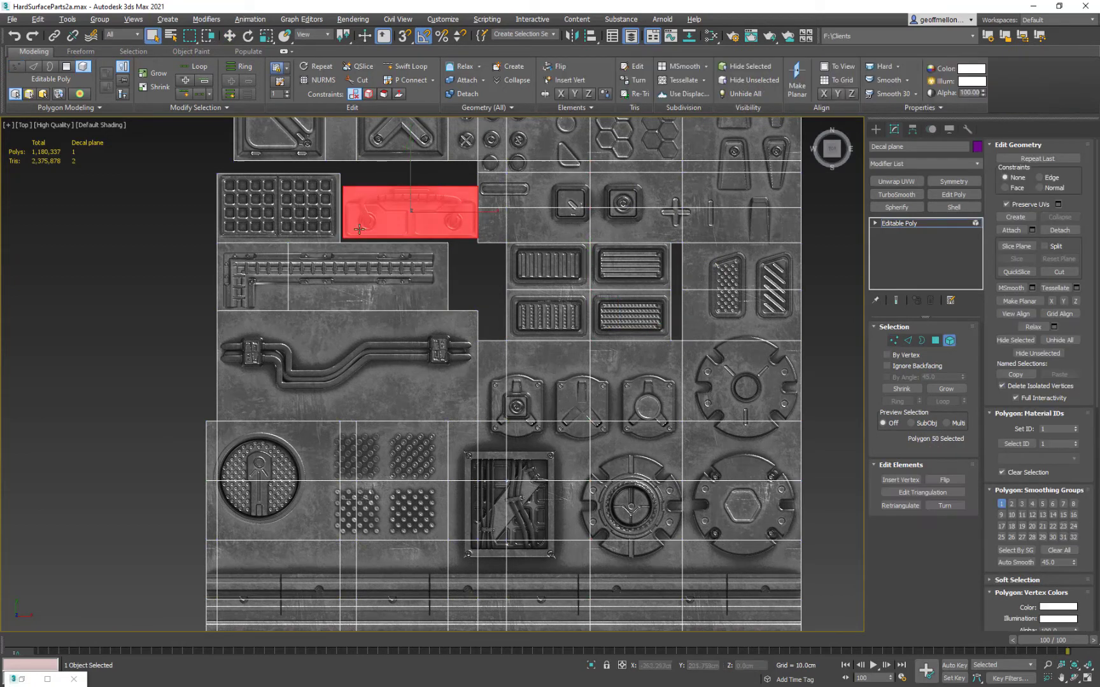
pyautogui.click(308, 294)
pyautogui.click(329, 359)
pyautogui.click(256, 279)
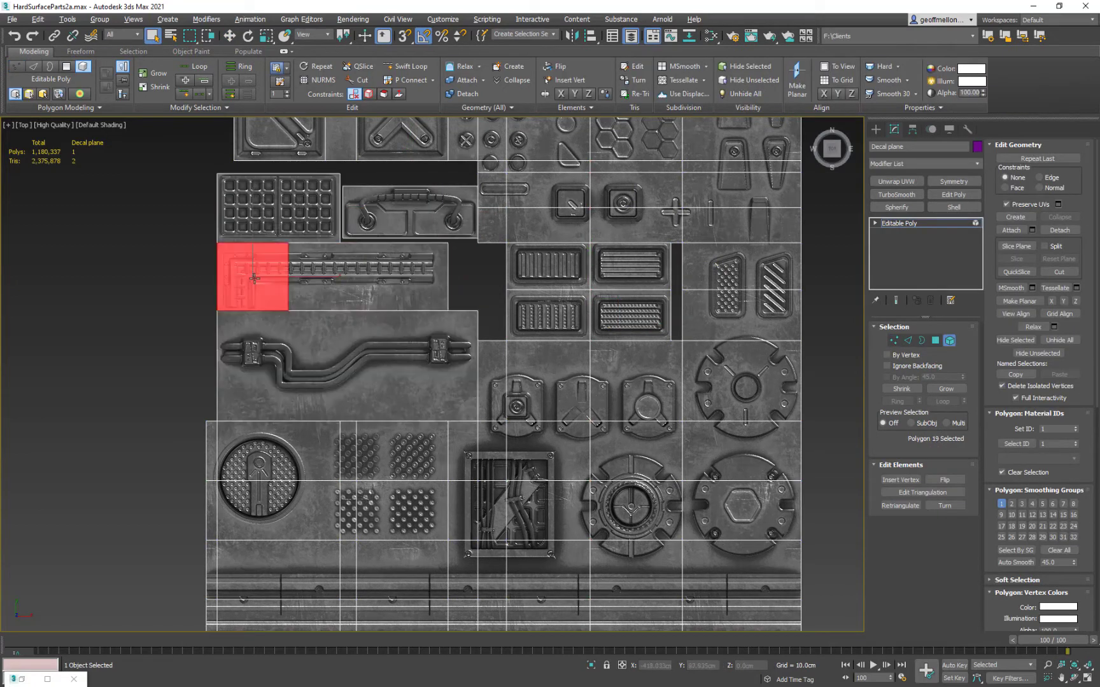
pyautogui.click(571, 301)
pyautogui.click(554, 265)
pyautogui.click(627, 266)
pyautogui.click(629, 318)
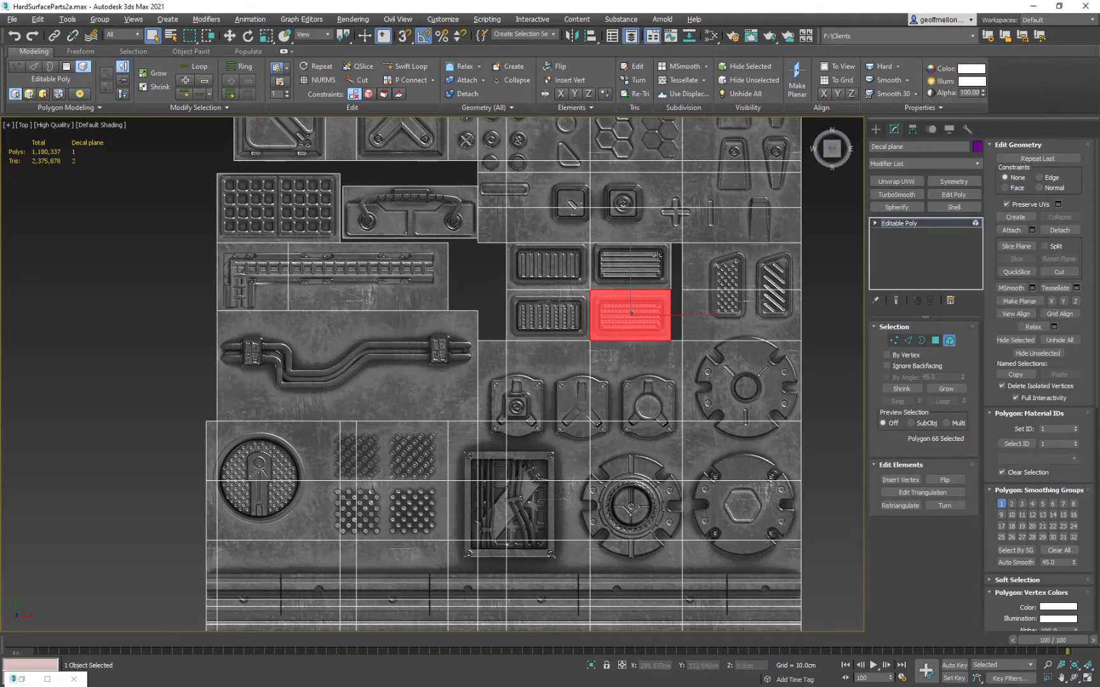
pyautogui.moveTo(630, 312); pyautogui.dragTo(608, 402, button='middle')
pyautogui.click(609, 390)
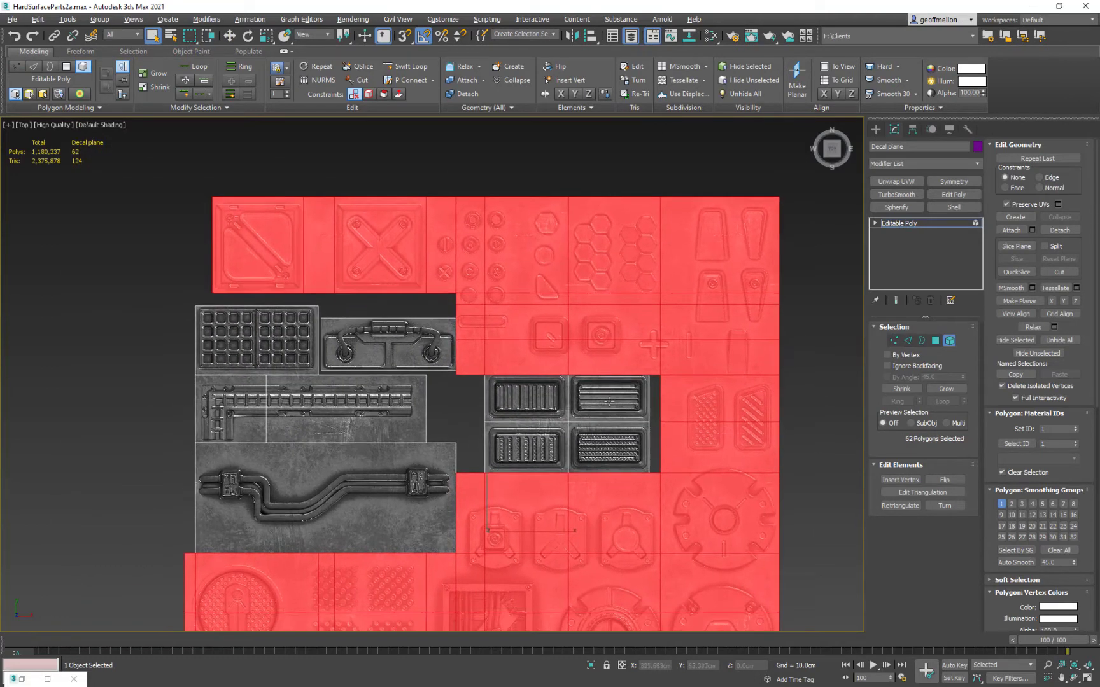
# Step: Delete the strip between the diagonal-brace and X-brace panels, and lower the diagonal-brace panel's top edge to its decal border
pyautogui.click(935, 340)
pyautogui.click(315, 255)
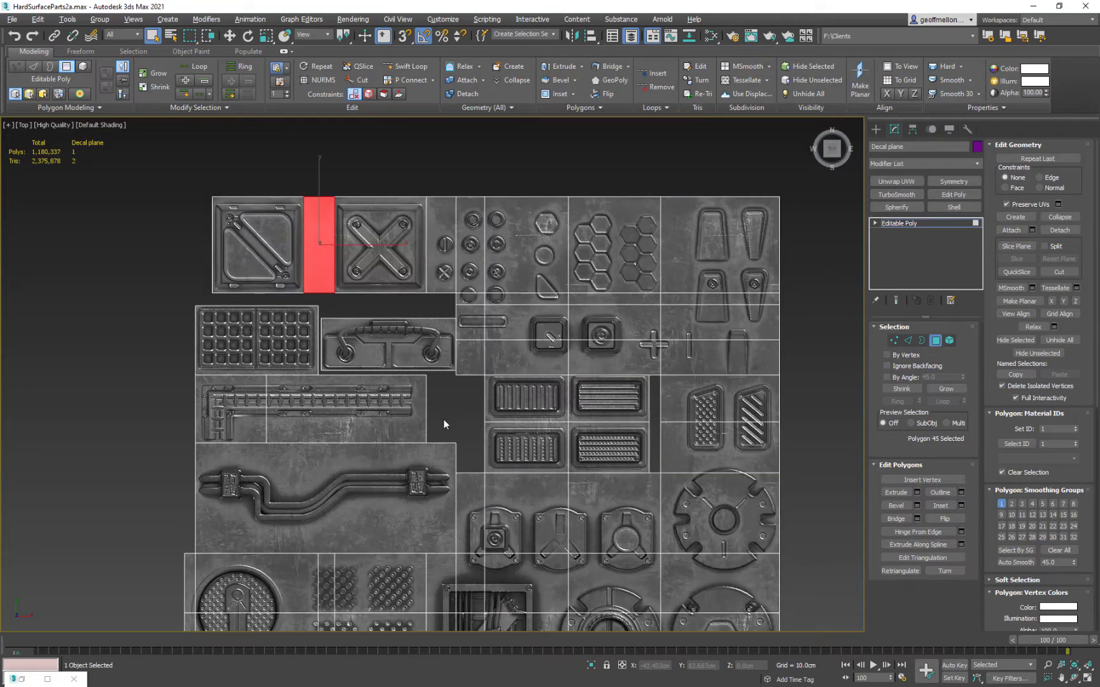
pyautogui.press('Delete')
pyautogui.moveTo(272, 200); pyautogui.dragTo(319, 209, button='middle')
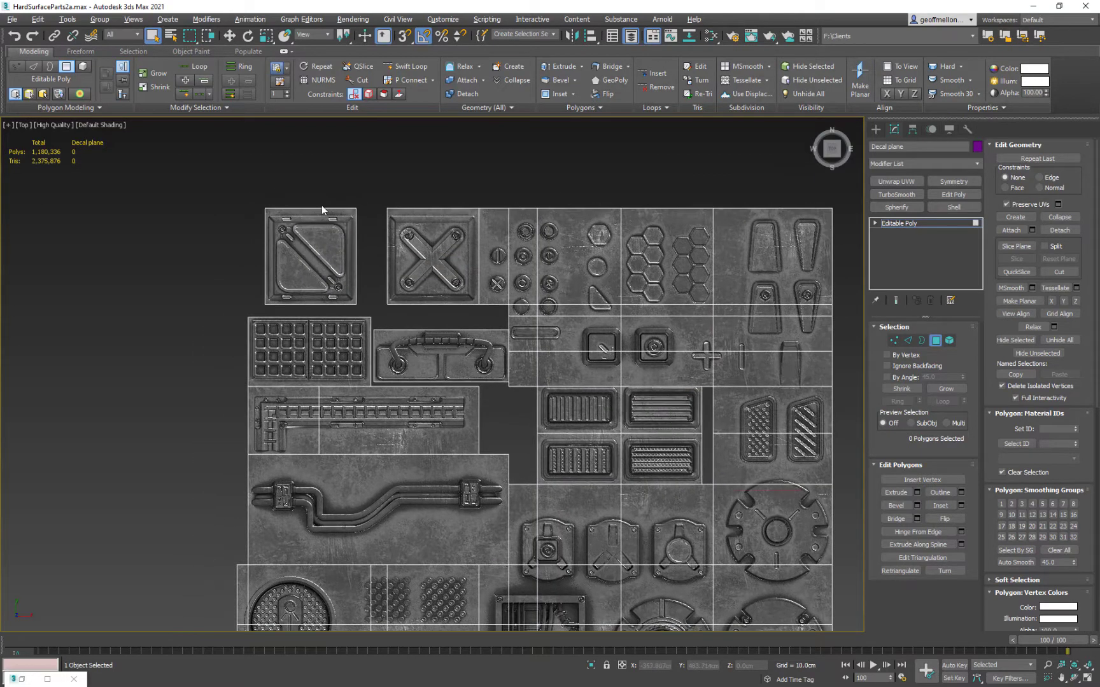
pyautogui.press('2')
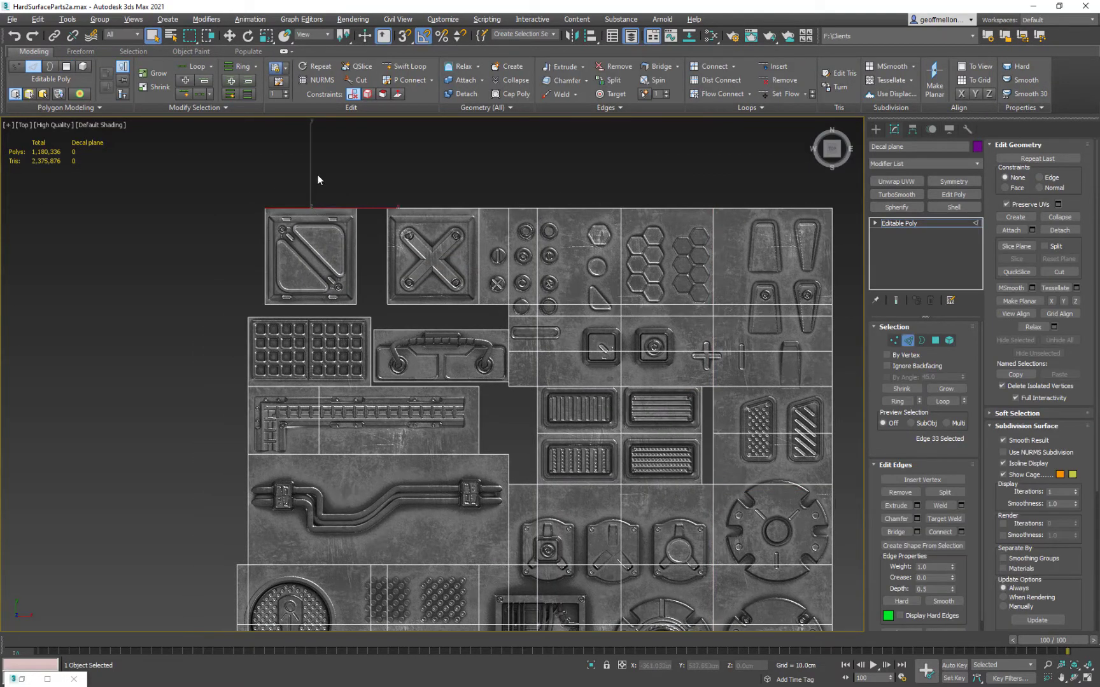
pyautogui.press('w')
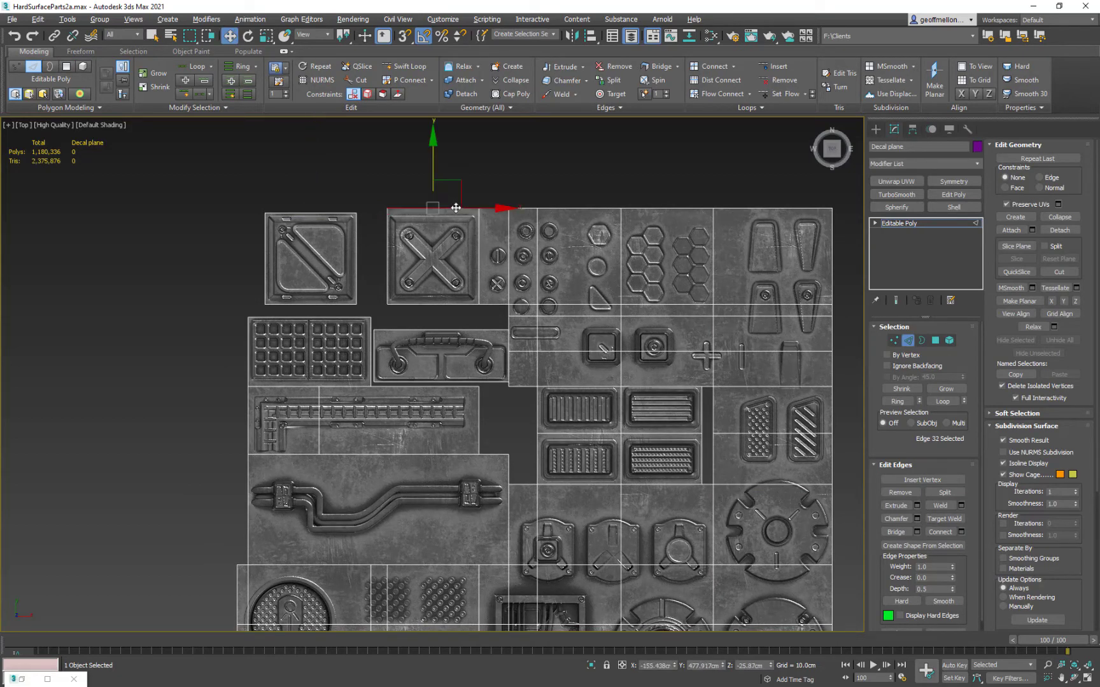
# Step: Detach the X-brace panel polygon as a separate element and lower its top edge to the decal border
pyautogui.press('4')
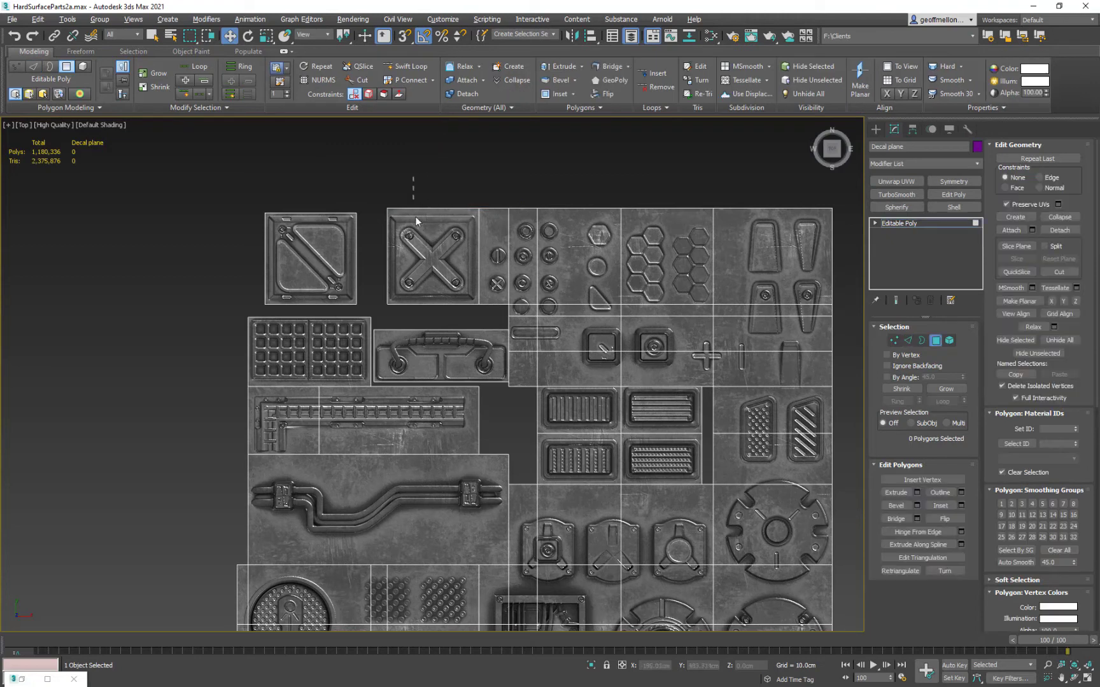
pyautogui.click(414, 216)
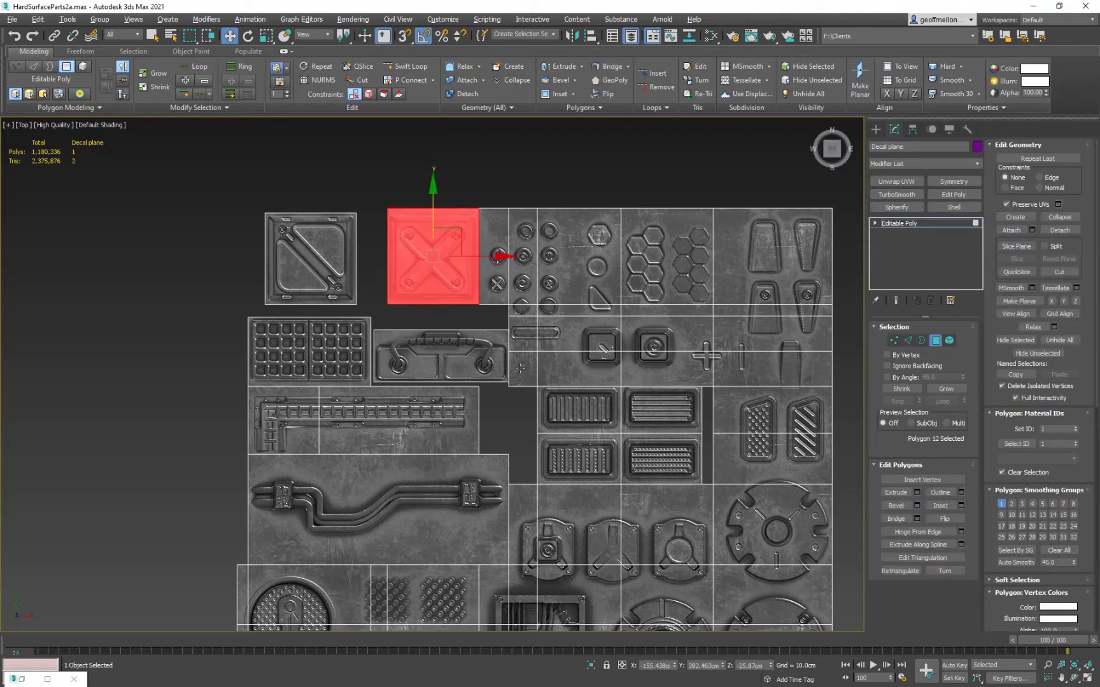
pyautogui.click(1053, 230)
pyautogui.click(578, 352)
pyautogui.press('2')
pyautogui.click(431, 208)
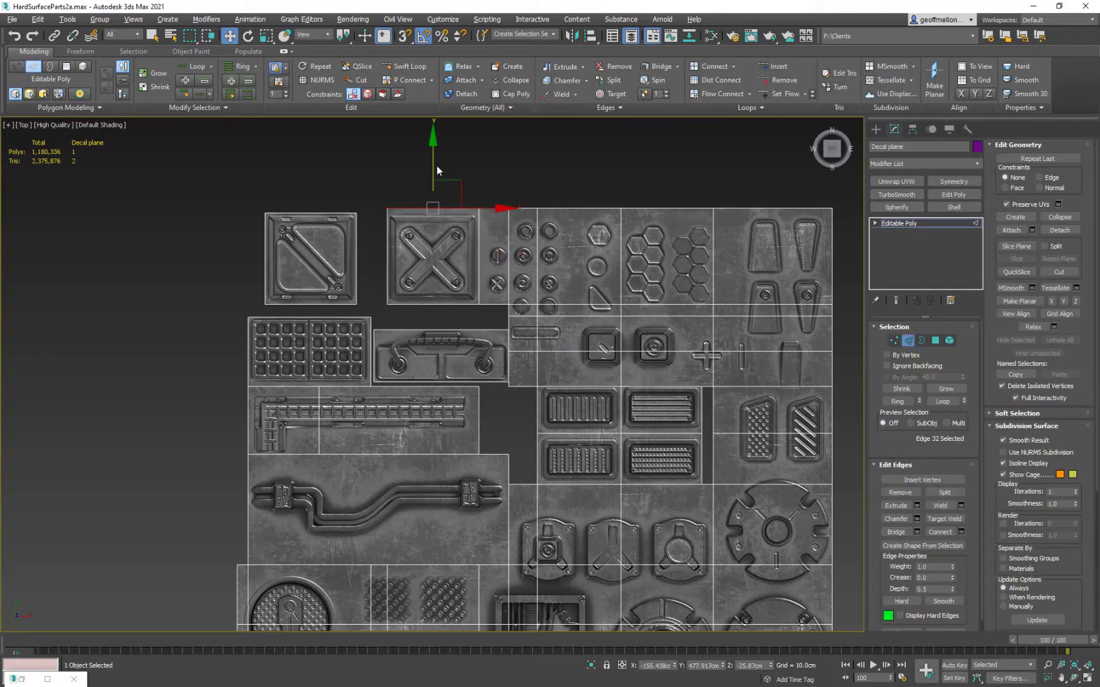
pyautogui.moveTo(434, 166); pyautogui.dragTo(431, 170)
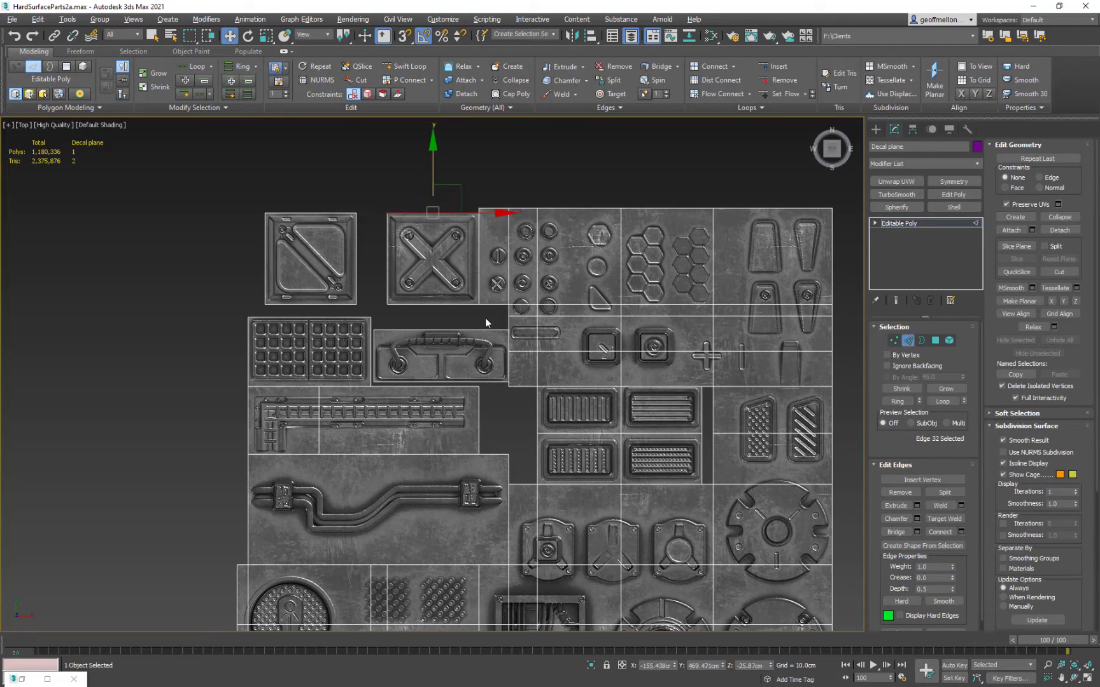
# Step: Delete the empty polygon directly below the left end of the horizontal slot decal
pyautogui.click(905, 344)
pyautogui.moveTo(733, 333); pyautogui.dragTo(688, 257, button='middle')
pyautogui.press('4')
pyautogui.click(484, 306)
pyautogui.moveTo(679, 413); pyautogui.dragTo(601, 282, button='middle')
pyautogui.press('Delete')
# Step: Insert a vertical edge loop through the sheet just beyond the right side of the round bolt decals
pyautogui.moveTo(384, 166); pyautogui.dragTo(400, 357, button='middle')
pyautogui.click(452, 344)
pyautogui.scroll(4, 449, 347)
pyautogui.scroll(-2, 486, 315)
pyautogui.press('2')
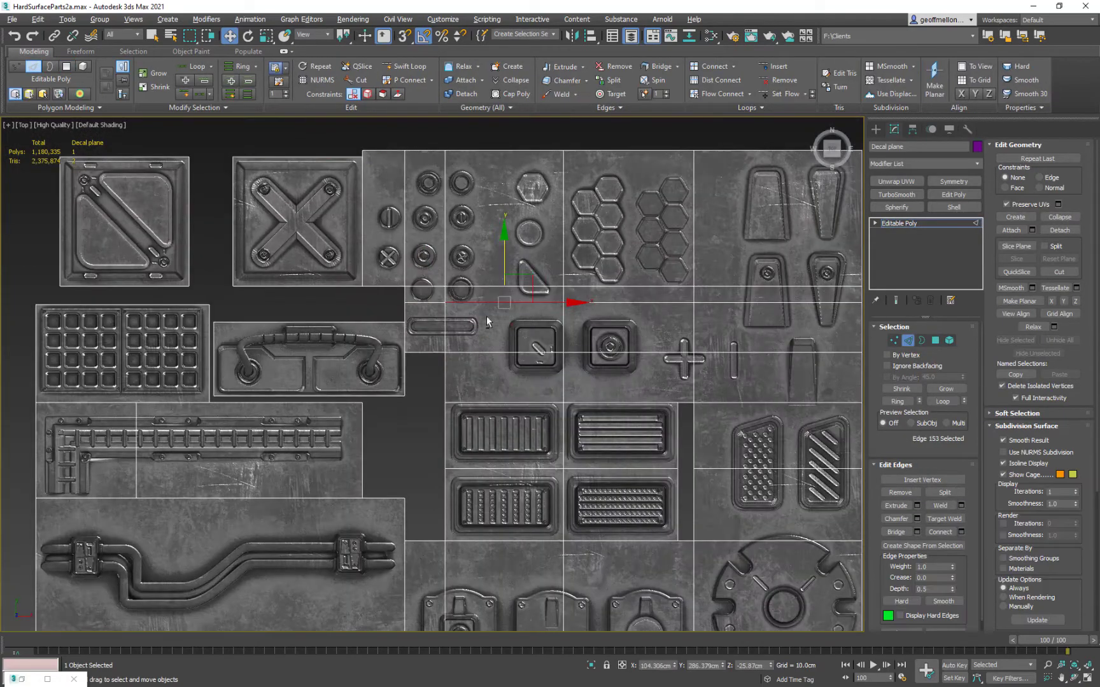
pyautogui.click(479, 293)
pyautogui.press('w')
pyautogui.moveTo(371, 191); pyautogui.dragTo(328, 198, button='middle')
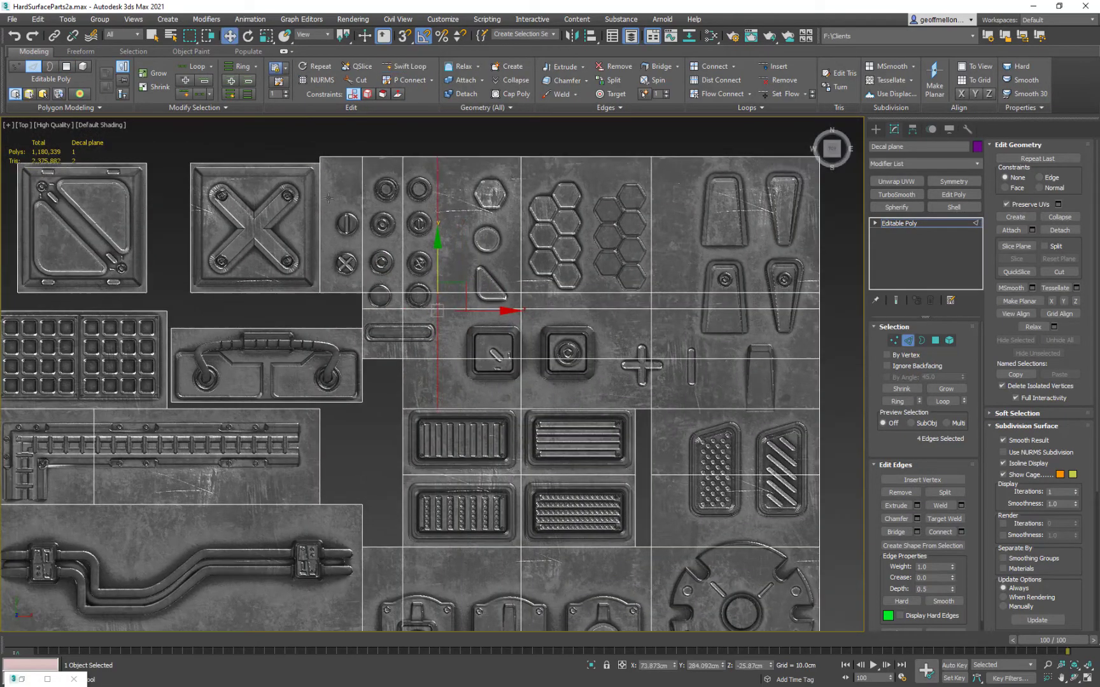
# Step: Insert horizontal edge loops between the bolt rows and delete the empty polygons around the bolt block
pyautogui.click(366, 244)
pyautogui.click(349, 279)
pyautogui.press('w')
pyautogui.press('4')
pyautogui.click(349, 286)
pyautogui.press('Delete')
pyautogui.press('2')
pyautogui.doubleClick(363, 227)
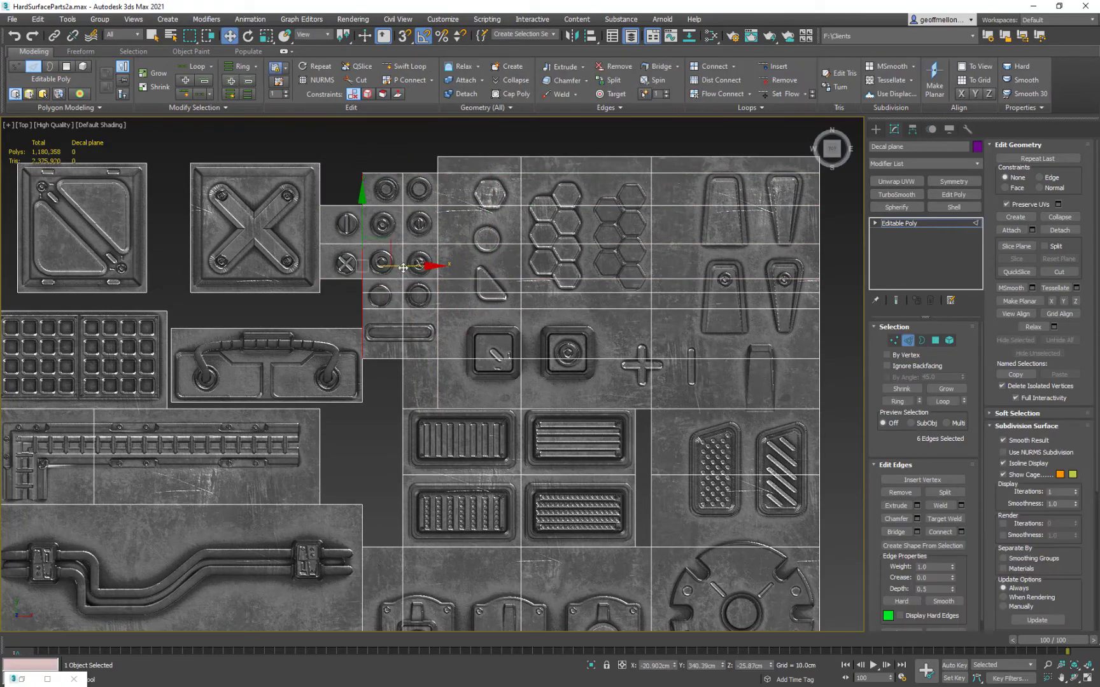
# Step: Detach the slot decal's two polygons as one element and remove the vertical edge dividing them
pyautogui.press('4')
pyautogui.click(416, 336)
pyautogui.keyDown('ctrl'); pyautogui.click(384, 337); pyautogui.keyUp('ctrl')
pyautogui.moveTo(383, 337); pyautogui.dragTo(462, 286, button='middle')
pyautogui.press('2')
pyautogui.hotkey('ctrl', 'BackSpace')
pyautogui.press('2')
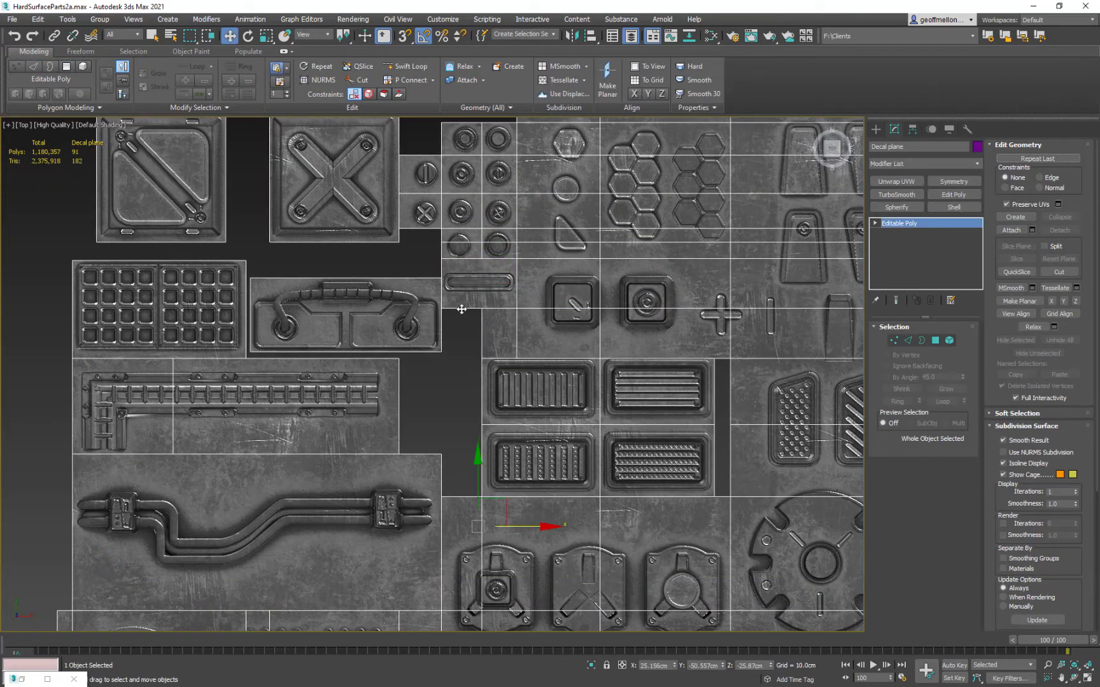
# Step: Detach the two bottom-row bolt decals as separate elements
pyautogui.press('4')
pyautogui.click(461, 251)
pyautogui.moveTo(475, 230); pyautogui.dragTo(474, 262, button='middle')
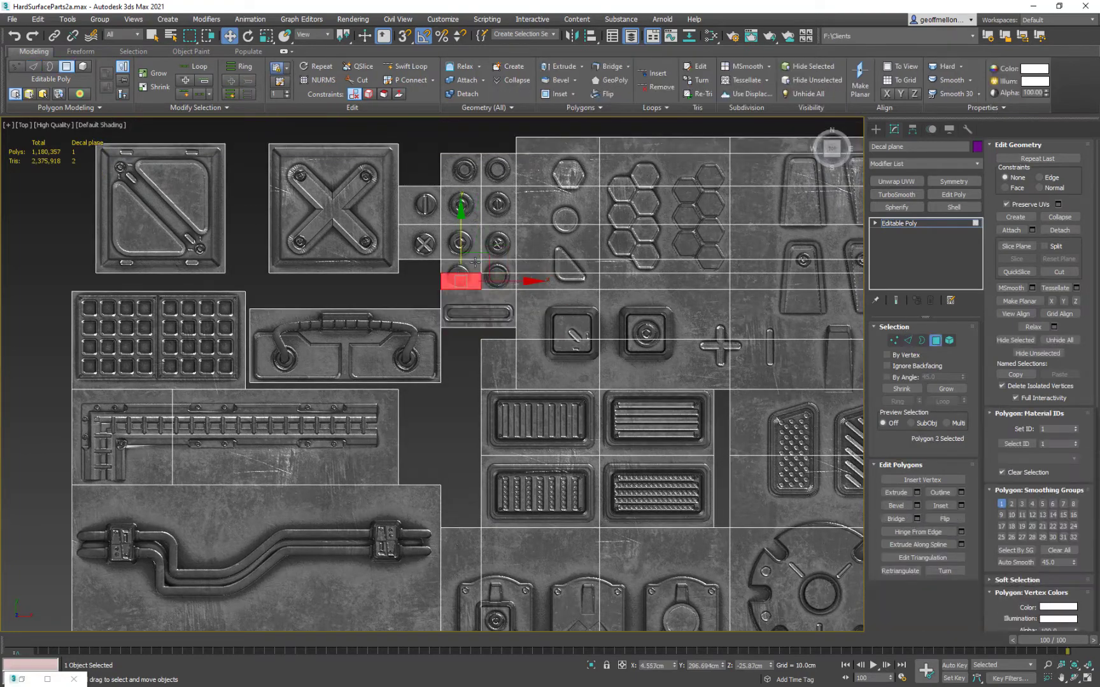
pyautogui.click(1058, 230)
pyautogui.click(578, 353)
pyautogui.click(498, 267)
pyautogui.keyDown('ctrl'); pyautogui.click(497, 282); pyautogui.keyUp('ctrl')
pyautogui.click(1060, 230)
pyautogui.click(577, 352)
# Step: Detach the third-row ring bolt and the slotted and cross screws in the left column as separate elements
pyautogui.click(461, 243)
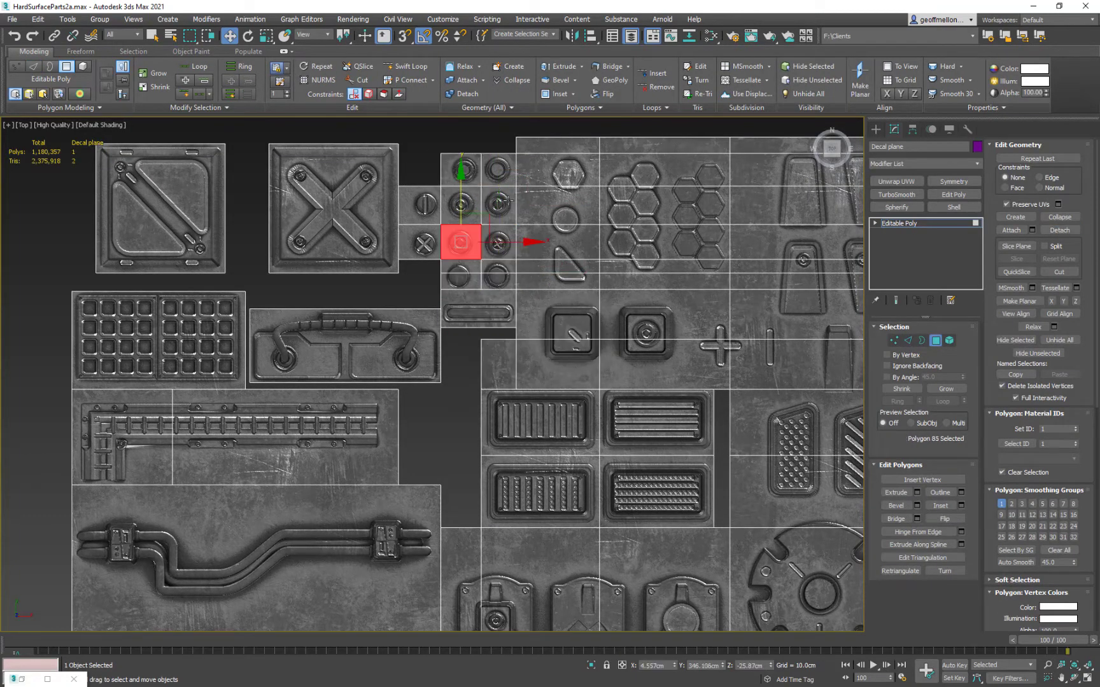
pyautogui.click(1059, 230)
pyautogui.click(578, 353)
pyautogui.click(422, 206)
pyautogui.click(1059, 229)
pyautogui.click(578, 353)
pyautogui.click(423, 243)
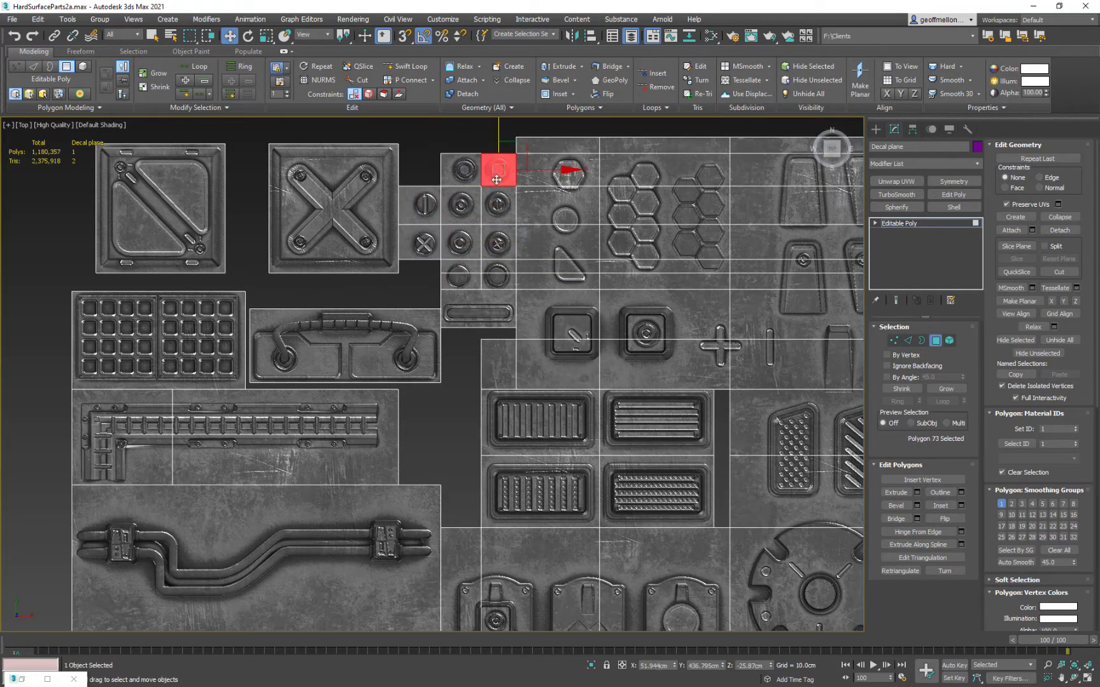
pyautogui.press('5')
pyautogui.click(497, 180)
# Step: Detach the second-row hex bolt, the top-left ring bolt and the third-row cross bolt as separate elements
pyautogui.press('4')
pyautogui.click(461, 205)
pyautogui.click(1059, 230)
pyautogui.click(578, 352)
pyautogui.click(498, 176)
pyautogui.click(461, 172)
pyautogui.click(1059, 229)
pyautogui.click(578, 353)
pyautogui.click(500, 240)
pyautogui.click(499, 241)
pyautogui.click(1060, 229)
pyautogui.click(585, 352)
# Step: Lower the slot polygon's top edge toward its decal and remove the extra horizontal edge across the bottom-right bolt
pyautogui.moveTo(485, 291); pyautogui.dragTo(524, 276, button='middle')
pyautogui.press('2')
pyautogui.click(483, 308)
pyautogui.press('5')
pyautogui.press('2')
pyautogui.scroll(5, 517, 282)
pyautogui.click(550, 268)
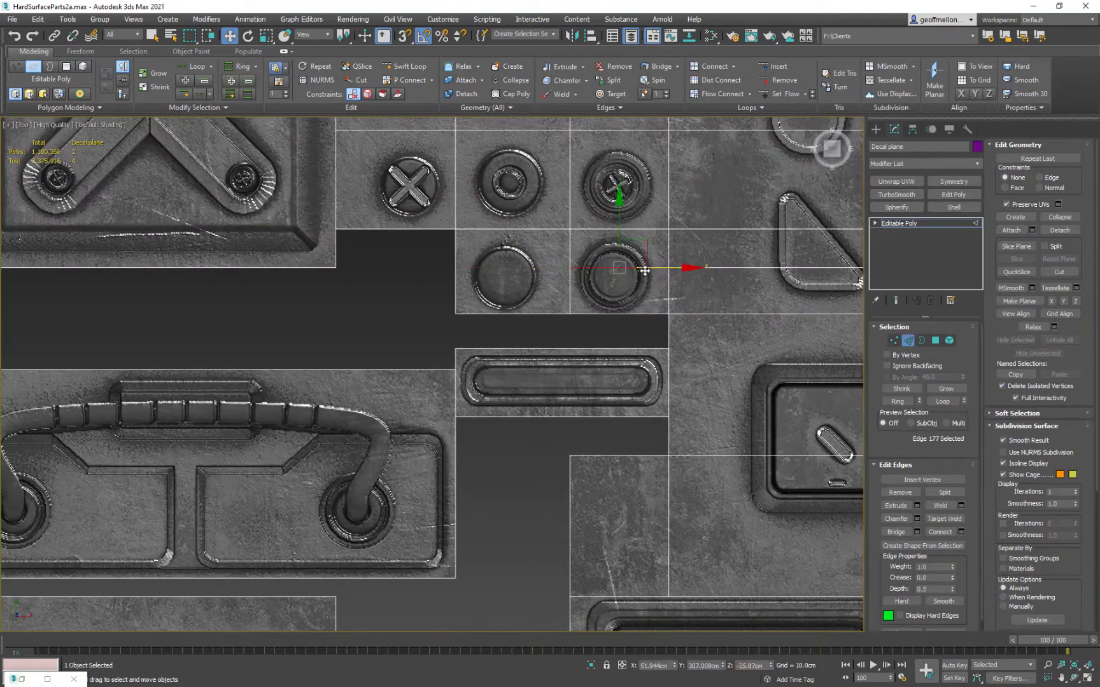
pyautogui.hotkey('ctrl', 'BackSpace')
pyautogui.press('2')
pyautogui.press('2')
# Step: Move the top and side edges of the two bottom-row bolt polygons inward to fit their decals
pyautogui.click(638, 230)
pyautogui.moveTo(616, 219); pyautogui.dragTo(615, 226)
pyautogui.click(529, 230)
pyautogui.moveTo(515, 189); pyautogui.dragTo(515, 198)
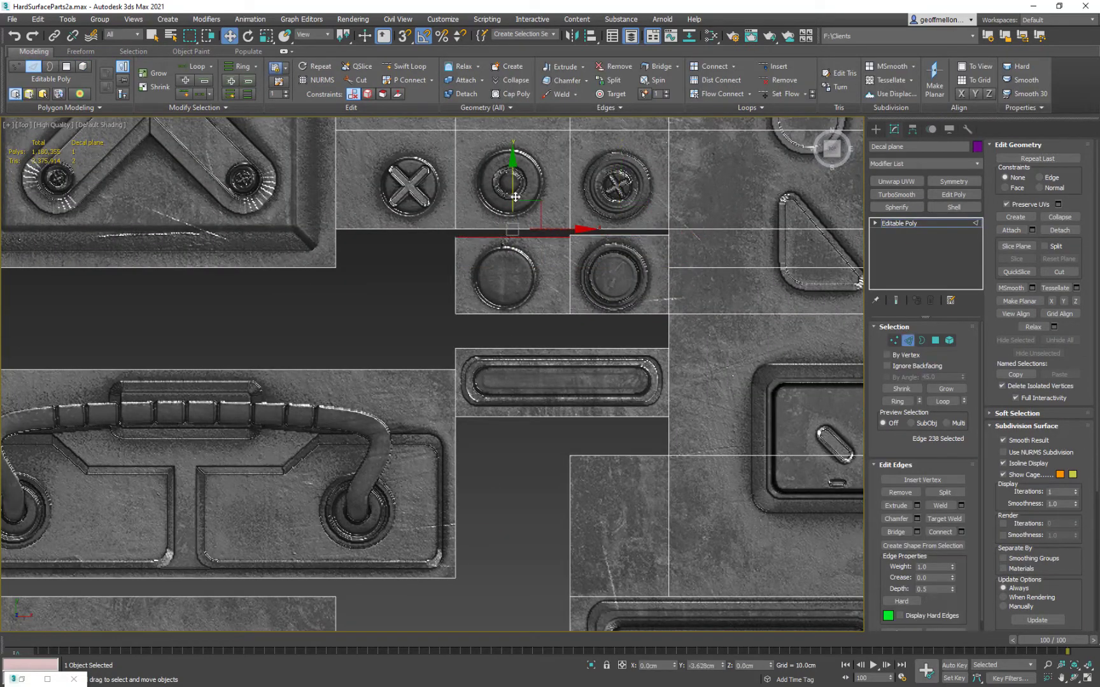
pyautogui.click(570, 266)
pyautogui.moveTo(668, 280); pyautogui.dragTo(528, 286, button='middle')
pyautogui.click(528, 285)
pyautogui.moveTo(569, 281); pyautogui.dragTo(559, 281)
# Step: Pull in both sides of the third-row ring bolt, the hex bolt's right edge and the cross screw's left edge
pyautogui.moveTo(459, 197); pyautogui.dragTo(579, 275, button='middle')
pyautogui.moveTo(553, 260); pyautogui.dragTo(539, 260)
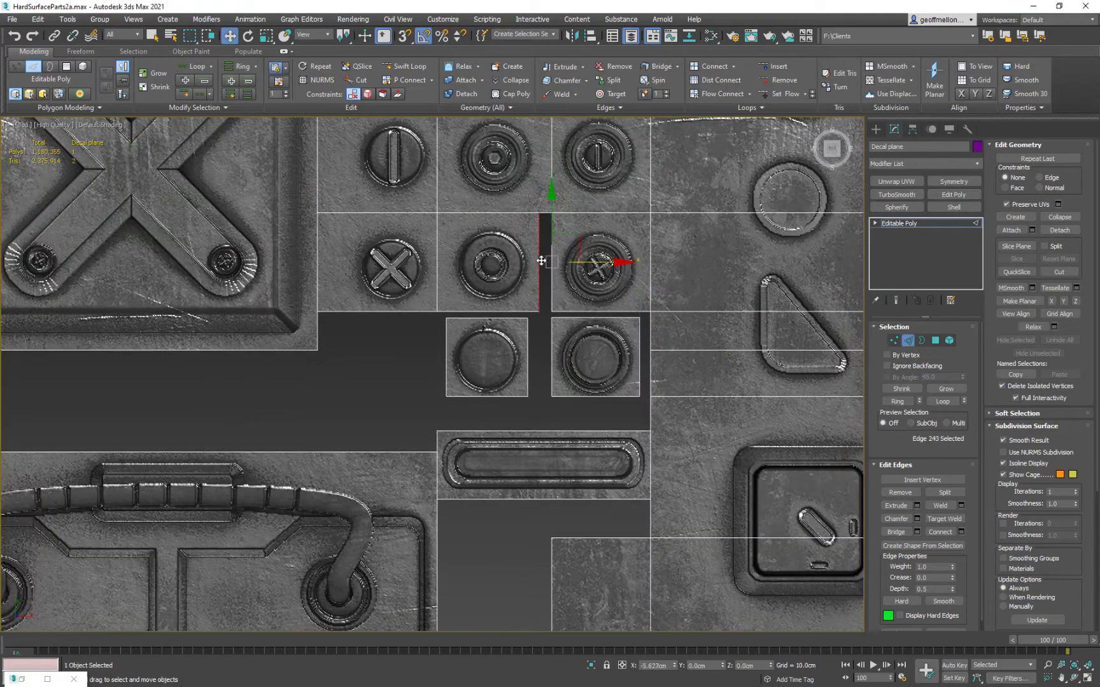
pyautogui.moveTo(550, 180); pyautogui.dragTo(534, 180)
pyautogui.moveTo(436, 257); pyautogui.dragTo(446, 257)
pyautogui.click(316, 260)
pyautogui.moveTo(367, 262); pyautogui.dragTo(400, 262)
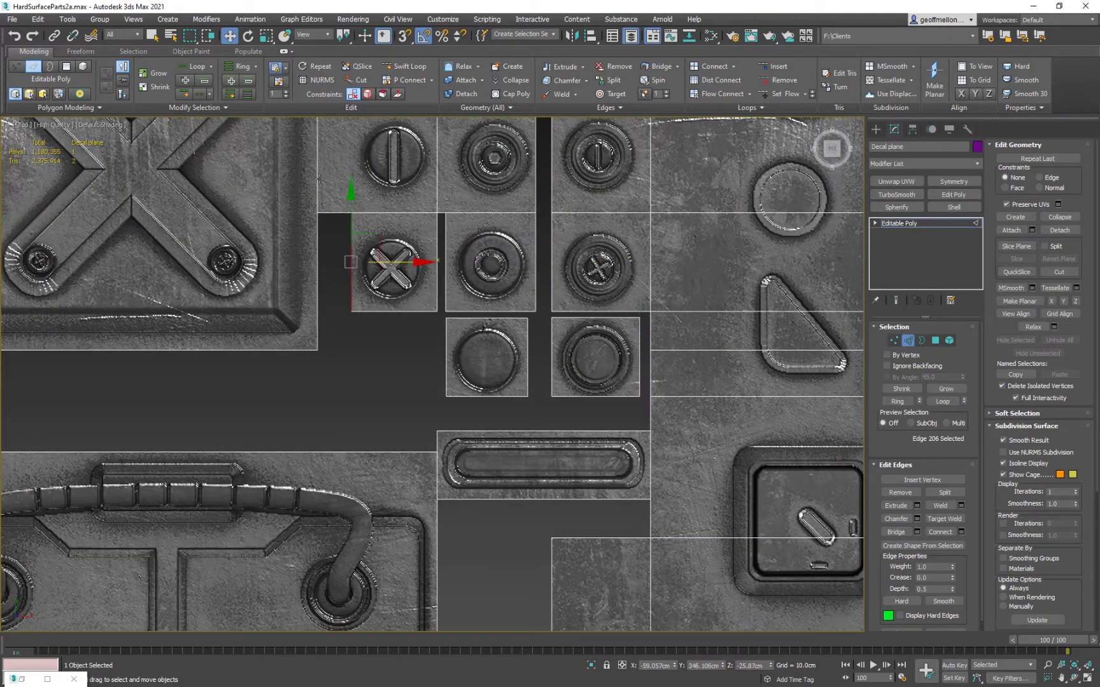
# Step: Move the left, bottom and top edges of the left-column slotted screw polygon inward around the decal
pyautogui.click(317, 169)
pyautogui.click(393, 212)
pyautogui.moveTo(376, 160)
pyautogui.mouseDown()
pyautogui.moveTo(407, 160)
pyautogui.moveTo(393, 170)
pyautogui.mouseUp()
pyautogui.moveTo(393, 169); pyautogui.dragTo(422, 296, button='middle')
pyautogui.click(422, 231)
pyautogui.moveTo(422, 199); pyautogui.dragTo(422, 209)
# Step: Fit the edges of the second-row hex bolt and slotted bolt polygons closely around their decals
pyautogui.click(466, 280)
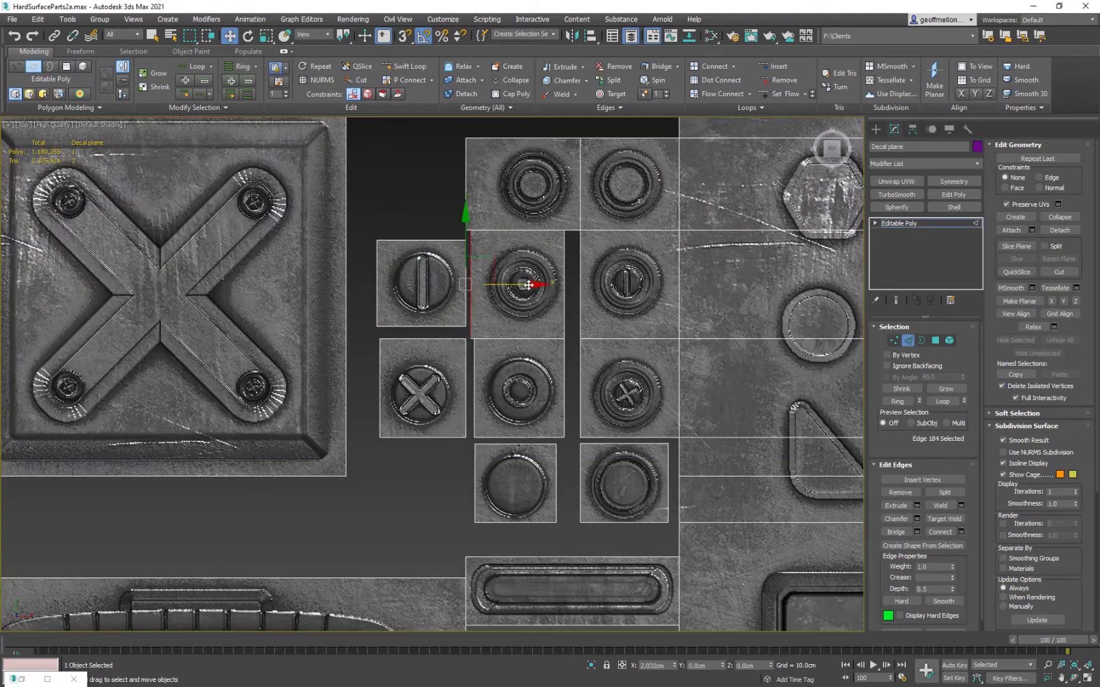
pyautogui.click(522, 339)
pyautogui.moveTo(509, 284); pyautogui.dragTo(520, 314)
pyautogui.click(524, 339)
pyautogui.click(532, 231)
pyautogui.moveTo(523, 190); pyautogui.dragTo(523, 201)
pyautogui.moveTo(664, 229); pyautogui.dragTo(574, 240, button='middle')
pyautogui.click(575, 240)
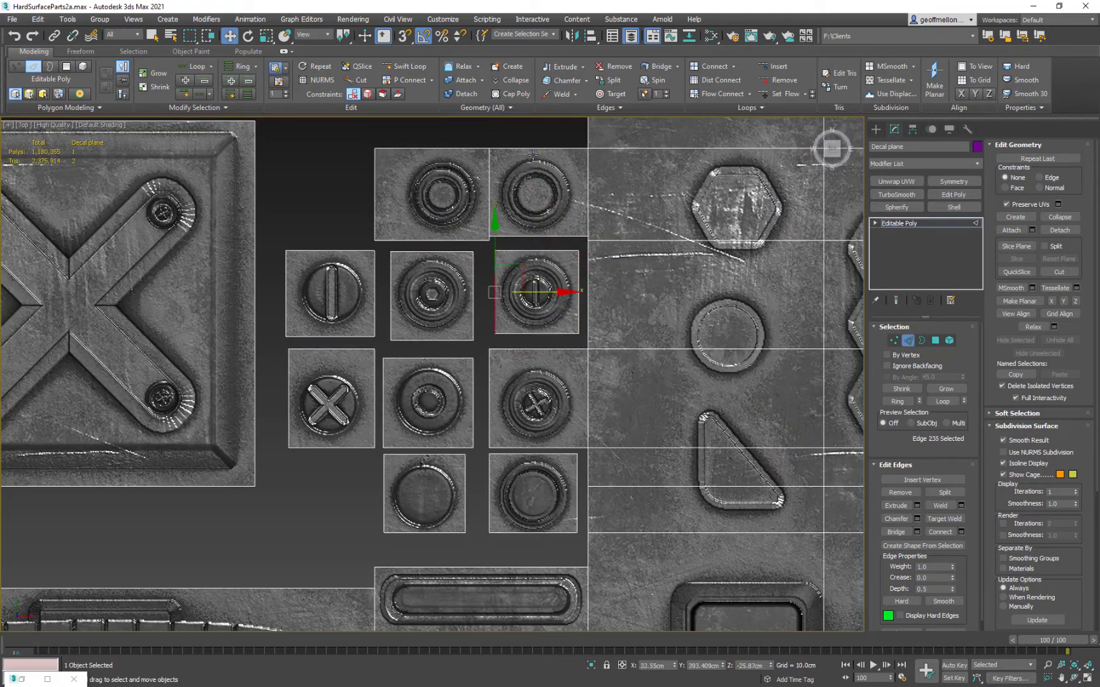
# Step: Move the outer side edges of the two top-row bolt polygons inward to fit their decals
pyautogui.click(587, 193)
pyautogui.moveTo(622, 193); pyautogui.dragTo(609, 194)
pyautogui.click(374, 196)
pyautogui.moveTo(396, 194); pyautogui.dragTo(421, 195)
pyautogui.moveTo(420, 194); pyautogui.dragTo(411, 241, button='middle')
pyautogui.click(480, 244)
# Step: Move the remaining sheet's left edge loop right to the square decal's border and remove the surplus polygon above the vents
pyautogui.scroll(-3, 504, 305)
pyautogui.moveTo(505, 305); pyautogui.dragTo(383, 215, button='middle')
pyautogui.click(420, 286)
pyautogui.doubleClick(421, 301)
pyautogui.moveTo(472, 297); pyautogui.dragTo(509, 298)
pyautogui.moveTo(433, 405); pyautogui.dragTo(511, 310, button='middle')
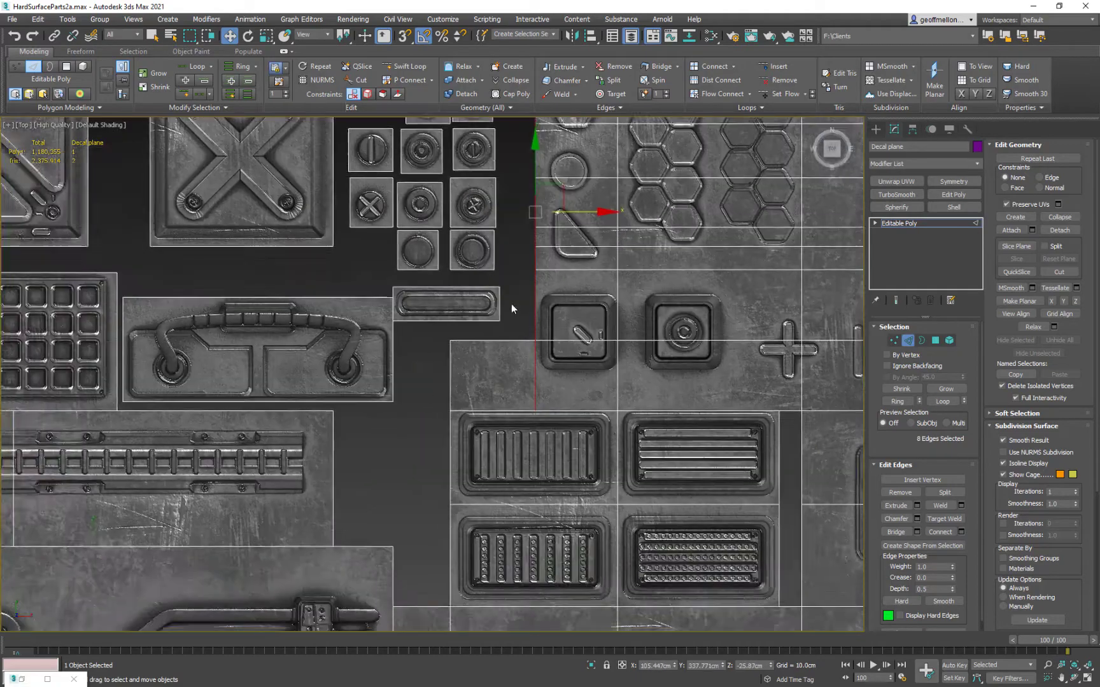
pyautogui.moveTo(395, 344); pyautogui.dragTo(217, 270, button='middle')
pyautogui.click(214, 271)
pyautogui.moveTo(245, 275); pyautogui.dragTo(242, 276)
# Step: Align the horizontal edge loops with the square decals' upper and lower borders, and the vertical loop between the two squares
pyautogui.moveTo(456, 252); pyautogui.dragTo(355, 353, button='middle')
pyautogui.doubleClick(449, 368)
pyautogui.moveTo(456, 316); pyautogui.dragTo(456, 349)
pyautogui.doubleClick(451, 297)
pyautogui.moveTo(453, 252); pyautogui.dragTo(452, 272)
pyautogui.doubleClick(338, 362)
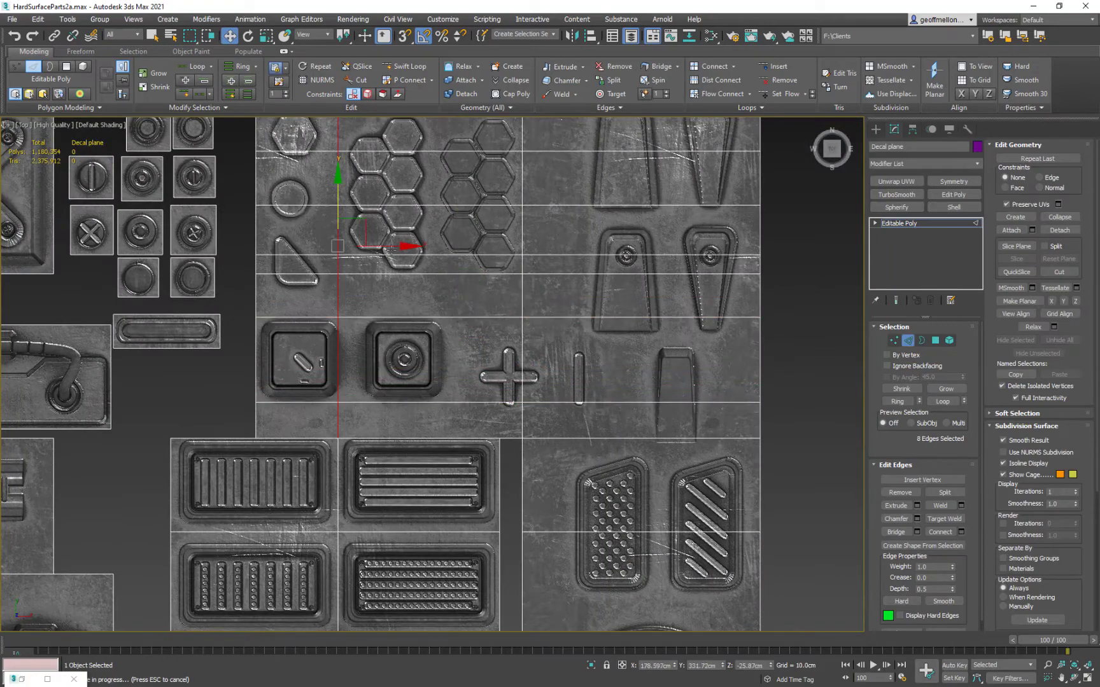
pyautogui.moveTo(384, 246); pyautogui.dragTo(387, 246)
pyautogui.moveTo(341, 350); pyautogui.dragTo(432, 335, button='middle')
# Step: Detach the left square decal polygon as a separate element
pyautogui.press('4')
pyautogui.click(404, 344)
pyautogui.hotkey('alt', 'd')
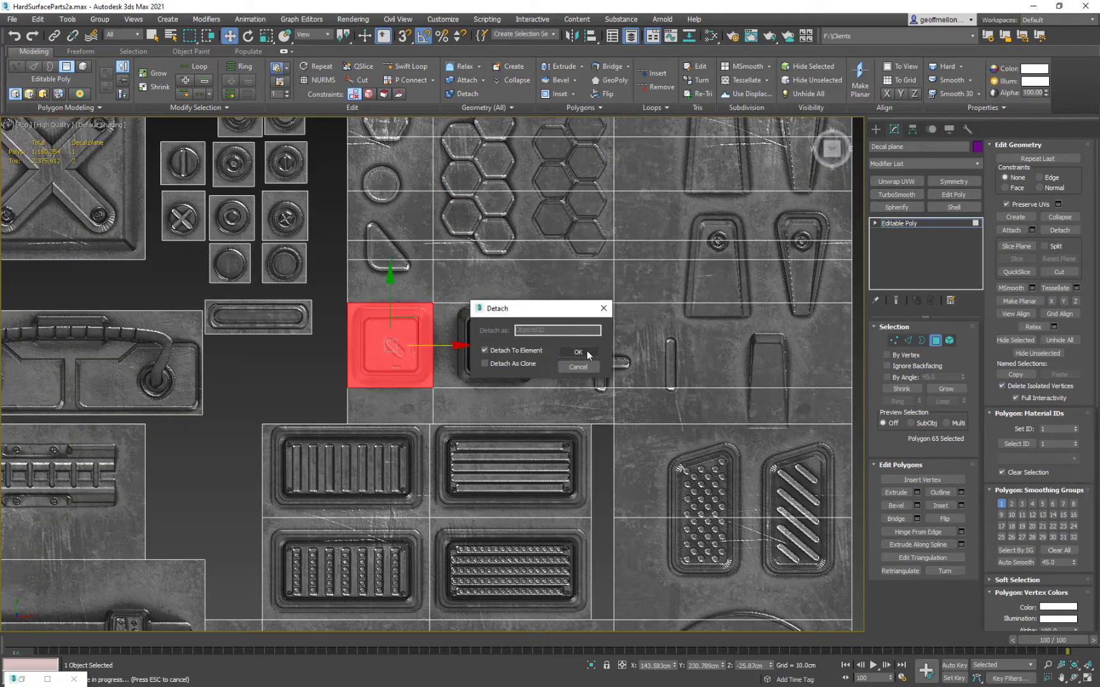
pyautogui.click(587, 354)
pyautogui.moveTo(394, 204); pyautogui.dragTo(459, 243, button='middle')
# Step: Insert a vertical edge loop between the two hexagon cluster decals with SwiftLoop
pyautogui.moveTo(510, 381); pyautogui.dragTo(404, 454, button='middle')
pyautogui.click(460, 272)
pyautogui.press('2')
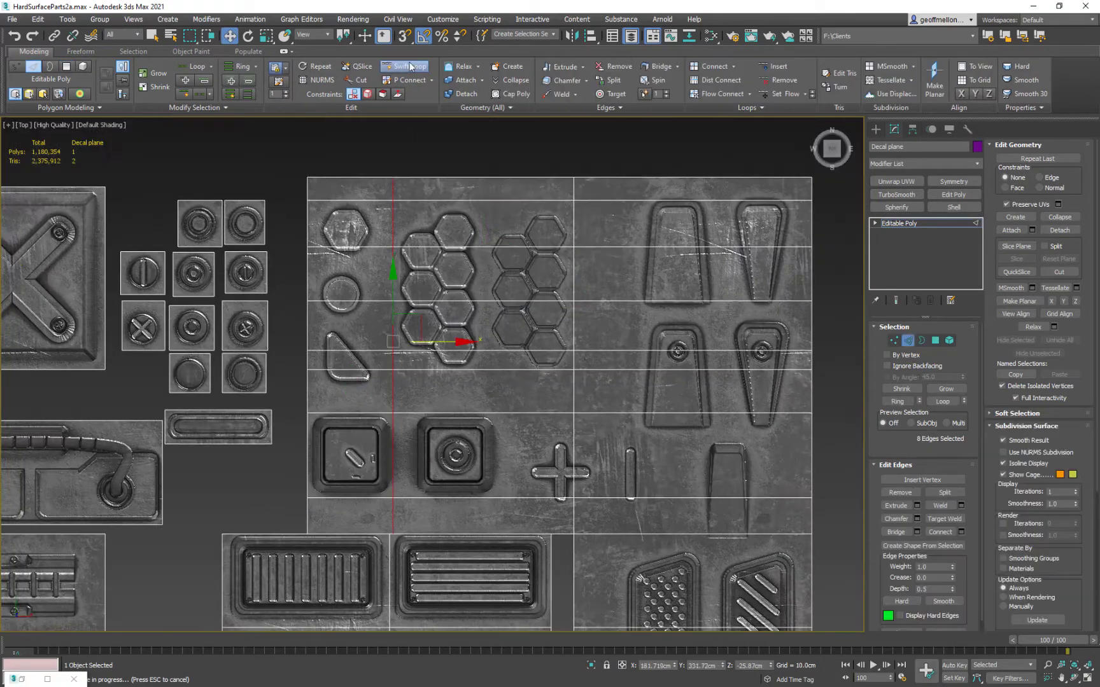
pyautogui.click(406, 66)
pyautogui.click(483, 222)
pyautogui.moveTo(488, 204); pyautogui.dragTo(492, 174, button='middle')
# Step: Delete the two empty polygons between the hexagon clusters and the decals below them
pyautogui.press('4')
pyautogui.keyDown('ctrl'); pyautogui.click(435, 339); pyautogui.keyUp('ctrl')
pyautogui.press('Delete')
pyautogui.moveTo(440, 337); pyautogui.dragTo(352, 338, button='middle')
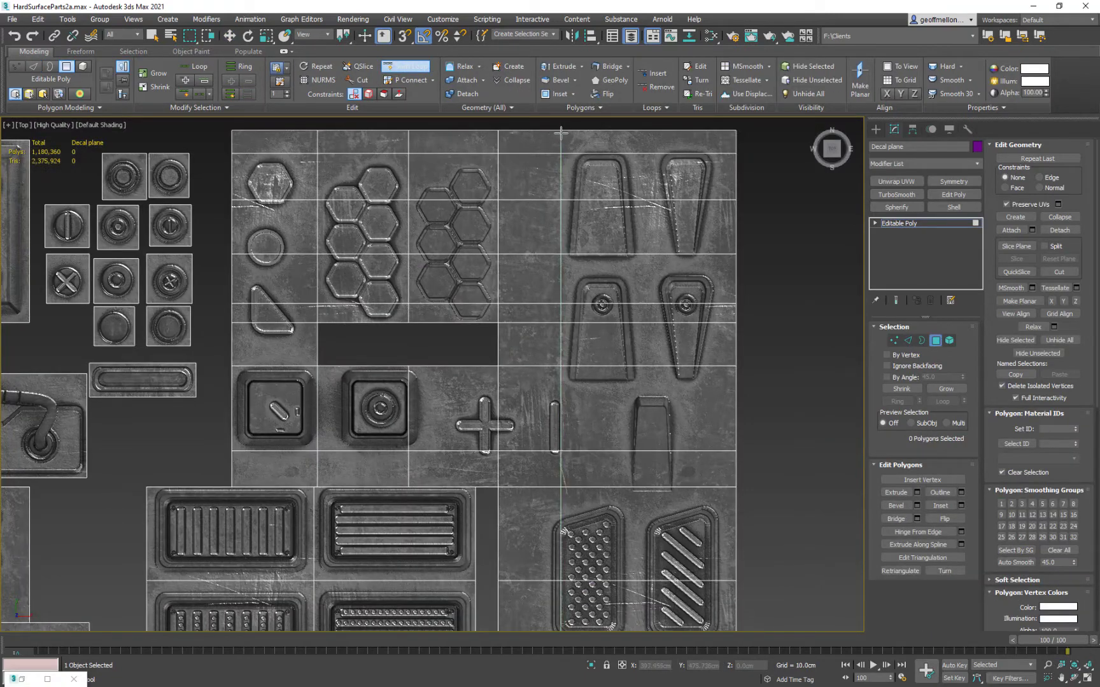
# Step: Insert a vertical loop just left of the tapered decals with SwiftLoop and delete the empty polygons between them and the hexagon clusters
pyautogui.click(561, 132)
pyautogui.moveTo(521, 116); pyautogui.dragTo(517, 179, button='middle')
pyautogui.press('4')
pyautogui.moveTo(512, 167); pyautogui.dragTo(532, 411)
pyautogui.press('Delete')
# Step: Shift the vertical edge between the right square and the cross decal rightward, and delete the empty polygon strip below the squares
pyautogui.moveTo(602, 402); pyautogui.dragTo(589, 353, button='middle')
pyautogui.press('2')
pyautogui.click(392, 425)
pyautogui.moveTo(457, 422); pyautogui.dragTo(466, 421)
pyautogui.press('4')
pyautogui.moveTo(453, 477); pyautogui.dragTo(274, 487)
pyautogui.press('Delete')
# Step: Detach the polygon holding the cross decal as a separate element
pyautogui.click(440, 391)
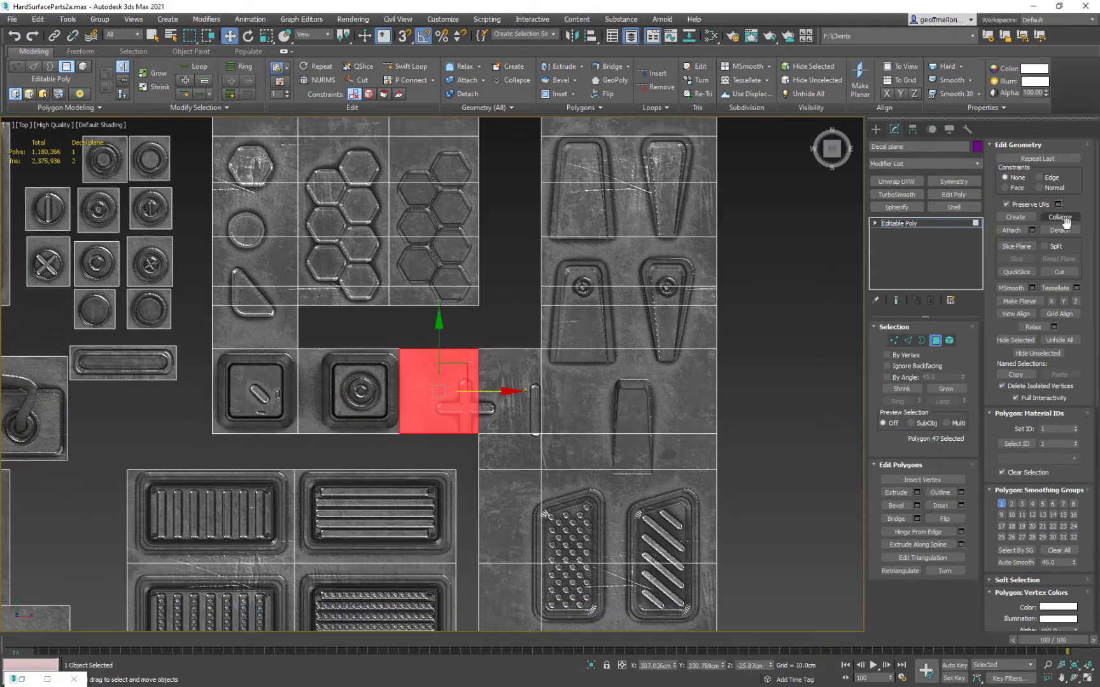
pyautogui.click(1064, 229)
pyautogui.click(549, 373)
pyautogui.press('2')
pyautogui.click(298, 397)
pyautogui.moveTo(348, 392); pyautogui.dragTo(376, 392)
pyautogui.hotkey('ctrl', 'z')
# Step: Detach the right square decal polygon as a separate element
pyautogui.press('4')
pyautogui.click(364, 395)
pyautogui.click(548, 372)
# Step: Fit the right square's left border to its decal, and the cross polygon's lower, left and upper borders to the cross
pyautogui.press('2')
pyautogui.click(297, 394)
pyautogui.click(469, 434)
pyautogui.click(409, 404)
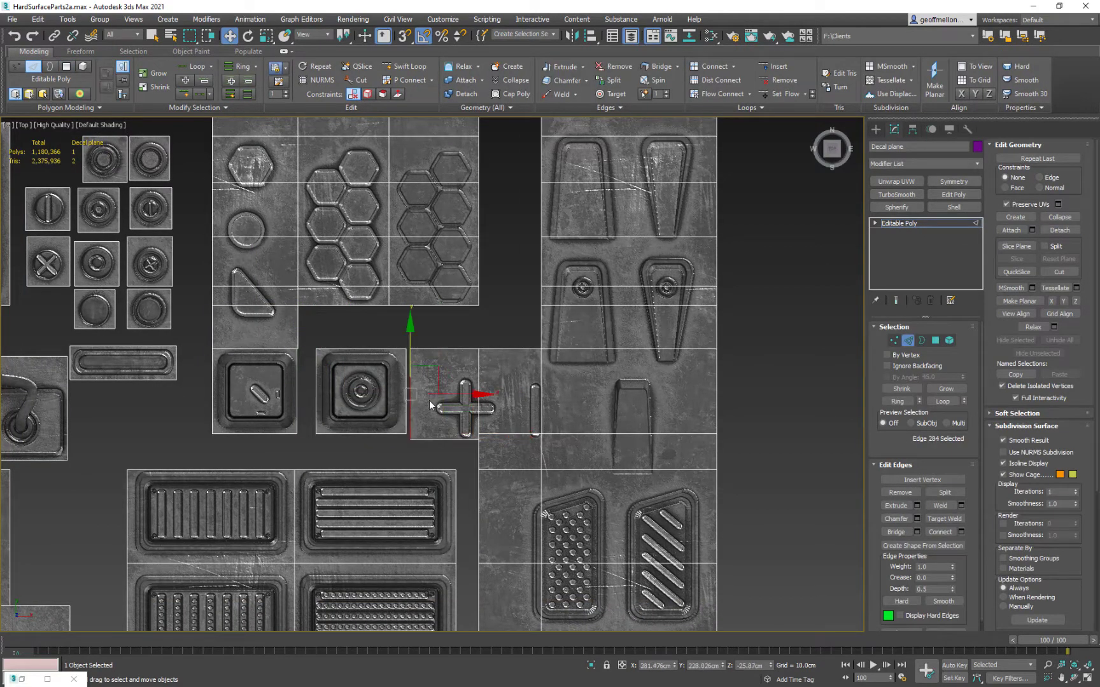
pyautogui.moveTo(442, 396); pyautogui.dragTo(467, 396)
pyautogui.click(458, 349)
pyautogui.moveTo(456, 318); pyautogui.dragTo(457, 348)
# Step: Move the vertical slot polygon's left border close to the slot, and extend the cross polygon's right border around the whole cross
pyautogui.moveTo(532, 358); pyautogui.dragTo(516, 298, button='middle')
pyautogui.click(464, 366)
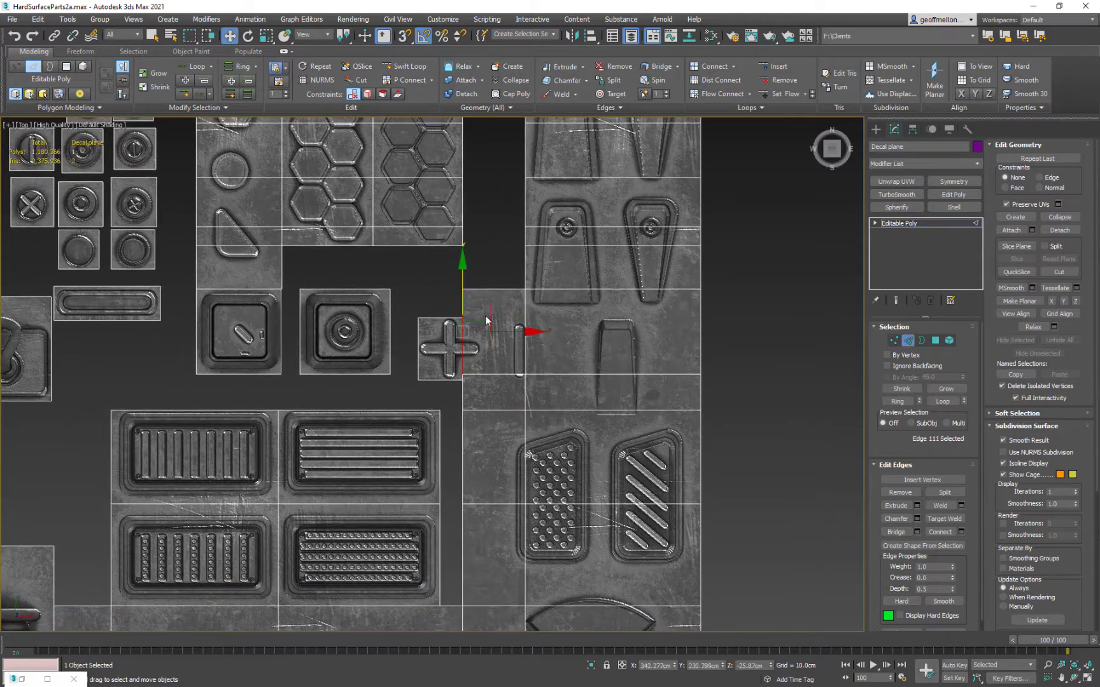
pyautogui.moveTo(499, 332); pyautogui.dragTo(540, 332)
pyautogui.moveTo(540, 331); pyautogui.dragTo(486, 303, button='middle')
pyautogui.click(408, 322)
pyautogui.moveTo(444, 320); pyautogui.dragTo(464, 320)
# Step: Delete the row of empty polygons above the hexagon and the two hexagon cluster decals
pyautogui.moveTo(351, 218); pyautogui.dragTo(538, 424, button='middle')
pyautogui.doubleClick(467, 355)
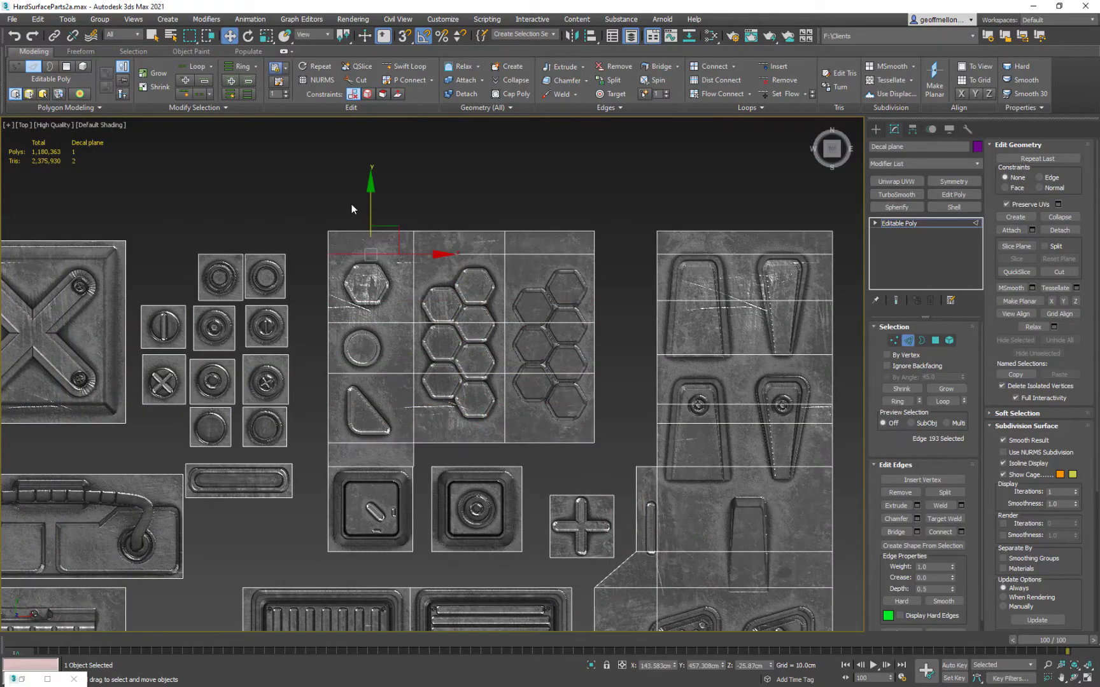
pyautogui.press('4')
pyautogui.moveTo(351, 209); pyautogui.dragTo(548, 244)
pyautogui.press('Delete')
# Step: Move the vertical loop beside the left hexagon cluster leftward, and delete the empty polygon below the triangle decal
pyautogui.press('2')
pyautogui.doubleClick(419, 457)
pyautogui.moveTo(456, 377); pyautogui.dragTo(440, 377)
pyautogui.press('4')
pyautogui.click(374, 457)
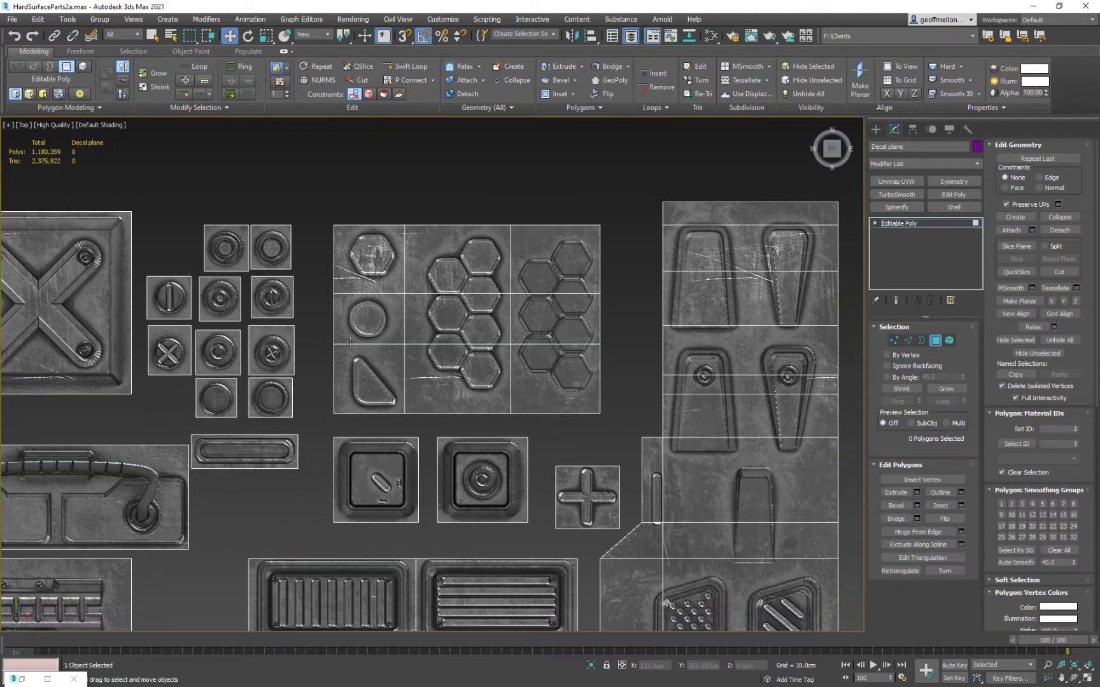
# Step: Move the left border inward and adjust the vertical and horizontal loops to frame the hexagon, circle and triangle decals
pyautogui.press('2')
pyautogui.doubleClick(334, 335)
pyautogui.moveTo(371, 319); pyautogui.dragTo(382, 319)
pyautogui.click(404, 378)
pyautogui.moveTo(441, 379); pyautogui.dragTo(437, 379)
pyautogui.doubleClick(434, 344)
pyautogui.moveTo(464, 307); pyautogui.dragTo(464, 309)
pyautogui.doubleClick(403, 374)
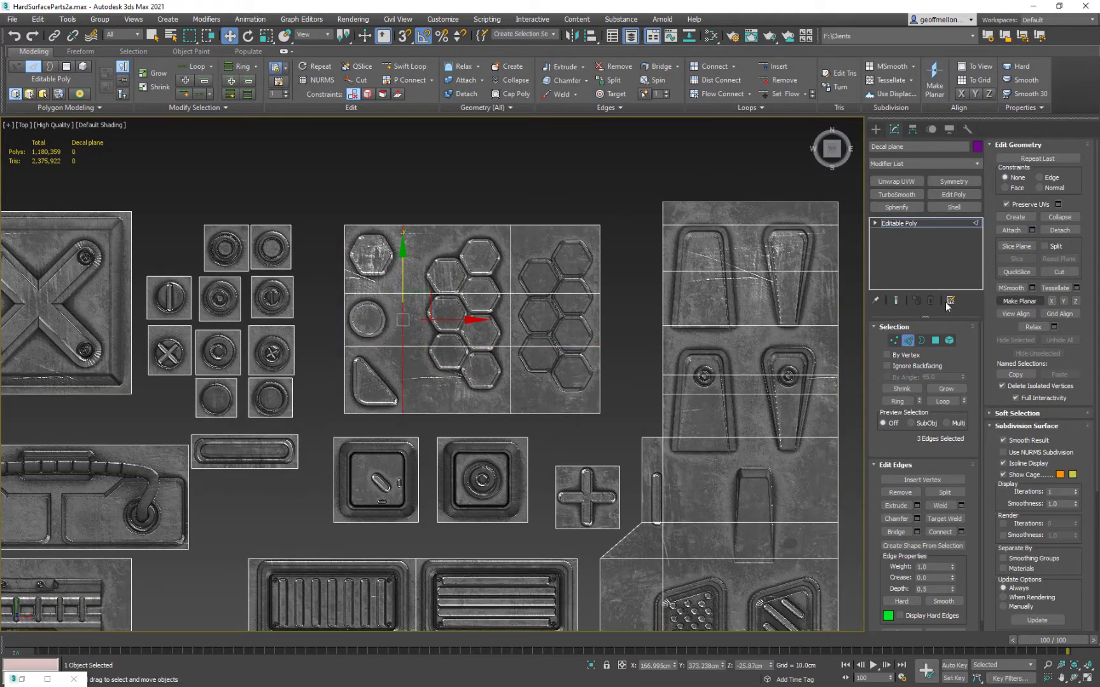
# Step: Detach the circle, hexagon and triangle decal polygons as separate elements
pyautogui.moveTo(447, 219); pyautogui.dragTo(369, 230, button='middle')
pyautogui.press('4')
pyautogui.click(390, 308)
pyautogui.hotkey('alt', 'd')
pyautogui.press('Return')
pyautogui.click(389, 251)
pyautogui.click(1060, 230)
pyautogui.click(389, 363)
# Step: Detach the three polygons of the left hexagon cluster together as one element
pyautogui.click(398, 236)
pyautogui.keyDown('ctrl'); pyautogui.click(402, 296); pyautogui.keyUp('ctrl')
pyautogui.keyDown('ctrl'); pyautogui.click(402, 356); pyautogui.keyUp('ctrl')
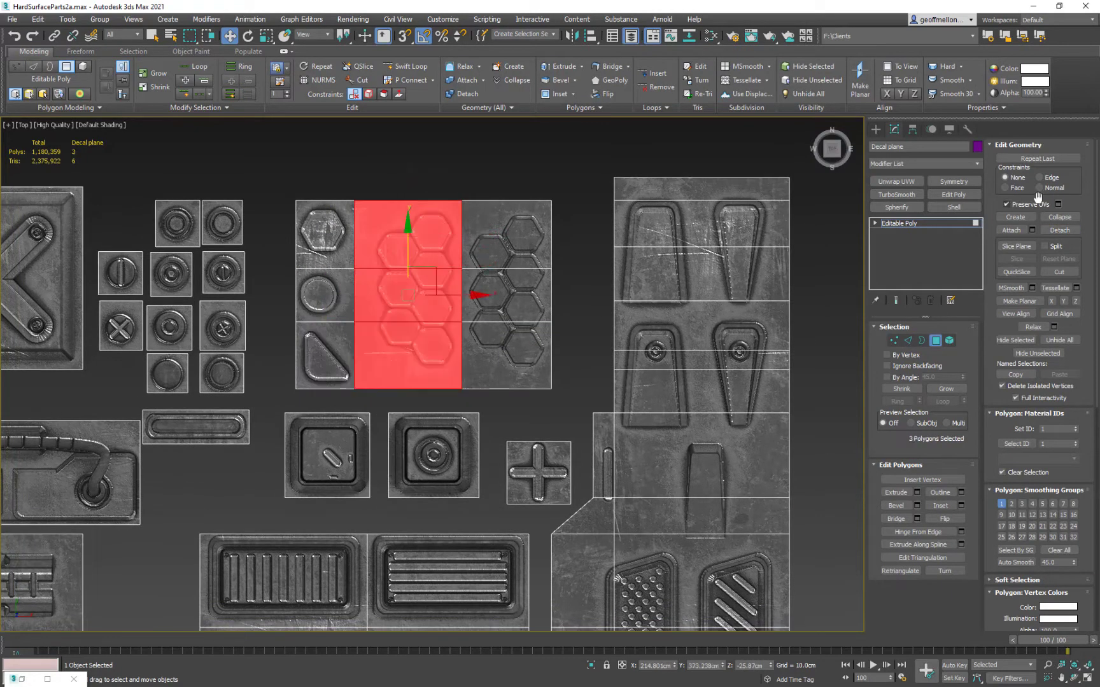
# Step: Insert SwiftLoop edges closely around the left hexagon cluster and delete the surrounding frame of polygons
pyautogui.moveTo(391, 159); pyautogui.dragTo(417, 152, button='middle')
pyautogui.hotkey('alt', 's')
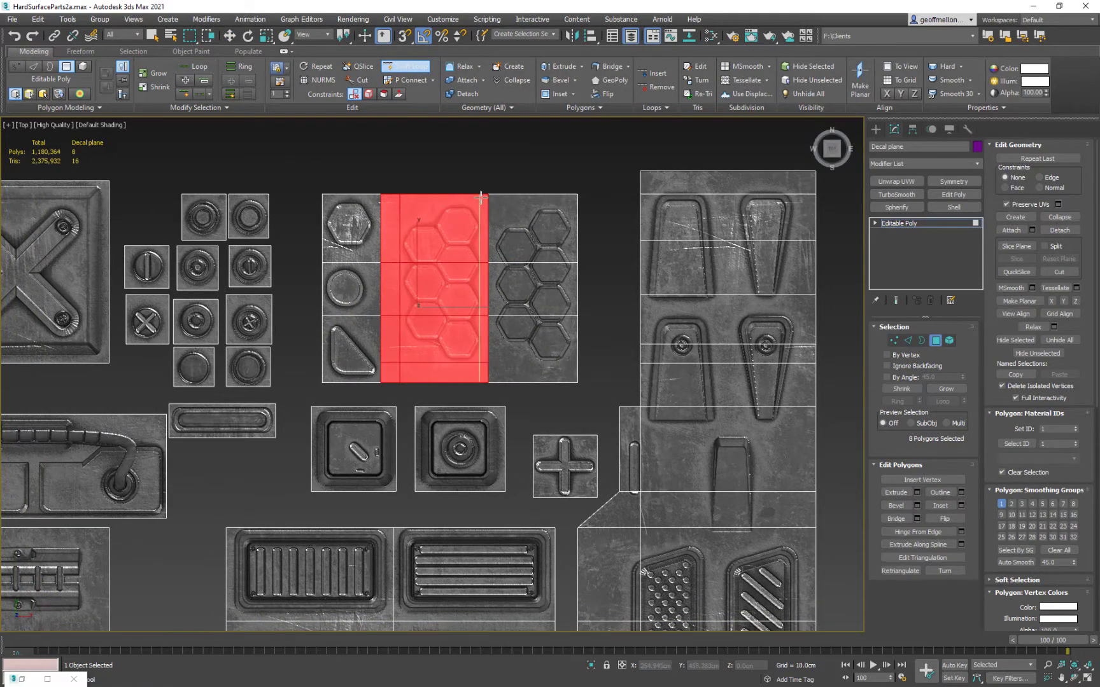
pyautogui.click(482, 199)
pyautogui.press('w')
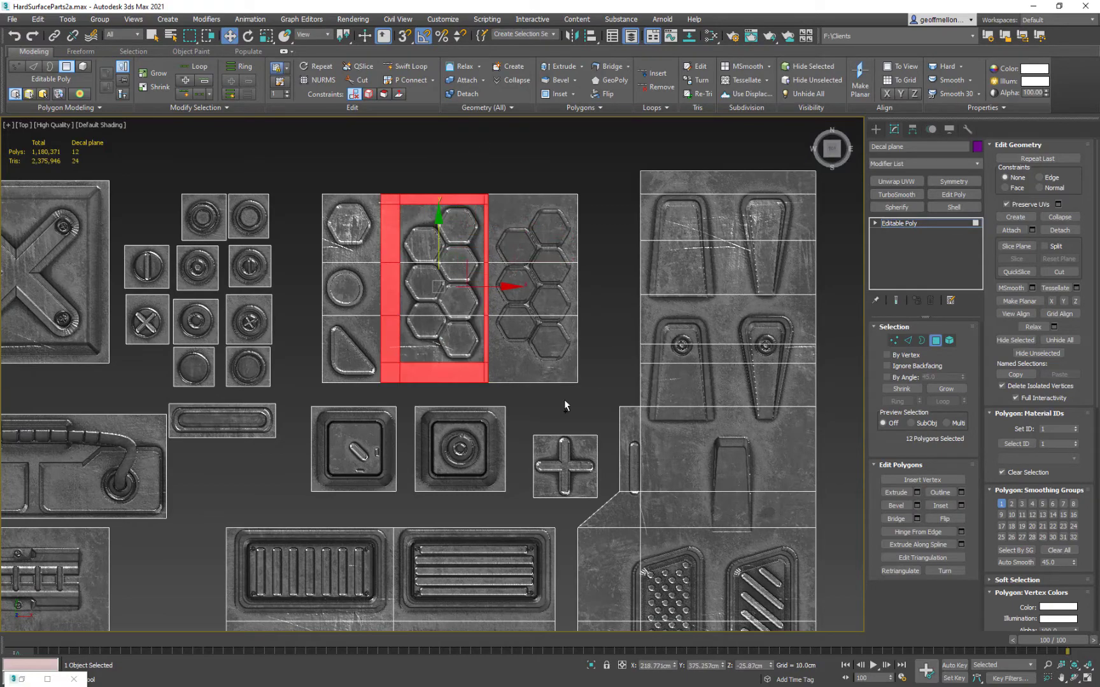
pyautogui.moveTo(463, 300); pyautogui.dragTo(481, 296, button='middle')
pyautogui.press('2')
pyautogui.press('4')
# Step: Pull in the borders of the separate hexagon, circle and triangle polygons to fit their decals tightly
pyautogui.click(382, 294)
pyautogui.moveTo(420, 286); pyautogui.dragTo(369, 286)
pyautogui.press('2')
pyautogui.click(327, 289)
pyautogui.click(390, 311)
pyautogui.click(399, 219)
pyautogui.moveTo(369, 215); pyautogui.dragTo(413, 218)
pyautogui.click(364, 311)
pyautogui.moveTo(365, 273); pyautogui.dragTo(365, 272)
pyautogui.click(365, 259)
# Step: Remove the horizontal edges crossing the right hexagon cluster and pull its outer borders in around the decal
pyautogui.moveTo(565, 255); pyautogui.dragTo(452, 277, button='middle')
pyautogui.click(453, 281)
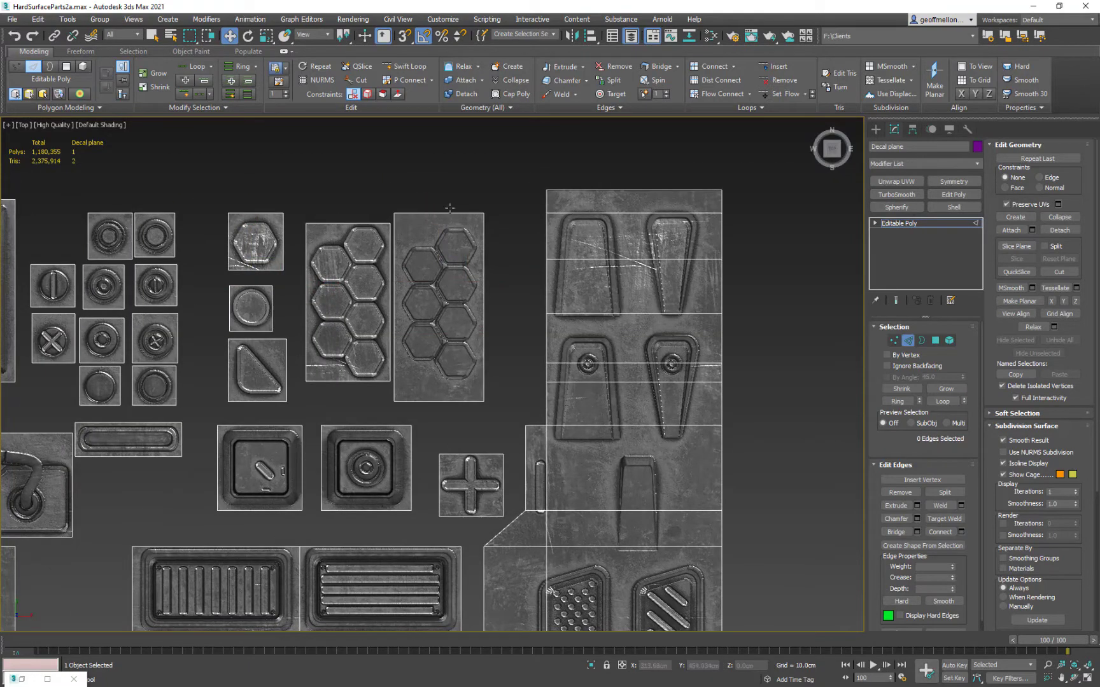
pyautogui.moveTo(434, 402); pyautogui.dragTo(434, 383)
pyautogui.click(394, 325)
pyautogui.moveTo(420, 305); pyautogui.dragTo(479, 304)
# Step: Lower the horizontal edge between the upper and lower tapered decals, and remove the edge crossing the upper pair
pyautogui.moveTo(626, 287); pyautogui.dragTo(498, 319, button='middle')
pyautogui.click(498, 346)
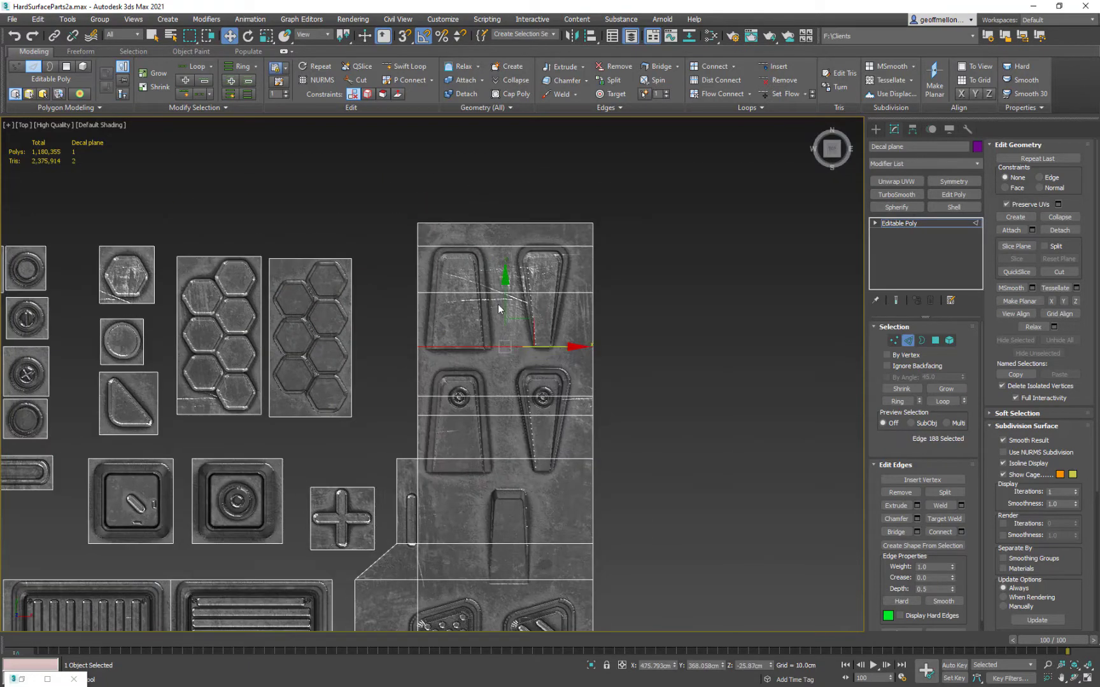
pyautogui.moveTo(503, 304); pyautogui.dragTo(502, 312)
pyautogui.click(499, 292)
pyautogui.hotkey('ctrl', 'BackSpace')
# Step: Delete the empty strip above the upper tapered decals and raise the remaining top border slightly
pyautogui.press('4')
pyautogui.click(505, 237)
pyautogui.press('Delete')
pyautogui.press('2')
pyautogui.click(505, 246)
pyautogui.moveTo(504, 199); pyautogui.dragTo(504, 194)
pyautogui.press('2')
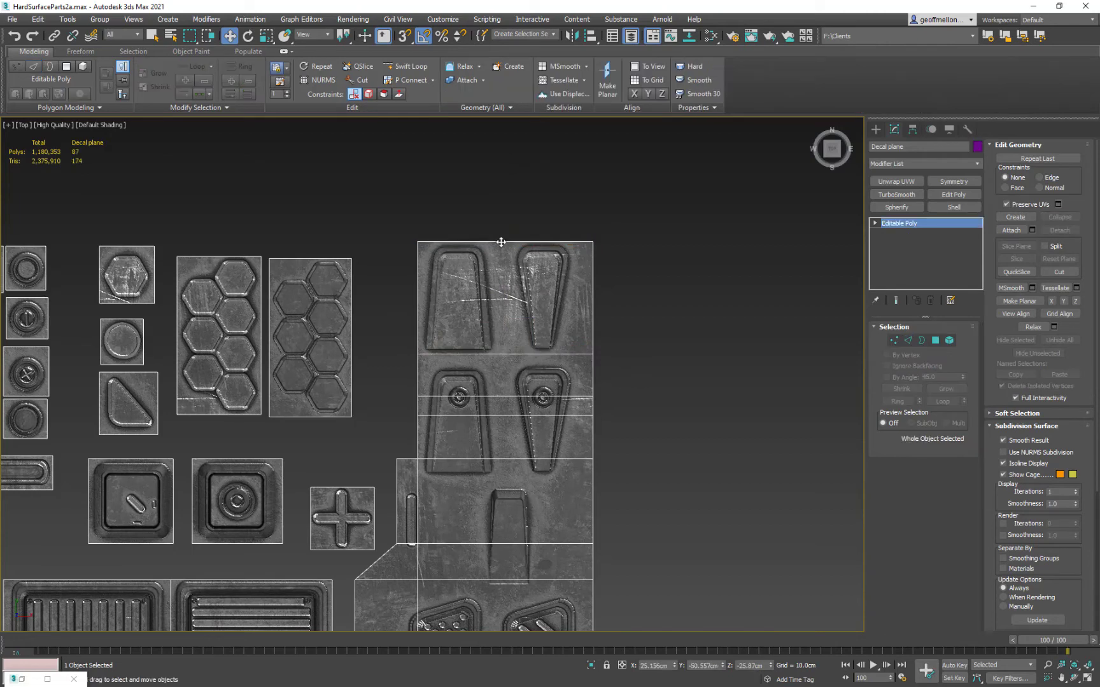
# Step: Insert vertical SwiftLoop edges between the wide and narrow tapered decals and delete the four-polygon strip between them
pyautogui.press('2')
pyautogui.hotkey('alt', '1')
pyautogui.moveTo(701, 427); pyautogui.dragTo(688, 373, button='middle')
pyautogui.press('4')
pyautogui.press('w')
pyautogui.moveTo(489, 385); pyautogui.dragTo(489, 249)
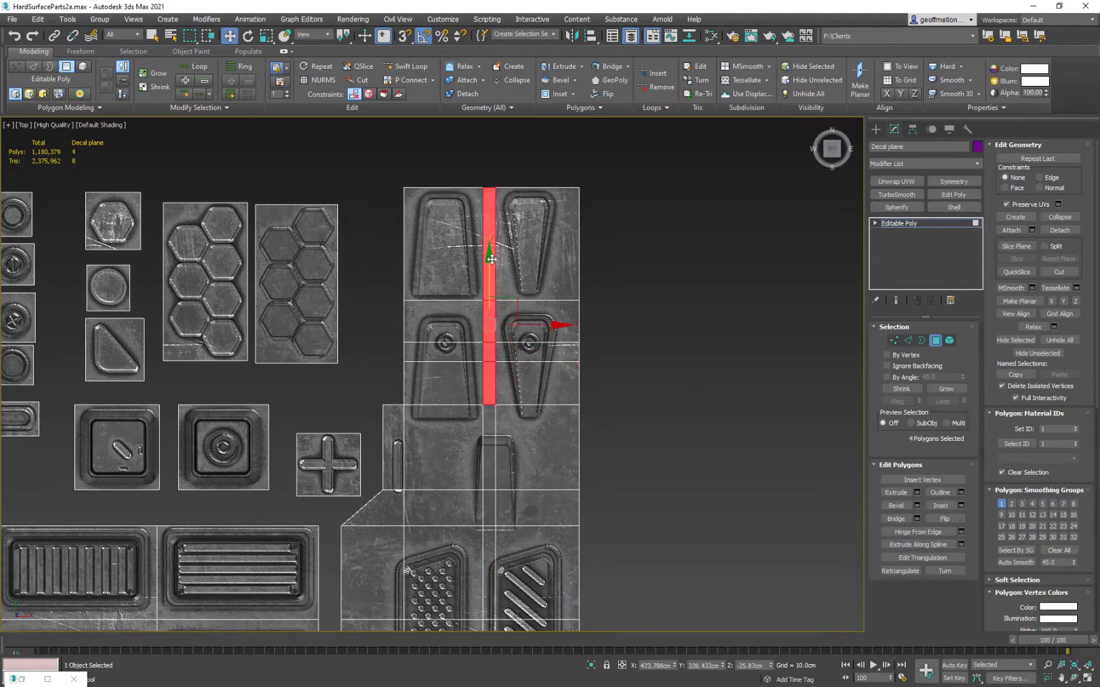
pyautogui.press('Delete')
# Step: Remove the horizontal edges crossing the lower tapered decals and move the edge row beneath them down past their ends
pyautogui.press('2')
pyautogui.moveTo(509, 356); pyautogui.dragTo(516, 300, button='middle')
pyautogui.click(459, 286)
pyautogui.keyDown('ctrl'); pyautogui.click(523, 286); pyautogui.keyUp('ctrl')
pyautogui.keyDown('ctrl'); pyautogui.click(523, 305); pyautogui.keyUp('ctrl')
pyautogui.doubleClick(483, 348)
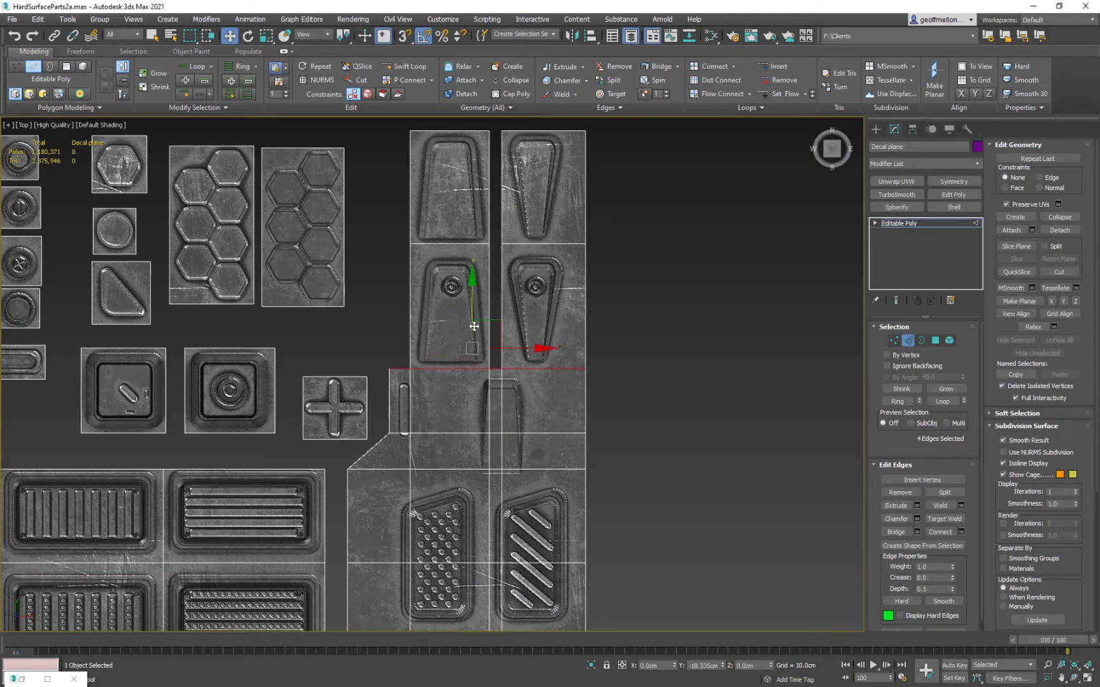
pyautogui.moveTo(474, 324); pyautogui.dragTo(473, 344)
pyautogui.moveTo(474, 345); pyautogui.dragTo(475, 392, button='middle')
# Step: Detach the four tapered decal polygons as separate elements, working in two diagonal pairs
pyautogui.press('4')
pyautogui.click(468, 356)
pyautogui.keyDown('ctrl'); pyautogui.click(544, 248); pyautogui.keyUp('ctrl')
pyautogui.click(462, 249)
pyautogui.keyDown('ctrl'); pyautogui.click(551, 344); pyautogui.keyUp('ctrl')
# Step: Delete the polygons between the vertical slot and the lowest tapered decal, and the skewed polygon below the slot
pyautogui.moveTo(773, 352); pyautogui.dragTo(788, 209, button='middle')
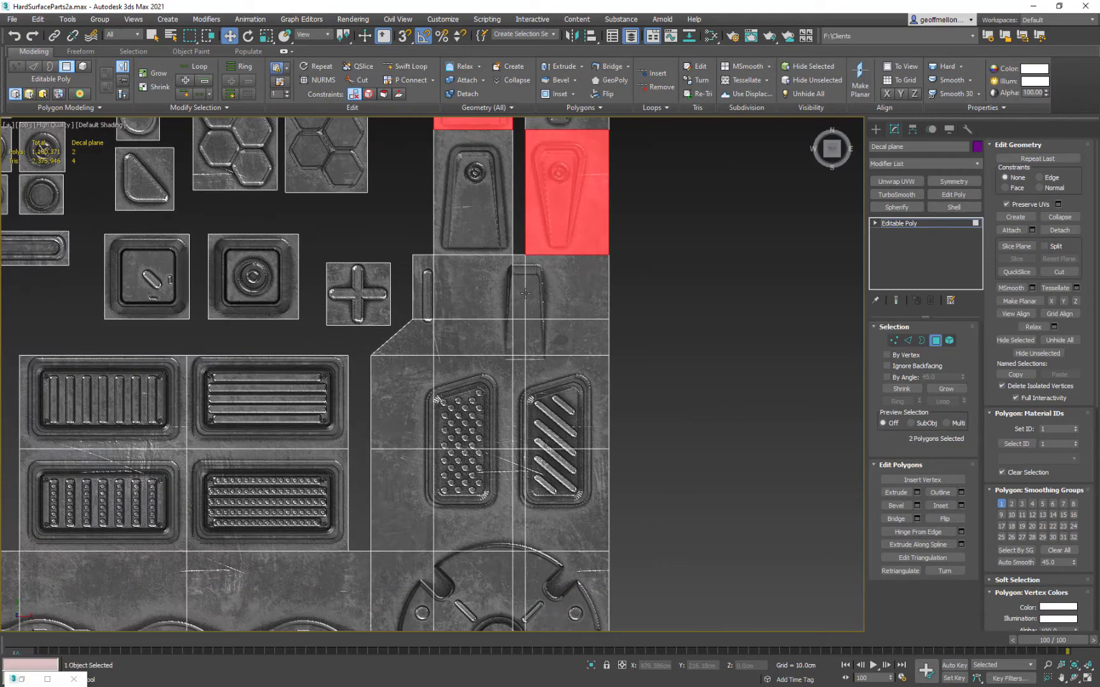
pyautogui.click(473, 295)
pyautogui.keyDown('ctrl'); pyautogui.click(468, 332); pyautogui.keyUp('ctrl')
pyautogui.press('Delete')
pyautogui.click(423, 343)
pyautogui.press('Delete')
# Step: Fit the borders of the vertical slot polygon tightly around the slot decal
pyautogui.press('2')
pyautogui.click(424, 319)
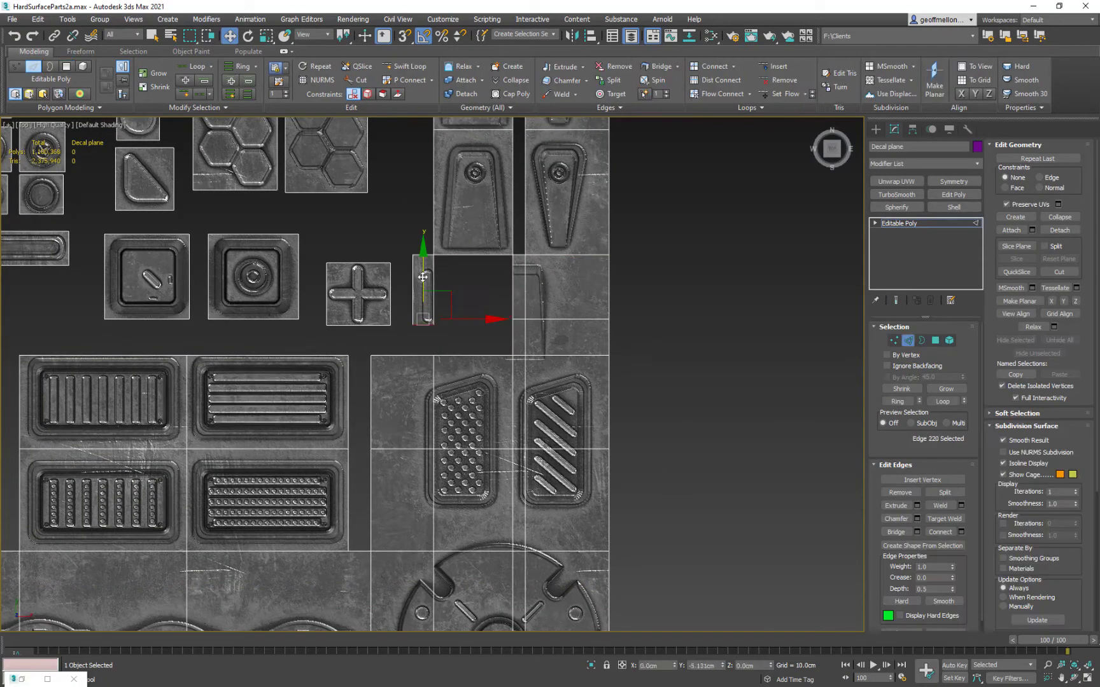
pyautogui.moveTo(424, 277); pyautogui.dragTo(424, 284)
pyautogui.click(413, 290)
pyautogui.moveTo(445, 291); pyautogui.dragTo(453, 290)
pyautogui.click(427, 255)
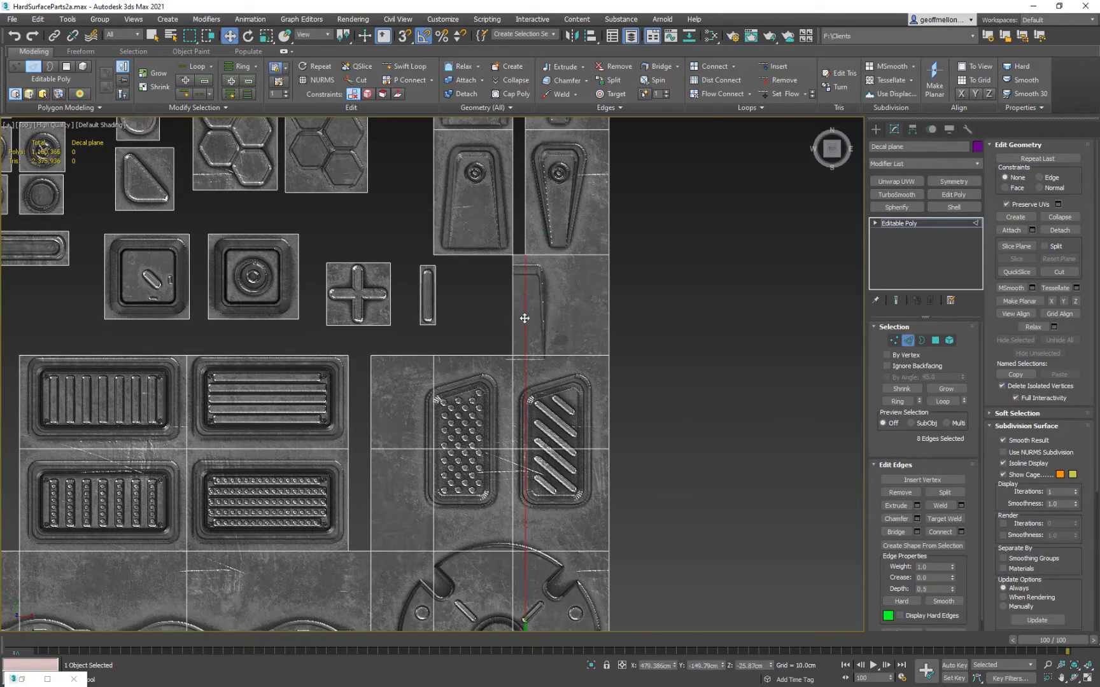
# Step: Lower the horizontal loop beneath the lowest tapered decal to clear its bottom end
pyautogui.moveTo(553, 305); pyautogui.dragTo(566, 305)
pyautogui.moveTo(617, 334); pyautogui.dragTo(593, 322, button='middle')
pyautogui.moveTo(467, 300); pyautogui.dragTo(467, 305)
# Step: Detach the two polygons holding the lowest tapered decal and remove the vertical edge between them
pyautogui.press('4')
pyautogui.moveTo(469, 303); pyautogui.dragTo(611, 331)
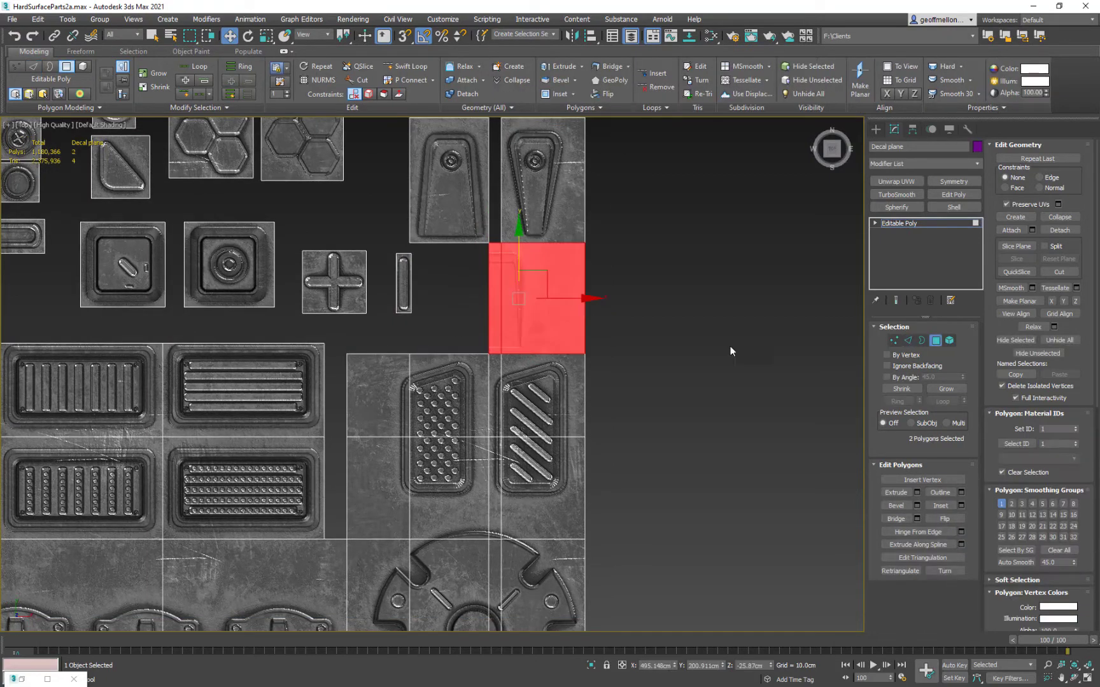
pyautogui.rightClick(714, 318)
pyautogui.click(673, 207)
pyautogui.press('2')
pyautogui.click(501, 316)
pyautogui.moveTo(534, 313); pyautogui.dragTo(530, 334, button='middle')
pyautogui.hotkey('ctrl', 'BackSpace')
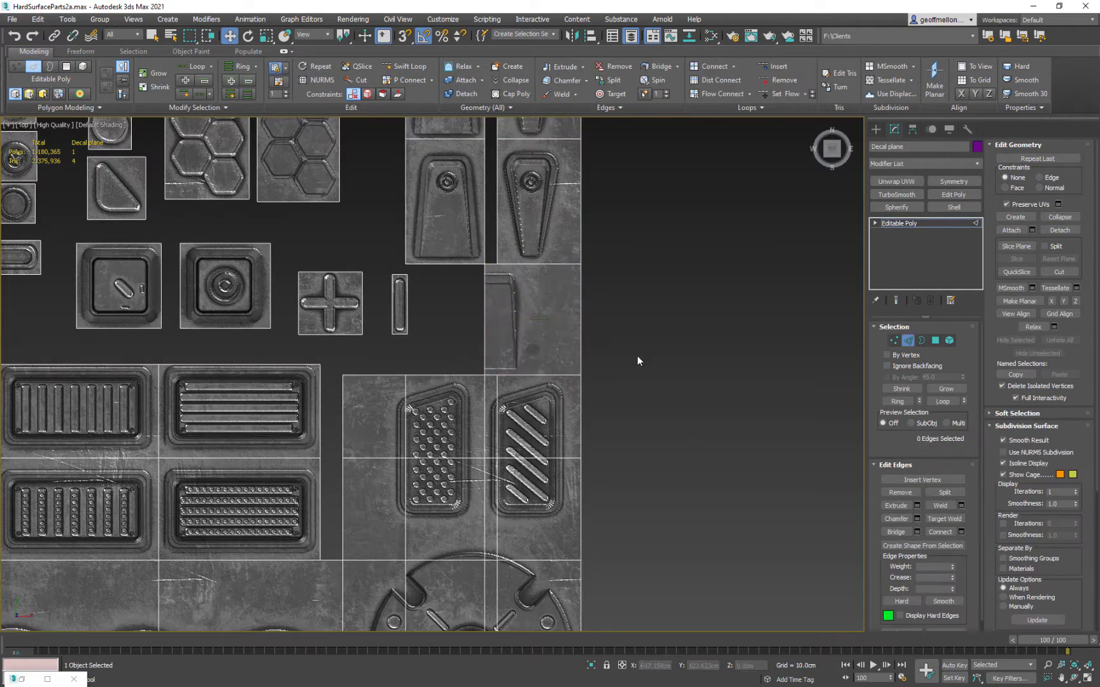
# Step: Pull in the side borders of the lower narrow tapered decal, and the upper border of the lower wide one
pyautogui.moveTo(508, 190); pyautogui.dragTo(466, 280, button='middle')
pyautogui.click(539, 295)
pyautogui.moveTo(575, 292); pyautogui.dragTo(555, 292)
pyautogui.moveTo(455, 294); pyautogui.dragTo(458, 294)
pyautogui.click(417, 230)
pyautogui.moveTo(401, 181); pyautogui.dragTo(402, 192)
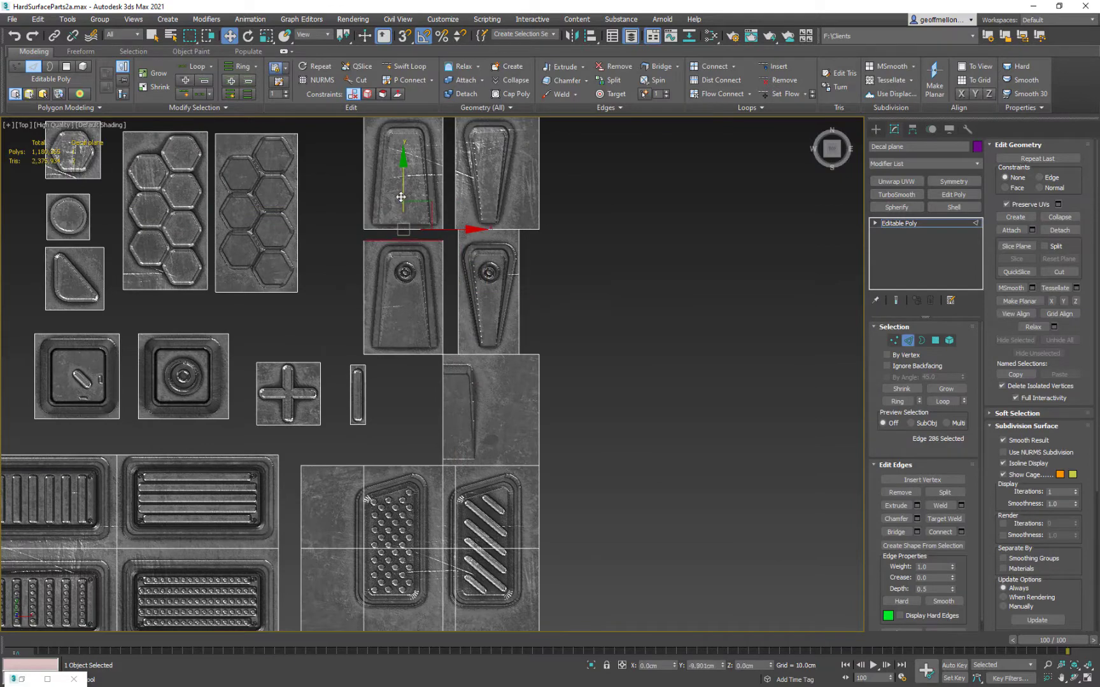
# Step: Pull in the right and left borders of the upper narrow tapered decal to fit its outline
pyautogui.moveTo(496, 184); pyautogui.dragTo(538, 281, button='middle')
pyautogui.click(581, 274)
pyautogui.moveTo(632, 268); pyautogui.dragTo(612, 269)
pyautogui.click(497, 274)
pyautogui.moveTo(540, 270); pyautogui.dragTo(544, 270)
# Step: Raise the bottom border of the lower narrow tapered decal slightly towards its end
pyautogui.moveTo(639, 391); pyautogui.dragTo(622, 286, button='middle')
pyautogui.click(524, 345)
pyautogui.moveTo(513, 299); pyautogui.dragTo(513, 295)
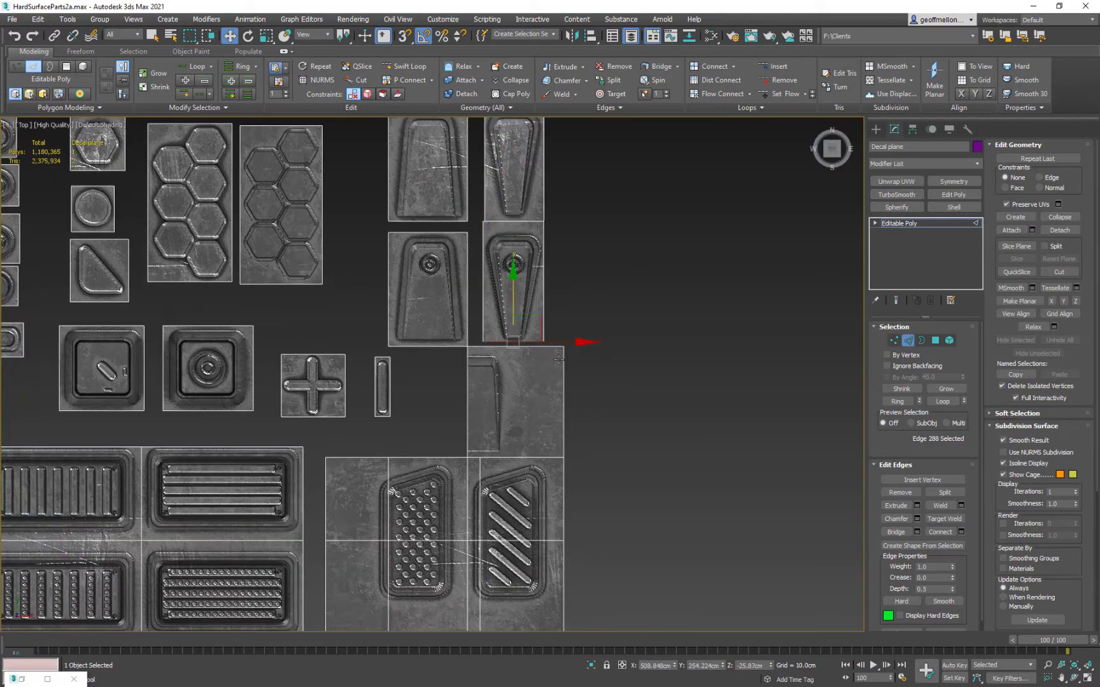
# Step: Pull in the right border of the lowest narrow tapered decal to fit its outline
pyautogui.moveTo(620, 408); pyautogui.dragTo(559, 407)
pyautogui.click(474, 457)
# Step: Delete the surplus polygons beside and between the two slanted vent decals
pyautogui.scroll(-3, 477, 449)
pyautogui.moveTo(477, 449); pyautogui.dragTo(524, 328, button='middle')
pyautogui.press('4')
pyautogui.click(523, 415)
pyautogui.keyDown('ctrl'); pyautogui.click(465, 417); pyautogui.keyUp('ctrl')
pyautogui.press('Delete')
# Step: Remove the horizontal edges that cross the two slanted vent decals
pyautogui.scroll(4, 539, 345)
pyautogui.press('2')
pyautogui.click(558, 401)
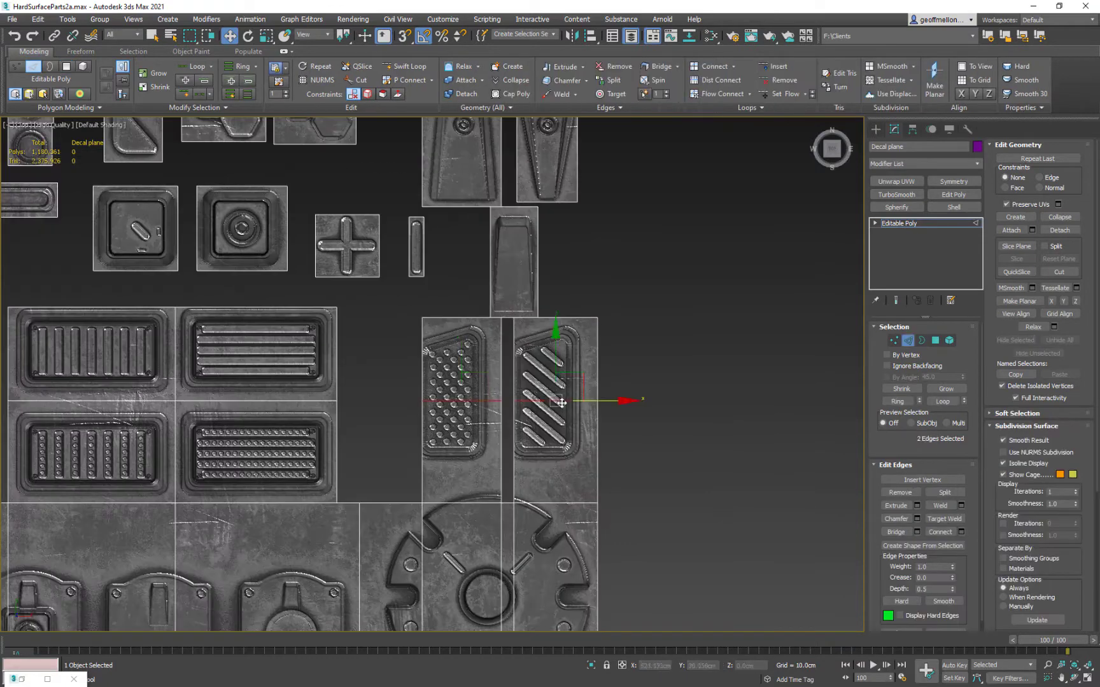
pyautogui.hotkey('ctrl', 'BackSpace')
pyautogui.press('2')
pyautogui.press('2')
pyautogui.click(422, 406)
pyautogui.hotkey('ctrl', 'z')
# Step: Detach the two polygons holding the slanted vent decals
pyautogui.press('4')
pyautogui.click(439, 375)
pyautogui.keyDown('ctrl'); pyautogui.click(509, 372); pyautogui.keyUp('ctrl')
pyautogui.click(1060, 230)
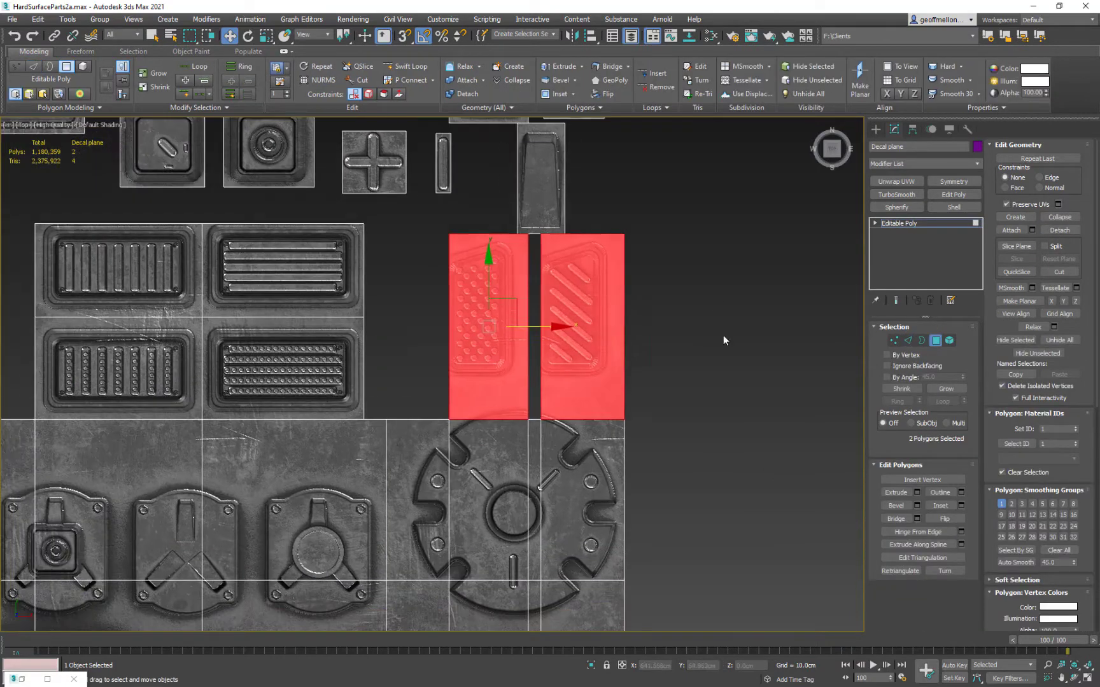
# Step: Move the left border of the dotted slanted vent outward so it takes in the whole frame
pyautogui.press('2')
pyautogui.moveTo(510, 327); pyautogui.dragTo(498, 326)
pyautogui.click(441, 420)
pyautogui.hotkey('alt', 'l')
pyautogui.moveTo(580, 371); pyautogui.dragTo(590, 326, button='middle')
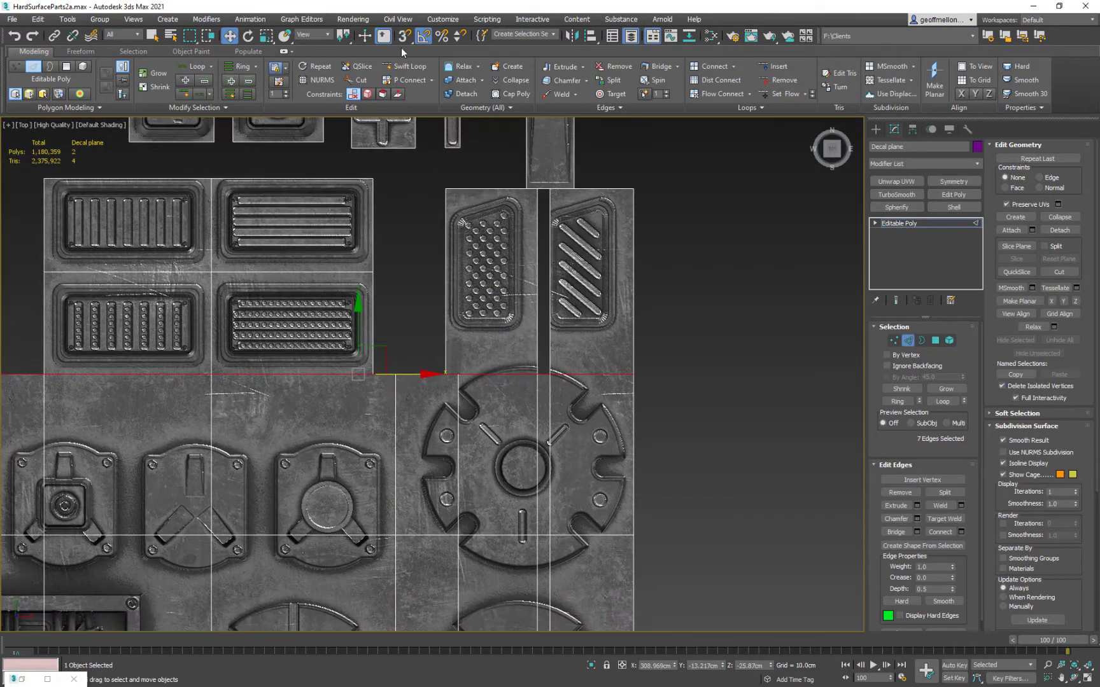
# Step: Insert an edge just below each slanted vent with Swift Loop and delete the surplus polygons beneath
pyautogui.click(405, 66)
pyautogui.click(536, 339)
pyautogui.click(552, 340)
pyautogui.press('4')
pyautogui.moveTo(742, 348); pyautogui.dragTo(500, 363)
pyautogui.press('Delete')
# Step: Pull in the dotted vent's right border and the upper and lower borders of both slanted vents
pyautogui.press('2')
pyautogui.click(537, 274)
pyautogui.moveTo(595, 263); pyautogui.dragTo(585, 263)
pyautogui.click(493, 189)
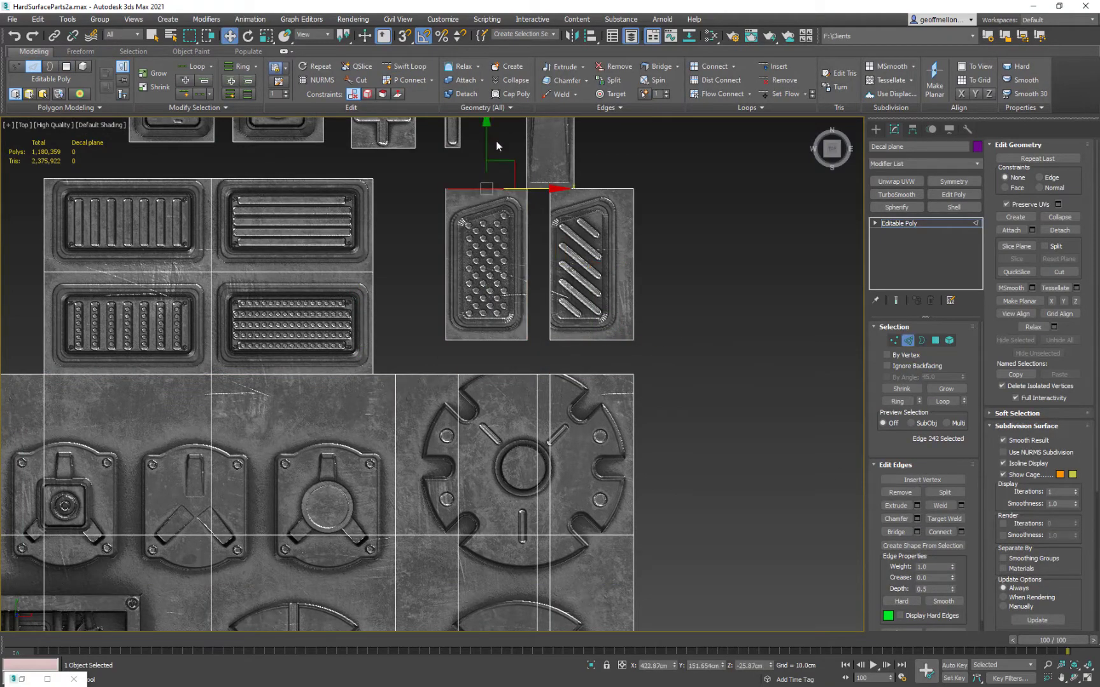
pyautogui.moveTo(496, 141); pyautogui.dragTo(496, 145)
pyautogui.click(588, 189)
pyautogui.moveTo(592, 153); pyautogui.dragTo(593, 158)
pyautogui.moveTo(488, 312); pyautogui.dragTo(487, 307)
pyautogui.moveTo(582, 325); pyautogui.dragTo(564, 237, button='middle')
pyautogui.click(573, 286)
pyautogui.keyDown('ctrl'); pyautogui.click(408, 286); pyautogui.keyUp('ctrl')
pyautogui.moveTo(499, 256); pyautogui.dragTo(502, 243)
pyautogui.hotkey('ctrl', 'z')
# Step: Detach the four polygons of the upper notched disc and delete the row of polygons beneath them
pyautogui.press('4')
pyautogui.moveTo(526, 484); pyautogui.dragTo(612, 453, button='middle')
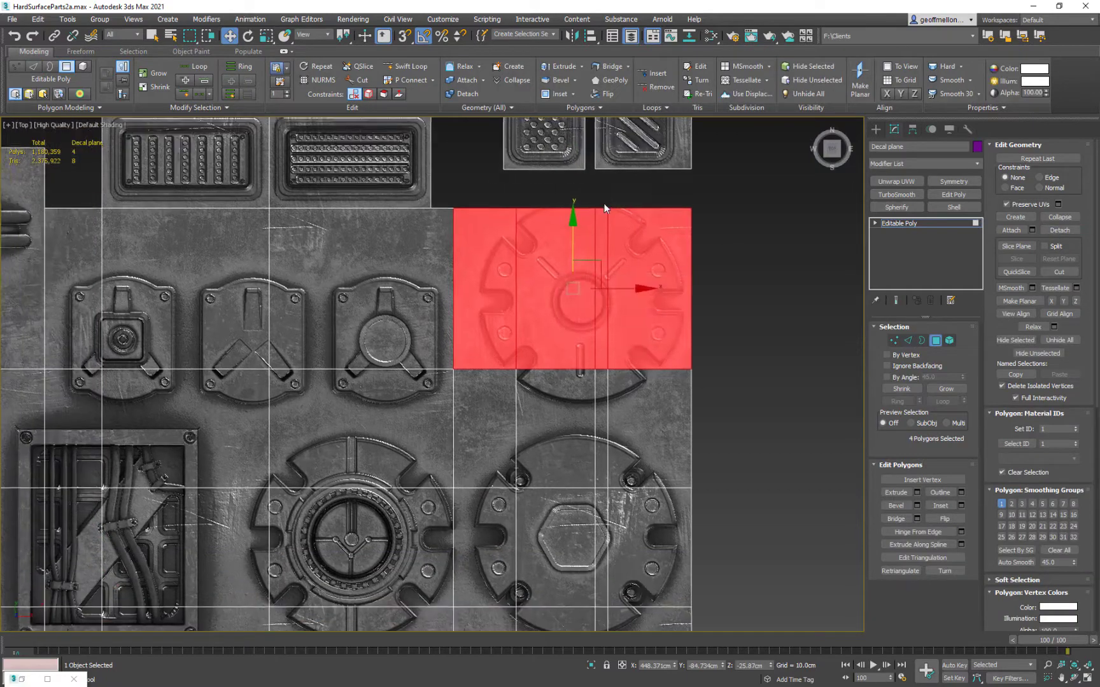
pyautogui.click(488, 426)
pyautogui.keyDown('shift'); pyautogui.click(646, 428); pyautogui.keyUp('shift')
pyautogui.press('Delete')
# Step: Remove the three vertical edges crossing the upper notched disc decal
pyautogui.click(490, 331)
pyautogui.press('2')
pyautogui.click(609, 319)
pyautogui.keyDown('ctrl'); pyautogui.click(597, 312); pyautogui.keyUp('ctrl')
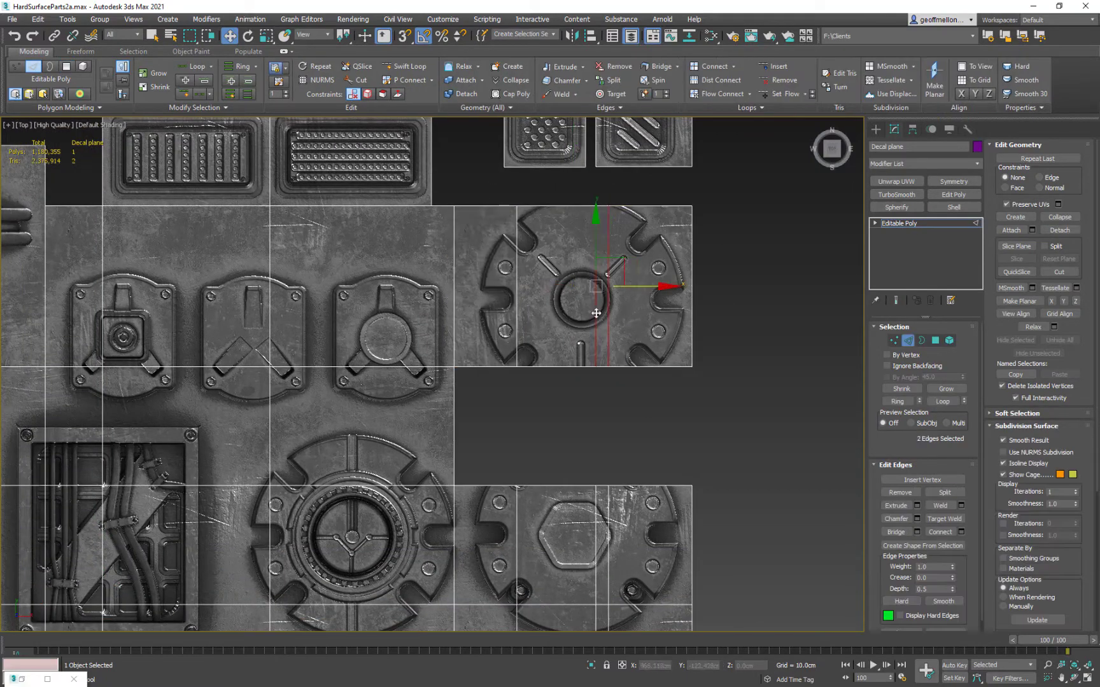
pyautogui.keyDown('ctrl'); pyautogui.click(517, 305); pyautogui.keyUp('ctrl')
pyautogui.hotkey('ctrl', 'BackSpace')
pyautogui.press('2')
pyautogui.press('2')
# Step: Extend the notched disc's lower and upper borders around its outline and pull in its left and right borders
pyautogui.click(575, 367)
pyautogui.moveTo(574, 327); pyautogui.dragTo(575, 364)
pyautogui.click(575, 206)
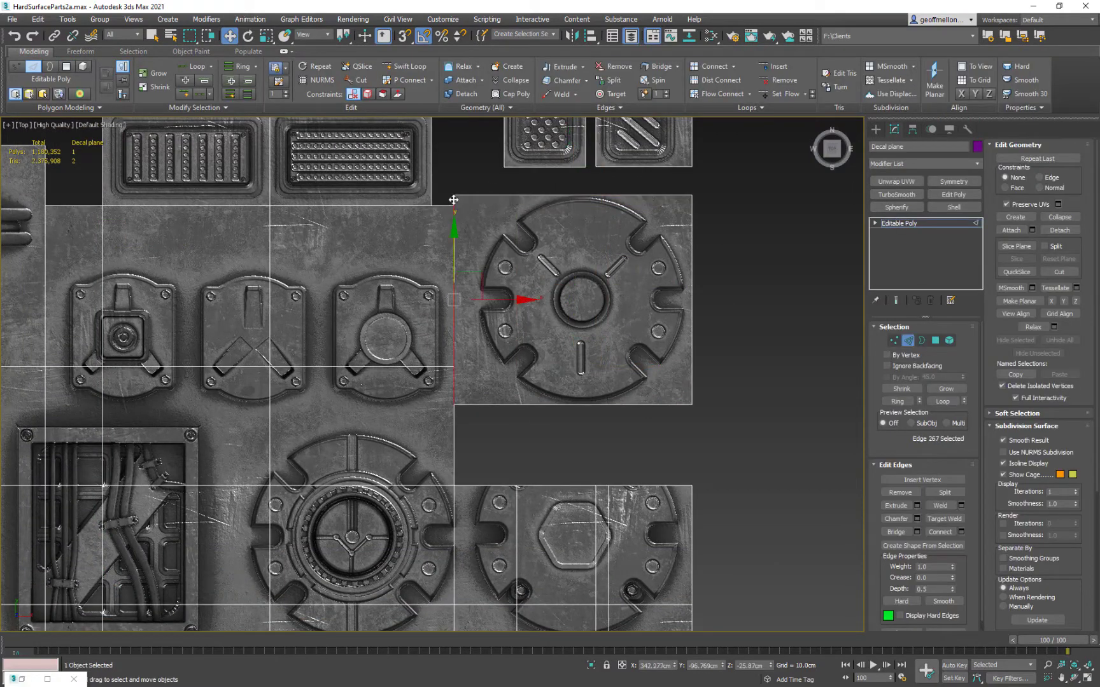
pyautogui.moveTo(509, 299); pyautogui.dragTo(530, 299)
pyautogui.click(691, 255)
pyautogui.moveTo(747, 299); pyautogui.dragTo(742, 300)
# Step: Lower the horizontal edge loop running below the round decals so it clears their outlines
pyautogui.moveTo(637, 471); pyautogui.dragTo(644, 241, button='middle')
pyautogui.doubleClick(559, 374)
pyautogui.moveTo(254, 362); pyautogui.dragTo(545, 370, button='middle')
pyautogui.moveTo(446, 331); pyautogui.dragTo(447, 373)
pyautogui.moveTo(484, 363); pyautogui.dragTo(161, 370, button='middle')
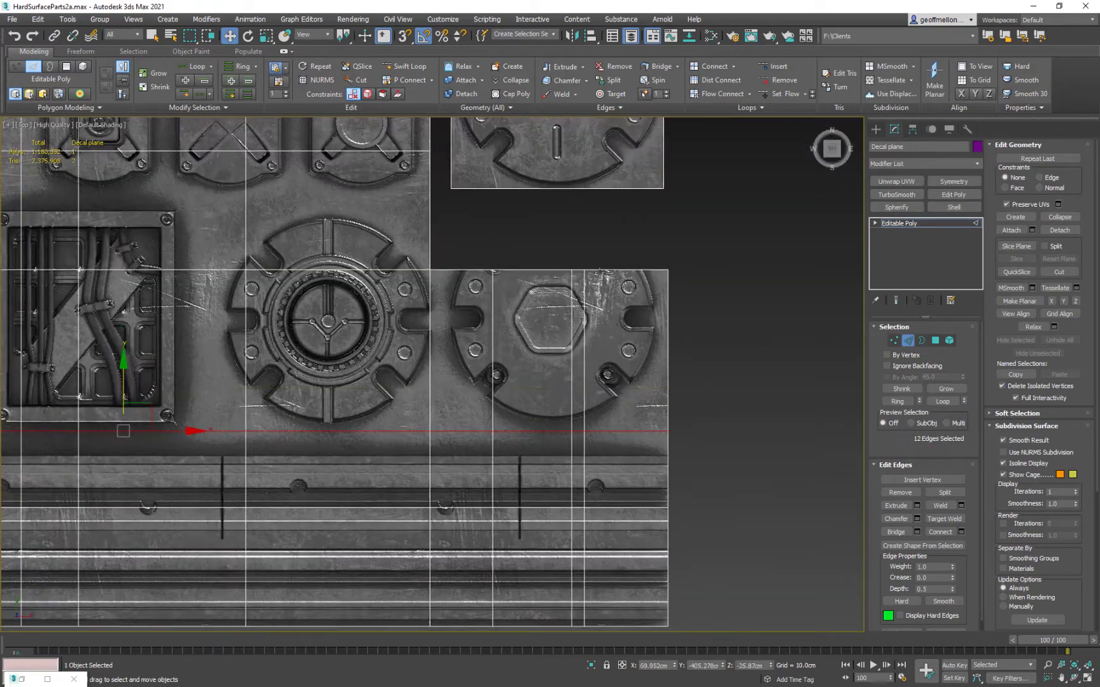
# Step: Detach the polygons of the hexagon-centred disc and remove their inner vertical edges
pyautogui.press('4')
pyautogui.click(614, 318)
pyautogui.keyDown('shift'); pyautogui.click(463, 331); pyautogui.keyUp('shift')
pyautogui.moveTo(434, 282); pyautogui.dragTo(528, 239, button='middle')
pyautogui.press('2')
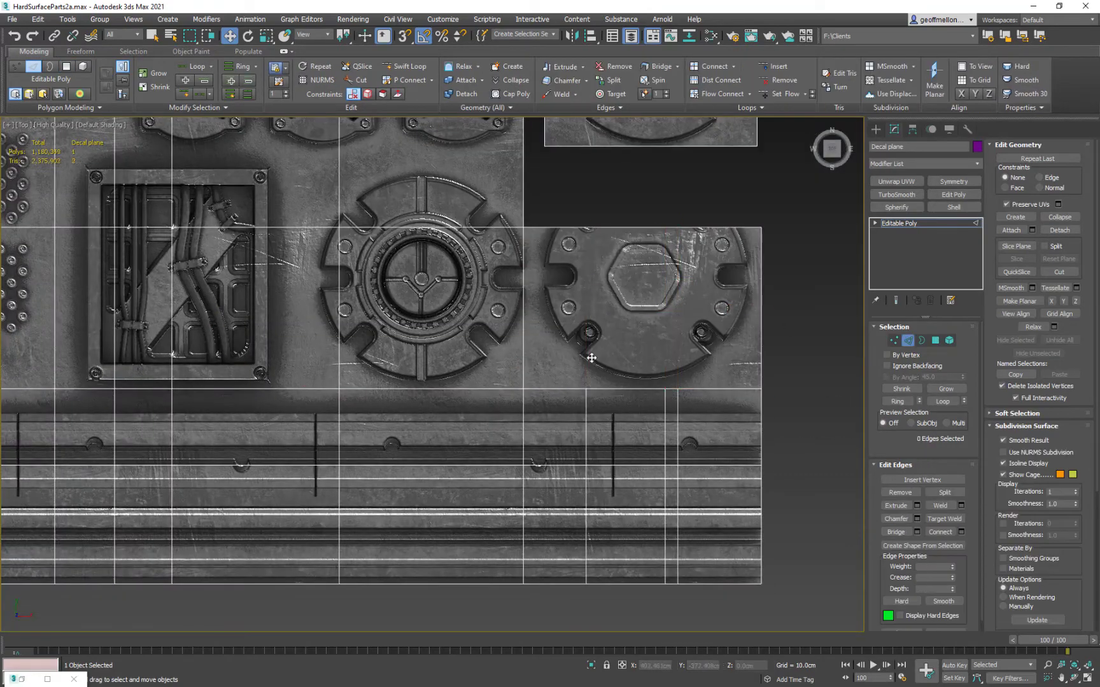
# Step: Pull in the left border of the hexagon-centred disc and raise its upper border above the disc
pyautogui.click(523, 312)
pyautogui.moveTo(570, 312); pyautogui.dragTo(586, 312)
pyautogui.click(655, 227)
pyautogui.moveTo(650, 183); pyautogui.dragTo(650, 123)
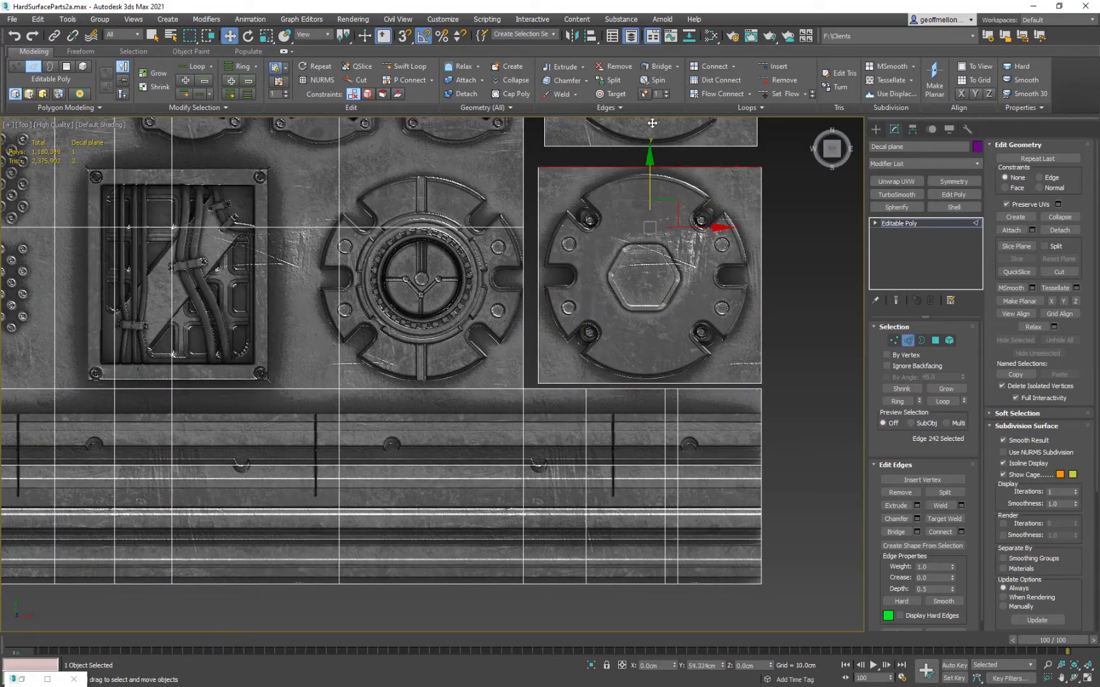
# Step: Detach the polygons holding the three hatch plates, the cable panel and the round gear decal
pyautogui.doubleClick(619, 233)
pyautogui.moveTo(470, 222); pyautogui.dragTo(433, 253, button='middle')
pyautogui.press('4')
pyautogui.click(607, 245)
pyautogui.moveTo(606, 245); pyautogui.dragTo(667, 309, button='middle')
pyautogui.scroll(-1, 667, 309)
pyautogui.keyDown('ctrl'); pyautogui.click(547, 189); pyautogui.keyUp('ctrl')
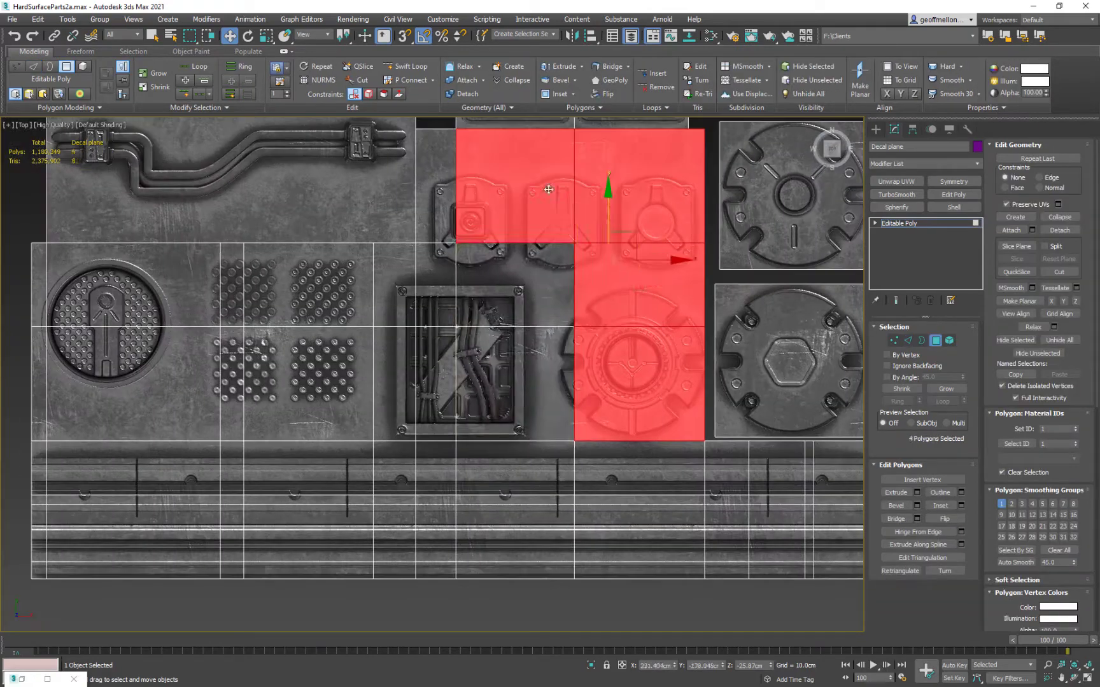
pyautogui.keyDown('ctrl'); pyautogui.click(516, 287); pyautogui.keyUp('ctrl')
pyautogui.scroll(-1, 543, 266)
pyautogui.click(1054, 230)
pyautogui.click(577, 351)
# Step: Lower the horizontal edge loop crossing the hatch plates into the gap above the cable panel and gear decal
pyautogui.moveTo(594, 385); pyautogui.dragTo(616, 269, button='middle')
pyautogui.scroll(2, 498, 205)
pyautogui.moveTo(497, 205); pyautogui.dragTo(547, 269, button='middle')
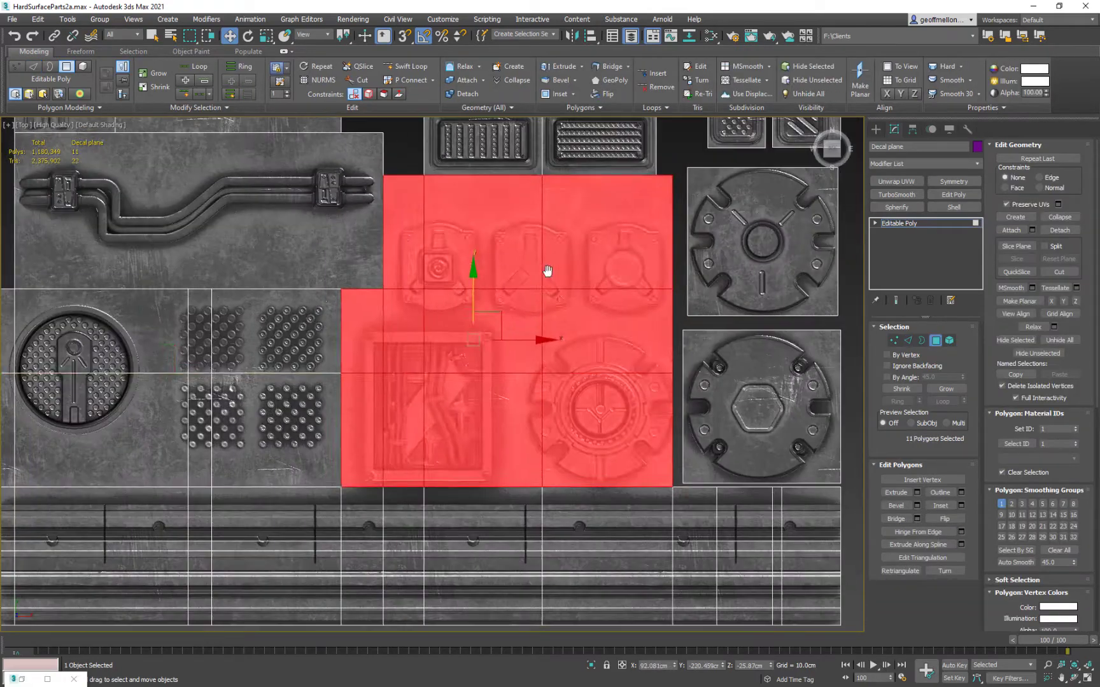
pyautogui.press('2')
pyautogui.doubleClick(655, 287)
pyautogui.moveTo(466, 230); pyautogui.dragTo(466, 270)
# Step: Shift the vertical loop between the cable panel and gear decal, and remove the surplus vertical loop through the panel
pyautogui.moveTo(544, 344); pyautogui.dragTo(506, 262, button='middle')
pyautogui.click(506, 262)
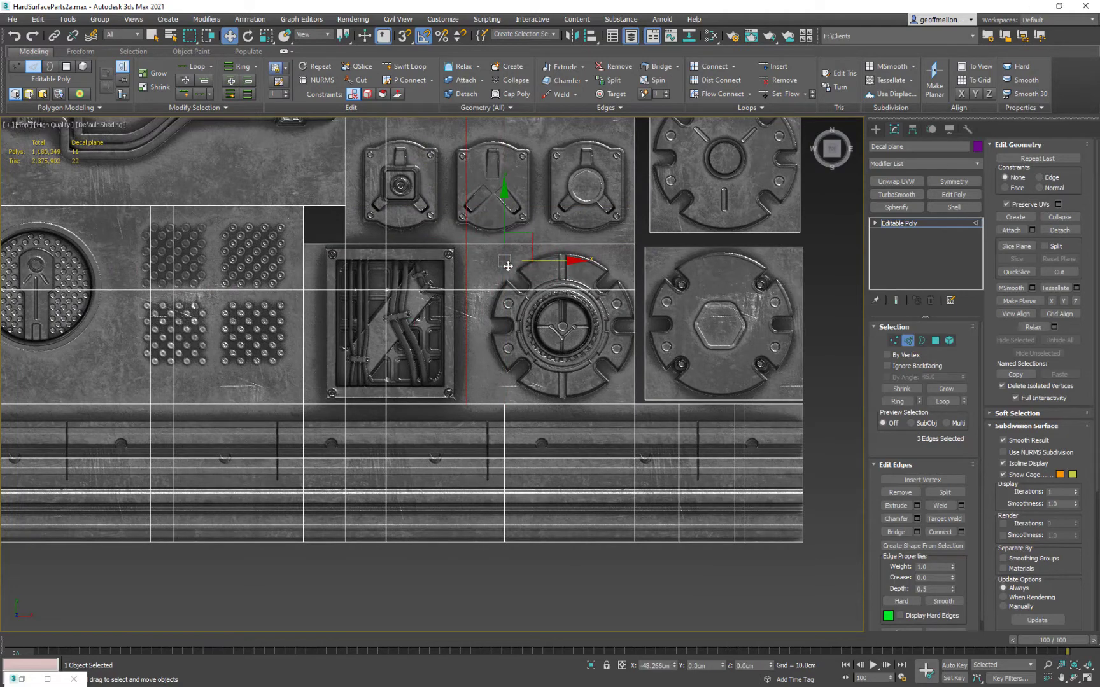
pyautogui.press('BackSpace')
# Step: Lower the upper border of the hatch plate row to fit the plates and detach the row as an element
pyautogui.moveTo(385, 263); pyautogui.dragTo(452, 383, button='middle')
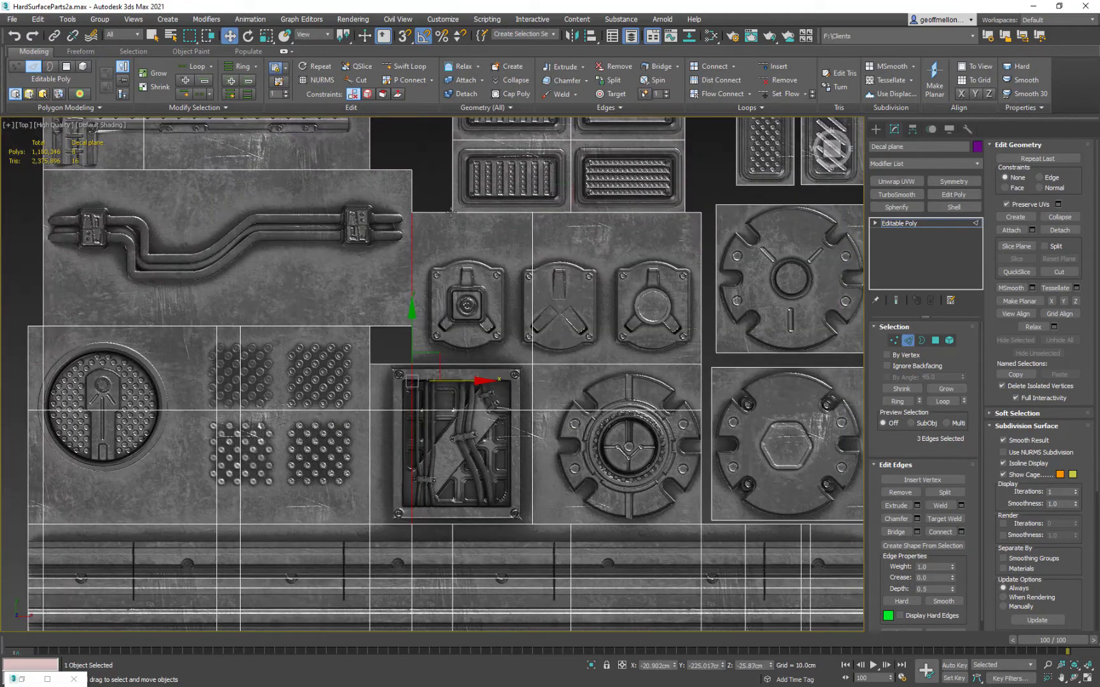
pyautogui.doubleClick(509, 208)
pyautogui.moveTo(545, 173); pyautogui.dragTo(545, 219)
pyautogui.press('4')
pyautogui.click(449, 293)
pyautogui.click(1054, 230)
pyautogui.click(577, 351)
# Step: Detach the four polygons of the cable panel as an element
pyautogui.click(510, 274)
pyautogui.keyDown('ctrl'); pyautogui.click(509, 353); pyautogui.keyUp('ctrl')
pyautogui.click(1056, 230)
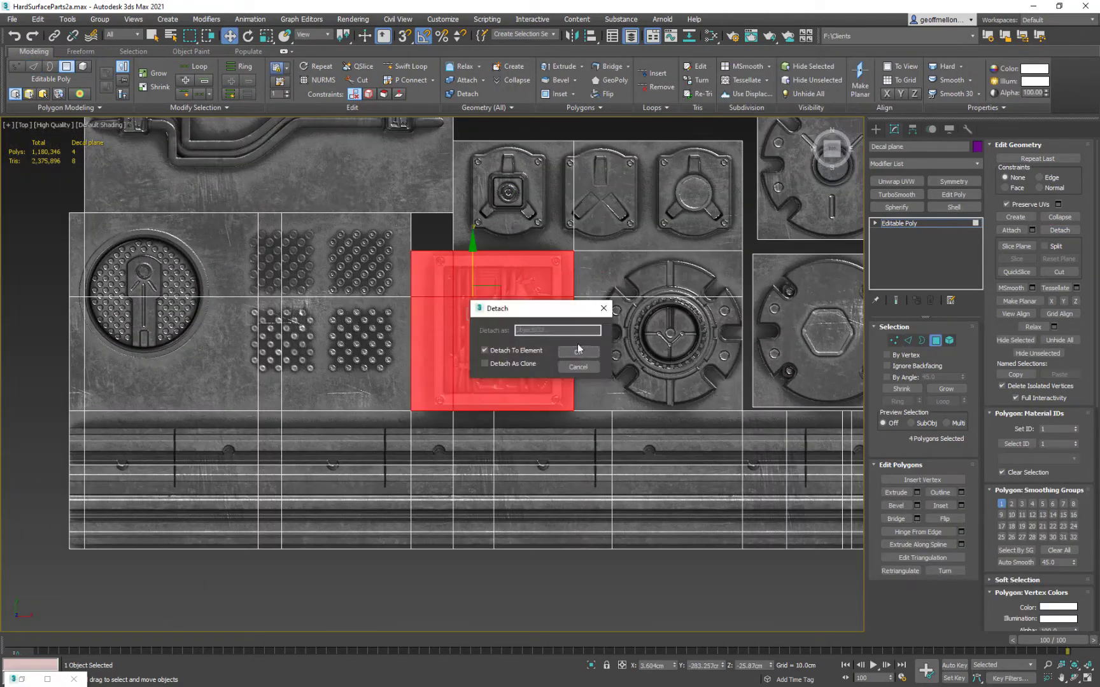
pyautogui.click(579, 349)
# Step: Place vertical edges on both sides of each gap between the three hatch plates
pyautogui.moveTo(620, 190); pyautogui.dragTo(575, 241, button='middle')
pyautogui.doubleClick(574, 241)
pyautogui.press('2')
pyautogui.click(527, 246)
pyautogui.moveTo(586, 246); pyautogui.dragTo(571, 247)
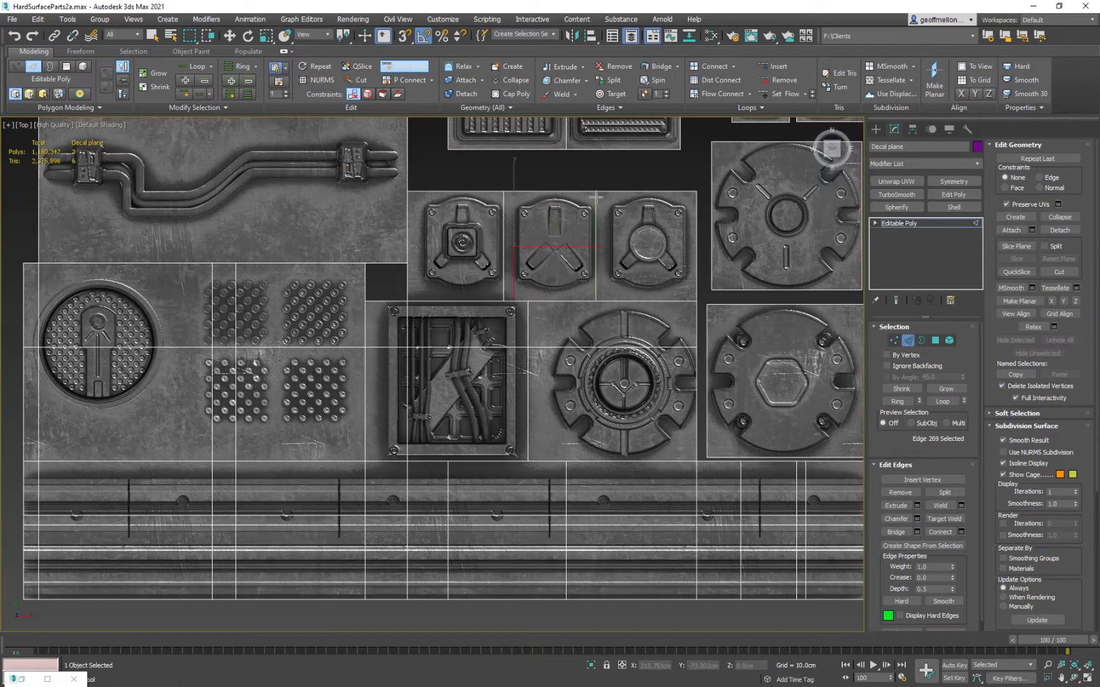
pyautogui.click(596, 196)
pyautogui.click(606, 197)
# Step: Delete the narrow polygon strips between the three hatch plates
pyautogui.press('4')
pyautogui.click(532, 204)
pyautogui.keyDown('ctrl'); pyautogui.click(439, 205); pyautogui.keyUp('ctrl')
pyautogui.press('Delete')
# Step: Pull in the left, upper and lower borders of the round gear decal
pyautogui.press('2')
pyautogui.click(479, 349)
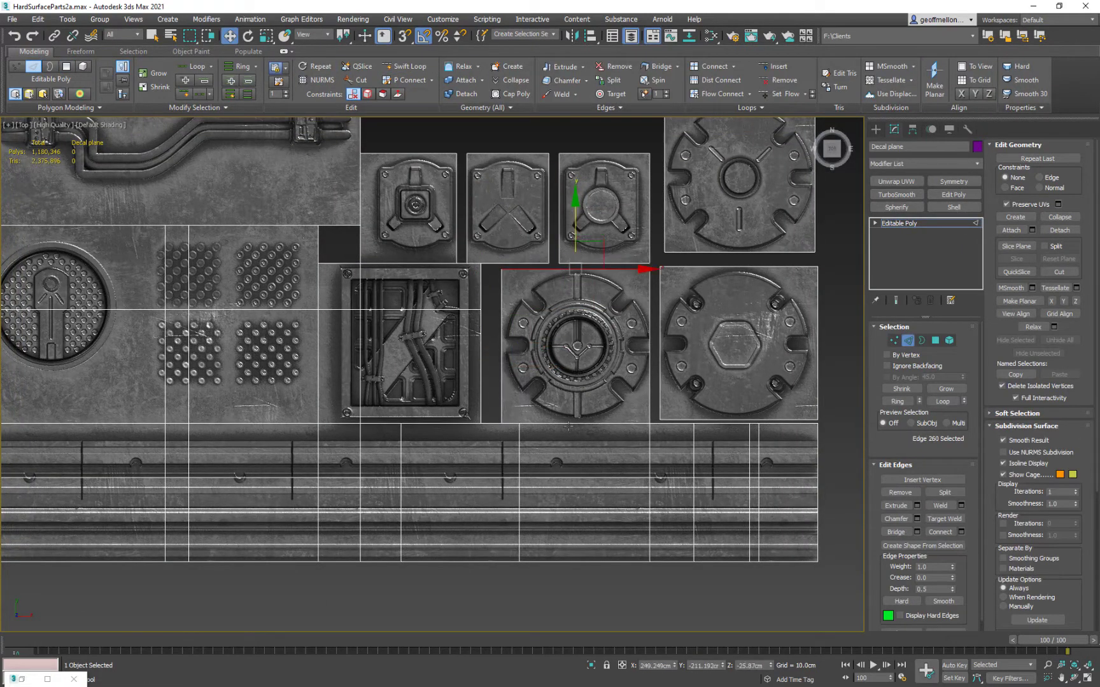
pyautogui.moveTo(575, 381); pyautogui.dragTo(652, 389, button='middle')
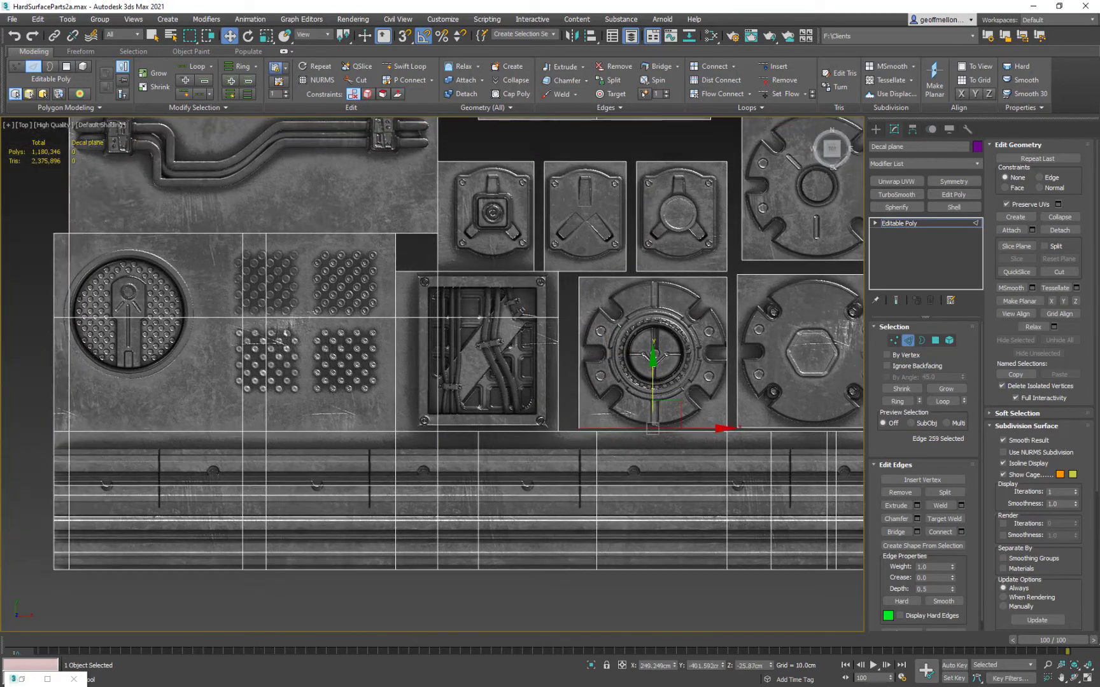
# Step: Clear the cable panel's inner edges and pull in its left, lower and upper borders to fit the frame
pyautogui.click(395, 296)
pyautogui.moveTo(436, 352); pyautogui.dragTo(486, 383)
pyautogui.click(476, 432)
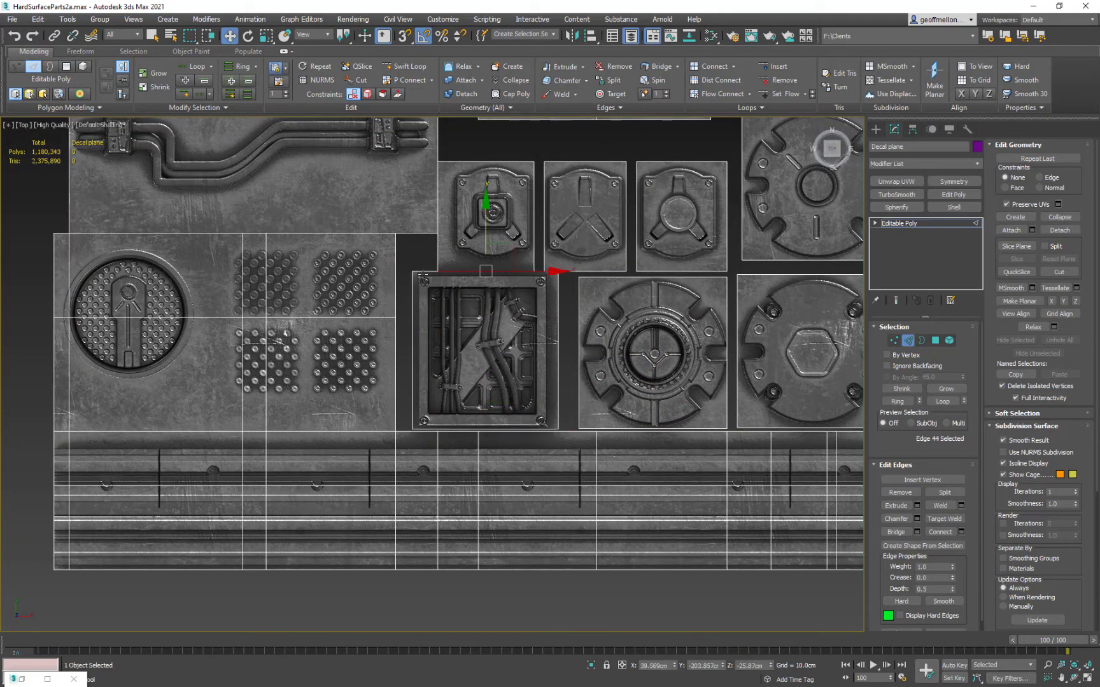
pyautogui.click(423, 273)
pyautogui.moveTo(485, 213); pyautogui.dragTo(486, 215)
# Step: Pull in the lower and upper borders of the three hatch plates to fit their outlines
pyautogui.moveTo(557, 215)
pyautogui.mouseDown(button='middle')
pyautogui.moveTo(560, 206)
pyautogui.moveTo(570, 226)
pyautogui.mouseUp(button='middle')
pyautogui.click(503, 282)
pyautogui.moveTo(495, 220); pyautogui.dragTo(494, 210)
pyautogui.click(562, 285)
pyautogui.keyDown('ctrl'); pyautogui.click(466, 285); pyautogui.keyUp('ctrl')
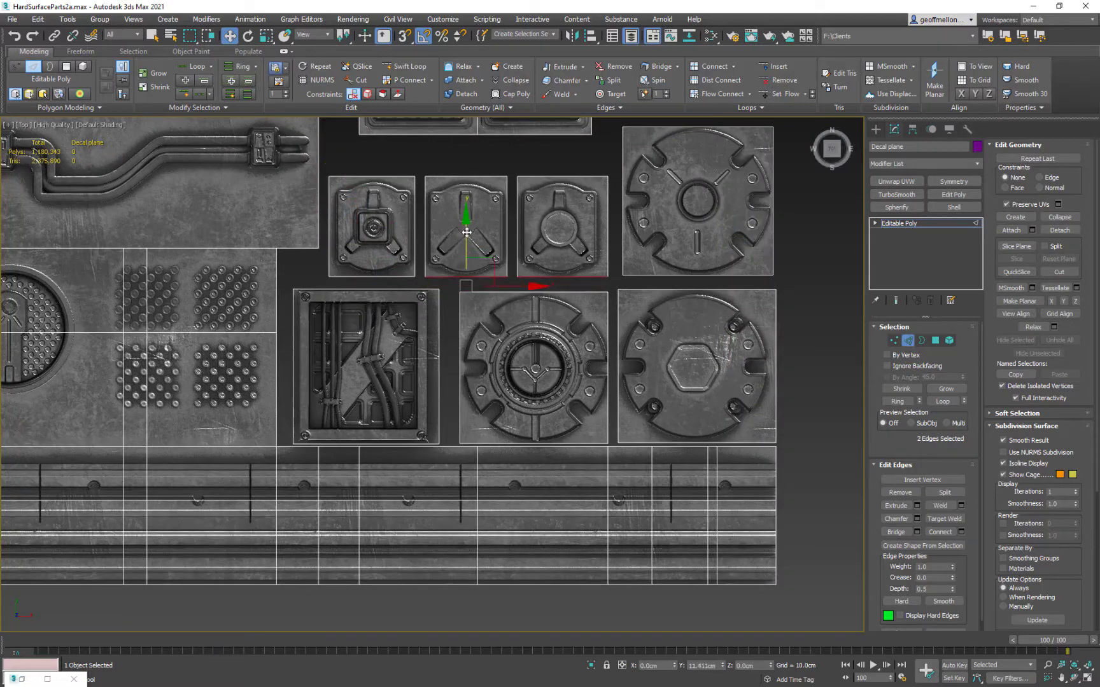
pyautogui.moveTo(466, 233); pyautogui.dragTo(466, 224)
pyautogui.click(466, 176)
pyautogui.keyDown('ctrl'); pyautogui.click(561, 176); pyautogui.keyUp('ctrl')
pyautogui.click(373, 175)
# Step: Move the two vertical loops between the manhole and the perforated patches, and between the two patch columns
pyautogui.moveTo(152, 343); pyautogui.dragTo(471, 367, button='middle')
pyautogui.doubleClick(466, 368)
pyautogui.moveTo(509, 447); pyautogui.dragTo(474, 447)
pyautogui.doubleClick(442, 407)
pyautogui.moveTo(509, 382); pyautogui.dragTo(440, 381, button='middle')
# Step: Insert Swift Loop edges between the perforated patch rows and along the patches' lower, right and upper limits
pyautogui.click(405, 67)
pyautogui.click(526, 363)
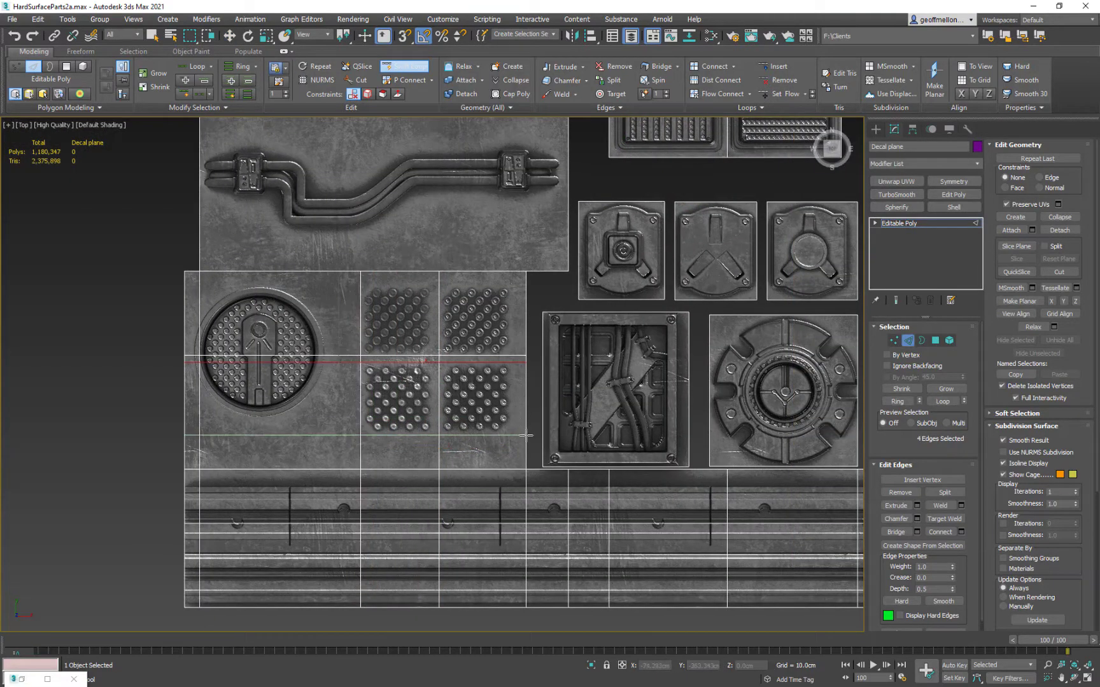
pyautogui.click(527, 435)
pyautogui.click(511, 271)
pyautogui.click(526, 285)
# Step: Delete the surplus border polygons surrounding the manhole and the four perforated patches
pyautogui.press('4')
pyautogui.click(192, 278)
pyautogui.keyDown('ctrl'); pyautogui.click(192, 321); pyautogui.keyUp('ctrl')
pyautogui.press('q')
pyautogui.keyDown('ctrl'); pyautogui.click(193, 360); pyautogui.keyUp('ctrl')
pyautogui.keyDown('ctrl'); pyautogui.click(192, 399); pyautogui.keyUp('ctrl')
pyautogui.keyDown('ctrl'); pyautogui.click(192, 452); pyautogui.keyUp('ctrl')
pyautogui.keyDown('ctrl'); pyautogui.click(280, 452); pyautogui.keyUp('ctrl')
pyautogui.keyDown('ctrl'); pyautogui.click(400, 453); pyautogui.keyUp('ctrl')
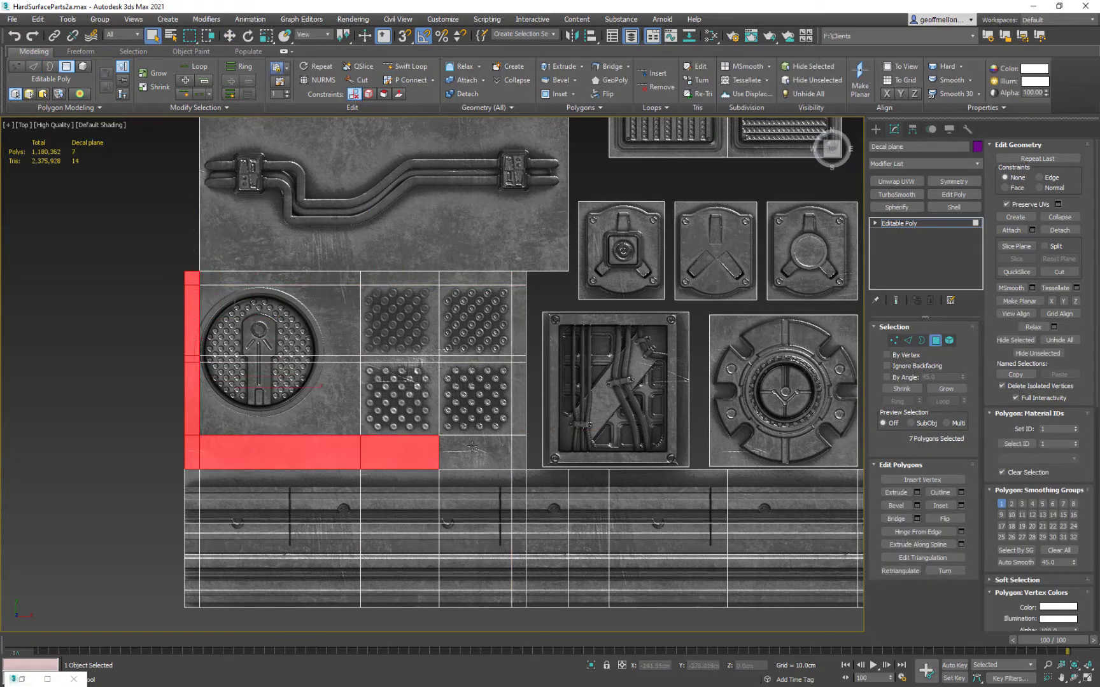
pyautogui.keyDown('ctrl'); pyautogui.click(475, 453); pyautogui.keyUp('ctrl')
pyautogui.keyDown('ctrl'); pyautogui.click(519, 453); pyautogui.keyUp('ctrl')
pyautogui.press('Delete')
# Step: Detach the perforated patches beside the manhole from their neighbours as separate elements
pyautogui.moveTo(405, 522); pyautogui.dragTo(413, 520, button='middle')
pyautogui.click(484, 319)
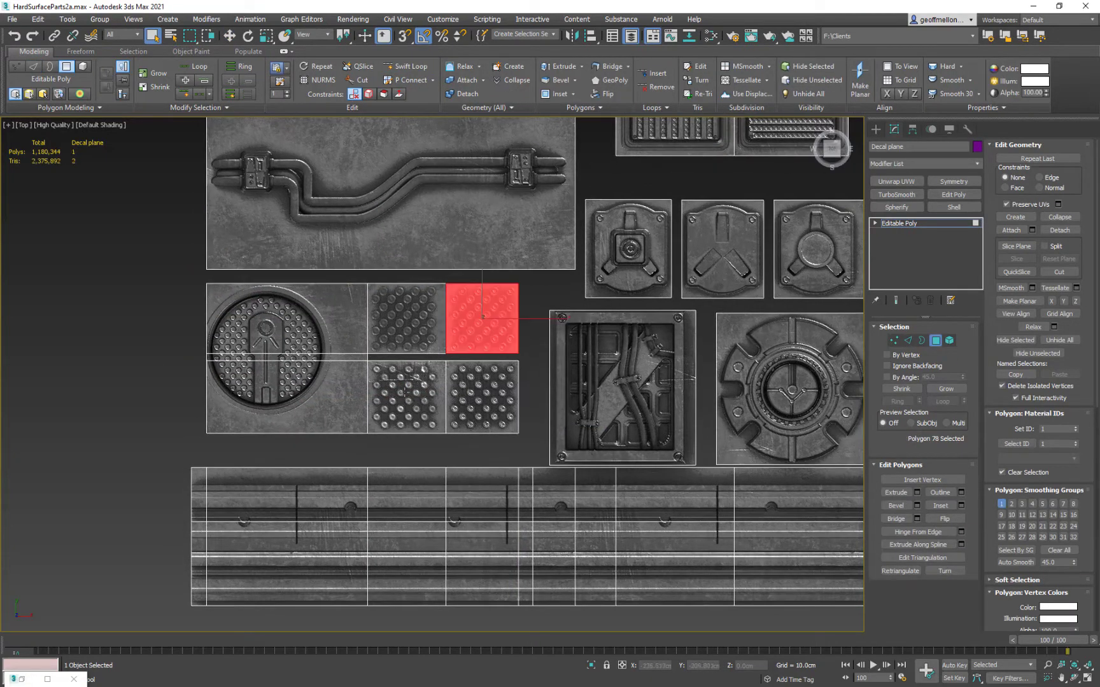
pyautogui.keyDown('ctrl'); pyautogui.click(407, 395); pyautogui.keyUp('ctrl')
pyautogui.click(407, 321)
pyautogui.click(1062, 230)
pyautogui.click(579, 351)
# Step: Move the right, lower and left border edges of the manhole decal to fit closely around its circular outline
pyautogui.press('2')
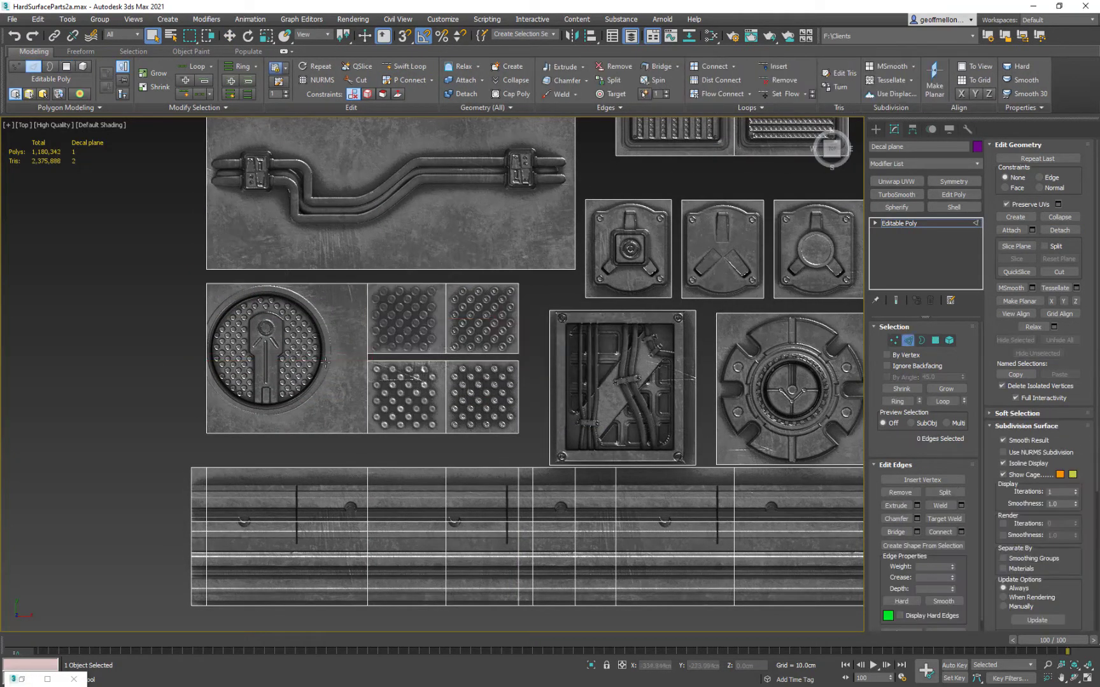
pyautogui.click(367, 362)
pyautogui.press('w')
pyautogui.moveTo(410, 359); pyautogui.dragTo(378, 359)
pyautogui.click(264, 434)
pyautogui.click(206, 338)
pyautogui.moveTo(271, 395); pyautogui.dragTo(232, 350)
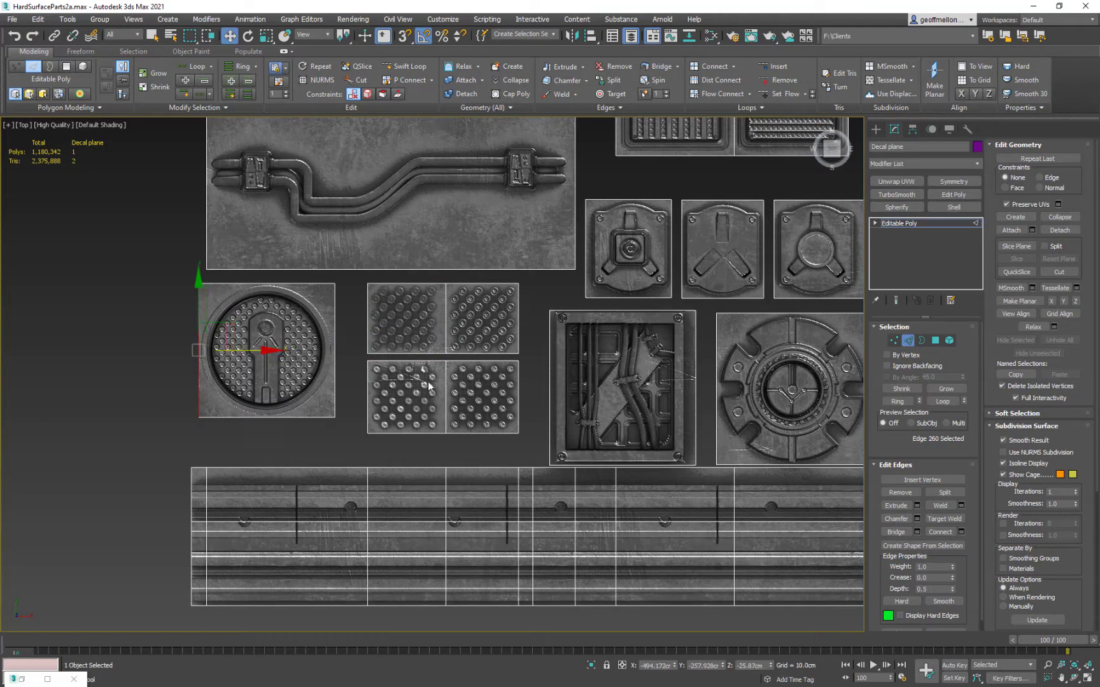
# Step: Pull the adjoining vertical edges of the perforated patches apart to leave a gap between the two columns
pyautogui.moveTo(428, 386); pyautogui.dragTo(336, 403, button='middle')
pyautogui.moveTo(354, 407); pyautogui.dragTo(349, 408)
pyautogui.moveTo(354, 350); pyautogui.dragTo(353, 353)
# Step: Pull in the lower and upper border edges of the bent pipe decal to fit the pipes
pyautogui.moveTo(455, 427); pyautogui.dragTo(538, 581, button='middle')
pyautogui.click(401, 439)
pyautogui.moveTo(383, 403); pyautogui.dragTo(384, 364)
pyautogui.click(384, 284)
pyautogui.moveTo(383, 239); pyautogui.dragTo(383, 268)
# Step: Separate the two columns of vent grilles by moving their shared vertical edges apart
pyautogui.scroll(-4, 503, 358)
pyautogui.moveTo(503, 358); pyautogui.dragTo(390, 559, button='middle')
pyautogui.press('4')
pyautogui.click(449, 350)
pyautogui.click(407, 350)
pyautogui.scroll(9, 413, 356)
pyautogui.press('2')
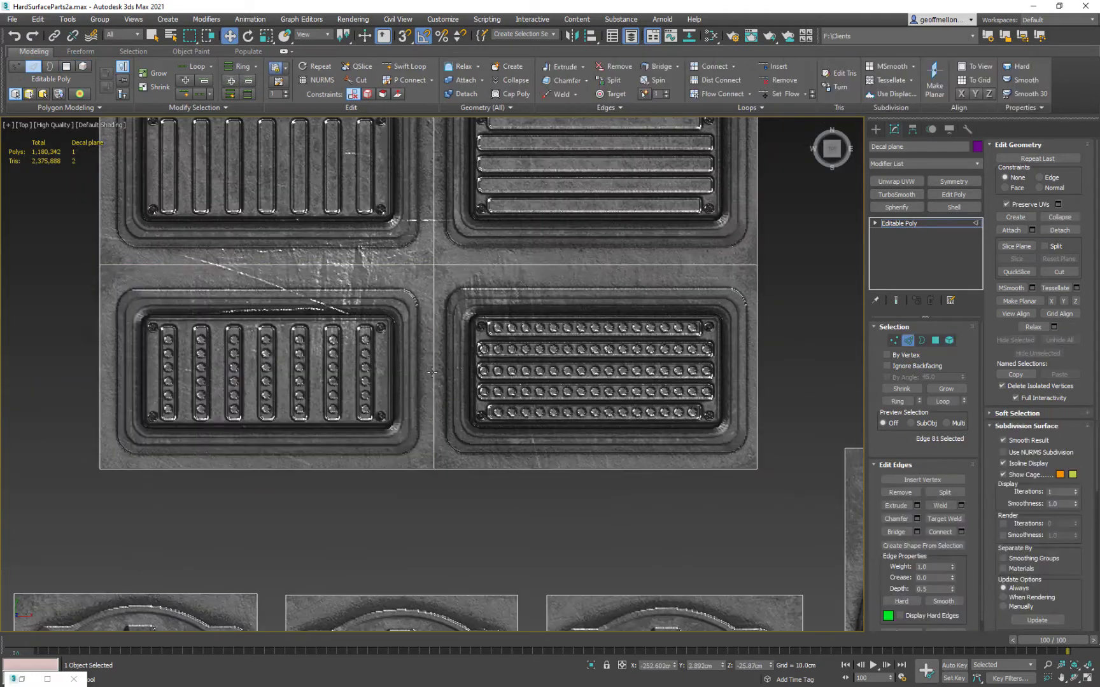
pyautogui.moveTo(433, 373); pyautogui.dragTo(425, 364)
pyautogui.moveTo(435, 243)
pyautogui.mouseDown()
pyautogui.moveTo(426, 243)
pyautogui.moveTo(442, 243)
pyautogui.mouseUp()
# Step: Separate the two left-column grilles vertically and pull in the left and lower edges of the lower one
pyautogui.click(263, 264)
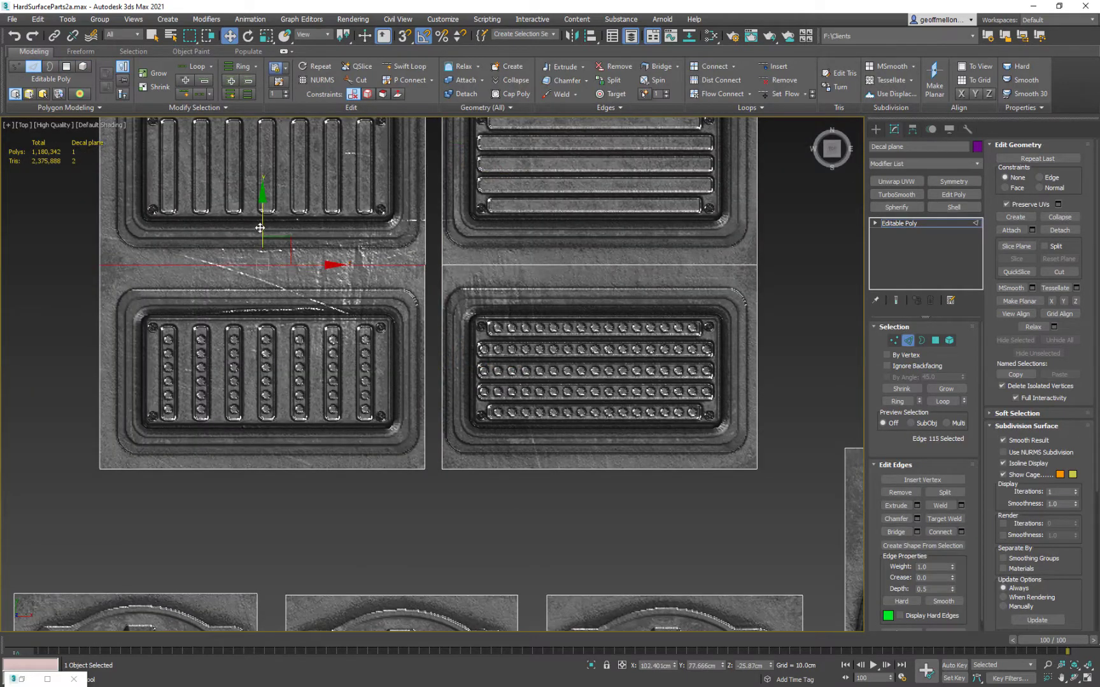
pyautogui.click(262, 264)
pyautogui.moveTo(262, 228)
pyautogui.mouseDown()
pyautogui.moveTo(263, 218)
pyautogui.moveTo(262, 241)
pyautogui.mouseUp()
pyautogui.click(100, 382)
pyautogui.moveTo(128, 375); pyautogui.dragTo(139, 375)
pyautogui.click(262, 469)
pyautogui.moveTo(267, 422); pyautogui.dragTo(267, 415)
# Step: Separate the two right-column grilles vertically and tighten the remaining outer borders of the vent grilles
pyautogui.click(595, 265)
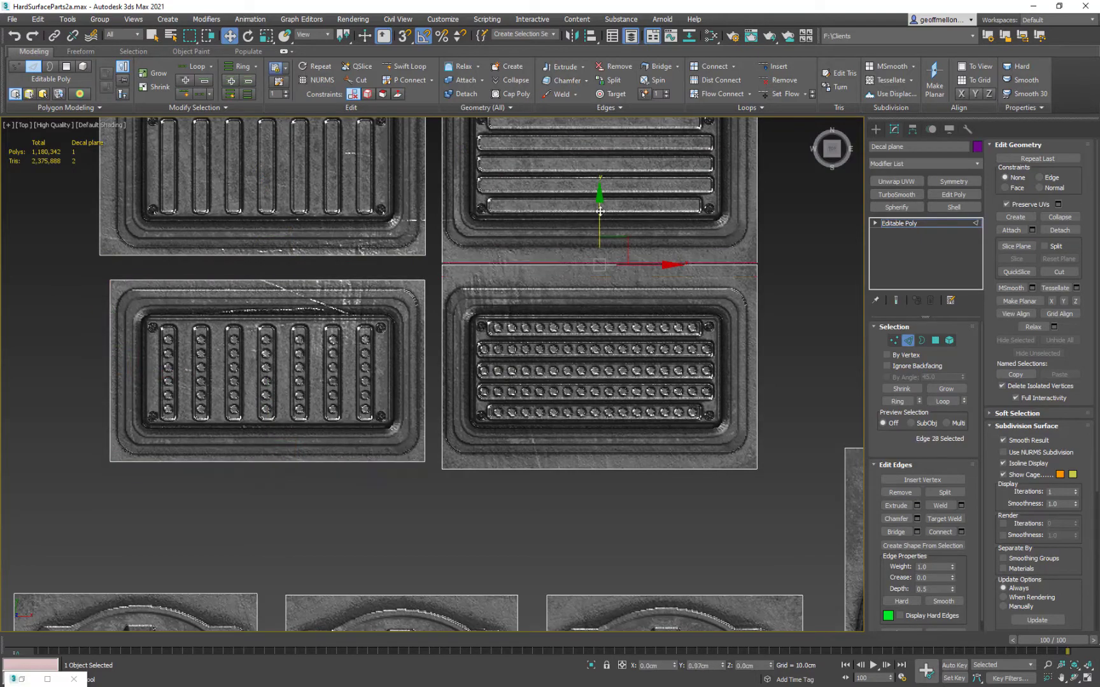
pyautogui.moveTo(599, 211); pyautogui.dragTo(599, 203)
pyautogui.click(600, 265)
pyautogui.moveTo(600, 213); pyautogui.dragTo(600, 228)
pyautogui.click(600, 469)
pyautogui.moveTo(600, 421); pyautogui.dragTo(600, 413)
pyautogui.click(756, 383)
pyautogui.moveTo(803, 371); pyautogui.dragTo(798, 371)
pyautogui.moveTo(681, 246); pyautogui.dragTo(699, 441, button='middle')
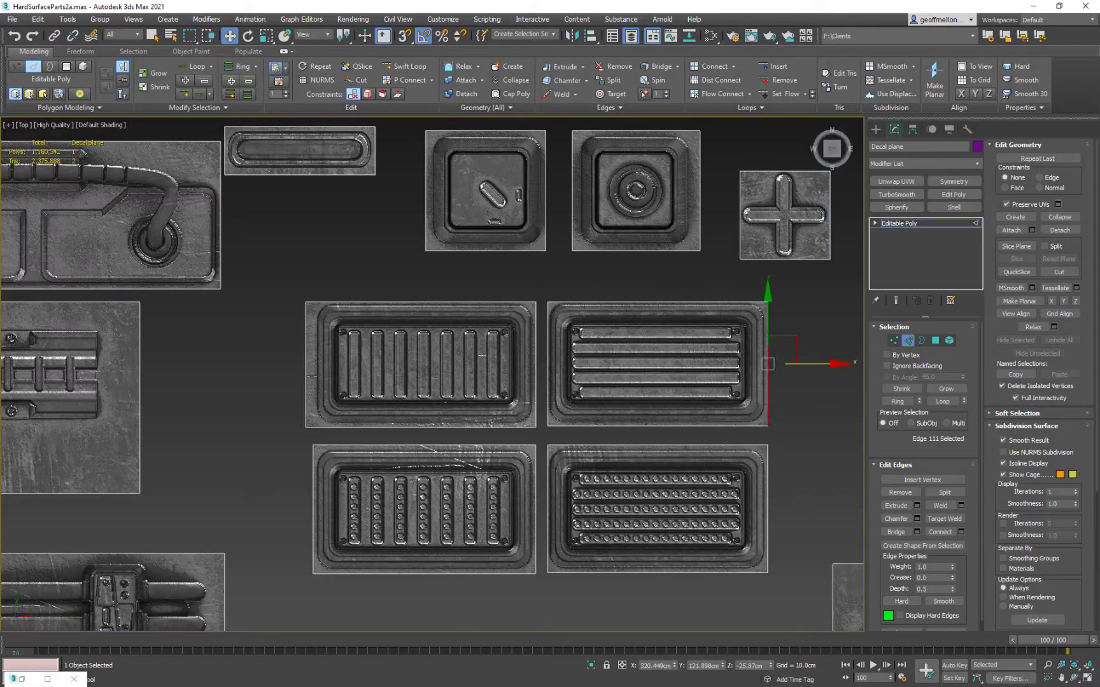
pyautogui.click(306, 376)
# Step: Remove the ring of surplus vertical edges crossing the long trim strip, keeping its outer ends
pyautogui.scroll(-5, 381, 369)
pyautogui.moveTo(540, 528); pyautogui.dragTo(476, 199, button='middle')
pyautogui.click(568, 375)
pyautogui.hotkey('alt', 'r')
pyautogui.moveTo(267, 375); pyautogui.dragTo(566, 384, button='middle')
pyautogui.keyDown('alt'); pyautogui.moveTo(263, 355); pyautogui.dragTo(322, 438); pyautogui.keyUp('alt')
pyautogui.moveTo(562, 404); pyautogui.dragTo(356, 395, button='middle')
pyautogui.hotkey('ctrl', 'BackSpace')
# Step: Move the long trim strip's horizontal edge to the base of the upper panelled band and check that band's polygon
pyautogui.click(376, 374)
pyautogui.moveTo(410, 323); pyautogui.dragTo(409, 344)
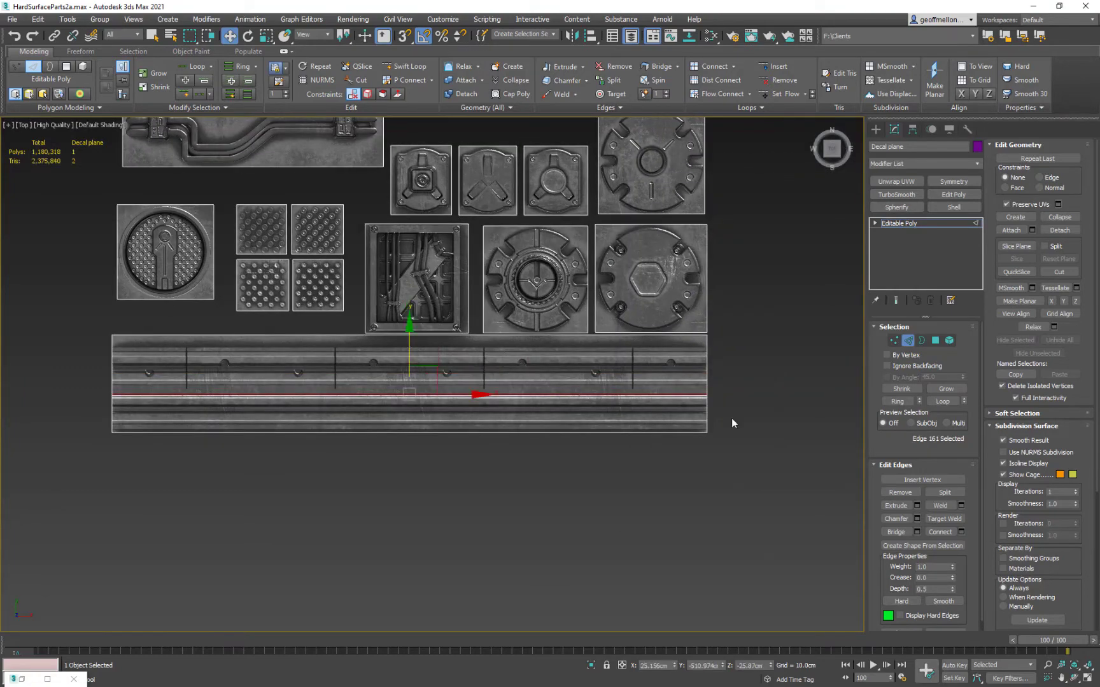
pyautogui.press('4')
pyautogui.click(418, 356)
pyautogui.scroll(6, 644, 369)
pyautogui.moveTo(712, 419); pyautogui.dragTo(631, 304, button='middle')
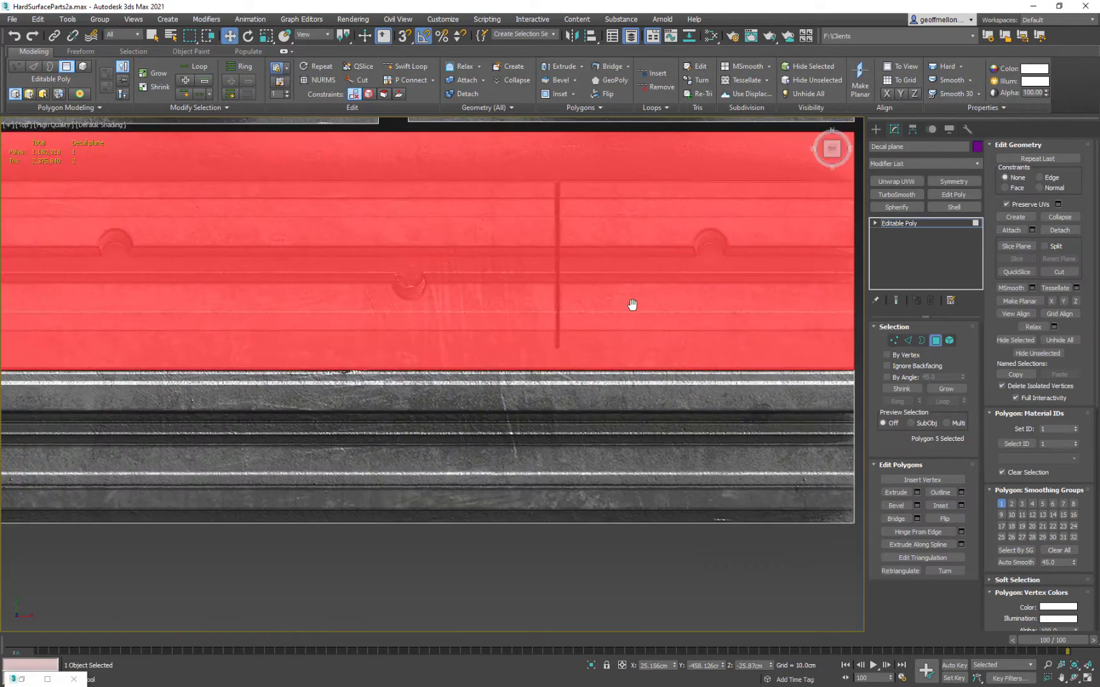
pyautogui.scroll(-6, 700, 413)
pyautogui.click(754, 499)
# Step: Check individual decals across the sheet as separate elements, including the grid panel and the small bolts
pyautogui.moveTo(754, 499); pyautogui.dragTo(675, 526, button='middle')
pyautogui.moveTo(683, 235); pyautogui.dragTo(721, 432, button='middle')
pyautogui.press('5')
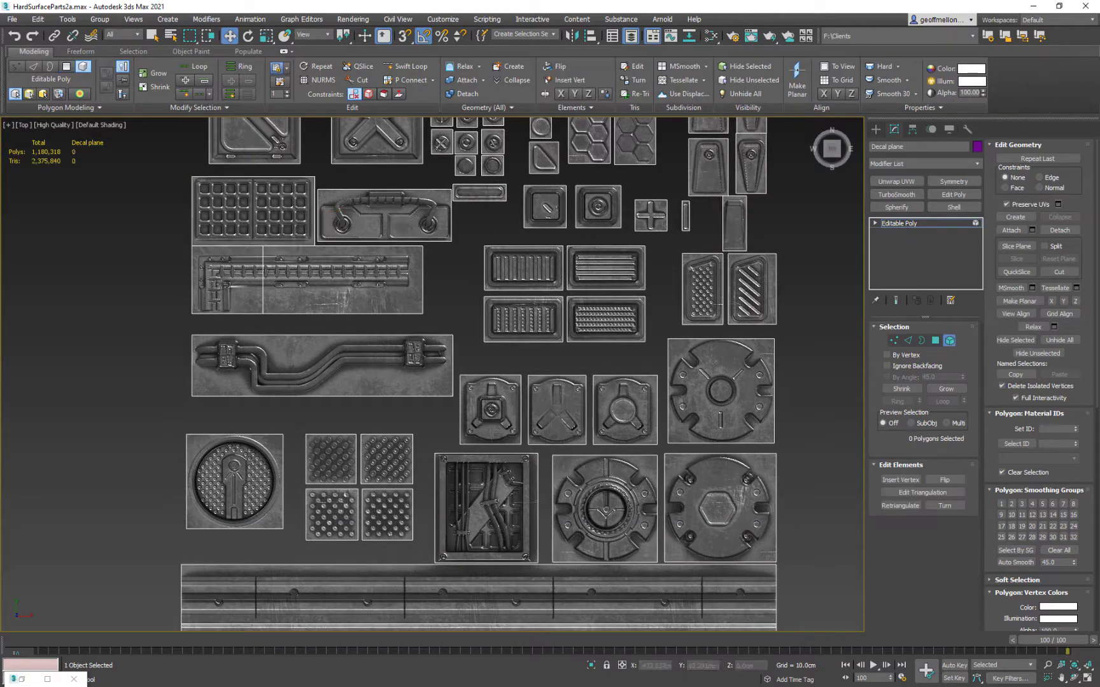
pyautogui.click(733, 246)
pyautogui.moveTo(734, 258); pyautogui.dragTo(586, 220, button='middle')
pyautogui.click(554, 260)
pyautogui.moveTo(555, 259); pyautogui.dragTo(662, 205, button='middle')
pyautogui.scroll(-4, 626, 427)
pyautogui.click(662, 318)
pyautogui.scroll(2, 633, 233)
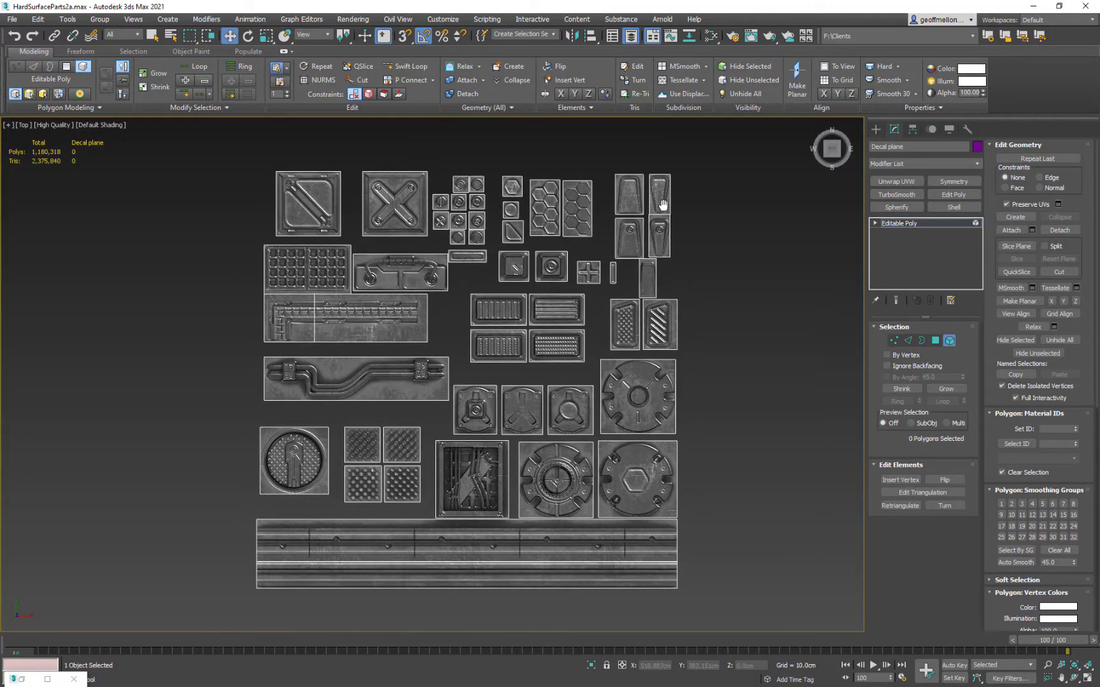
pyautogui.click(287, 258)
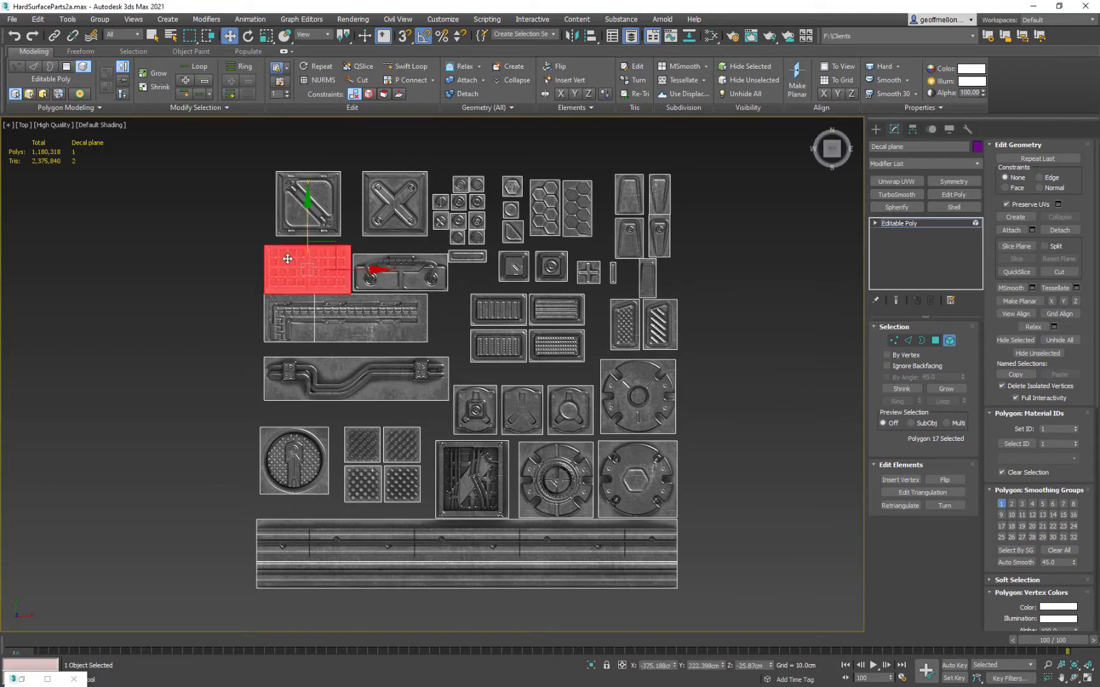
pyautogui.click(476, 202)
pyautogui.click(731, 338)
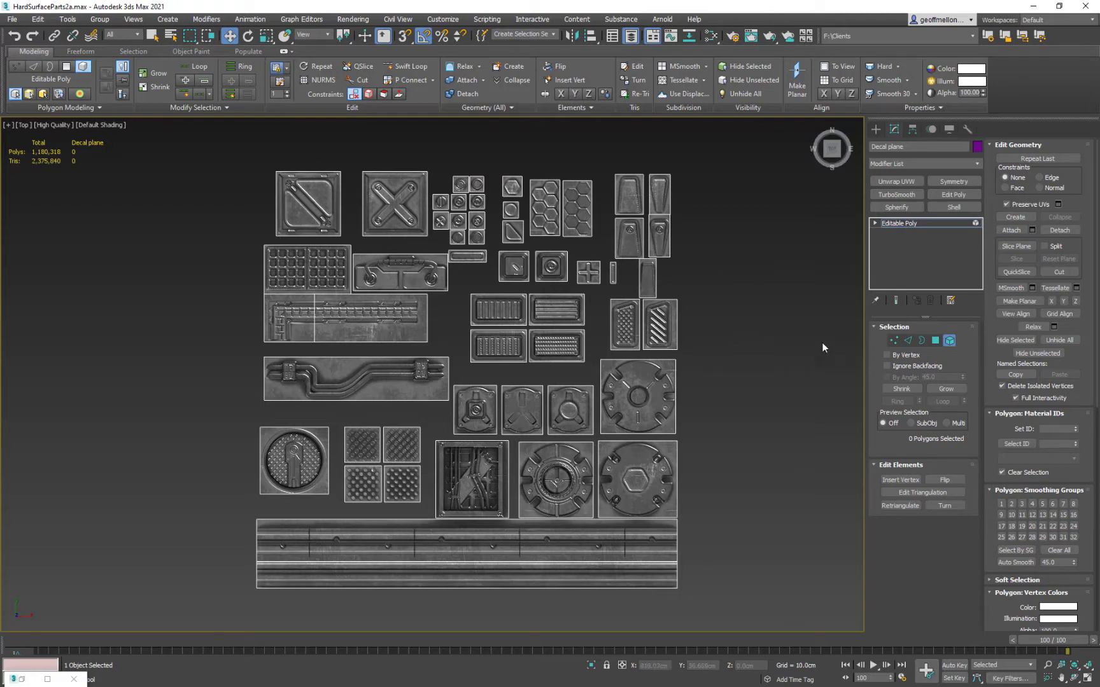
pyautogui.moveTo(794, 267); pyautogui.dragTo(753, 244, button='middle')
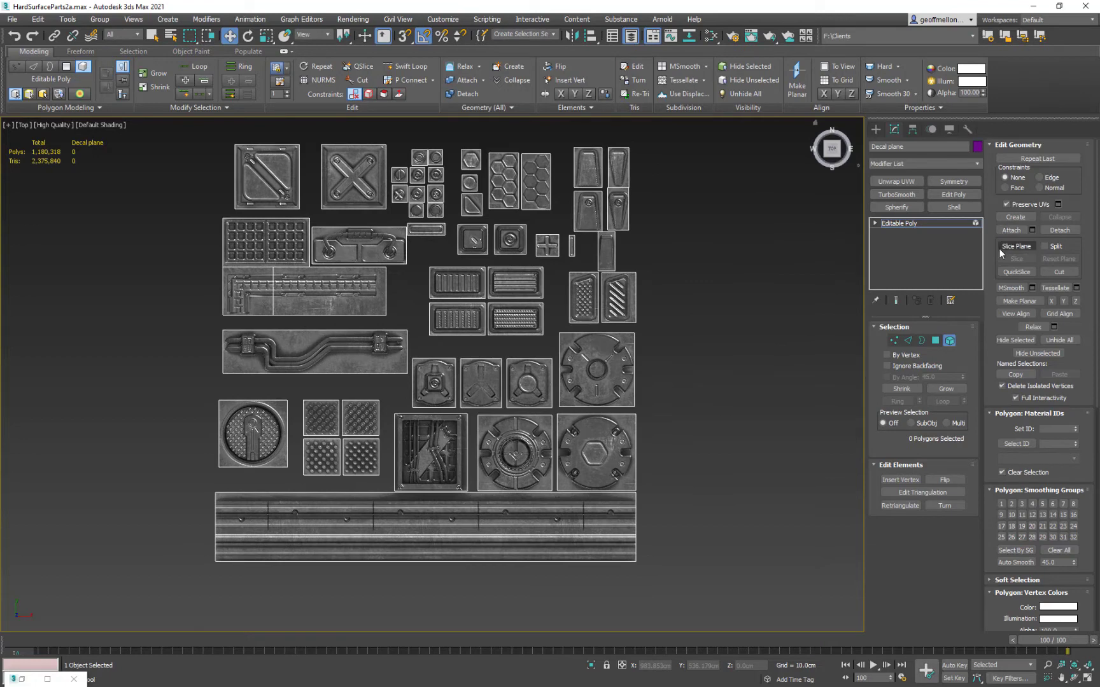
# Step: Connect the DecalTrimAlpha.png bitmap to the material's cutout opacity map in the Slate Material Editor
pyautogui.press('m')
pyautogui.moveTo(436, 246); pyautogui.dragTo(816, 192)
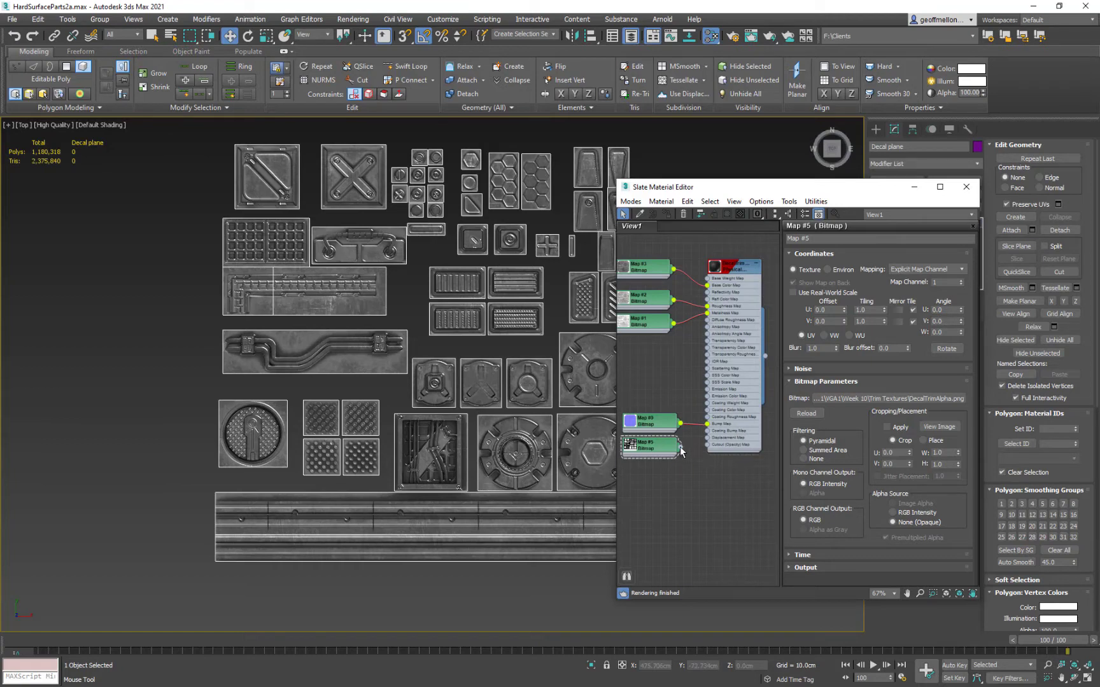
pyautogui.moveTo(710, 452); pyautogui.dragTo(707, 446)
pyautogui.moveTo(481, 322); pyautogui.dragTo(274, 322, button='middle')
pyautogui.scroll(-3, 294, 313)
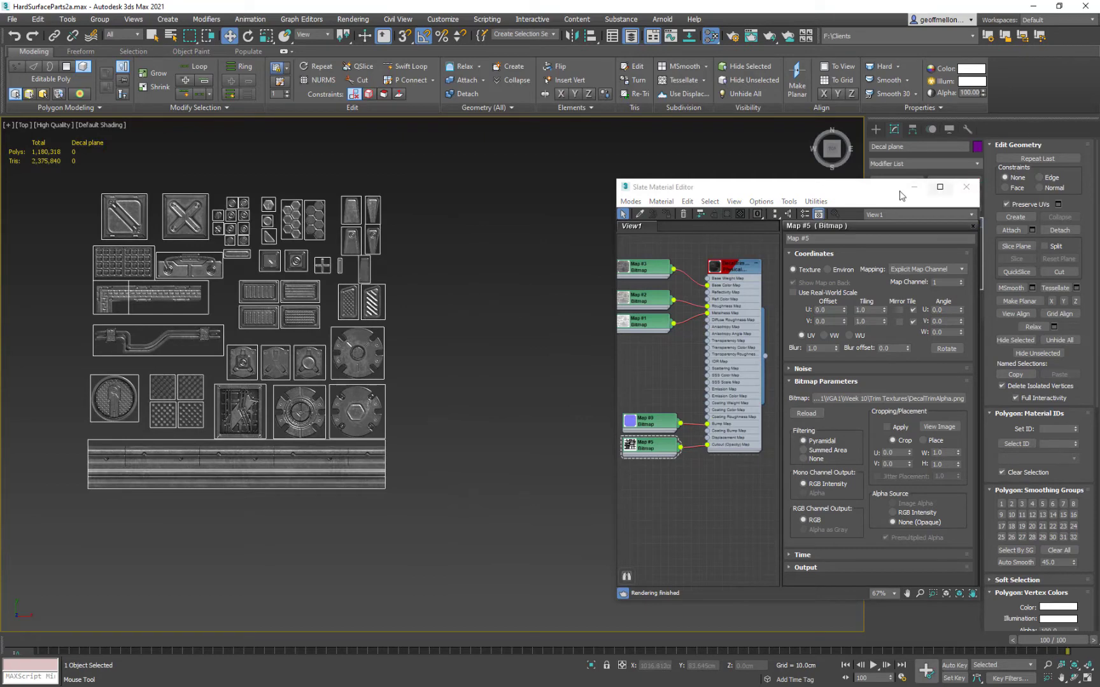
pyautogui.moveTo(899, 195); pyautogui.dragTo(757, 192)
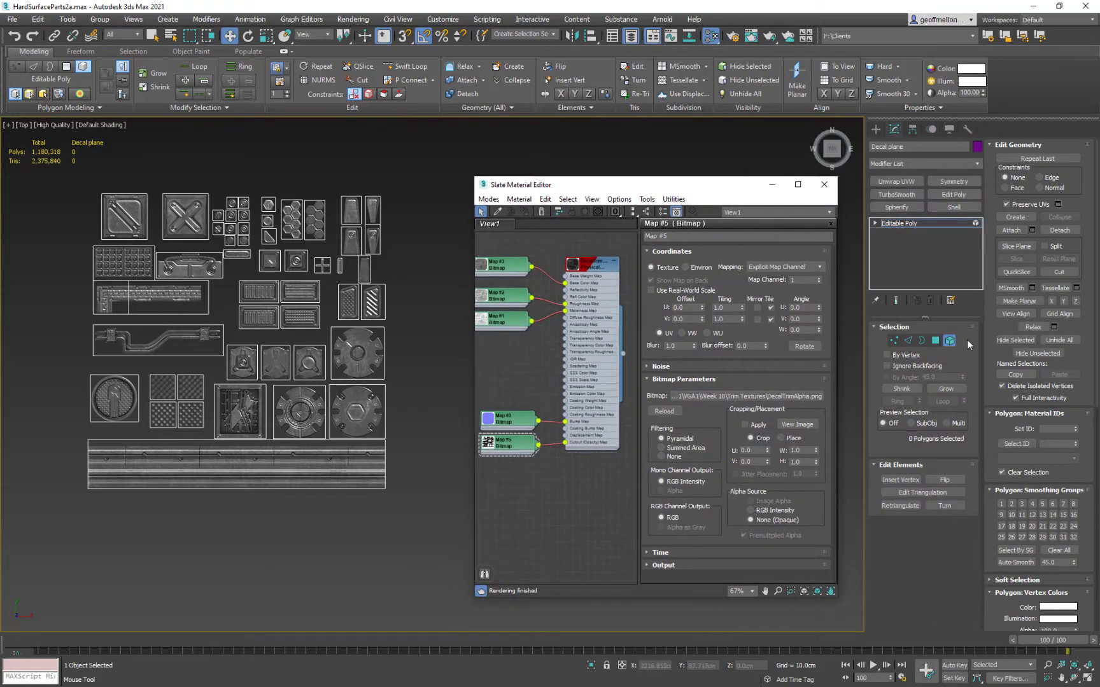
# Step: Leave element selection, close the material editor, and reselect the decal plane in polygon mode
pyautogui.click(949, 341)
pyautogui.moveTo(361, 246); pyautogui.dragTo(383, 226, button='middle')
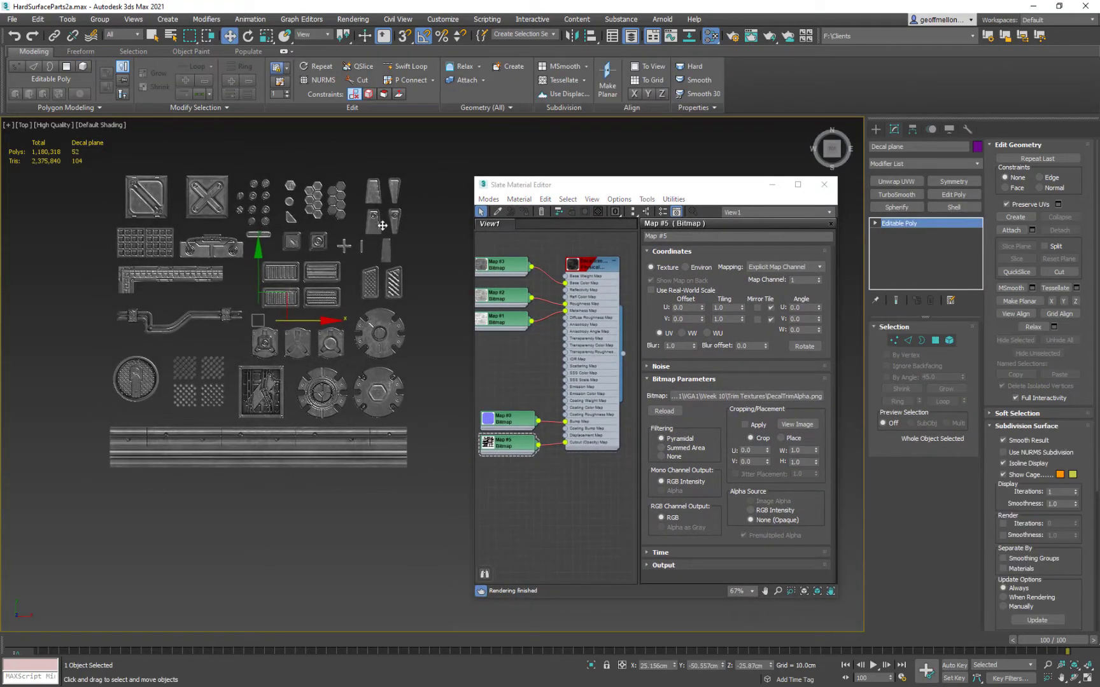
pyautogui.click(415, 372)
pyautogui.click(824, 184)
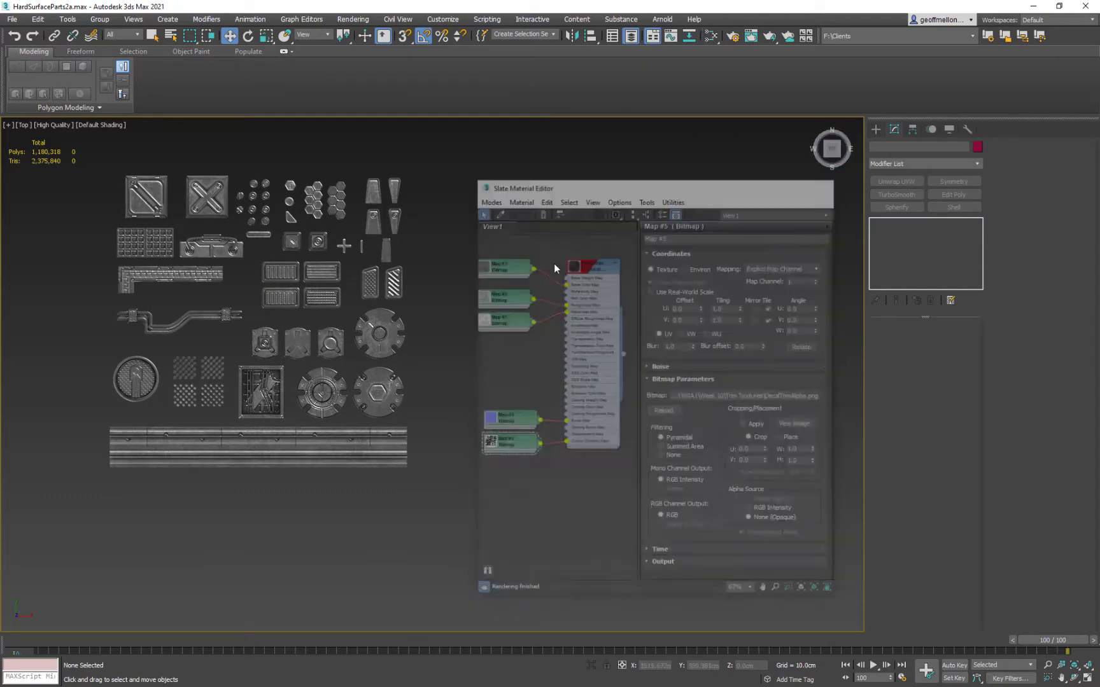
pyautogui.click(392, 323)
pyautogui.moveTo(318, 293); pyautogui.dragTo(424, 326, button='middle')
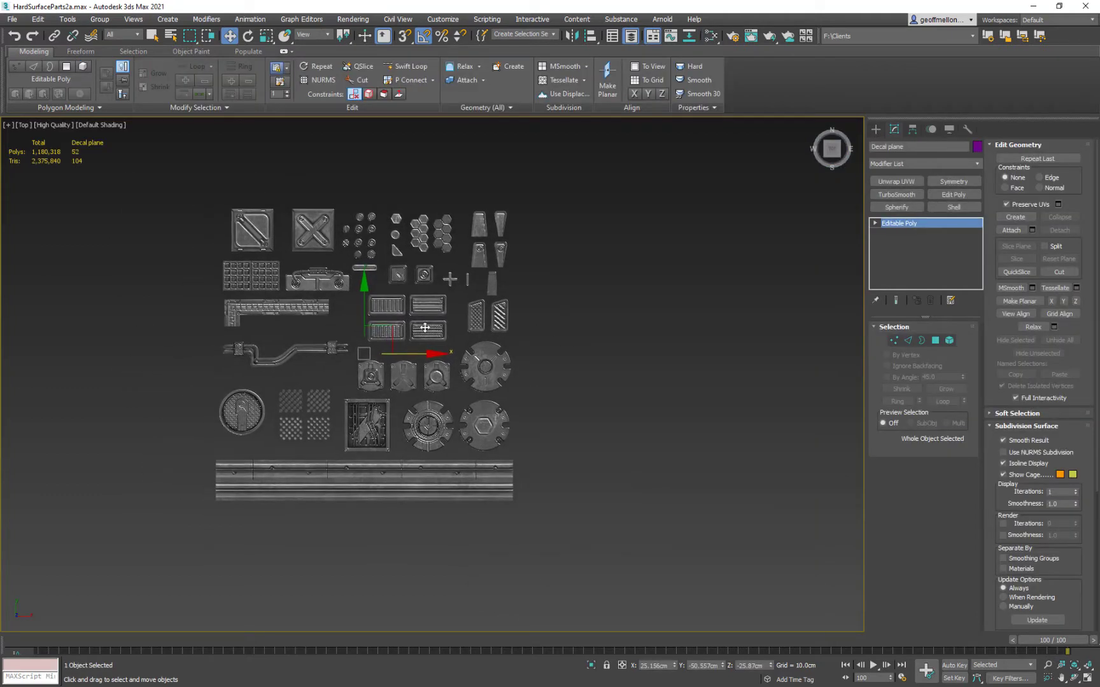
pyautogui.moveTo(418, 354)
pyautogui.mouseDown()
pyautogui.moveTo(549, 369)
pyautogui.moveTo(419, 353)
pyautogui.mouseUp()
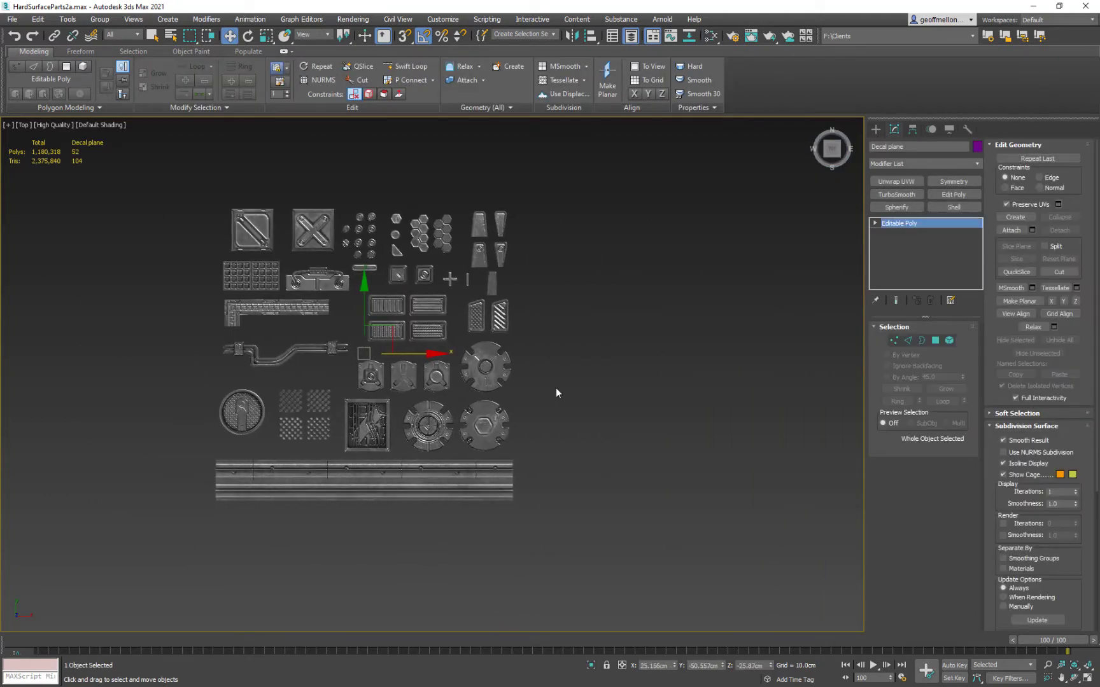
pyautogui.click(935, 341)
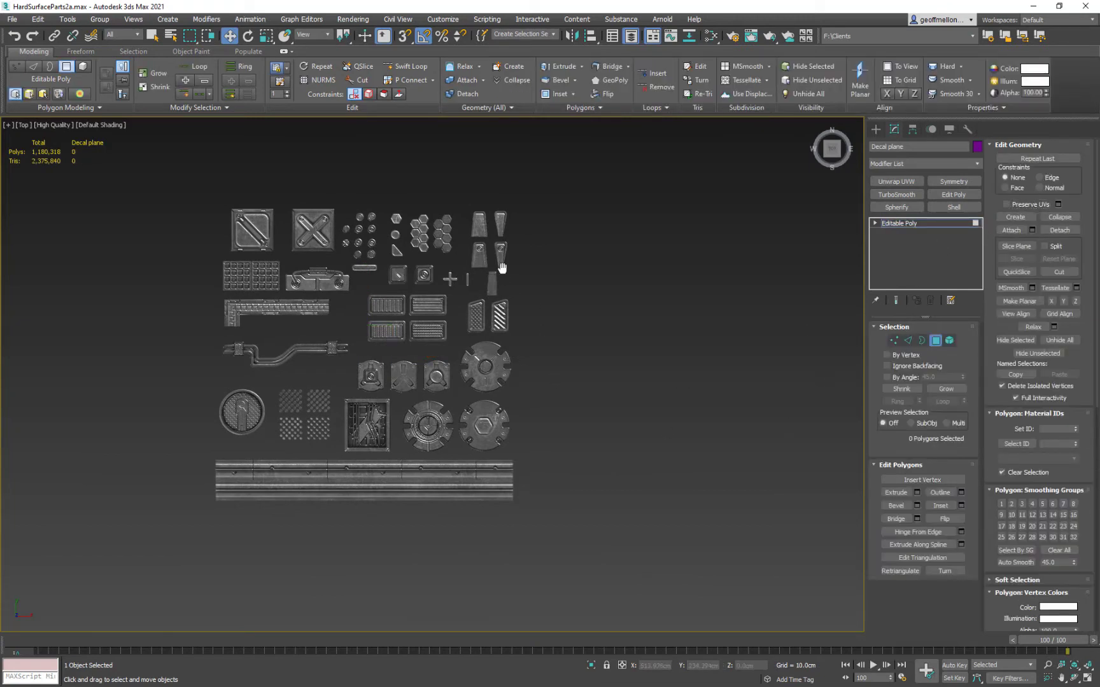
# Step: Examine the cut-out decals across the whole sheet with the opacity map applied
pyautogui.moveTo(502, 268); pyautogui.dragTo(527, 250, button='middle')
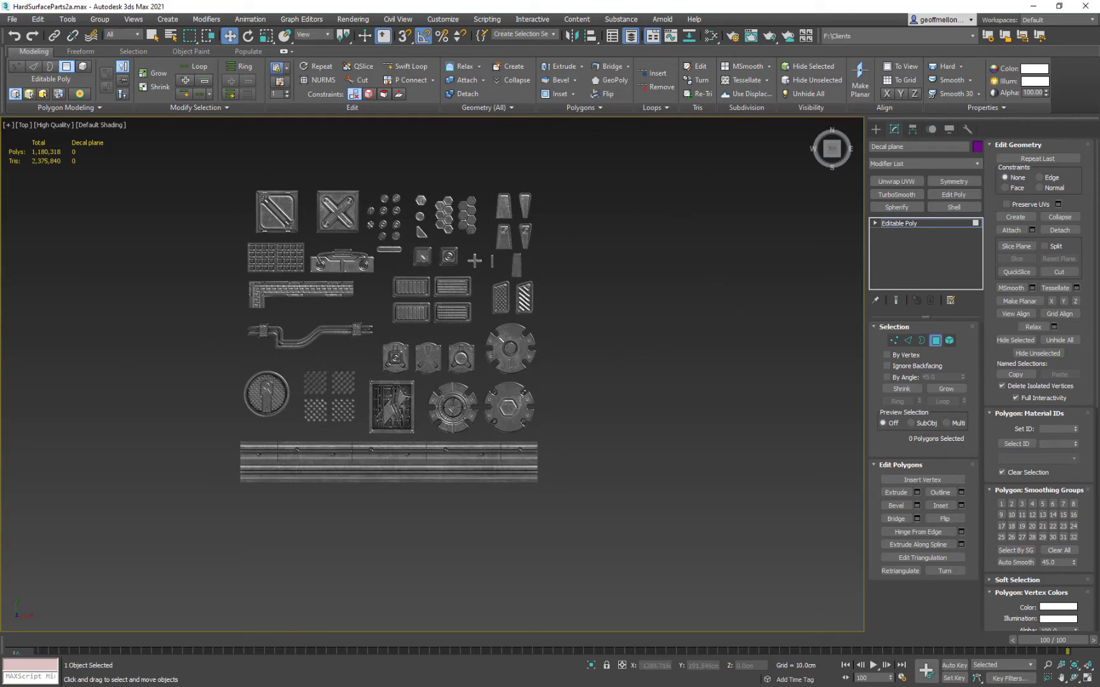
pyautogui.scroll(1, 544, 361)
pyautogui.moveTo(547, 355); pyautogui.dragTo(693, 472, button='middle')
pyautogui.scroll(1, 558, 331)
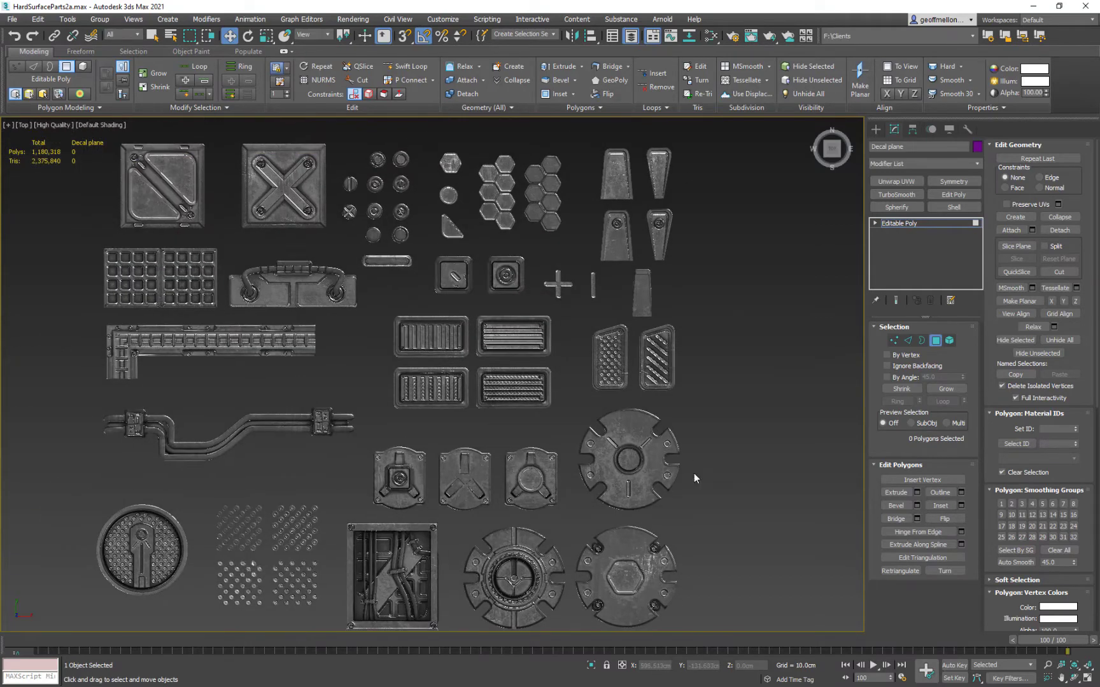
pyautogui.scroll(2, 304, 242)
pyautogui.moveTo(304, 242); pyautogui.dragTo(276, 354, button='middle')
pyautogui.scroll(-2, 277, 355)
pyautogui.moveTo(611, 382); pyautogui.dragTo(575, 263, button='middle')
pyautogui.scroll(-2, 672, 216)
pyautogui.scroll(1, 576, 285)
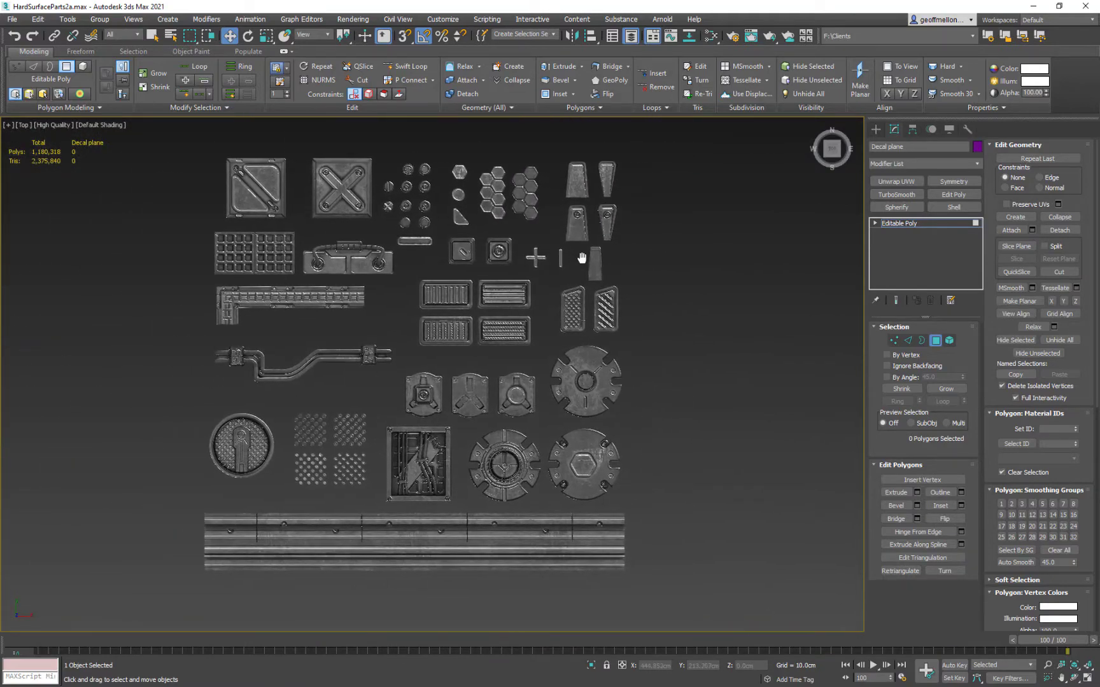